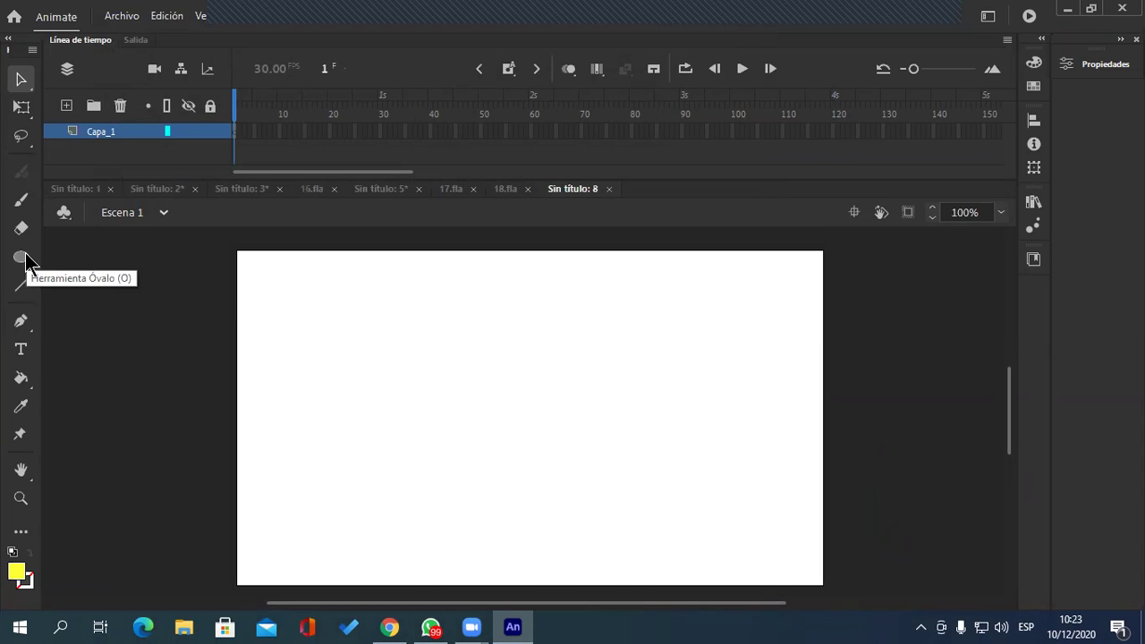
Step: Import 1.jpg, 2.png, 4.png and fondo-marino-ep.jpg from the desktop's peces folder into the library
click(121, 17)
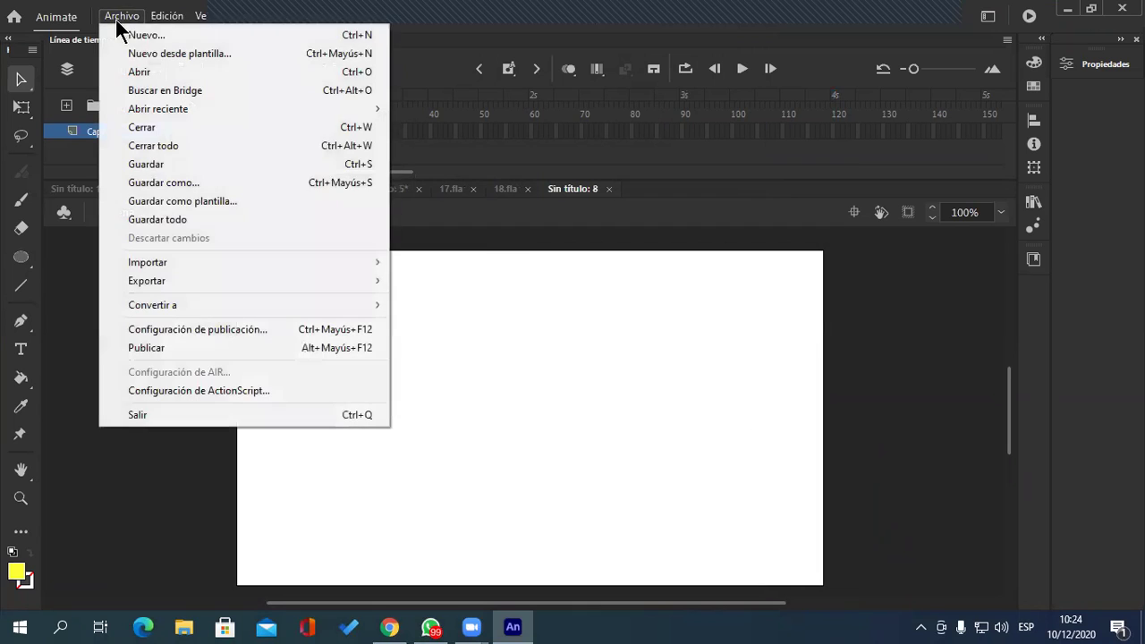
mouse_move(214, 259)
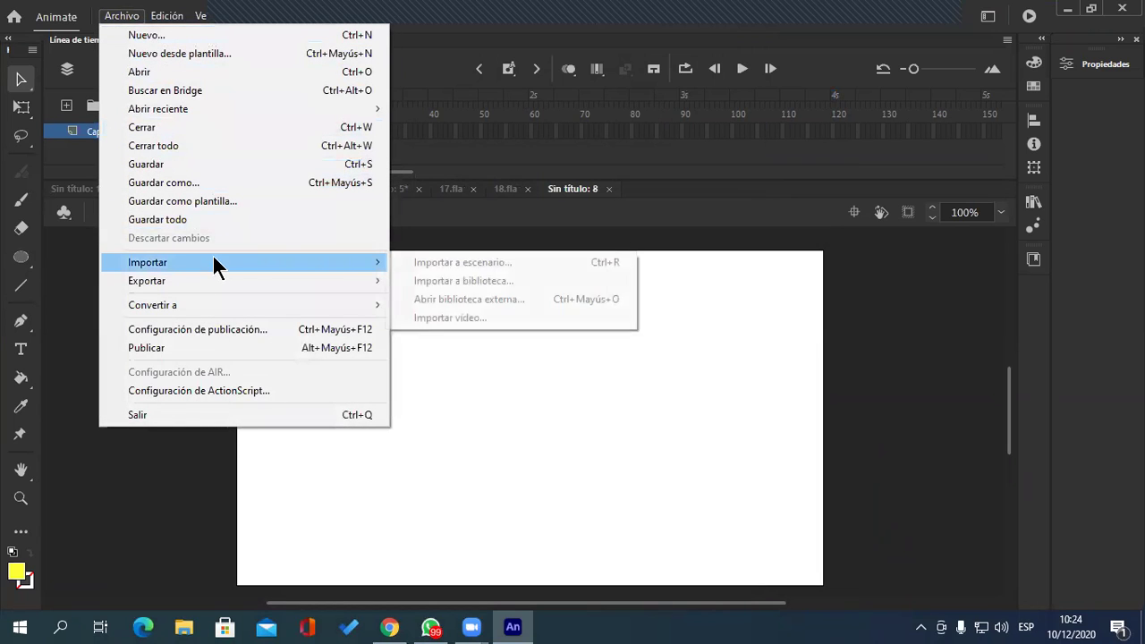
click(511, 280)
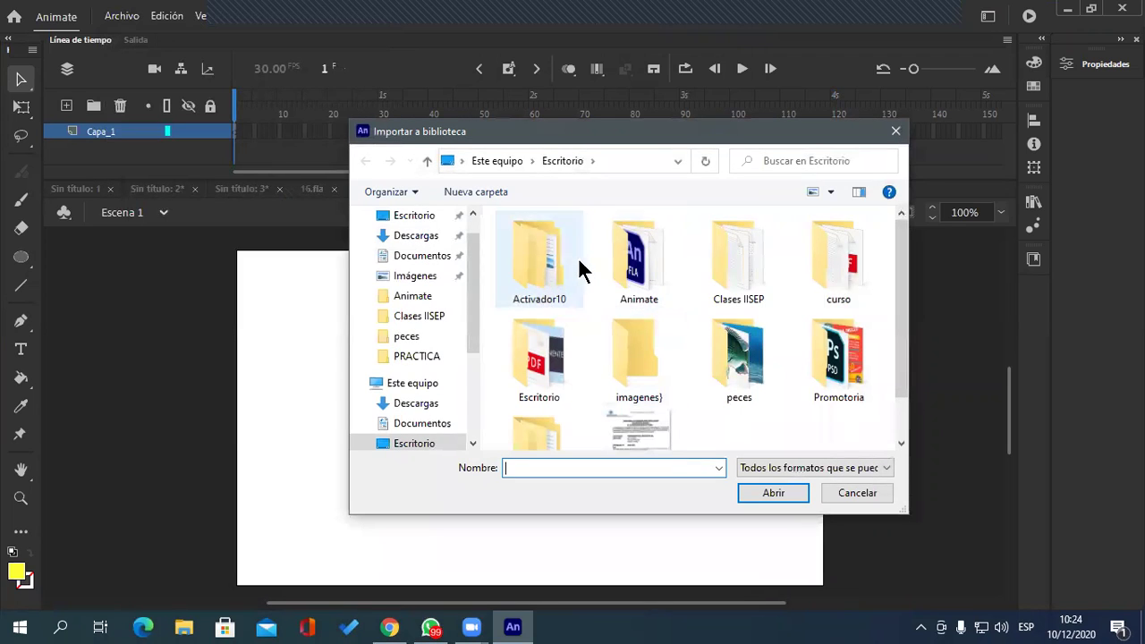
scroll(900, 269, down, 1)
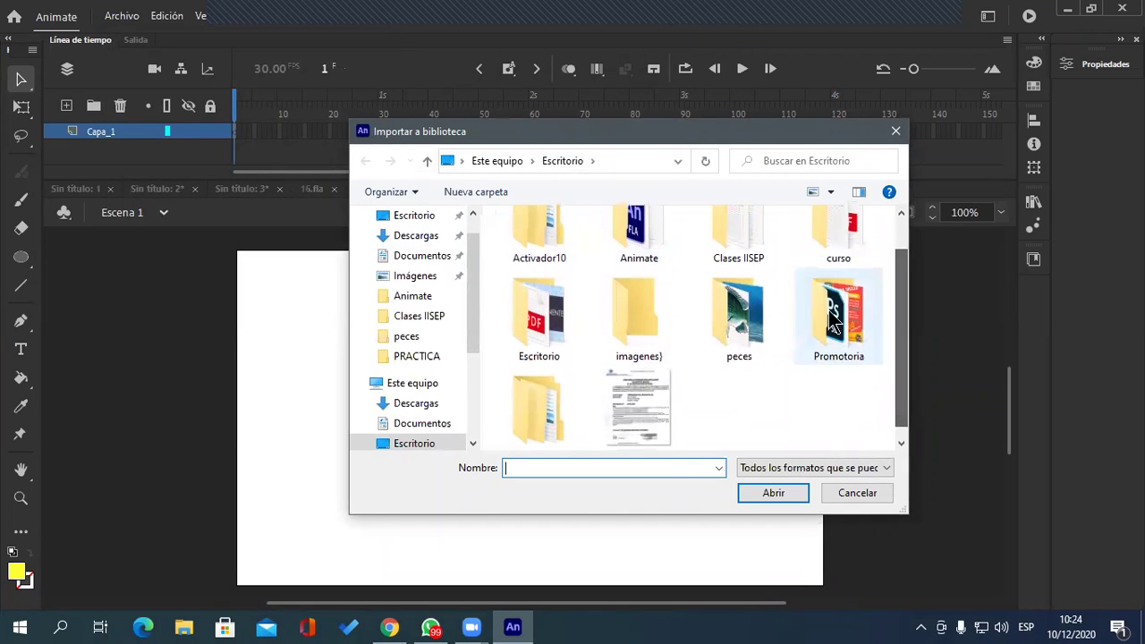
double_click(751, 326)
drag(880, 411, 583, 272)
click(761, 491)
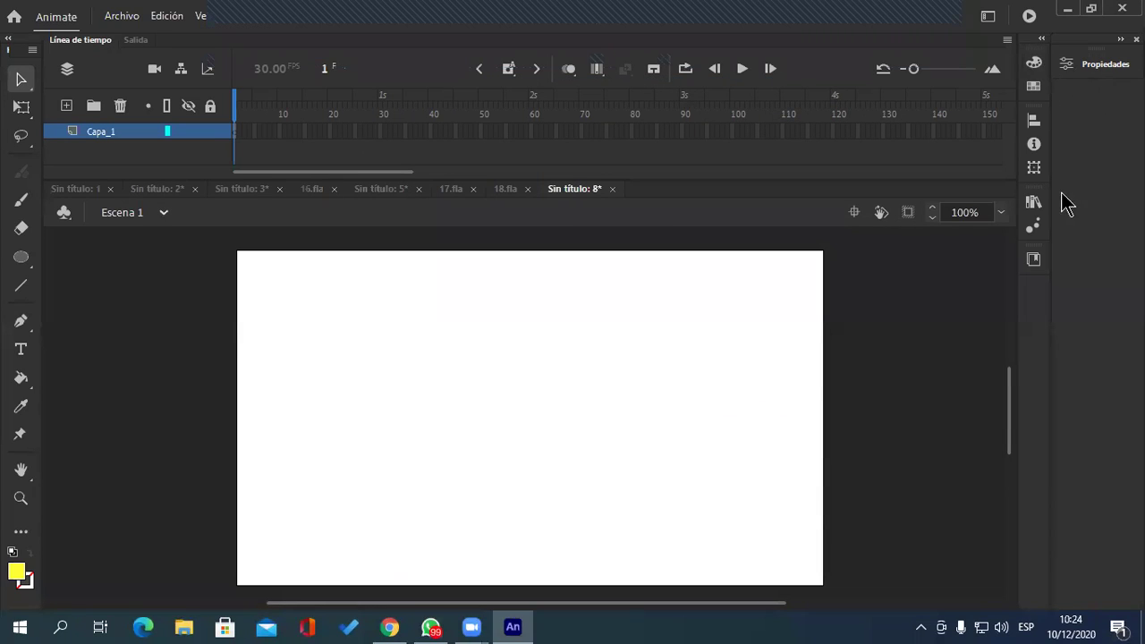
Step: Place the fondo-marino-ep.jpg image from the library onto the stage
click(1034, 204)
click(860, 484)
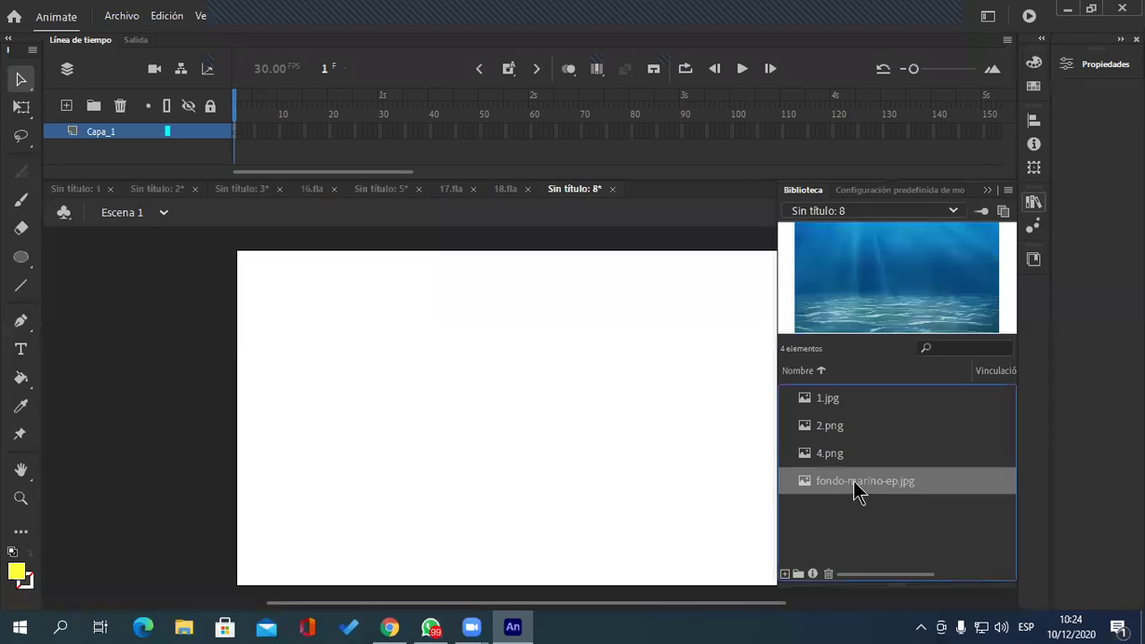
drag(863, 482, 570, 411)
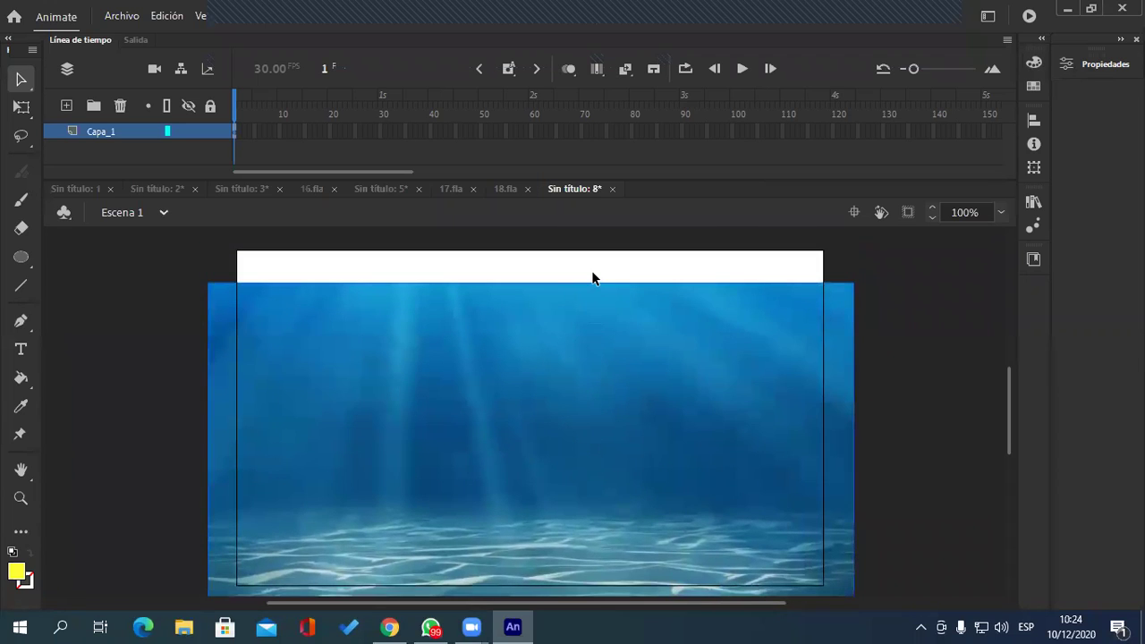
Step: Resize the seabed image to 700 by 400 to match the document and position it at X 0, Y 0
click(1106, 65)
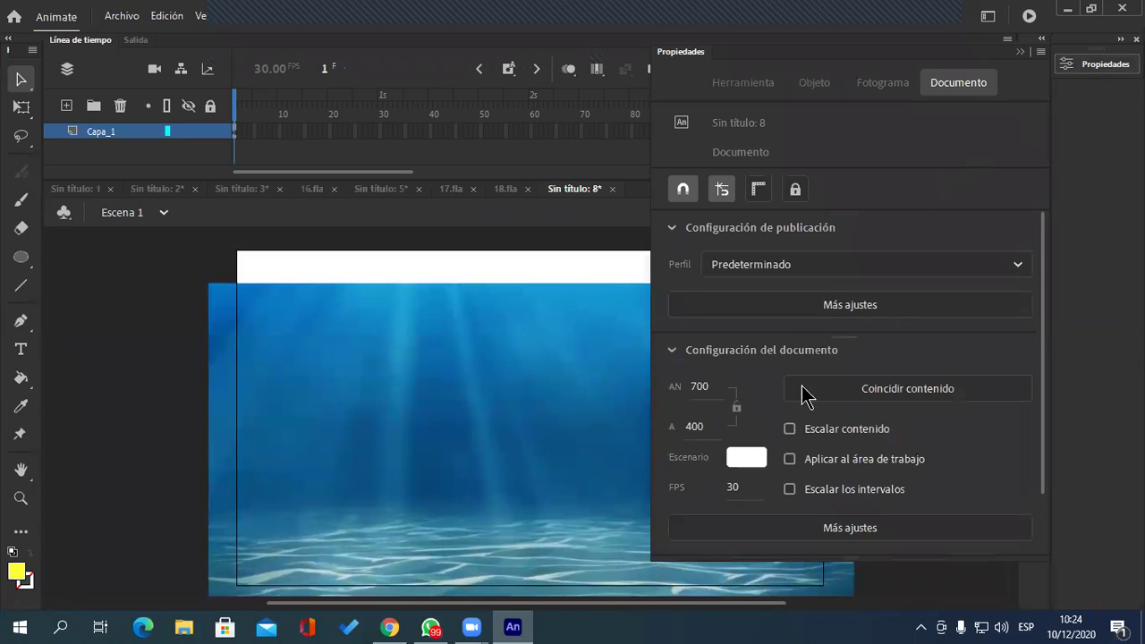
click(493, 365)
key(ctrl+z)
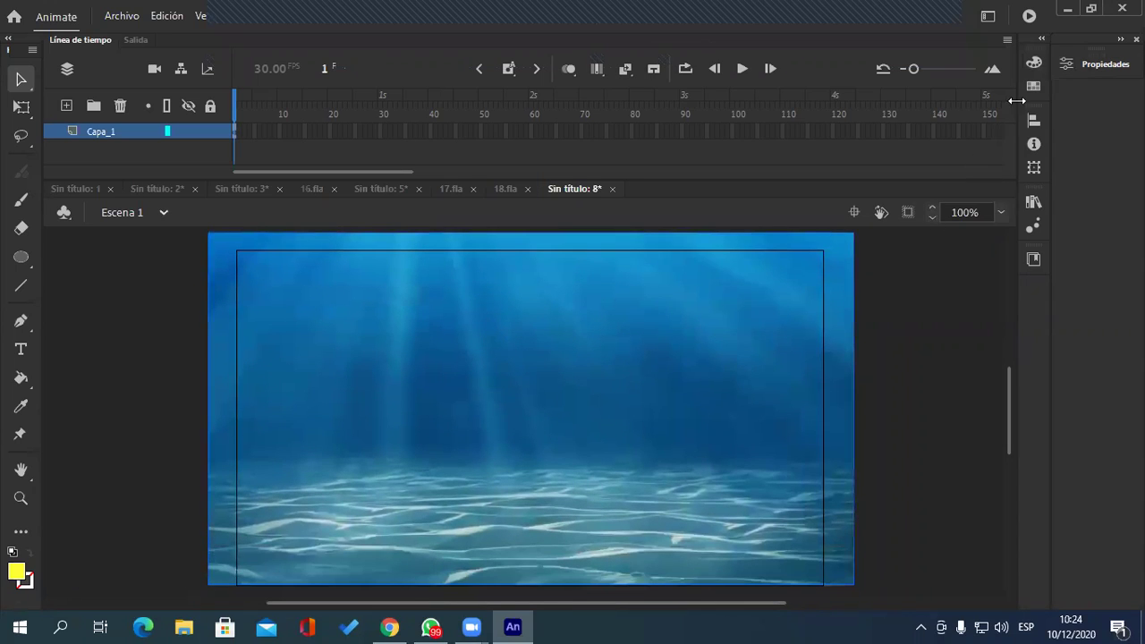
key(ctrl+F3)
click(707, 270)
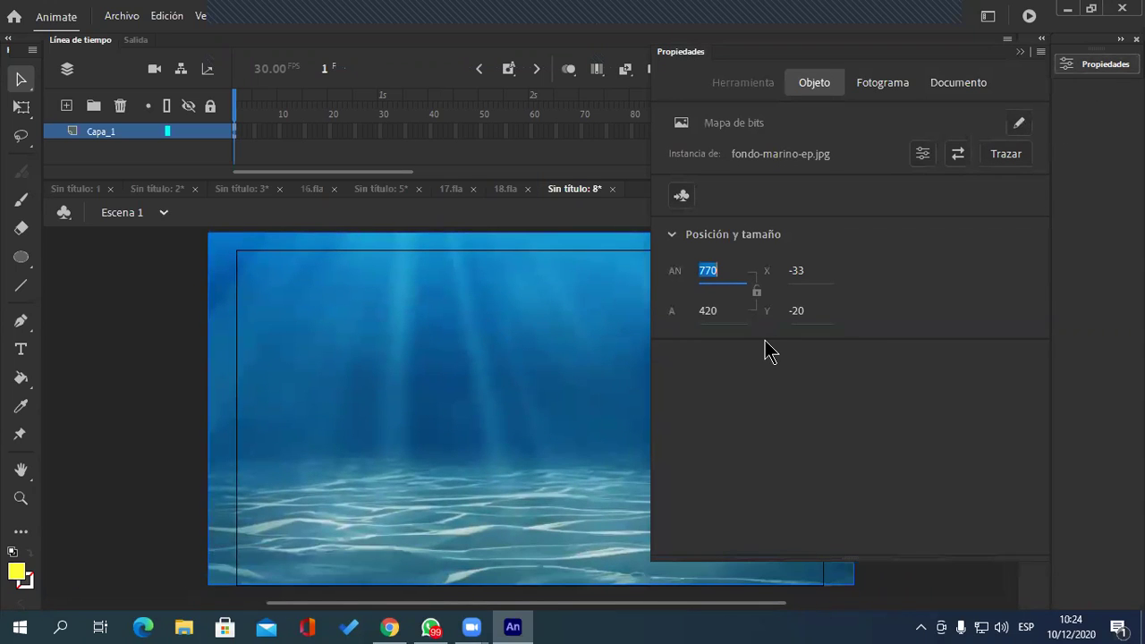
text(700)
key(Tab)
text(400)
key(Return)
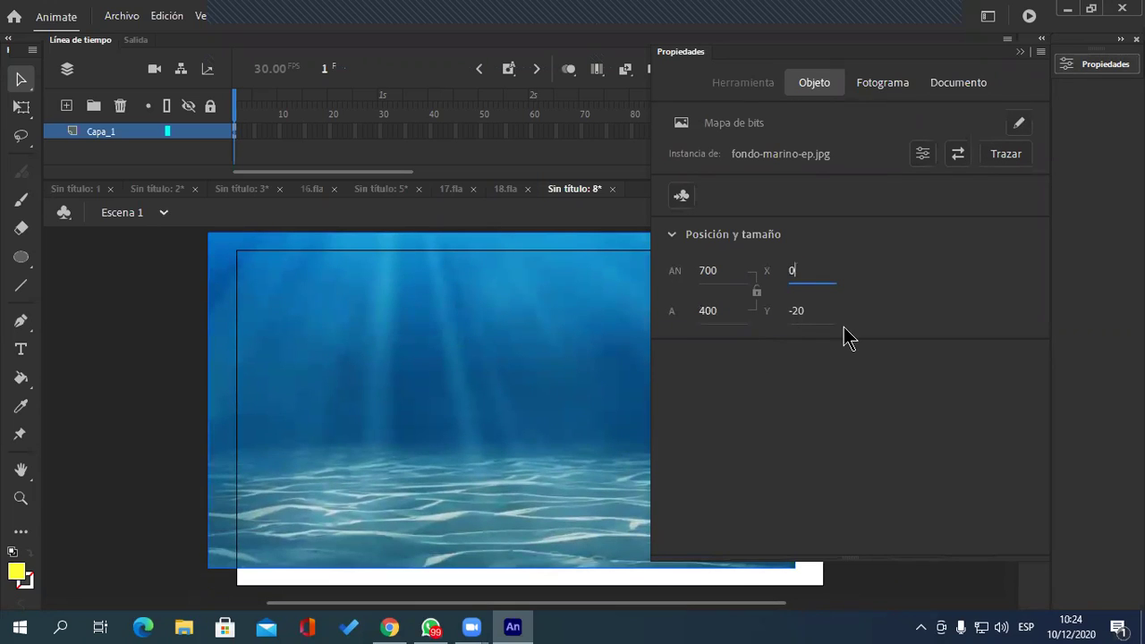
click(795, 310)
text(0)
click(185, 475)
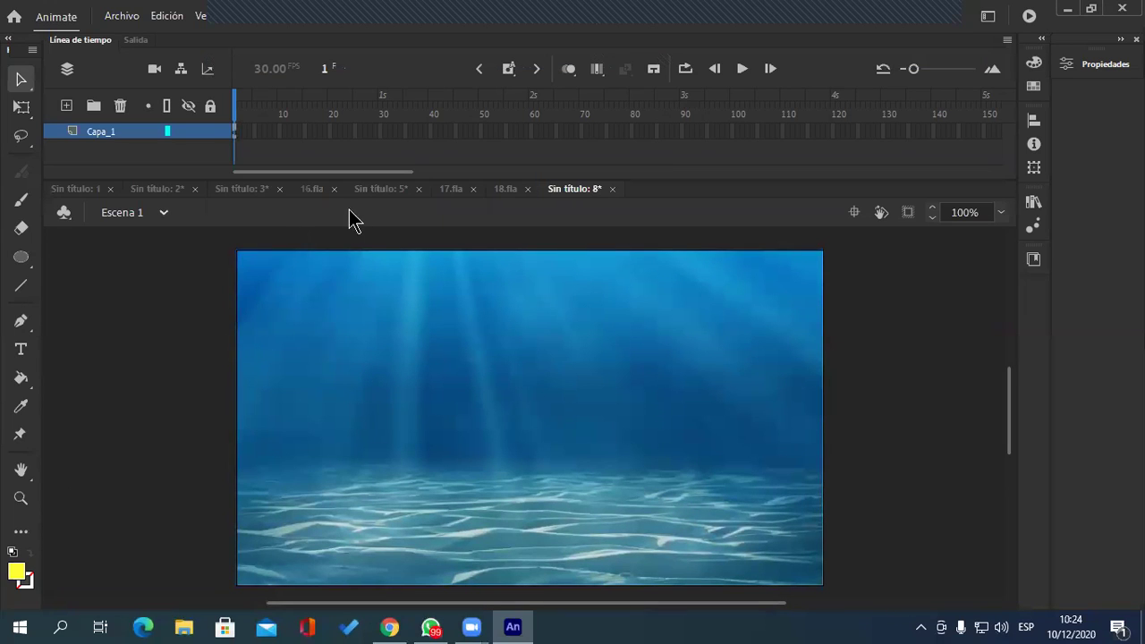
Step: Extend the Capa_1 layer to frame 150 and create a motion tween on it
click(982, 132)
key(F5)
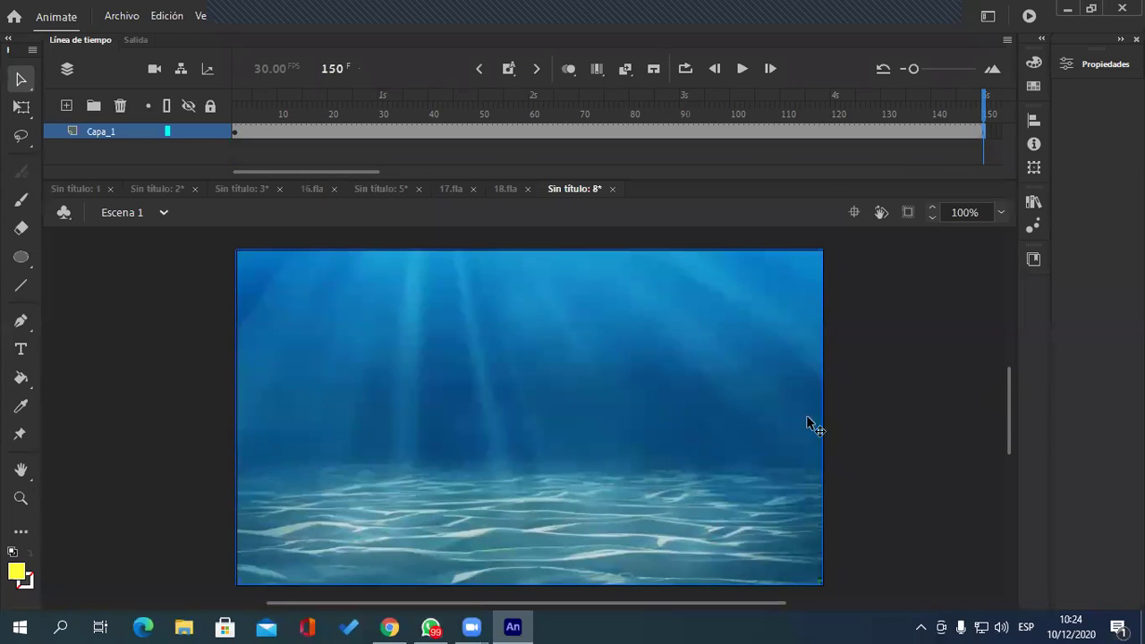
right_click(578, 132)
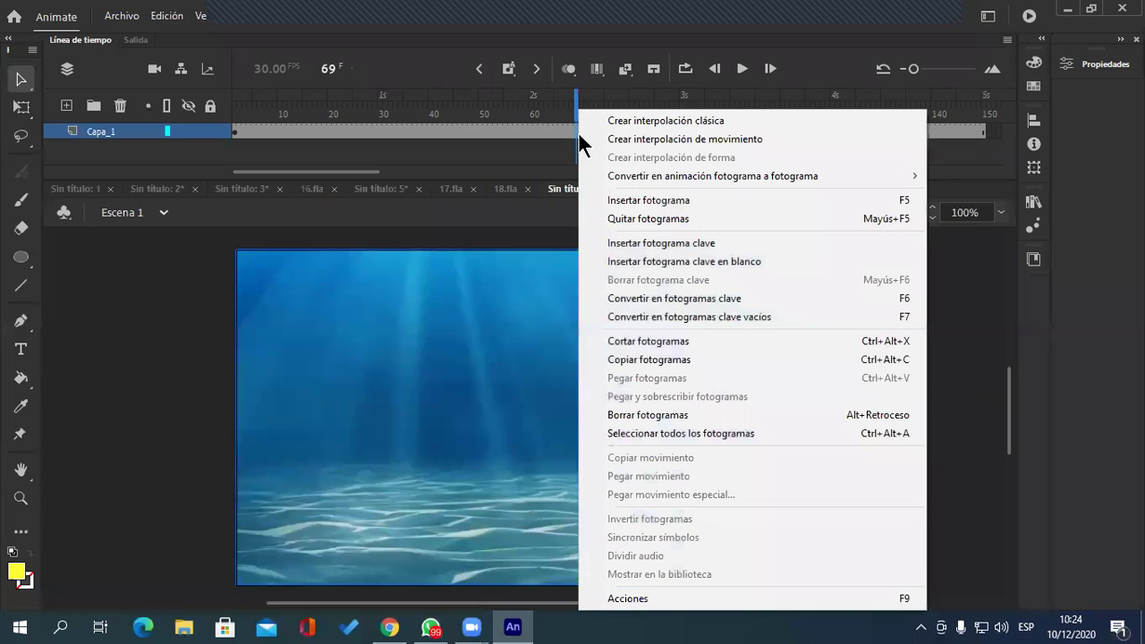
click(649, 143)
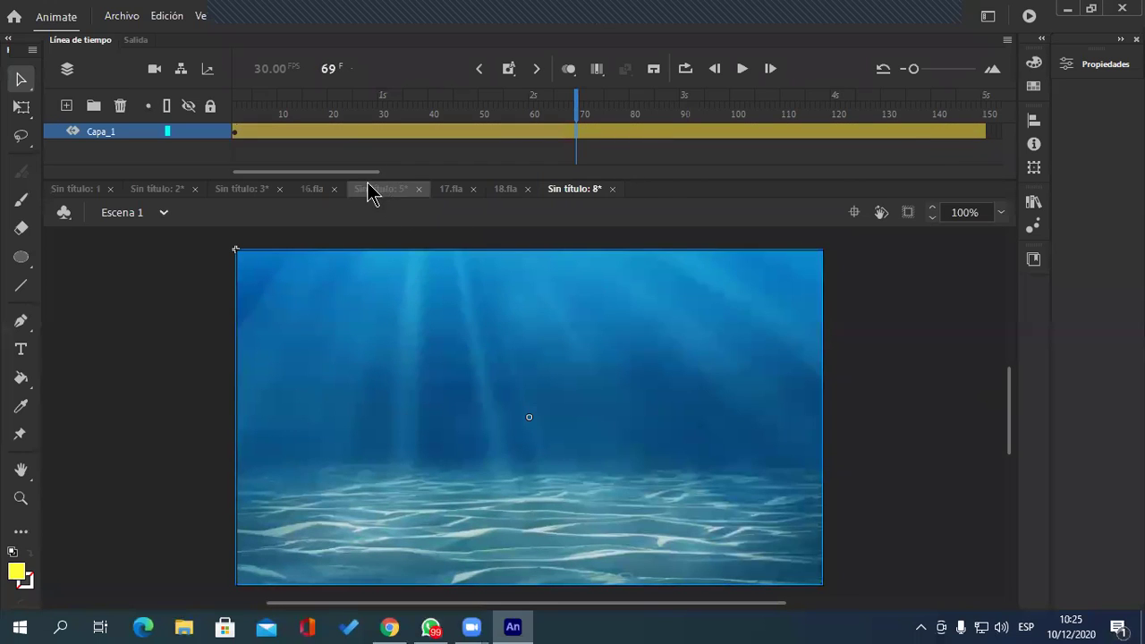
Step: At frame 21, stretch the seabed image vertically with Free Transform so it extends slightly past the stage's upper and lower edges
click(329, 130)
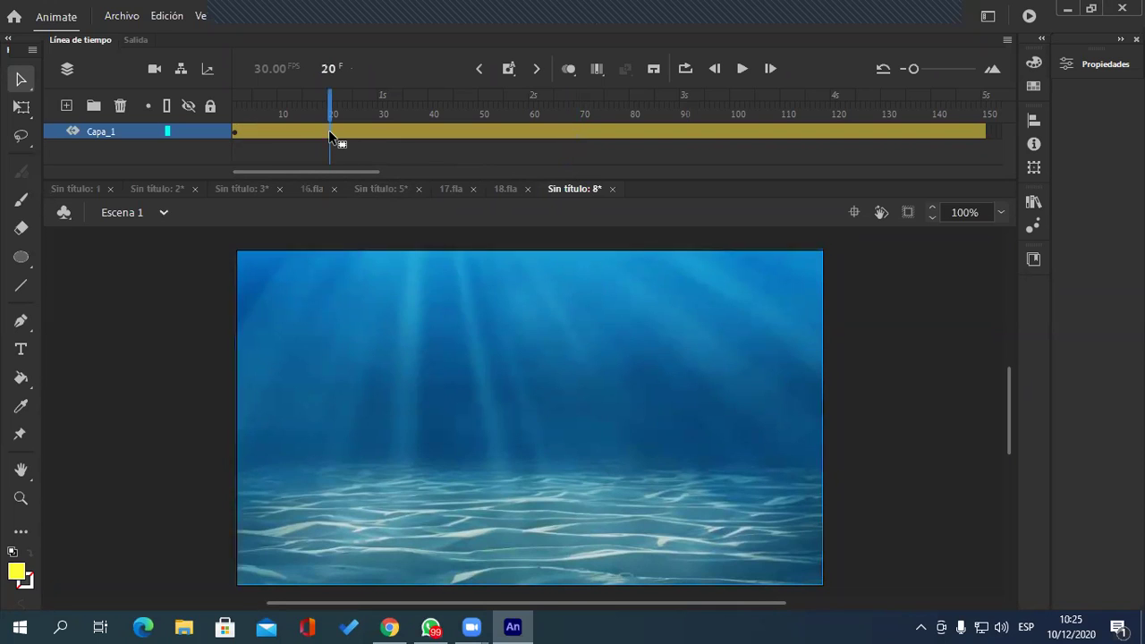
click(332, 130)
click(284, 134)
click(332, 126)
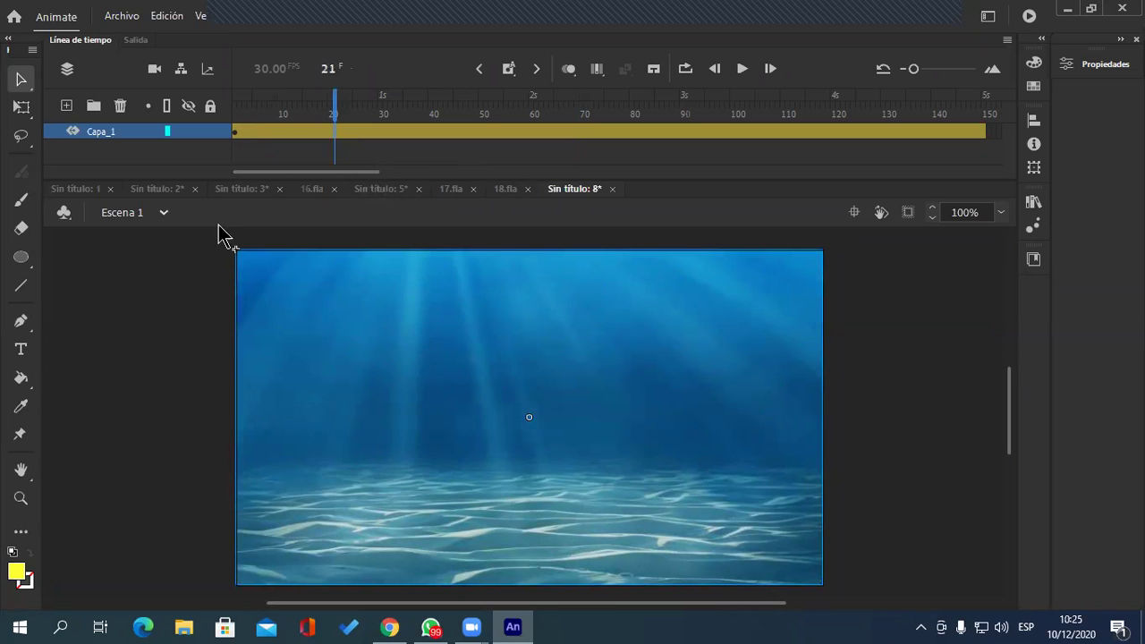
click(20, 106)
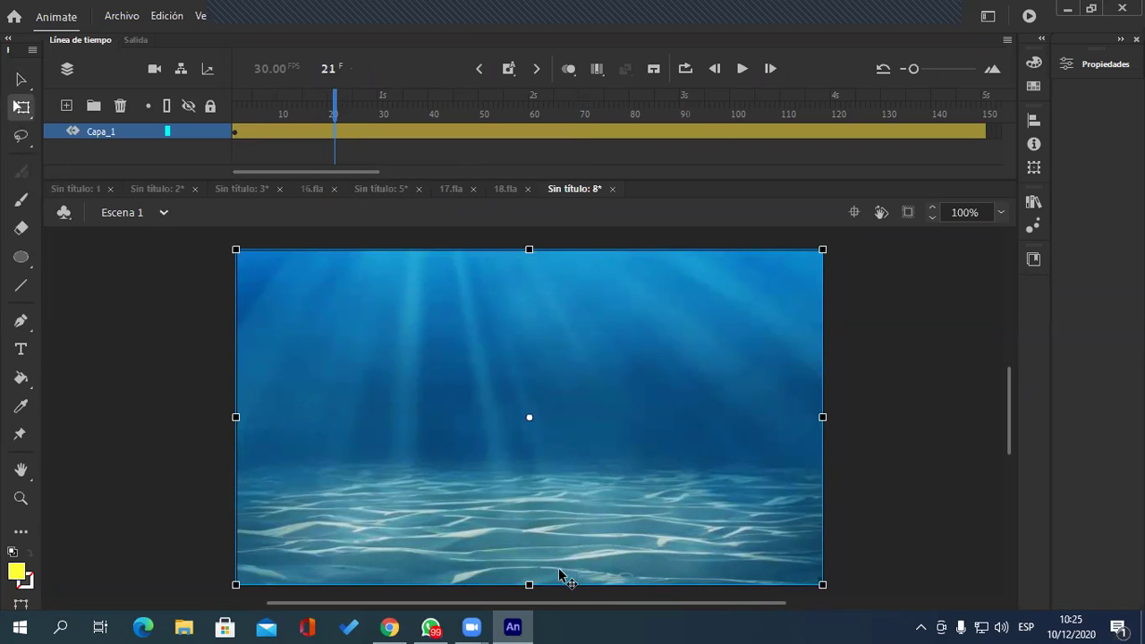
scroll(621, 463, down, 1)
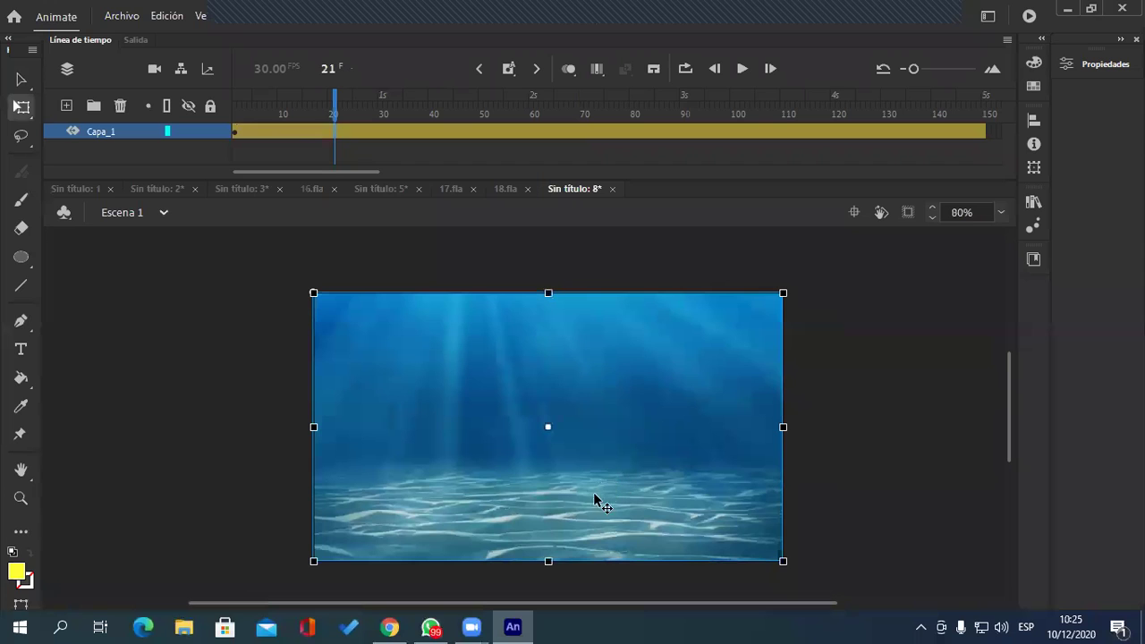
drag(547, 564, 553, 577)
Step: Alternate the seabed image's height: shrink it to the stage height at frame 41, stretch it at frame 60 and shrink it at frame 80
click(435, 134)
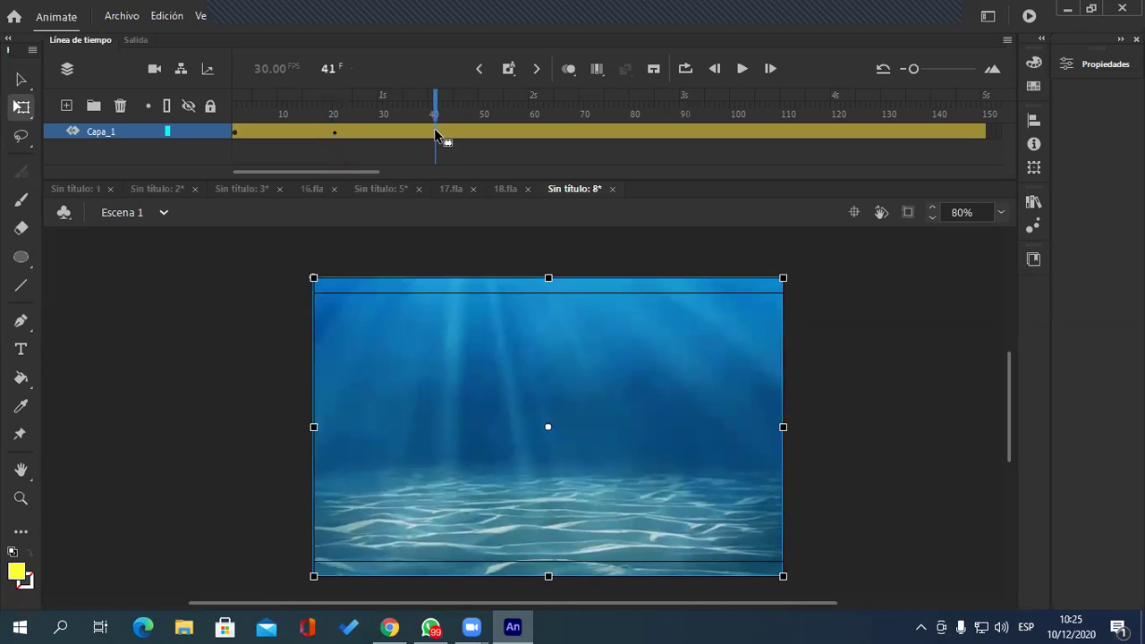
drag(548, 578, 549, 565)
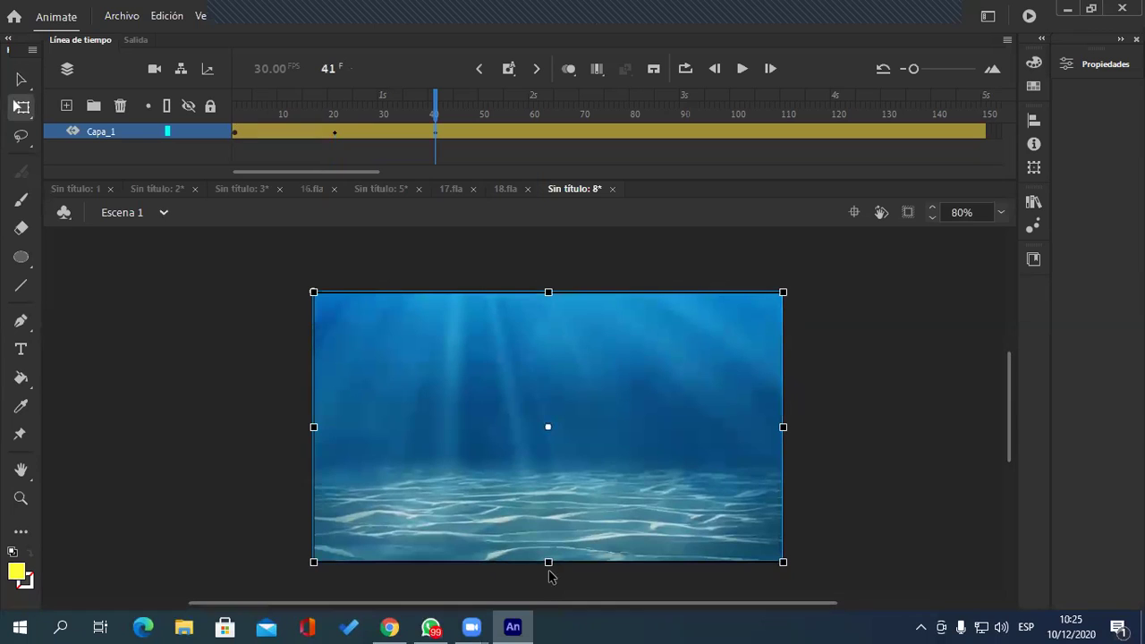
click(531, 131)
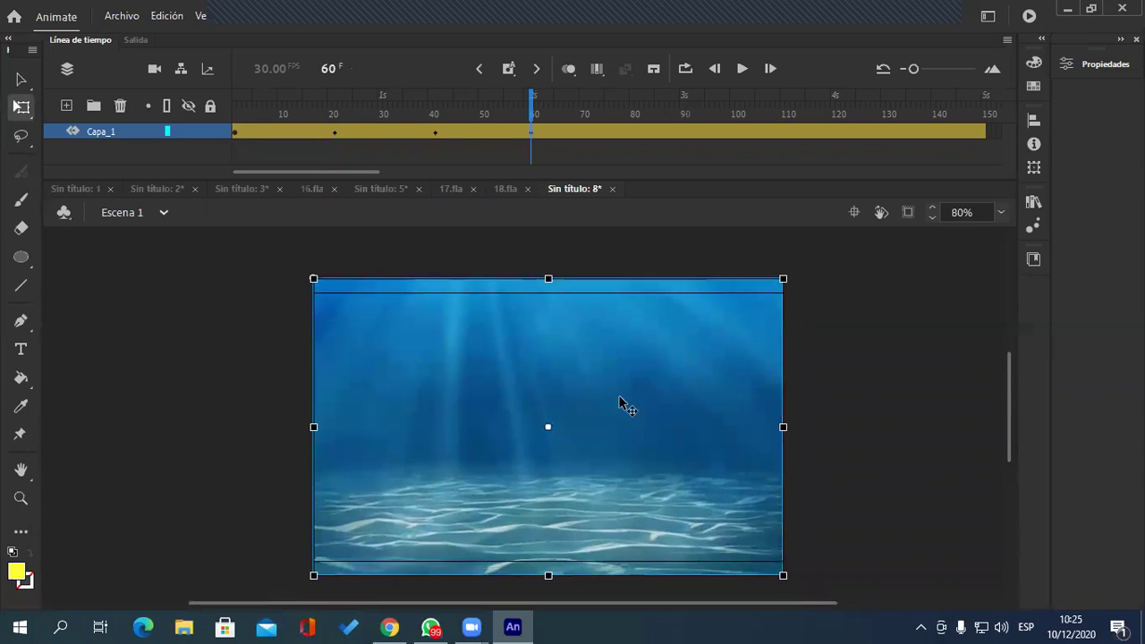
click(634, 134)
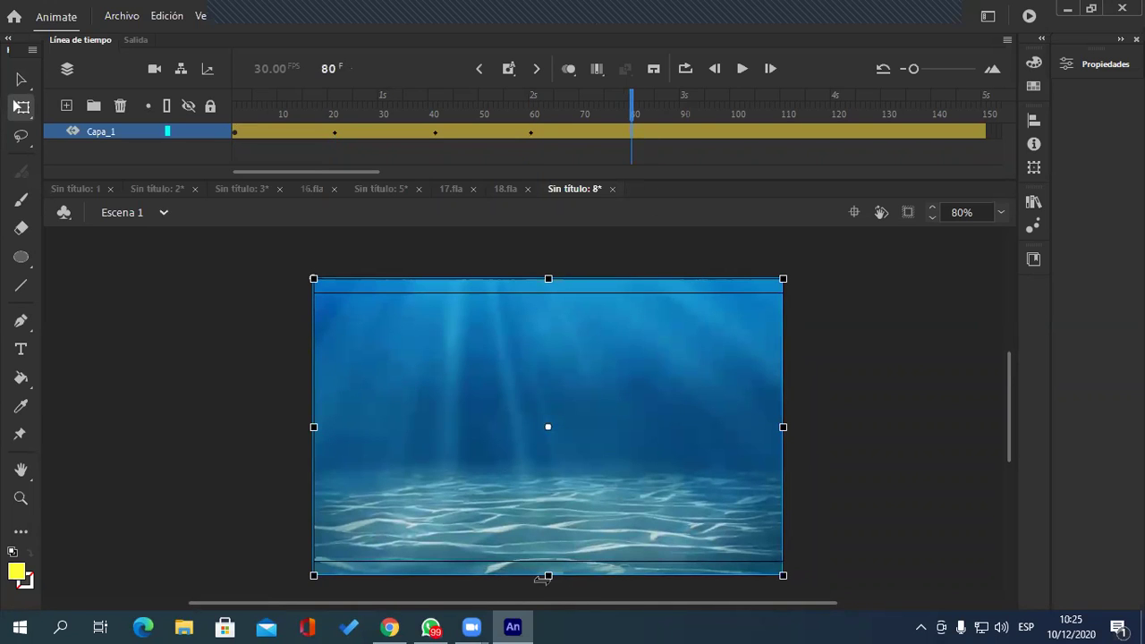
drag(549, 575, 548, 563)
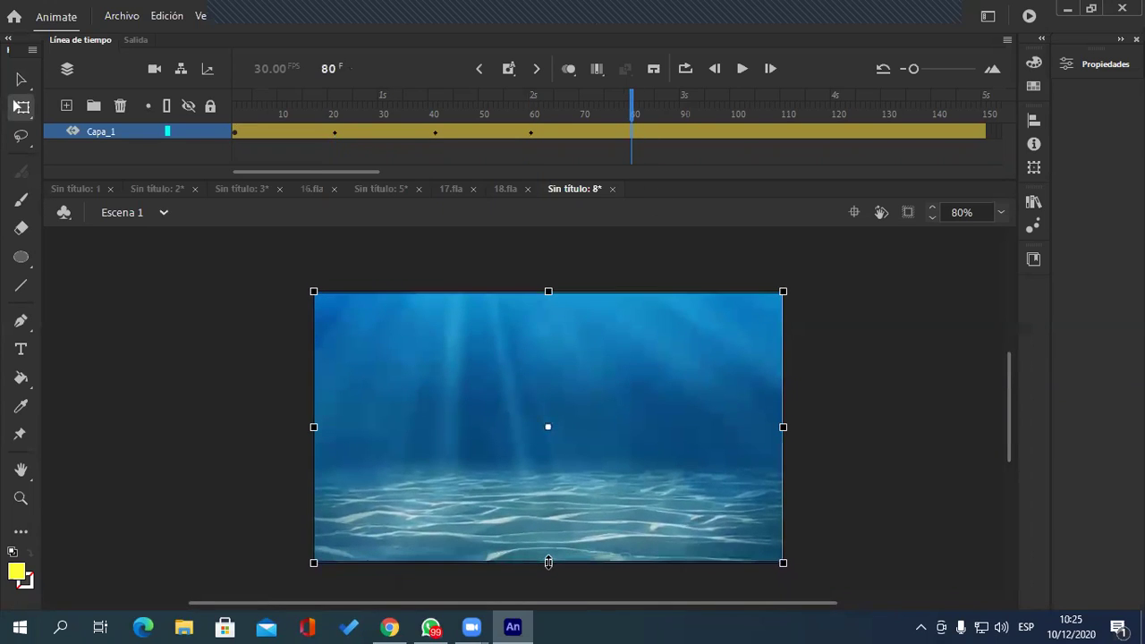
Step: Continue the wave motion by stretching the seabed image vertically at frame 101, shrinking it to stage height at frame 121 and stretching it at frame 141
click(739, 132)
click(737, 133)
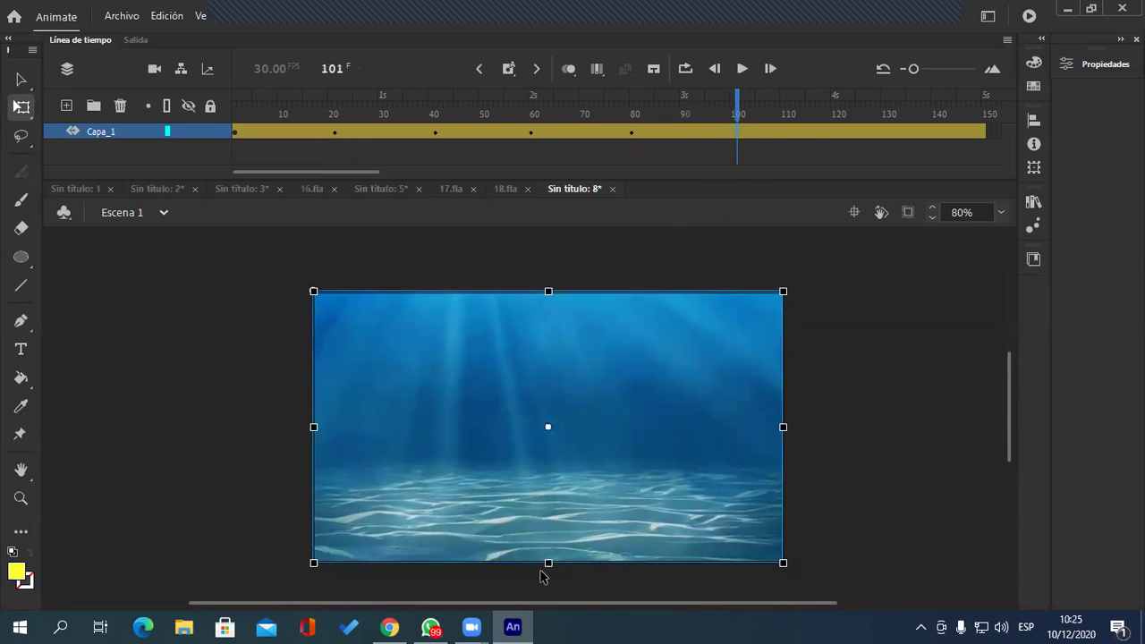
drag(548, 563, 549, 574)
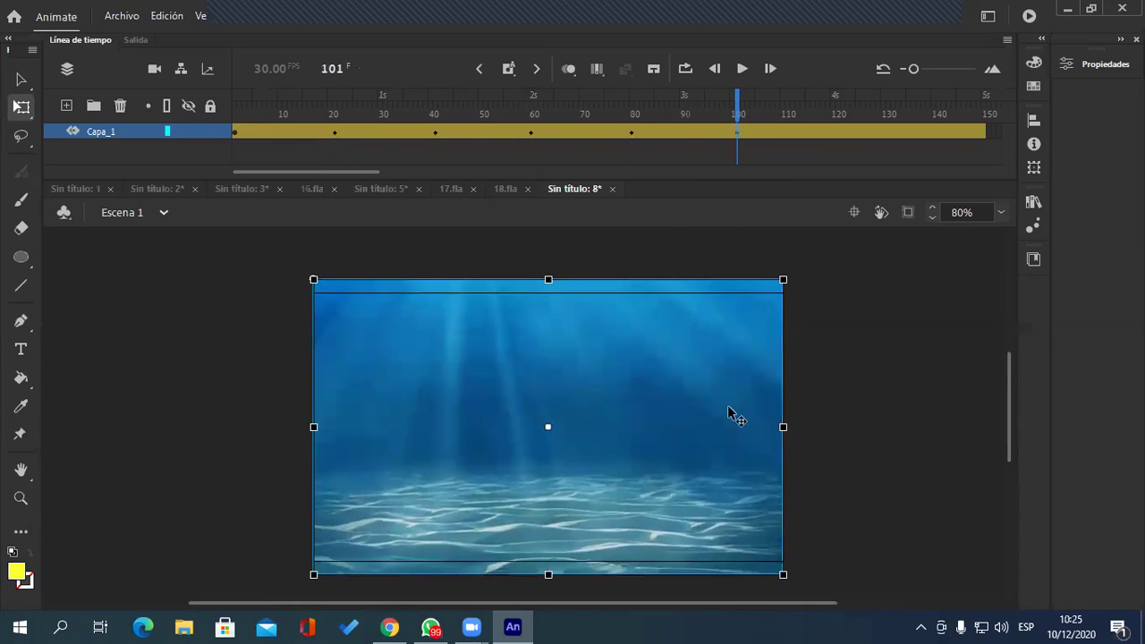
click(839, 132)
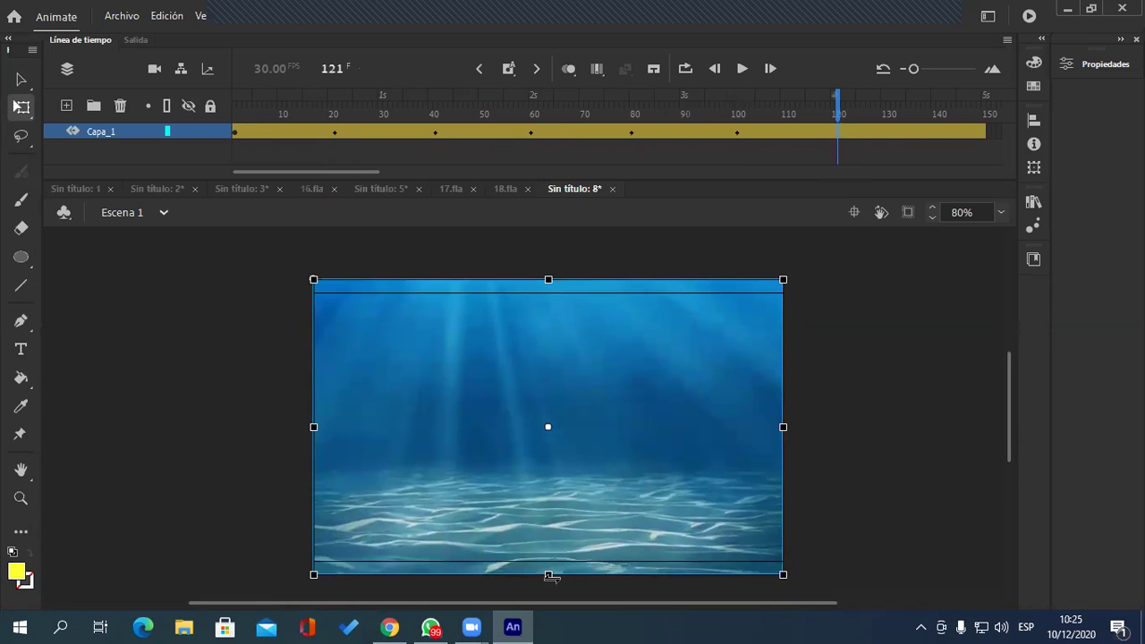
drag(549, 574, 558, 563)
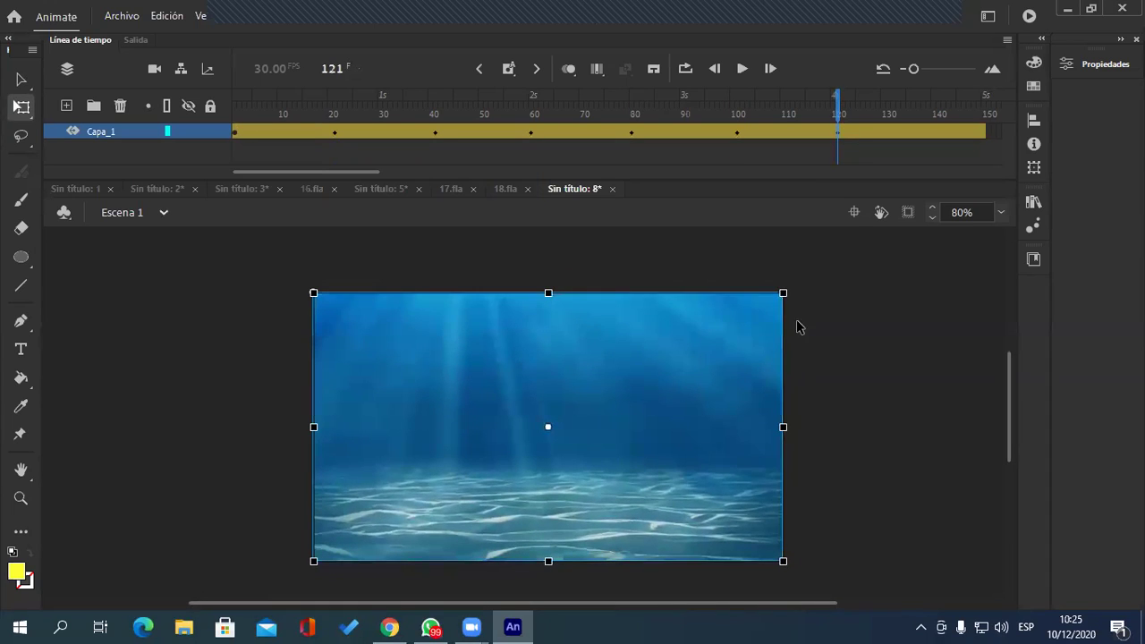
click(940, 131)
drag(548, 565, 548, 581)
Step: Extend the tween to frame 160 and shrink the seabed image back to the stage height there
drag(358, 172, 386, 176)
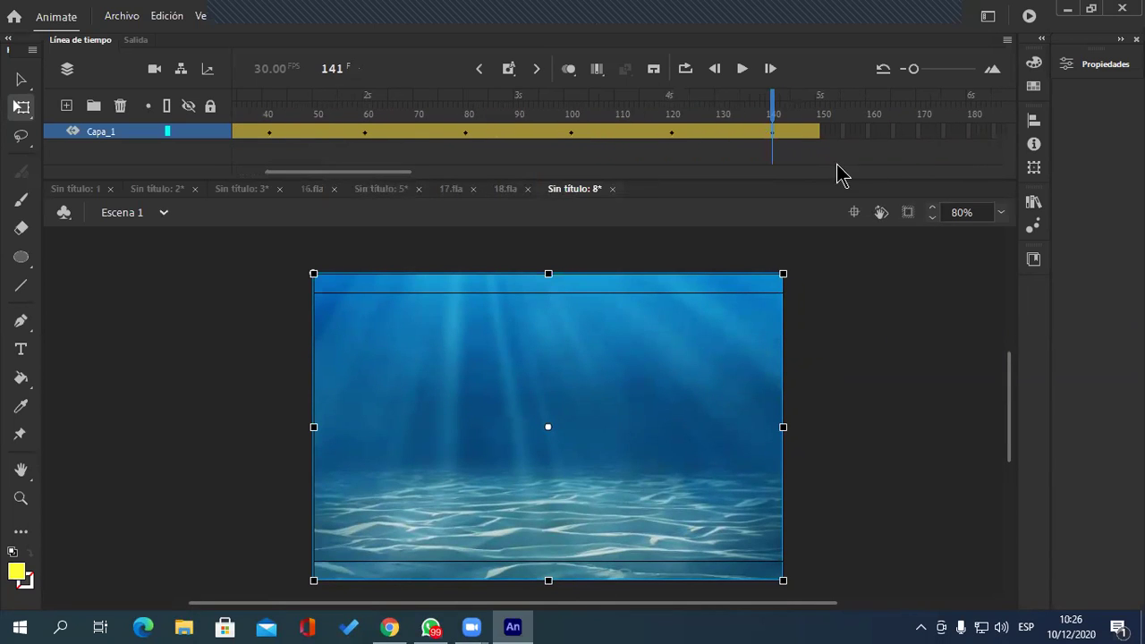
click(869, 146)
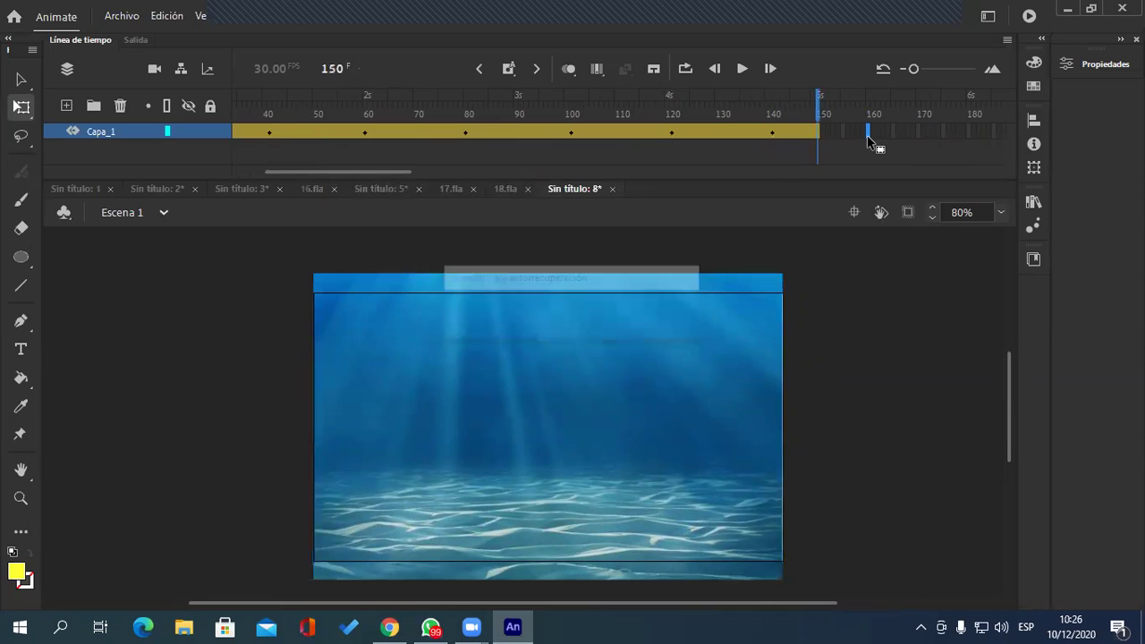
key(F5)
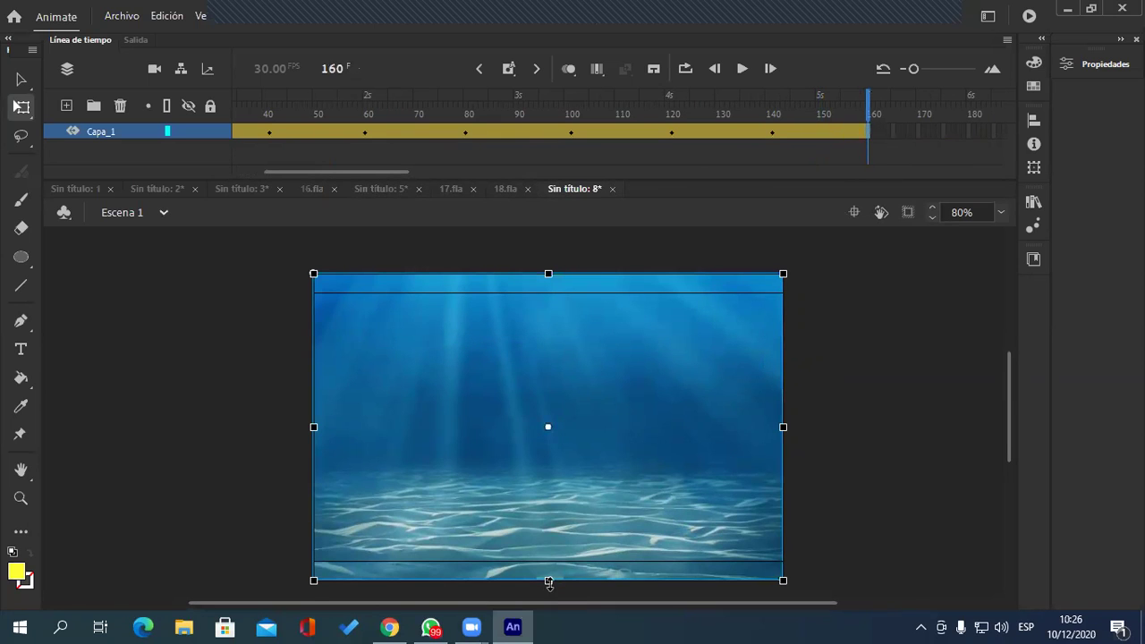
drag(550, 580, 549, 563)
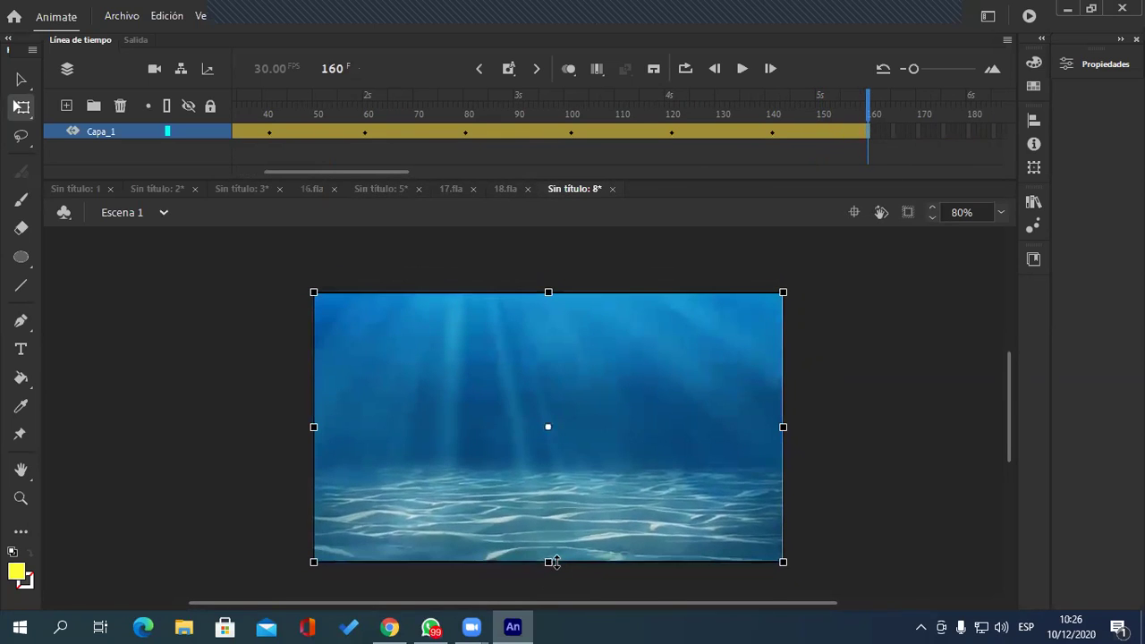
Step: Play the timeline, test the movie in a preview window to check the water motion, and close the preview
key(Return)
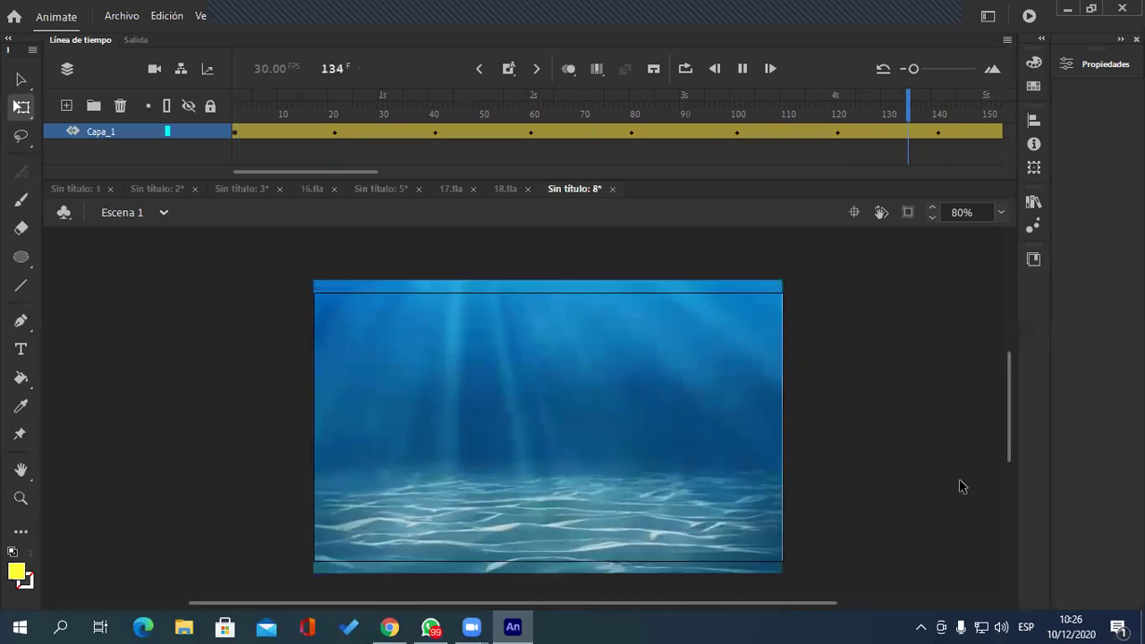
key(ctrl+Return)
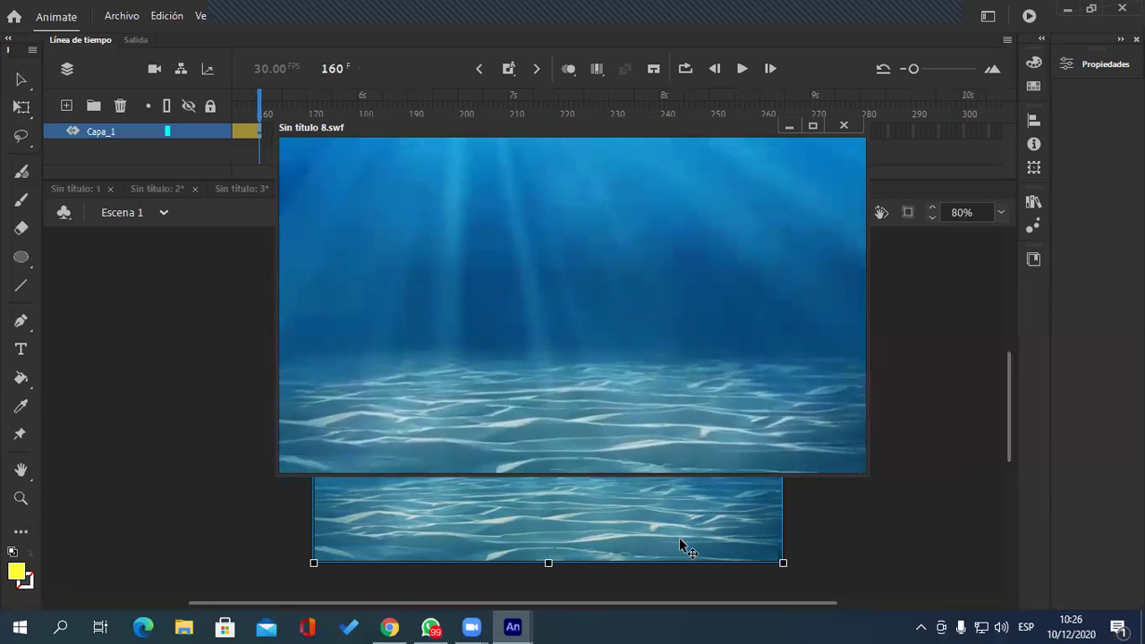
click(843, 126)
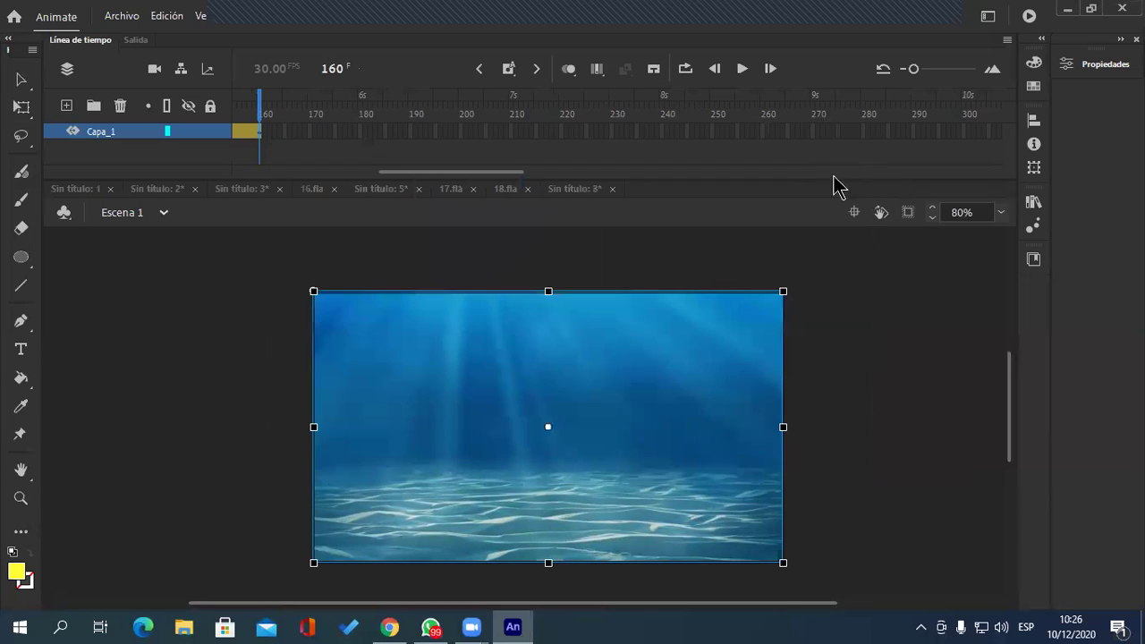
Step: Add a new layer above the seabed layer and select its first frame
click(95, 307)
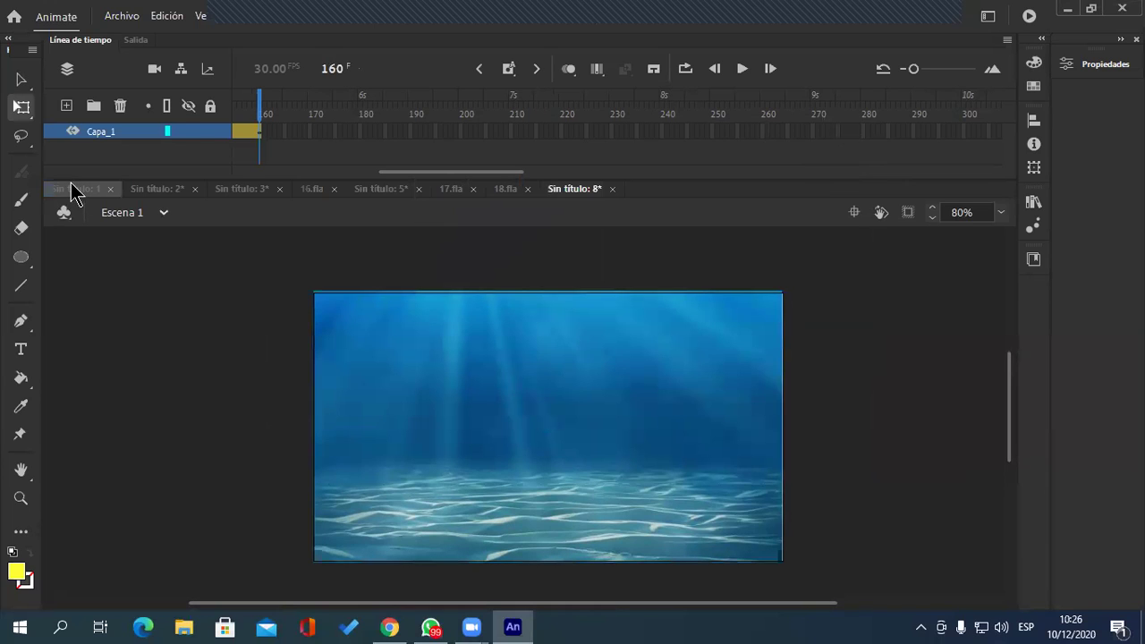
click(66, 105)
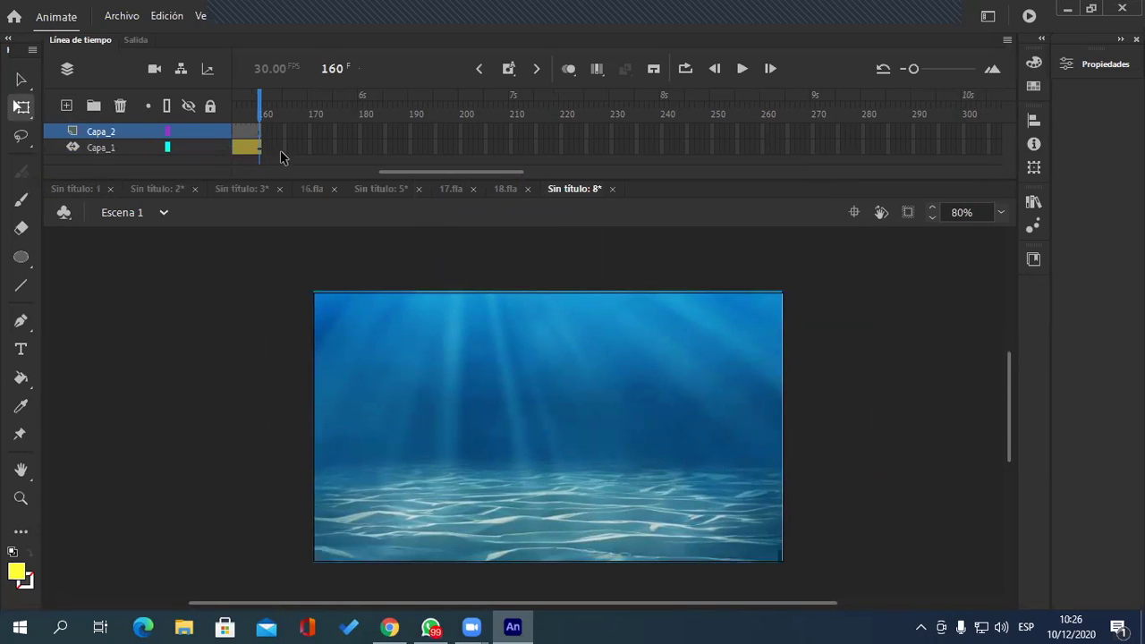
drag(406, 175, 225, 177)
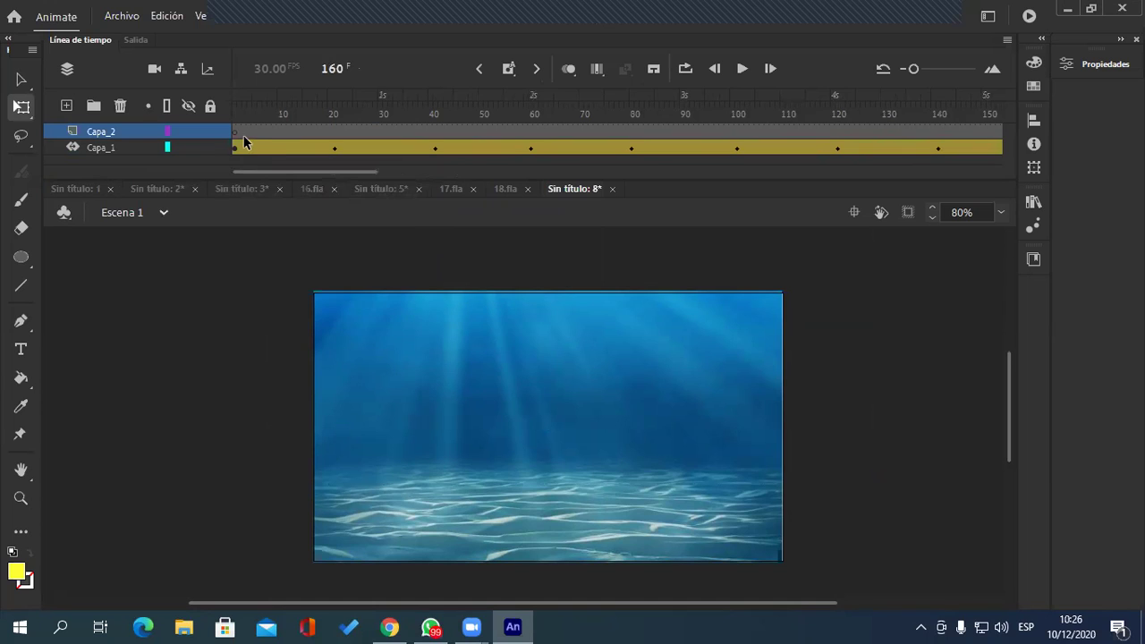
click(236, 135)
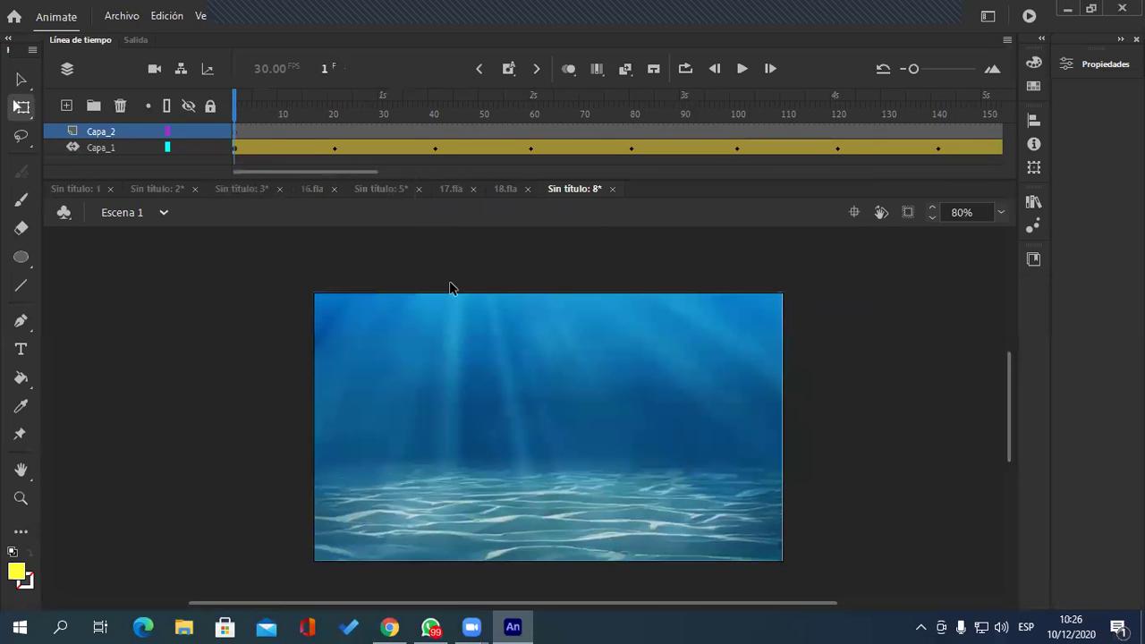
Step: Try the 1.jpg fish image from the library on the stage and delete it
click(1094, 63)
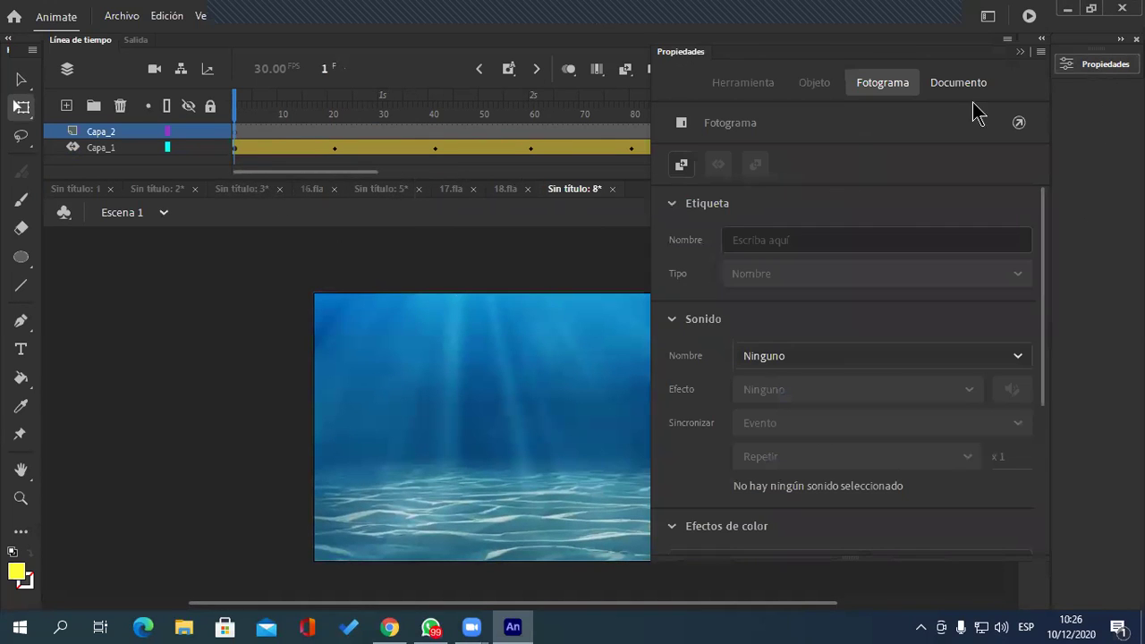
click(1020, 52)
click(1033, 204)
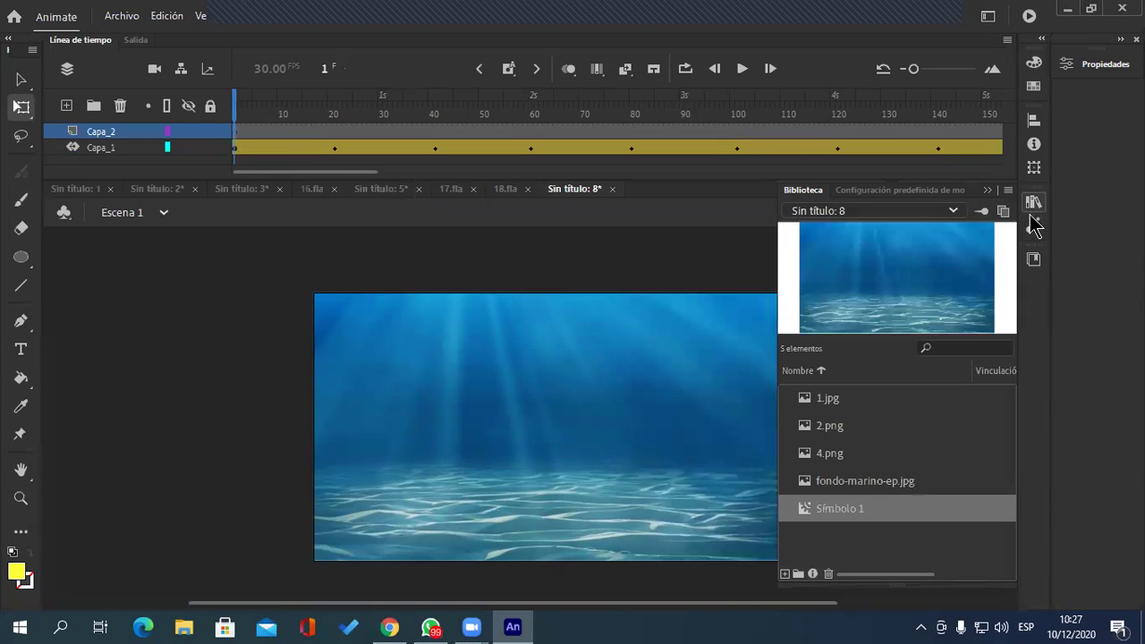
click(840, 404)
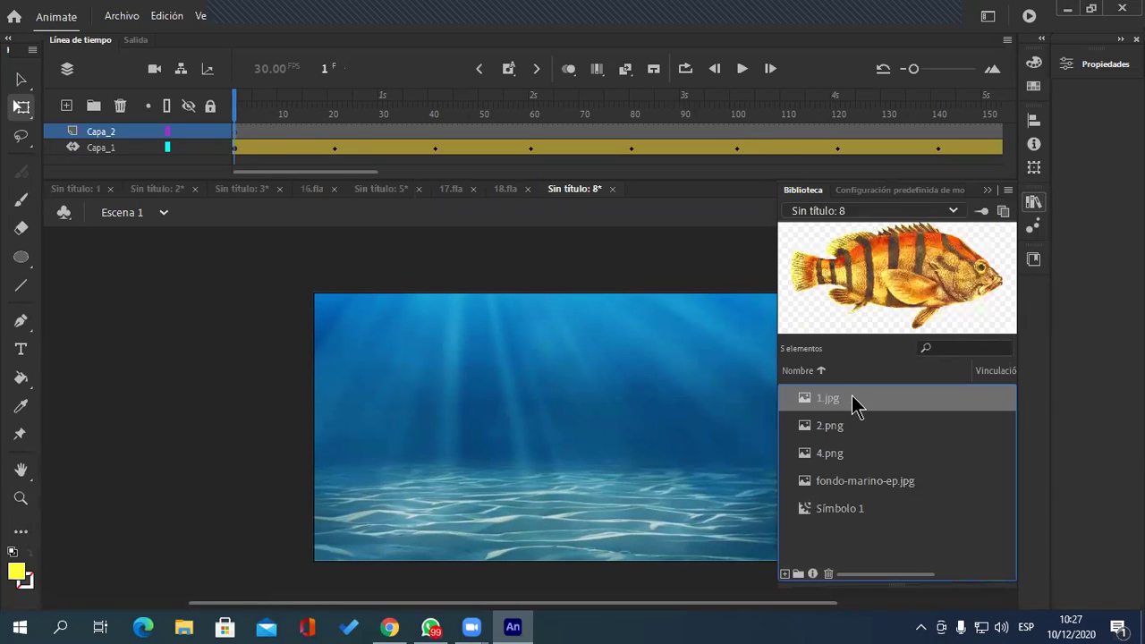
drag(305, 434, 211, 420)
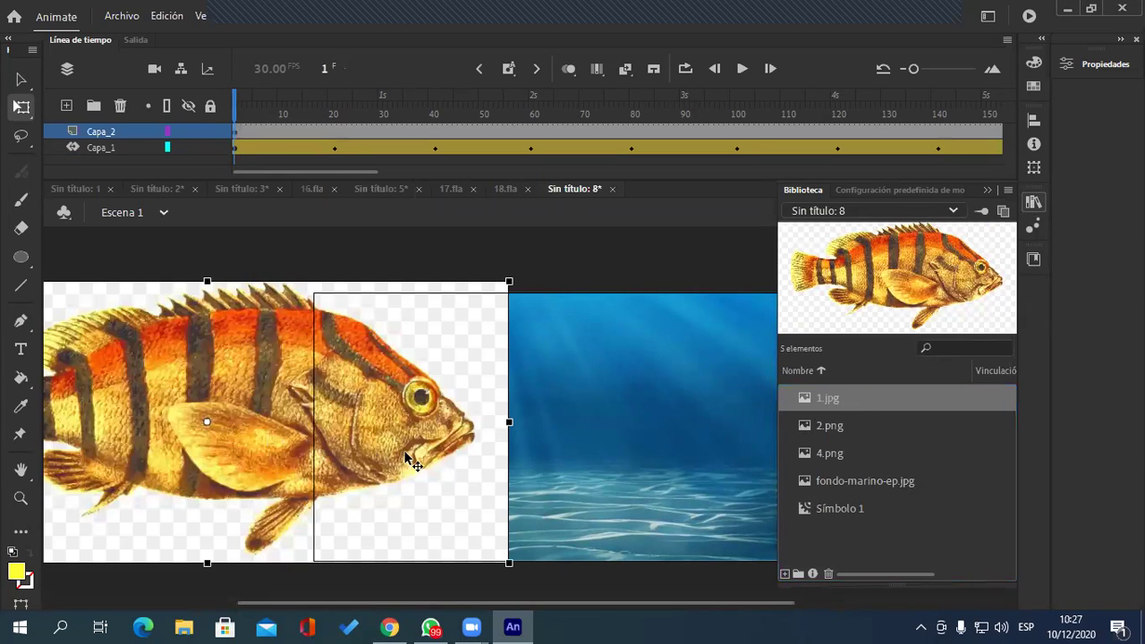
click(452, 452)
drag(452, 452, 517, 452)
key(Delete)
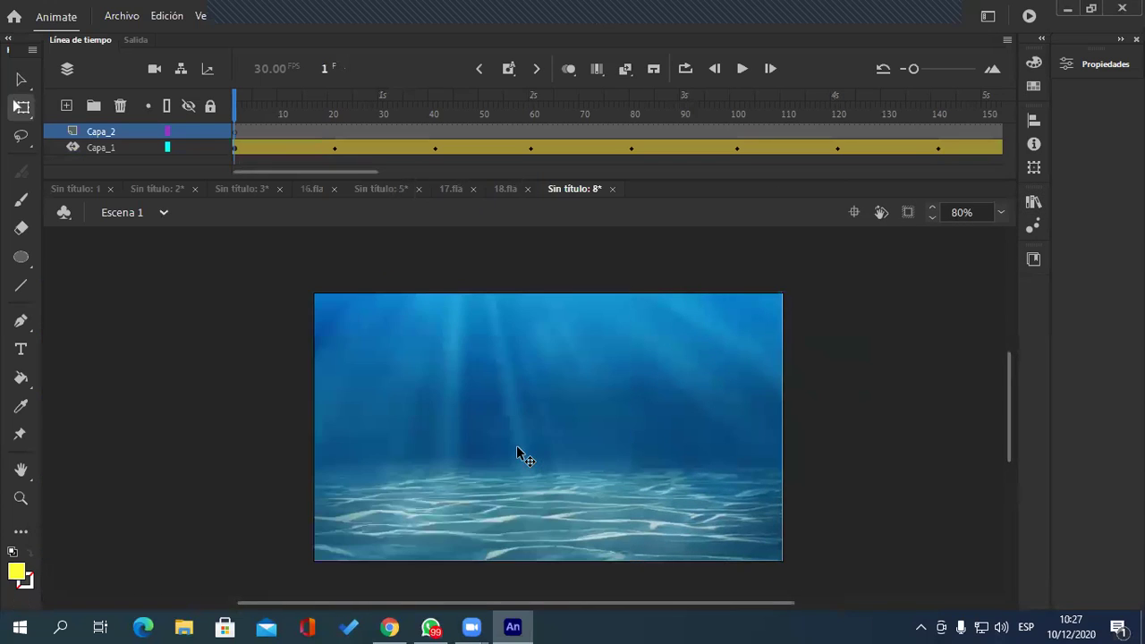
Step: Place the green fish image 4.png from the library on the stage in the new layer Capa_2
click(1102, 68)
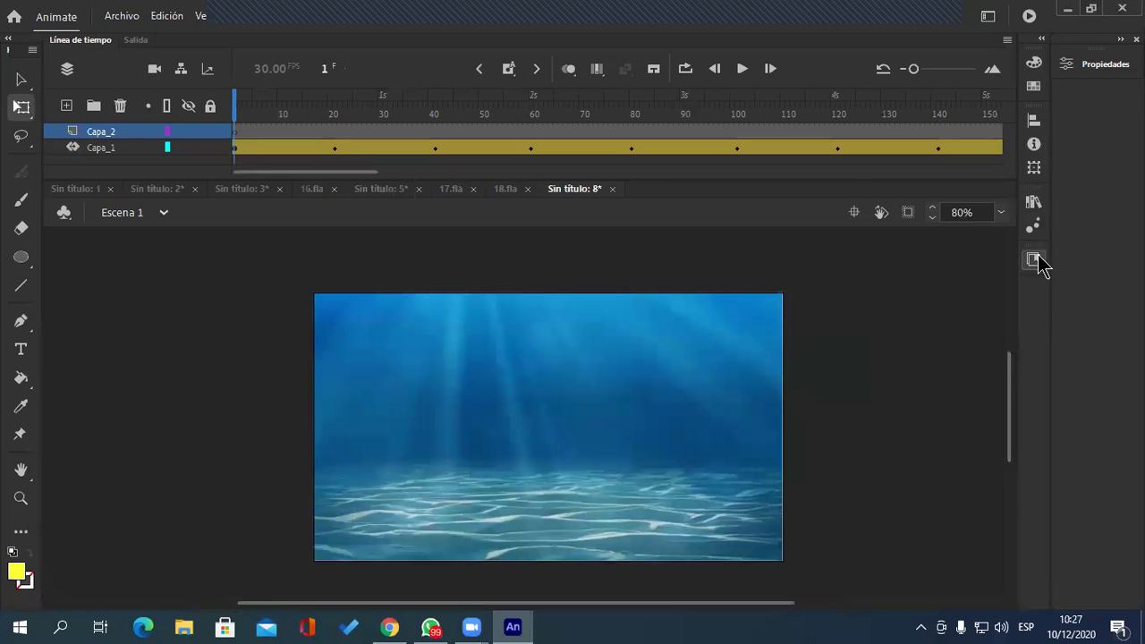
click(1035, 204)
click(851, 427)
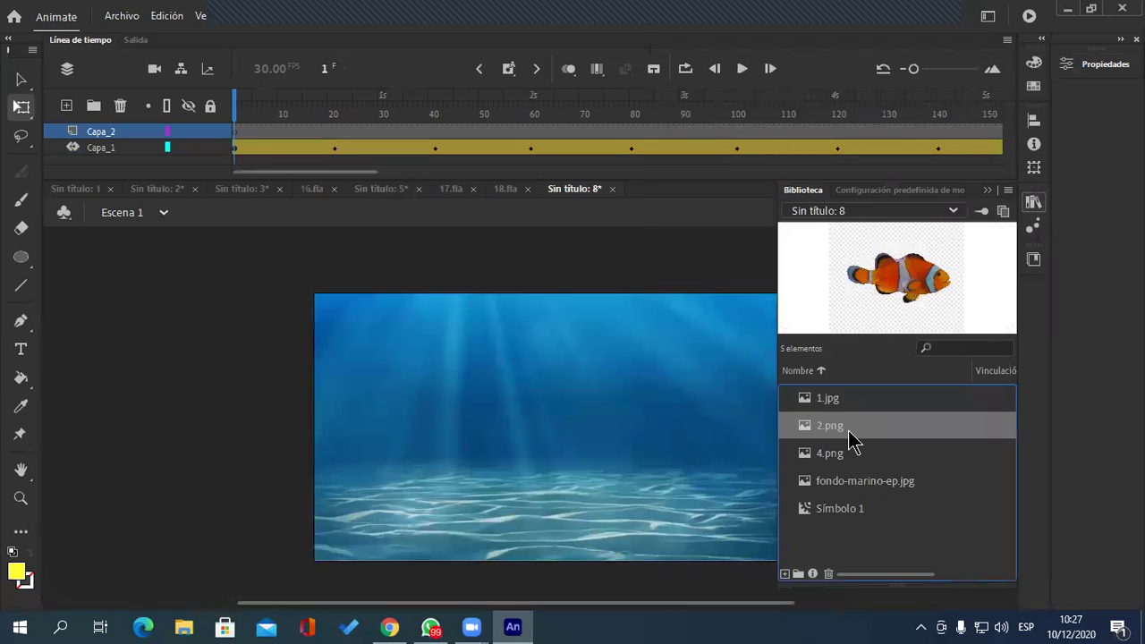
click(856, 454)
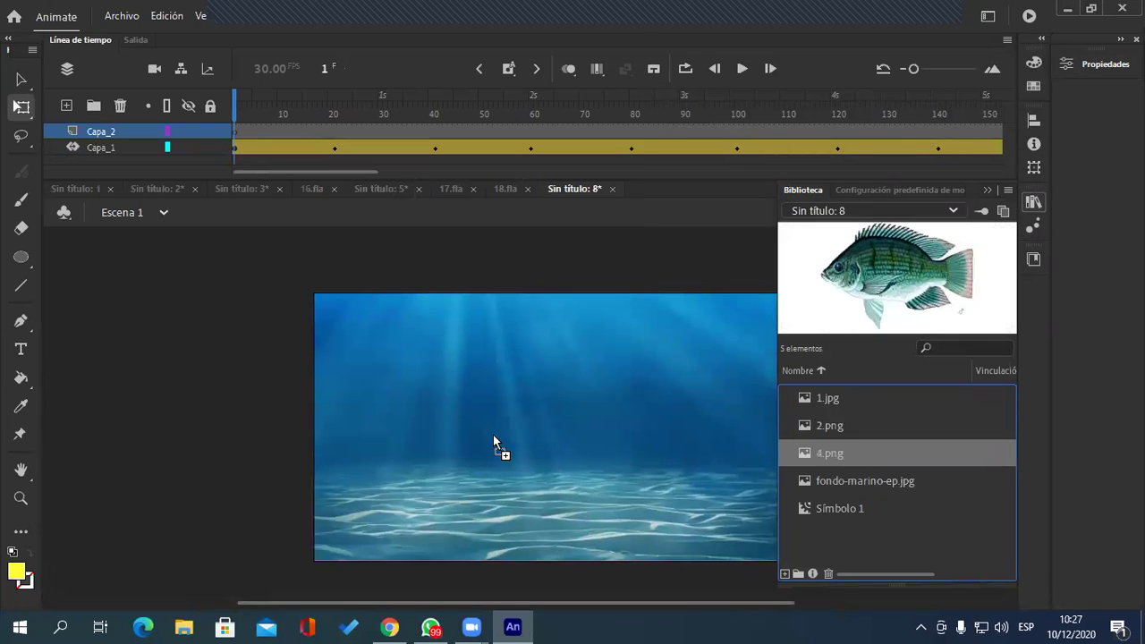
drag(502, 442, 515, 457)
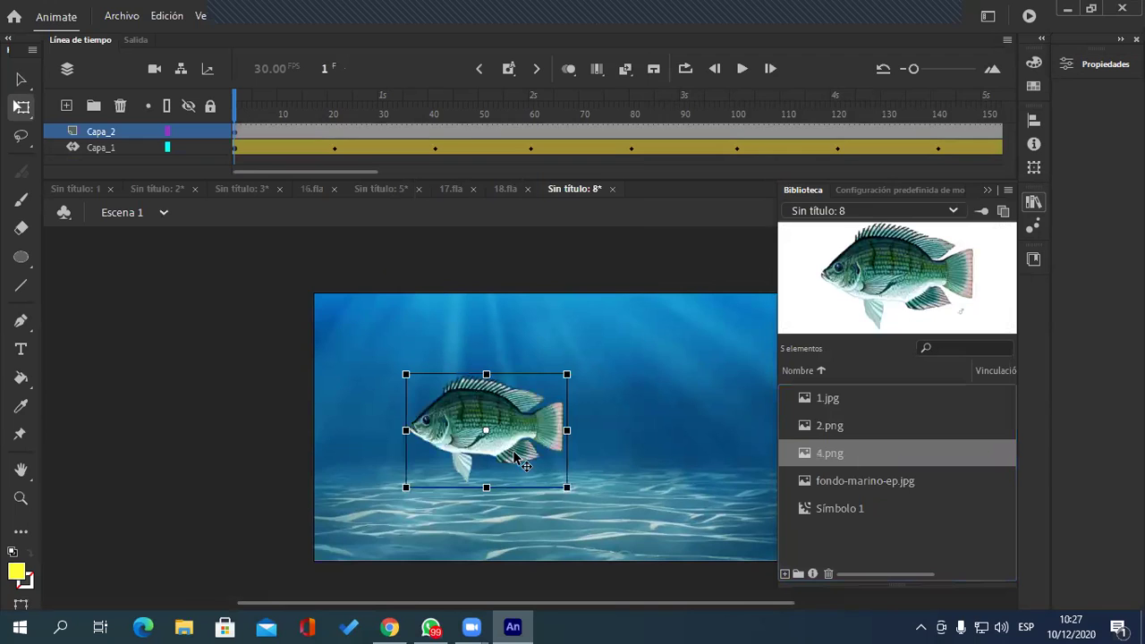
click(987, 192)
Step: Shrink the green fish and position it just outside the stage, near its upper-right corner
drag(526, 431, 924, 512)
drag(964, 559, 922, 527)
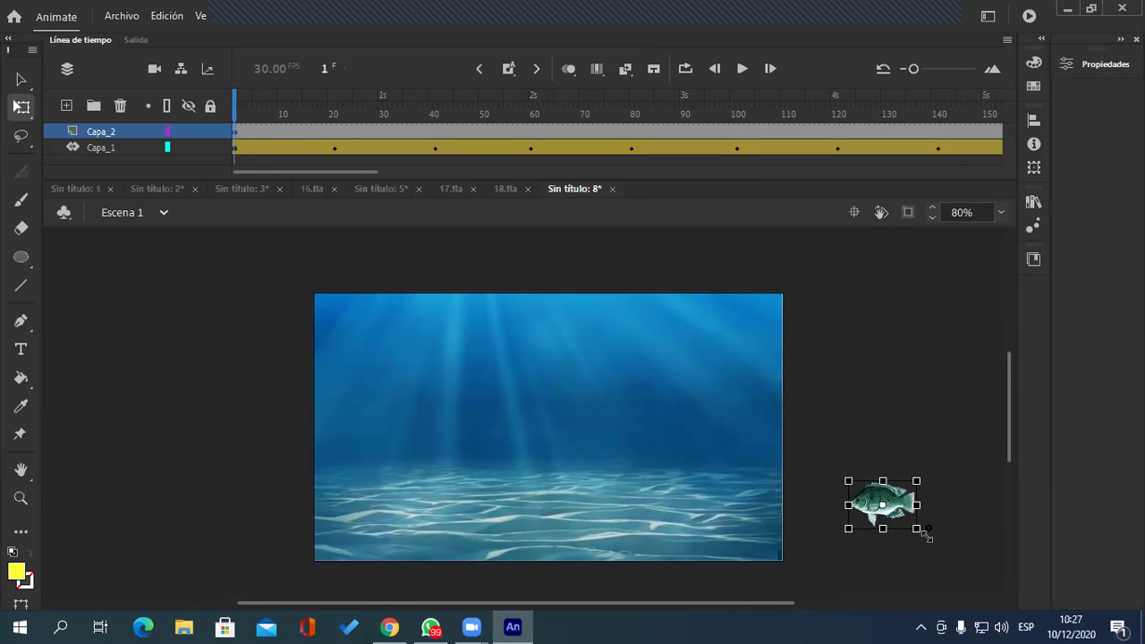
drag(908, 512, 906, 344)
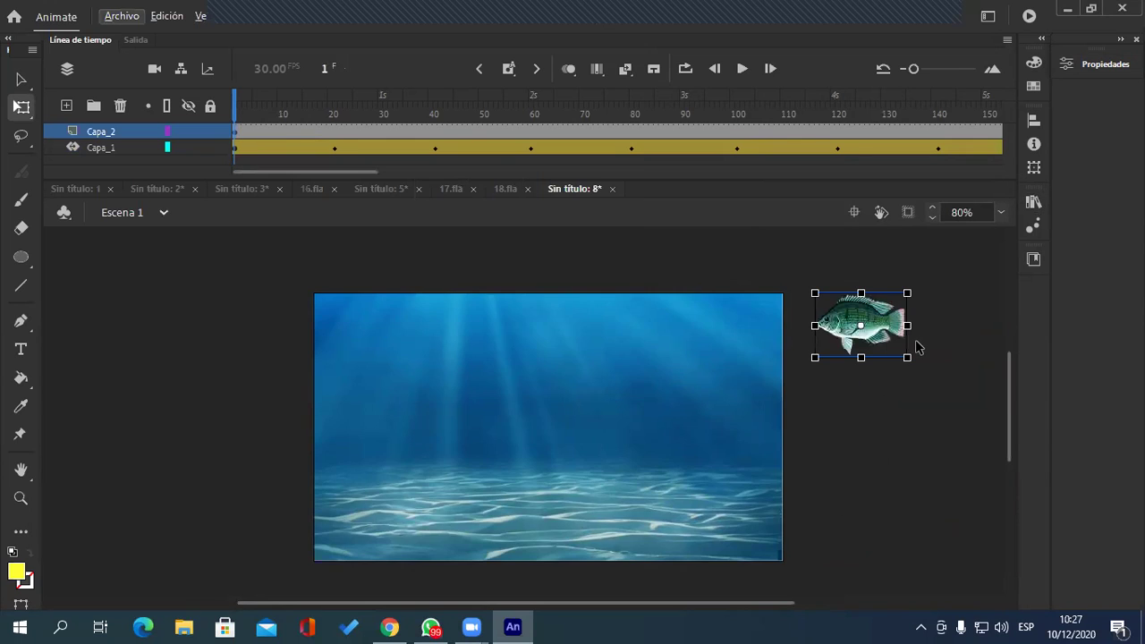
alt+scroll(943, 350, up, 1)
drag(898, 359, 875, 332)
click(873, 412)
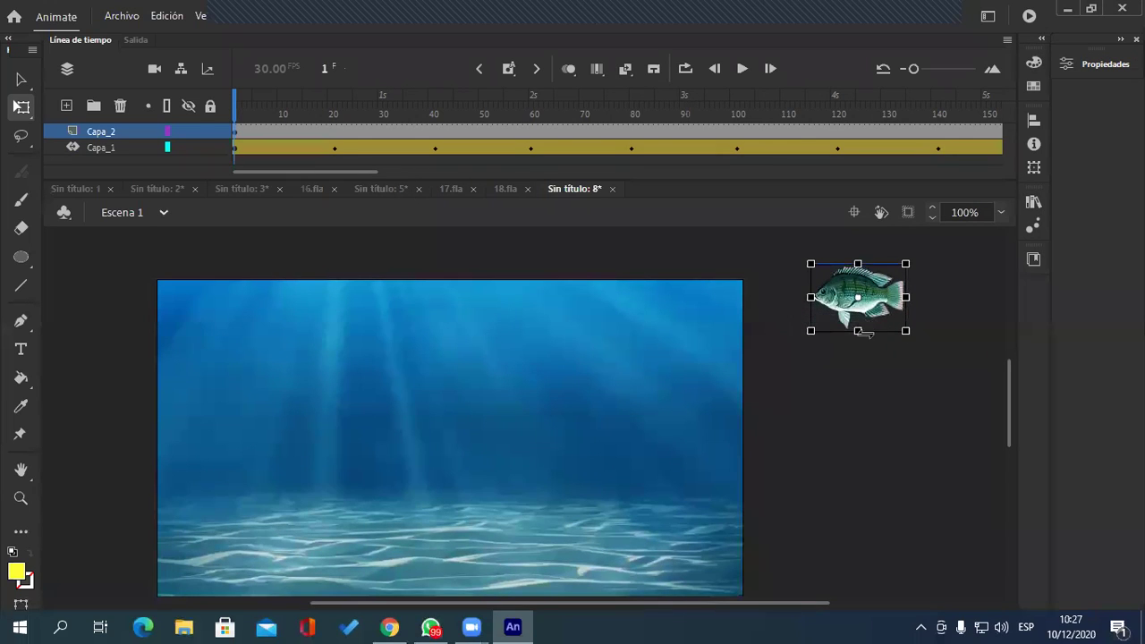
Step: Raise the fish's off-stage starting position so it lies above and beyond the stage's upper-right corner
scroll(850, 442, down, 2)
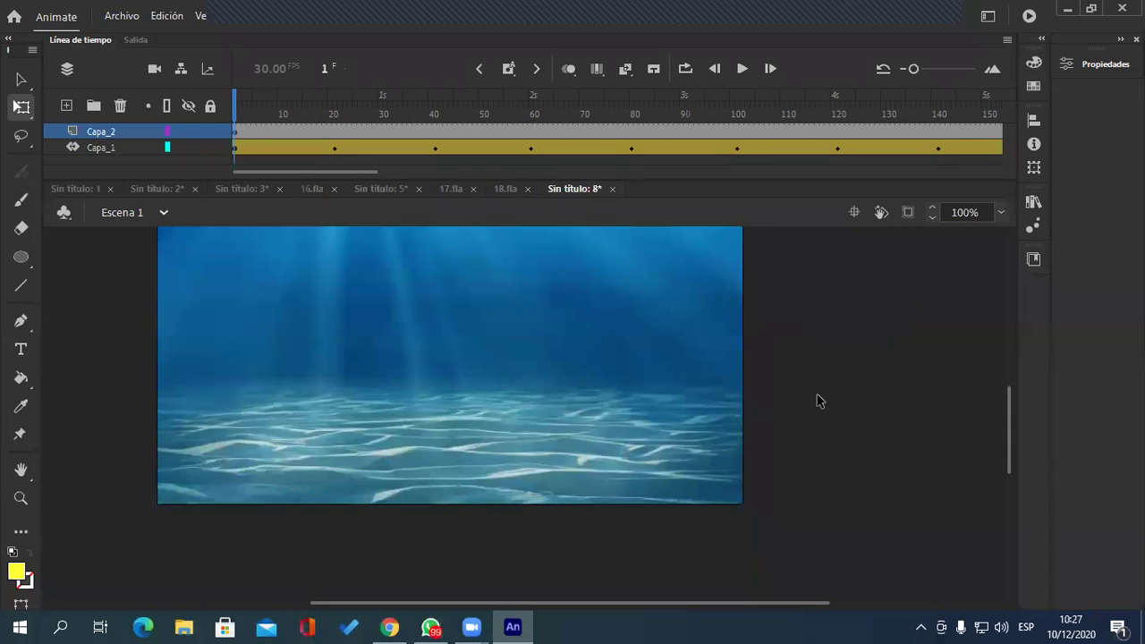
scroll(820, 402, down, 1)
drag(846, 364, 819, 405)
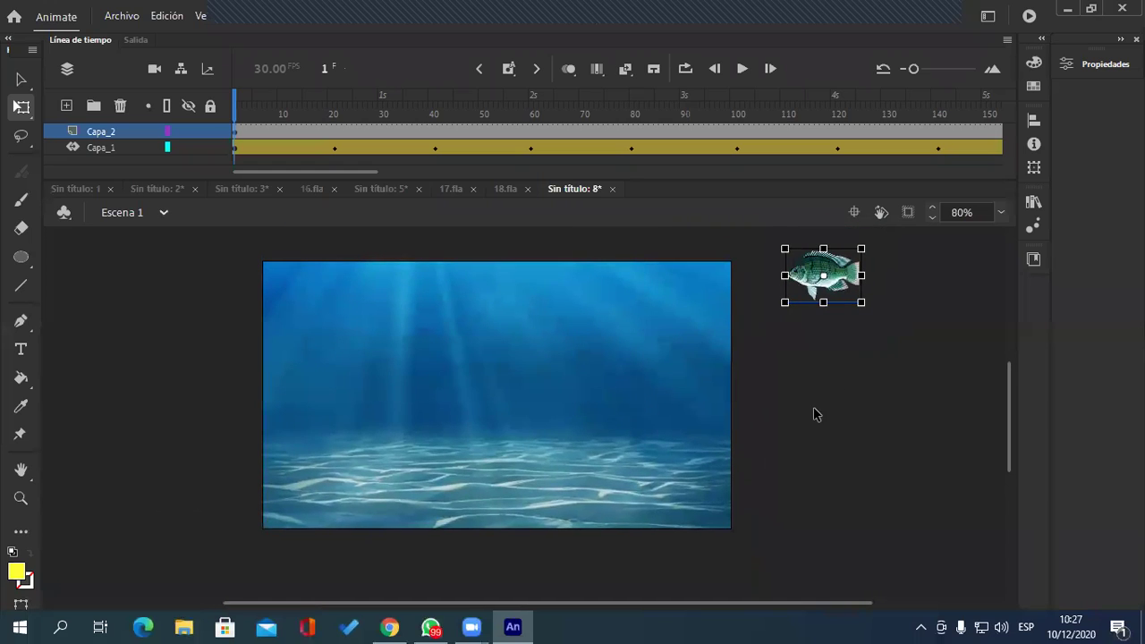
click(21, 78)
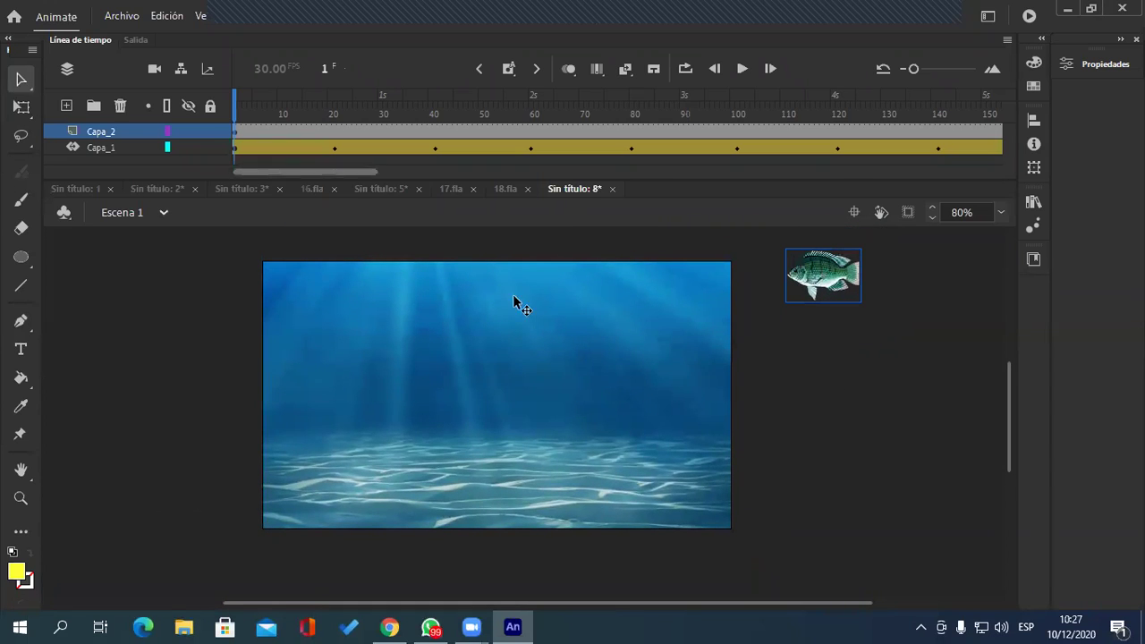
scroll(698, 358, up, 3)
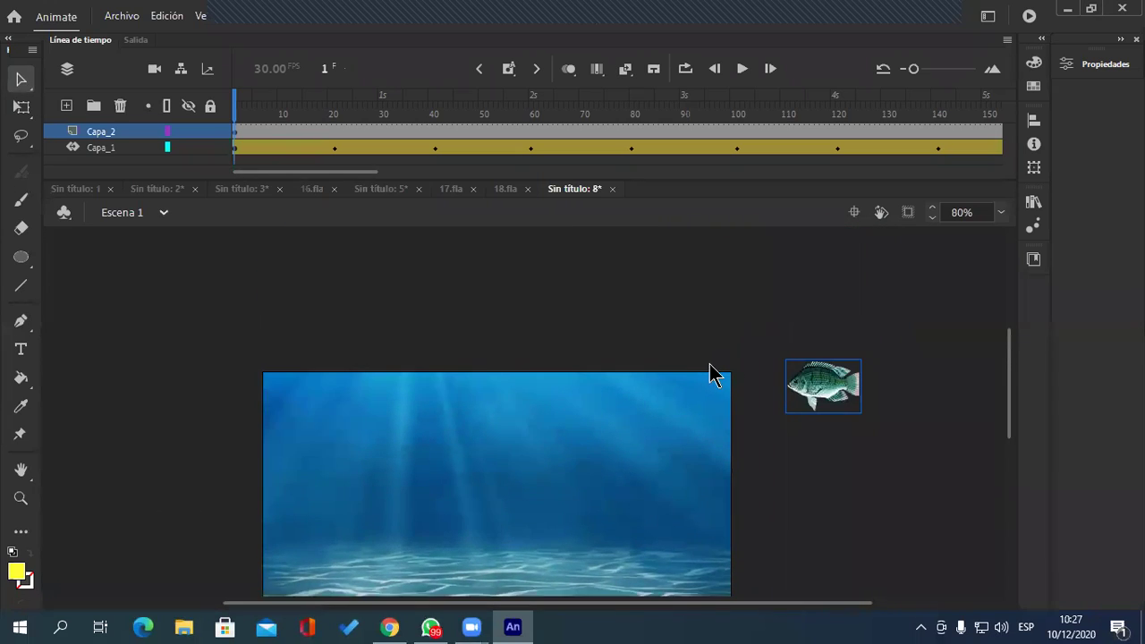
drag(828, 396, 846, 326)
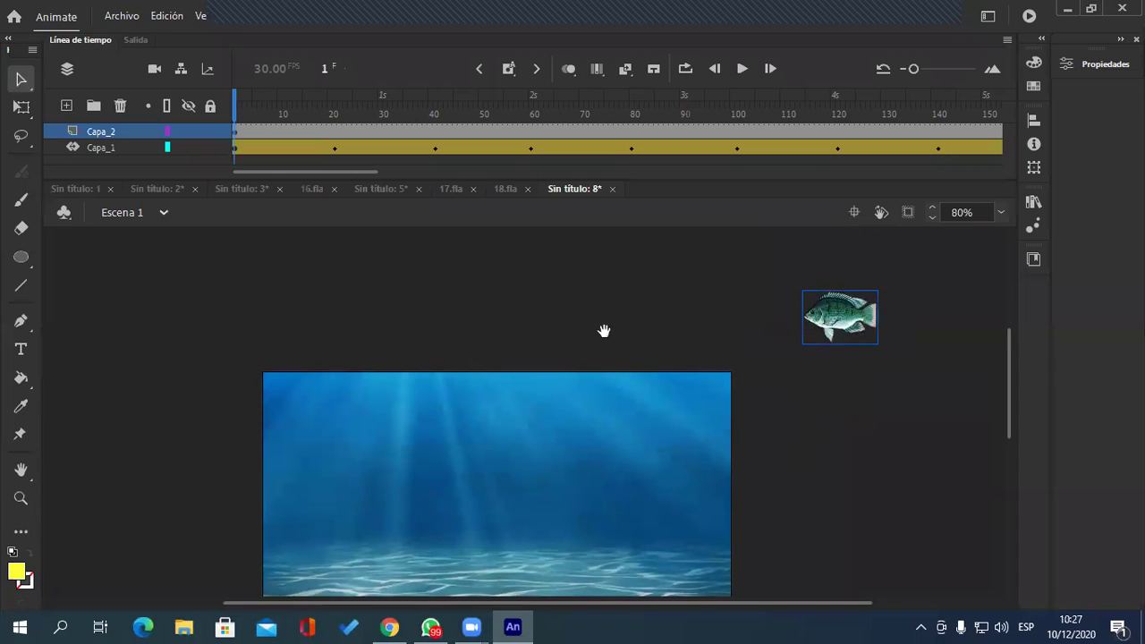
drag(603, 331, 591, 242)
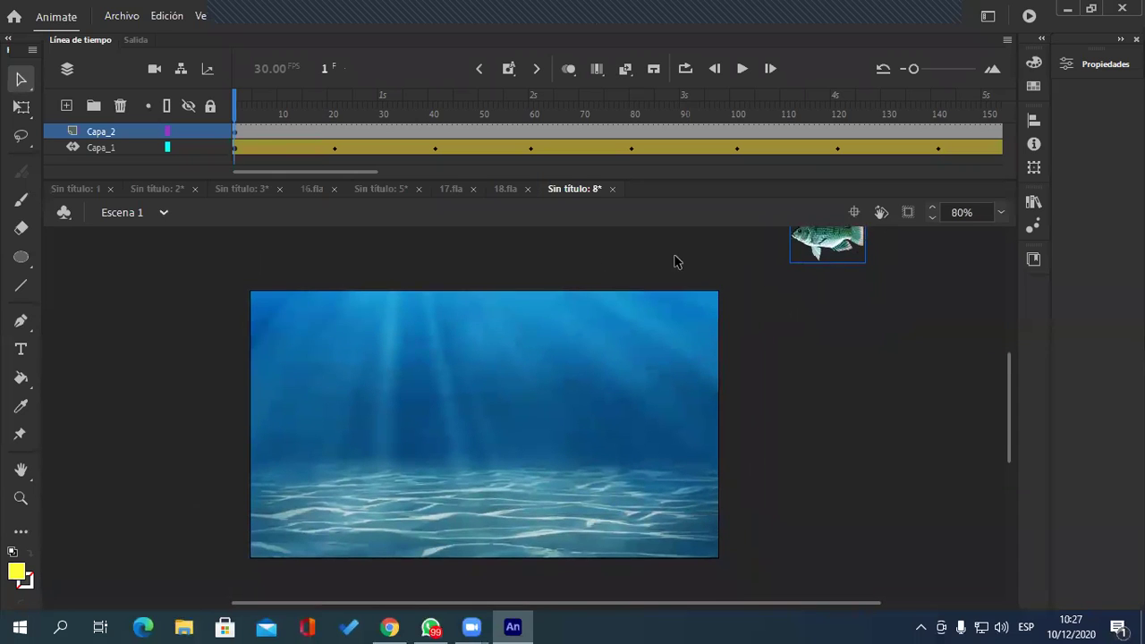
Step: Create a motion tween on the fish layer and move the fish down onto the right part of the seabed at frame 31
right_click(584, 138)
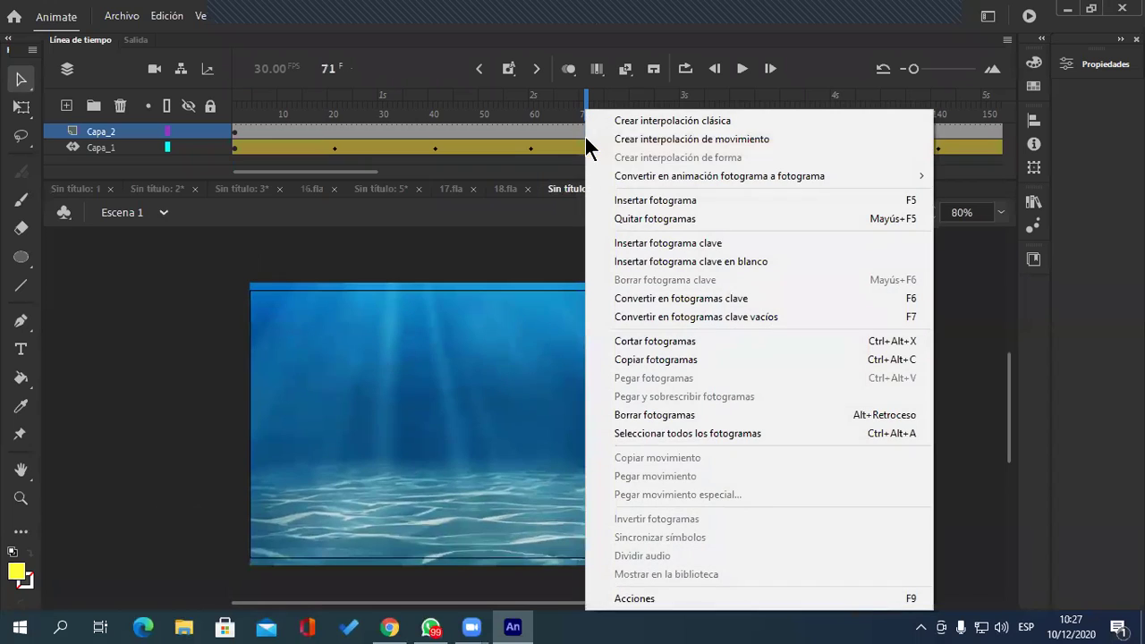
click(732, 140)
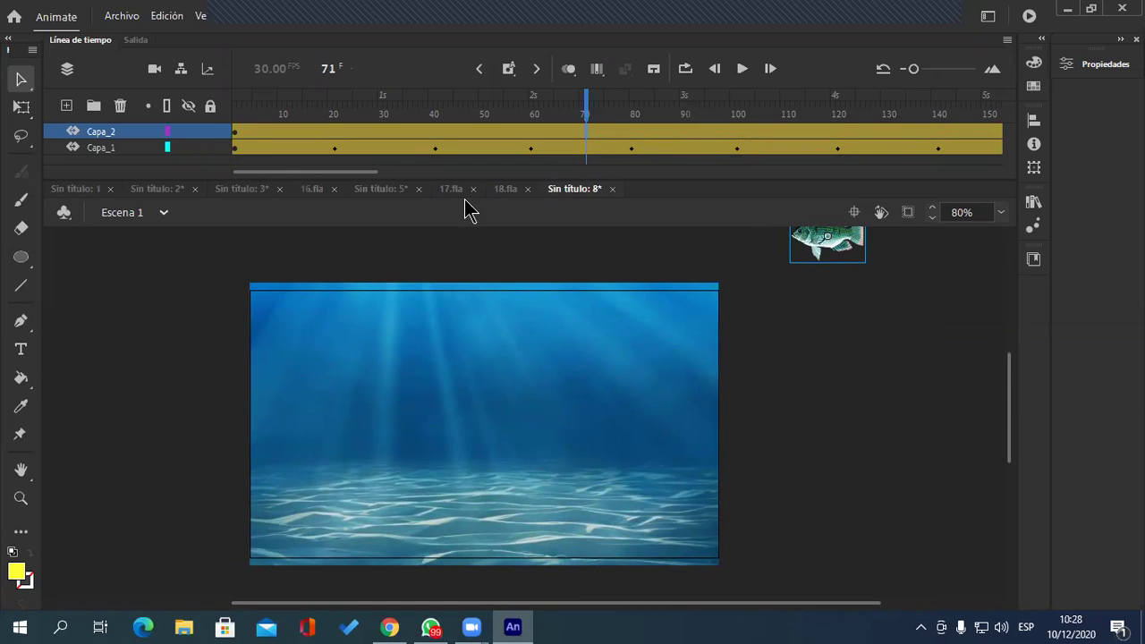
click(383, 134)
click(384, 136)
drag(828, 254, 583, 542)
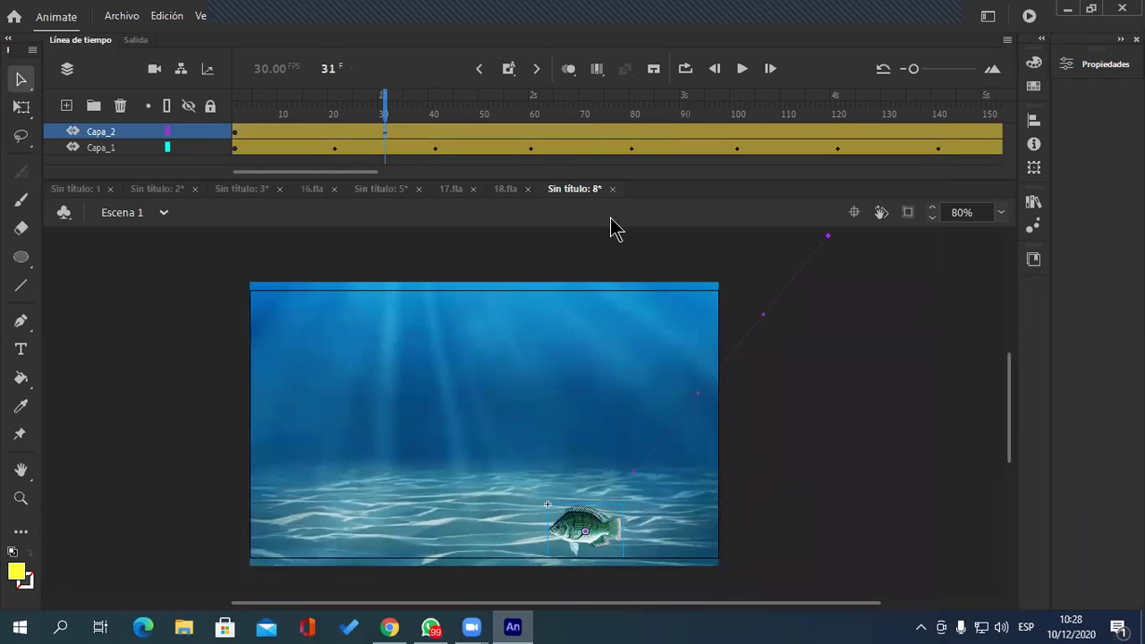
Step: Extend the fish's path: up near the water surface at frame 60, down toward the left at frame 91, off the stage's upper left at frame 121
click(531, 133)
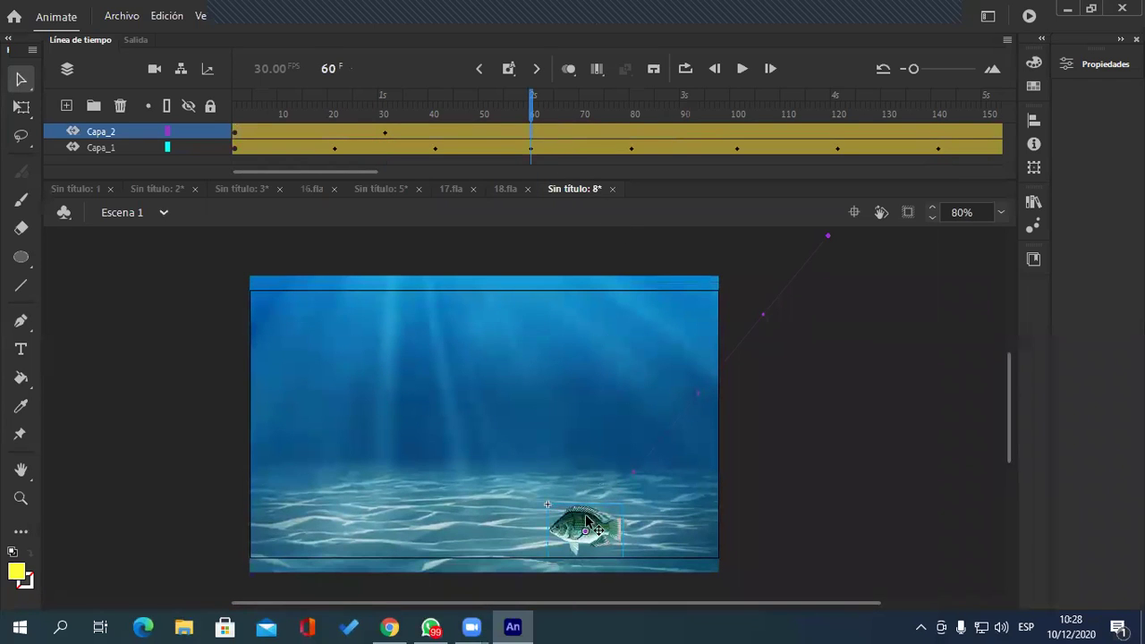
drag(602, 537, 455, 327)
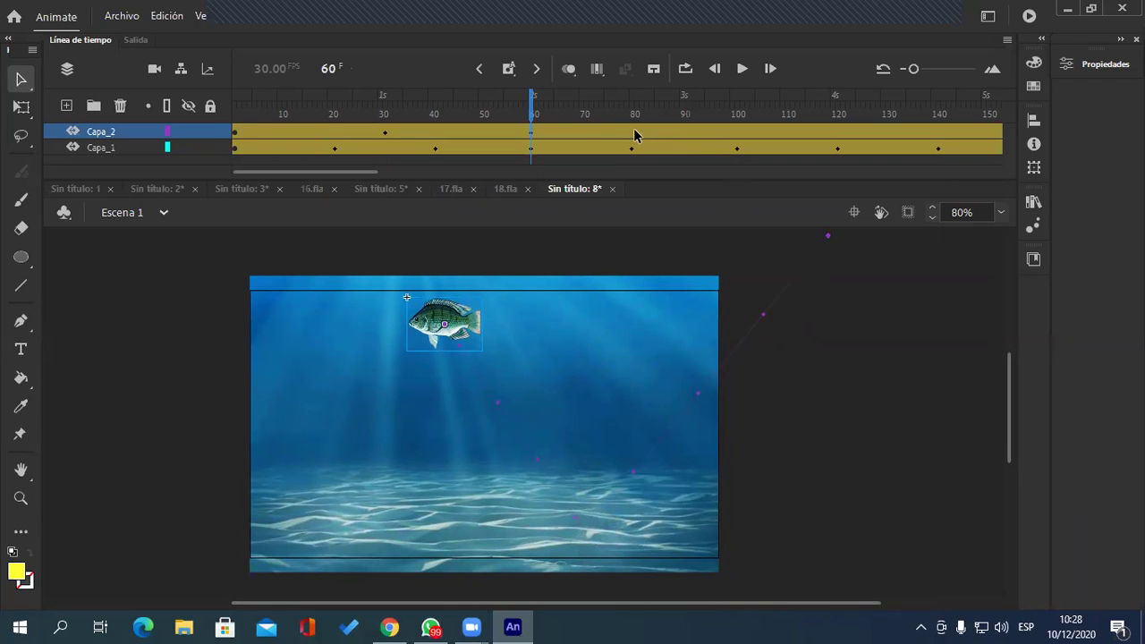
click(685, 132)
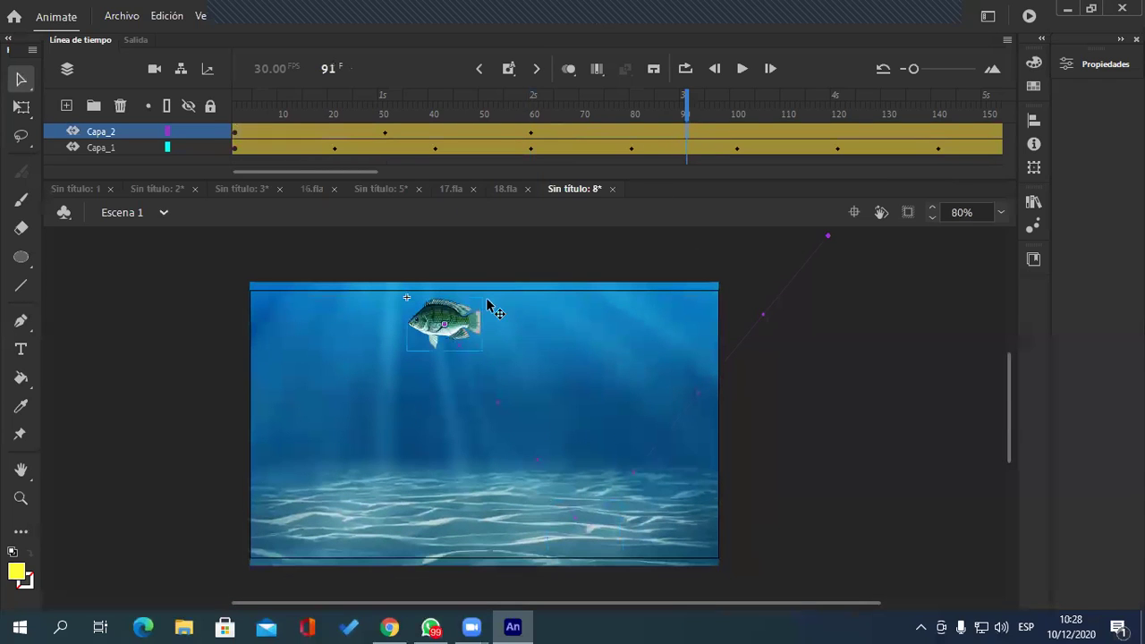
drag(467, 324, 211, 299)
click(836, 125)
mouse_move(391, 624)
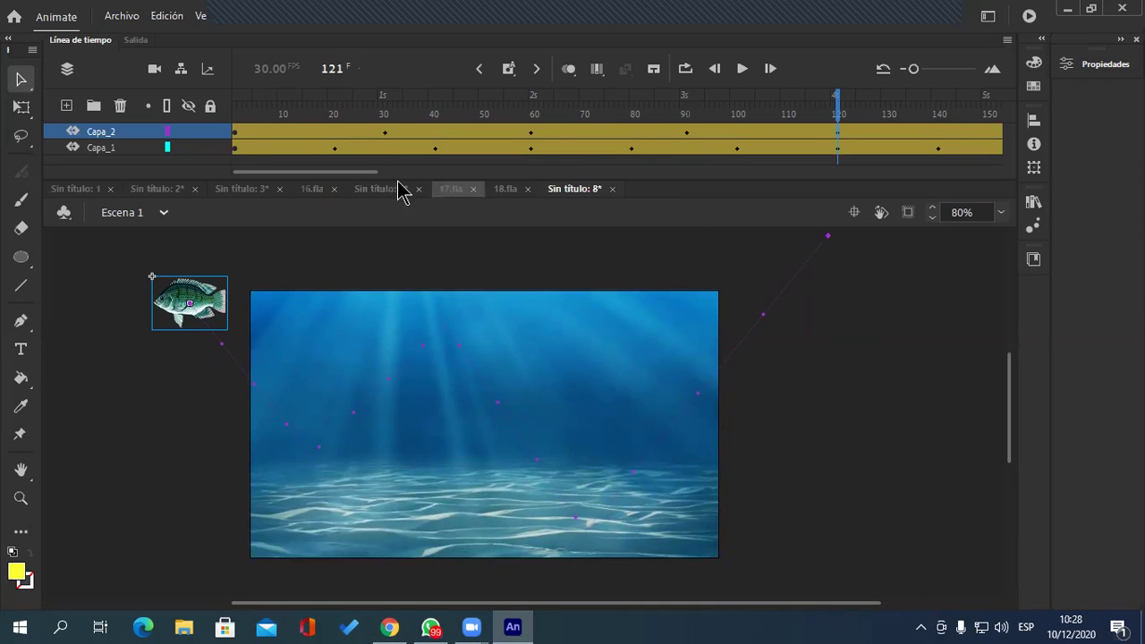
Step: Shift the fish slightly right at frames 31, 60 and 91, and bring its off-stage end position at frame 121 up and right
click(385, 139)
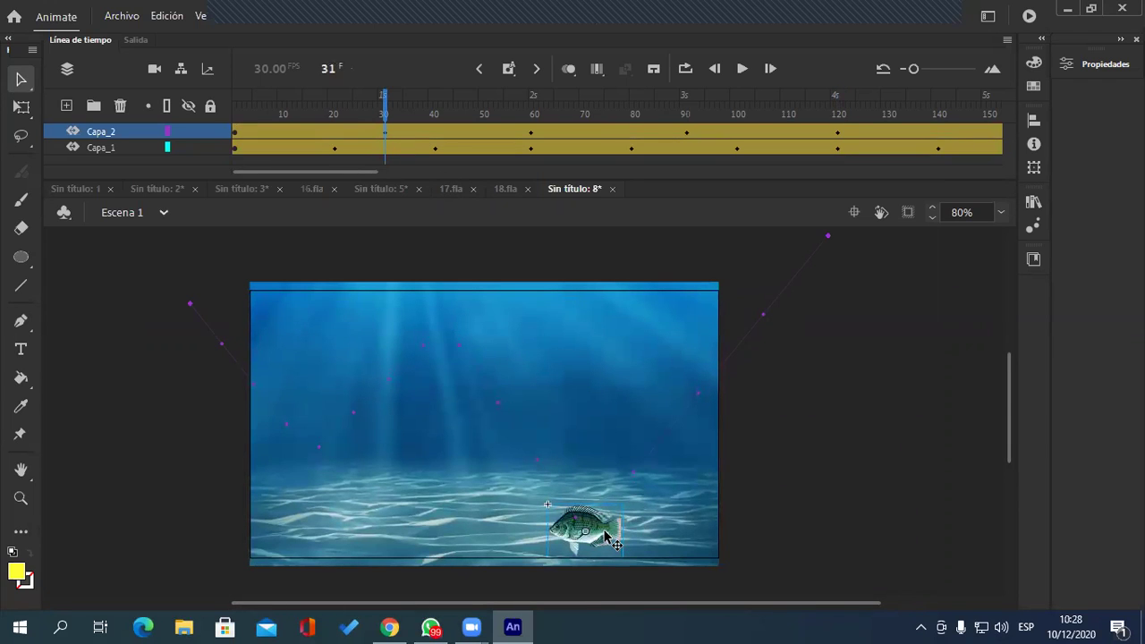
drag(609, 534, 625, 532)
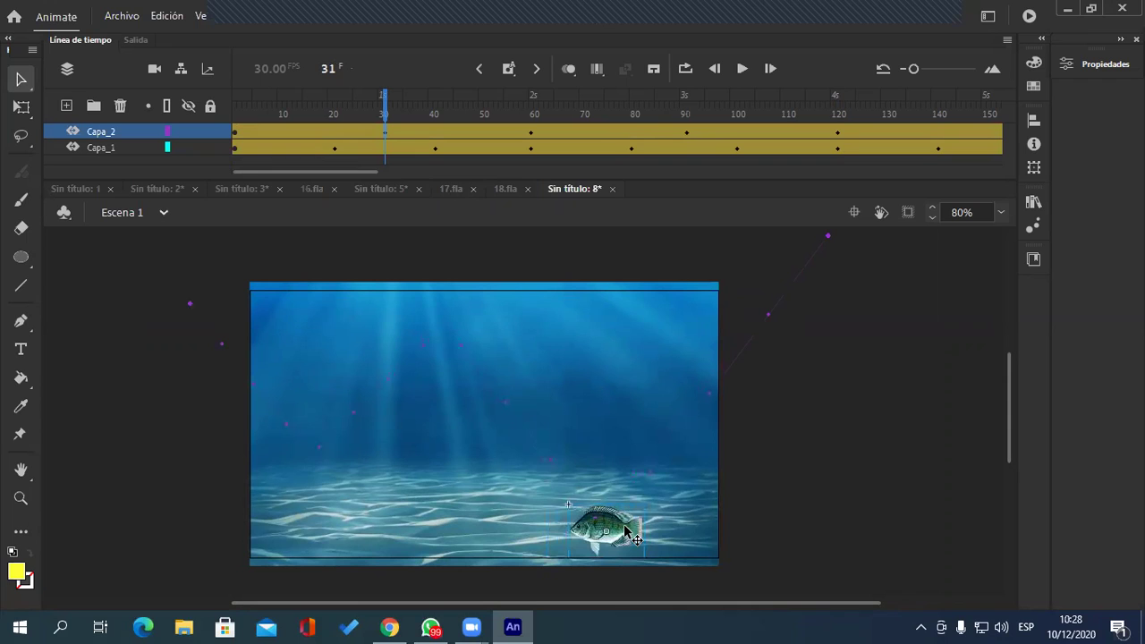
click(530, 135)
drag(466, 320, 495, 321)
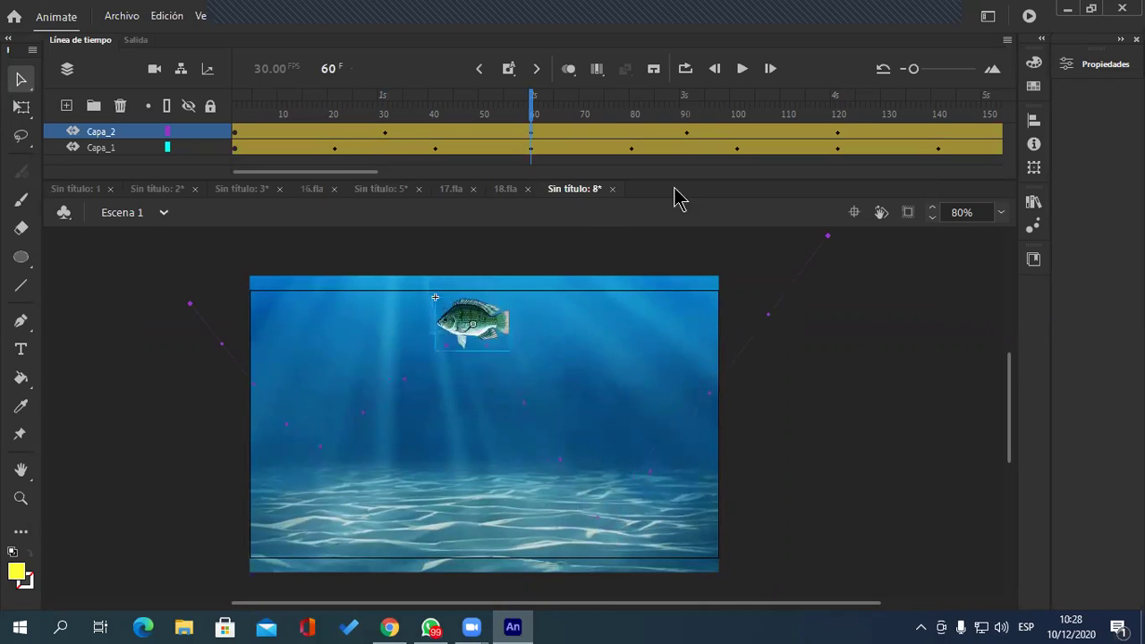
click(684, 136)
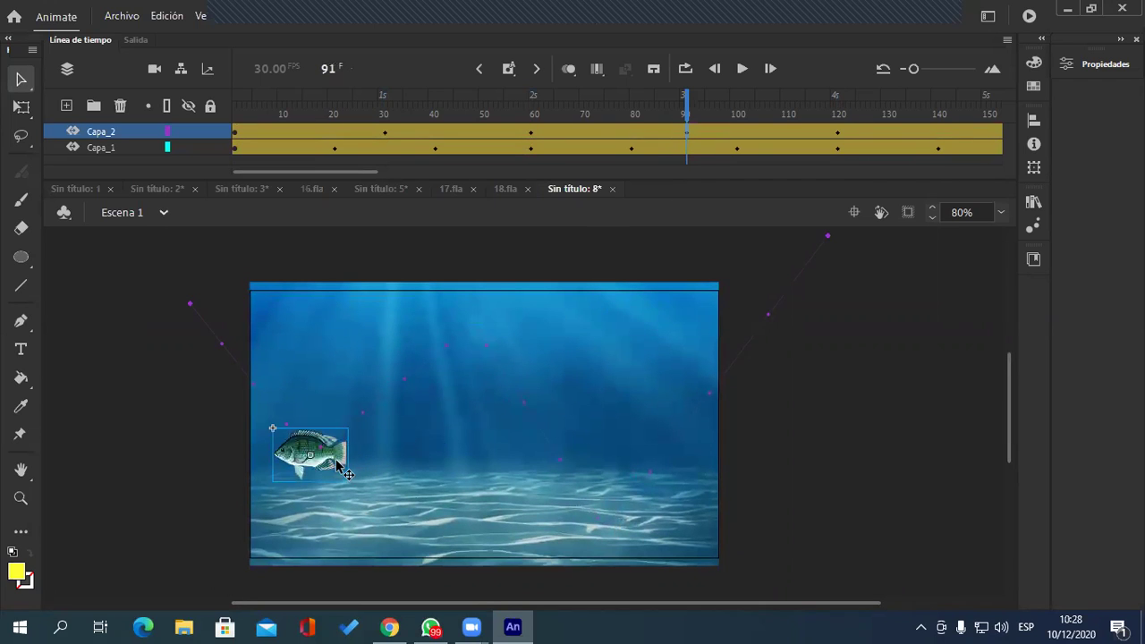
drag(340, 459, 370, 460)
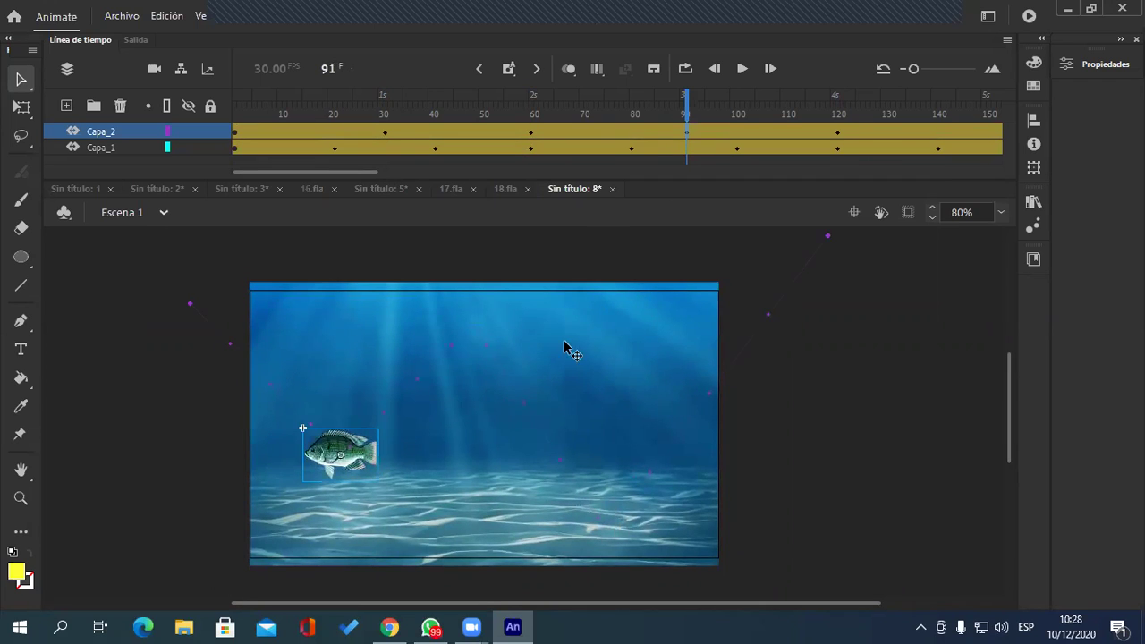
click(838, 143)
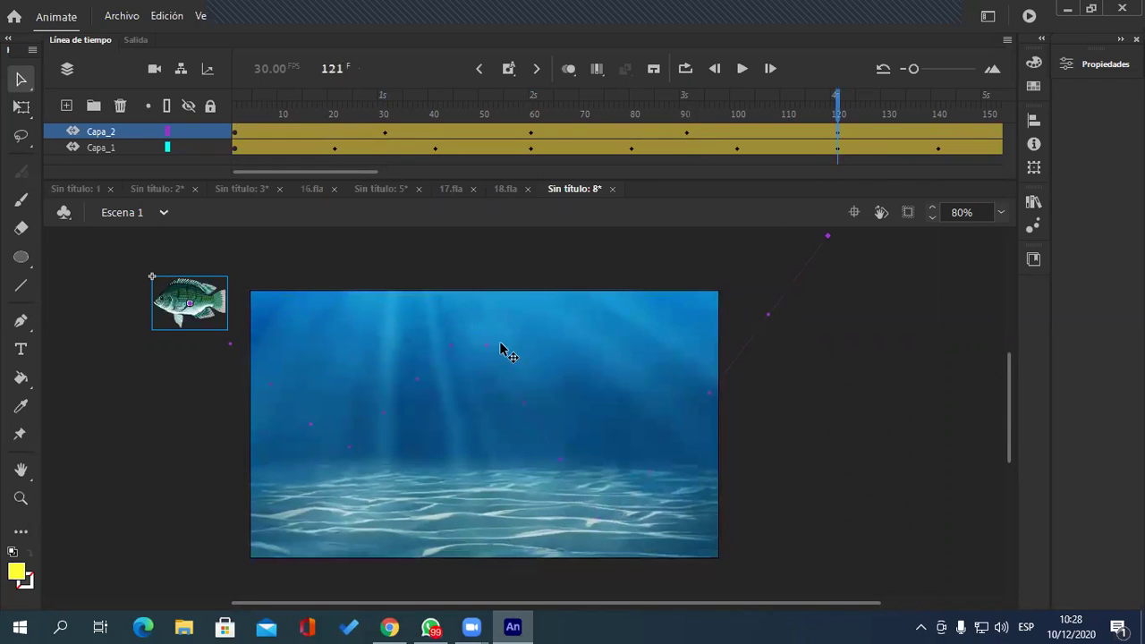
drag(215, 313, 240, 281)
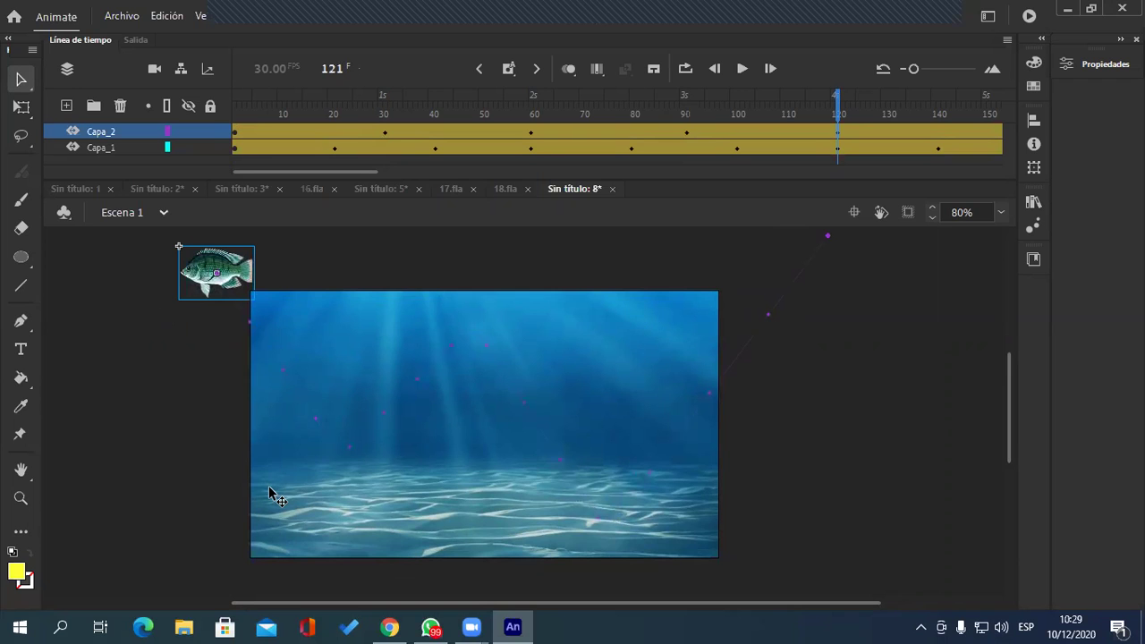
Step: Play the fish animation on the timeline and test the movie, closing the preview when done
key(Return)
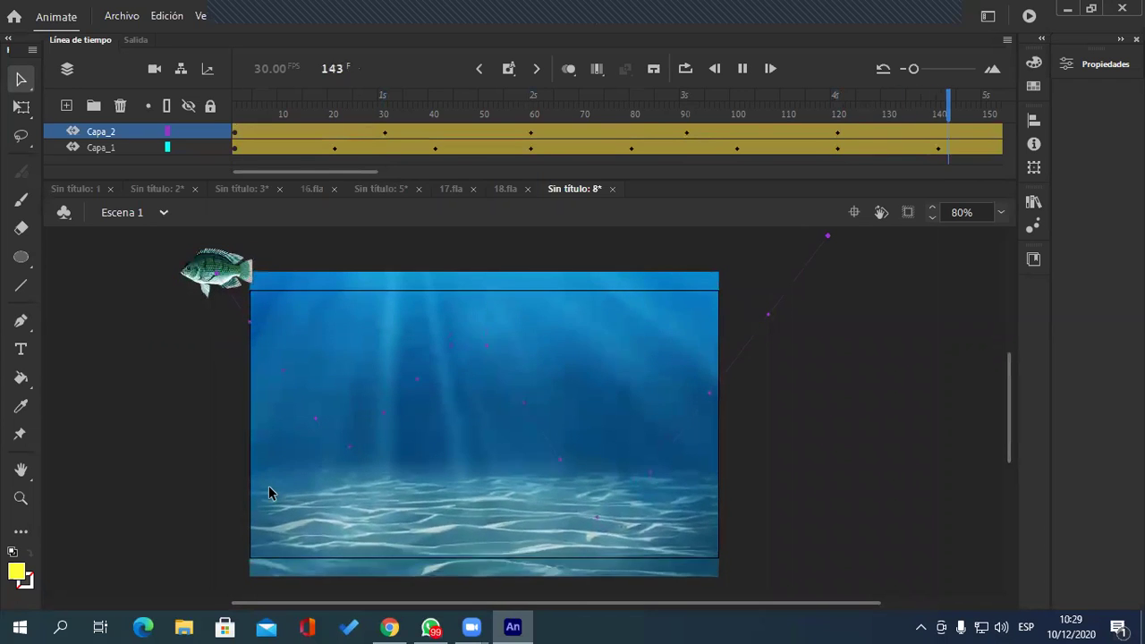
key(Return)
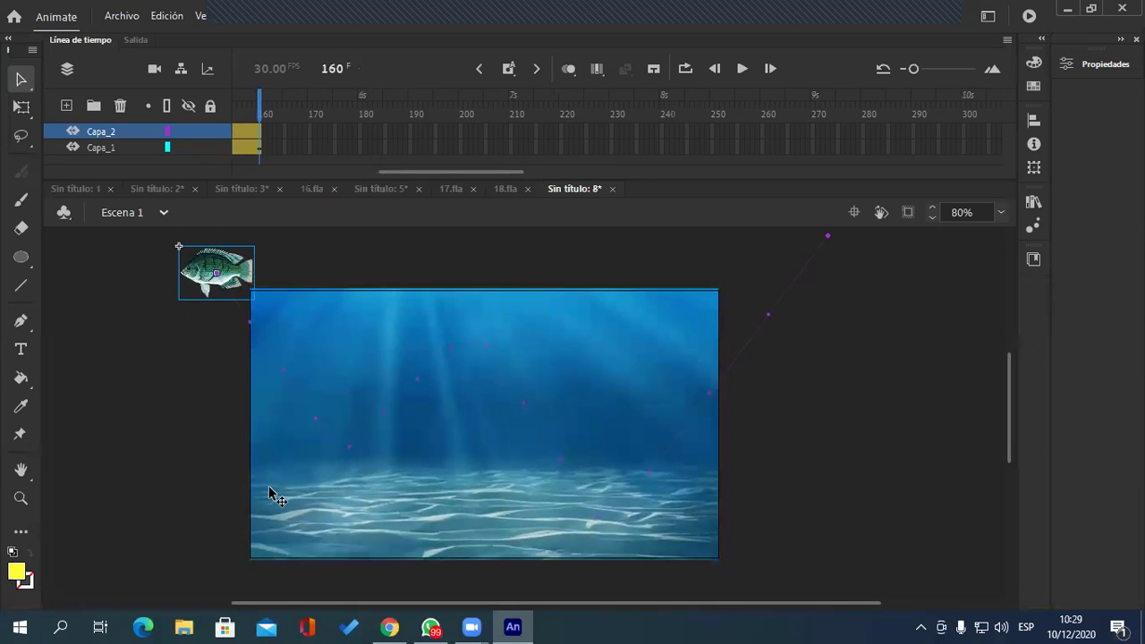
key(Return)
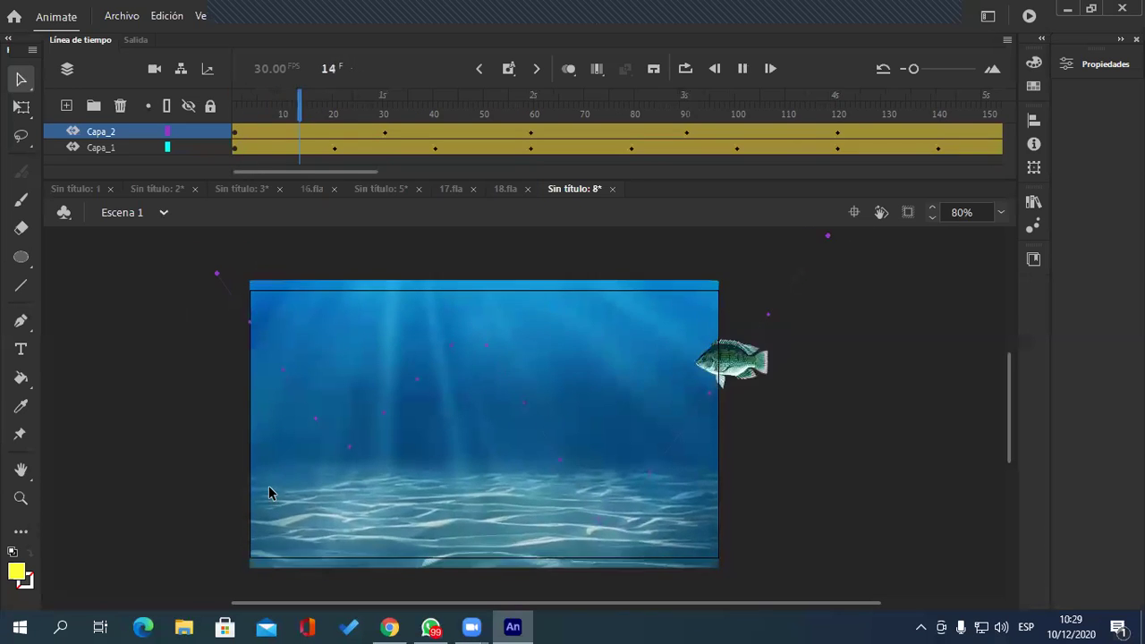
key(ctrl+Return)
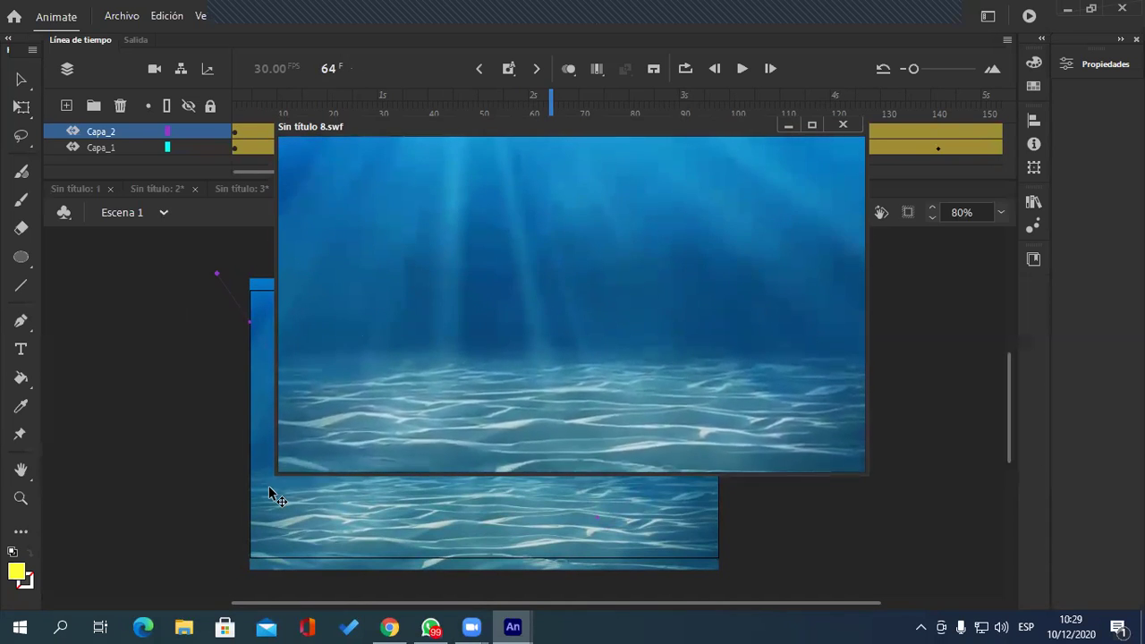
click(843, 125)
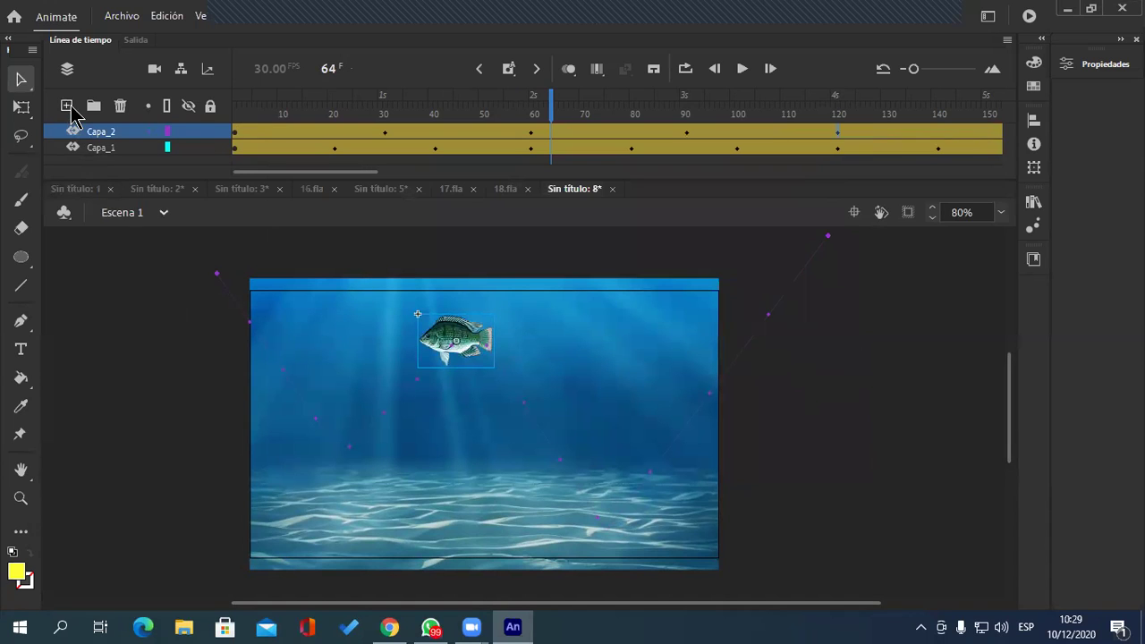
Step: Add a new layer above the green fish's layer and insert a blank keyframe at frame 80
click(67, 107)
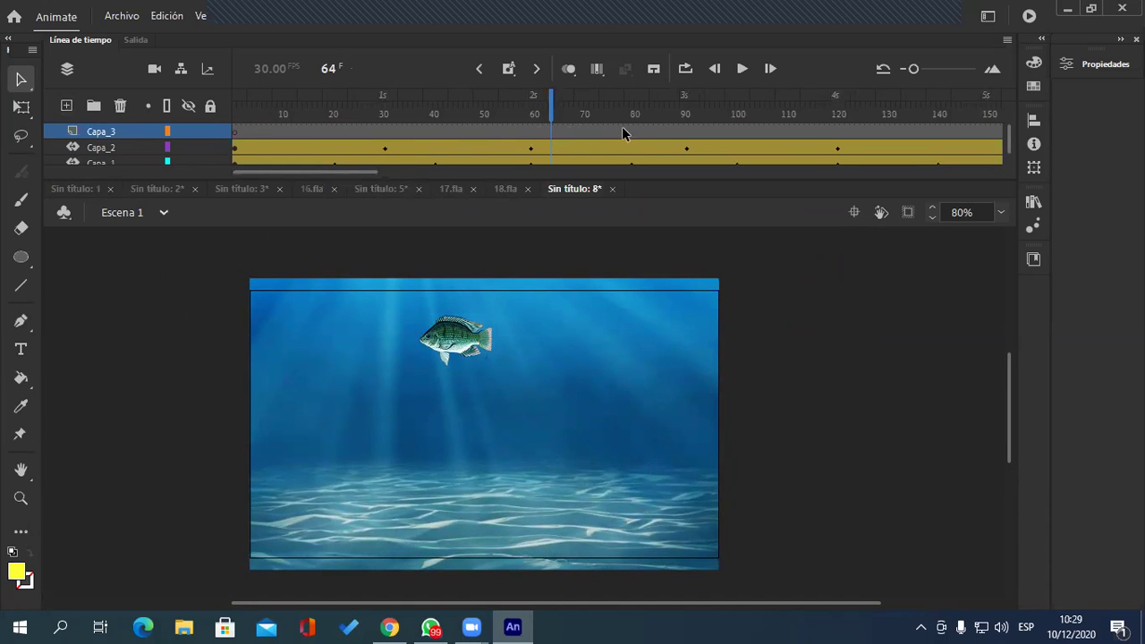
mouse_move(362, 172)
mouse_down()
mouse_move(396, 171)
mouse_move(378, 170)
mouse_up()
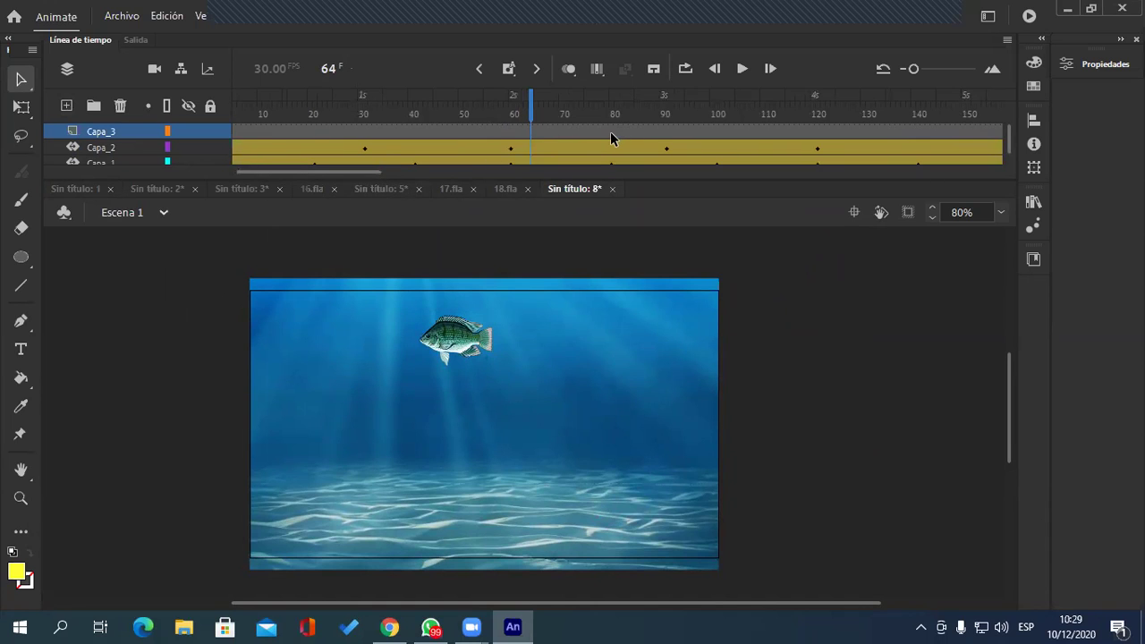
click(612, 134)
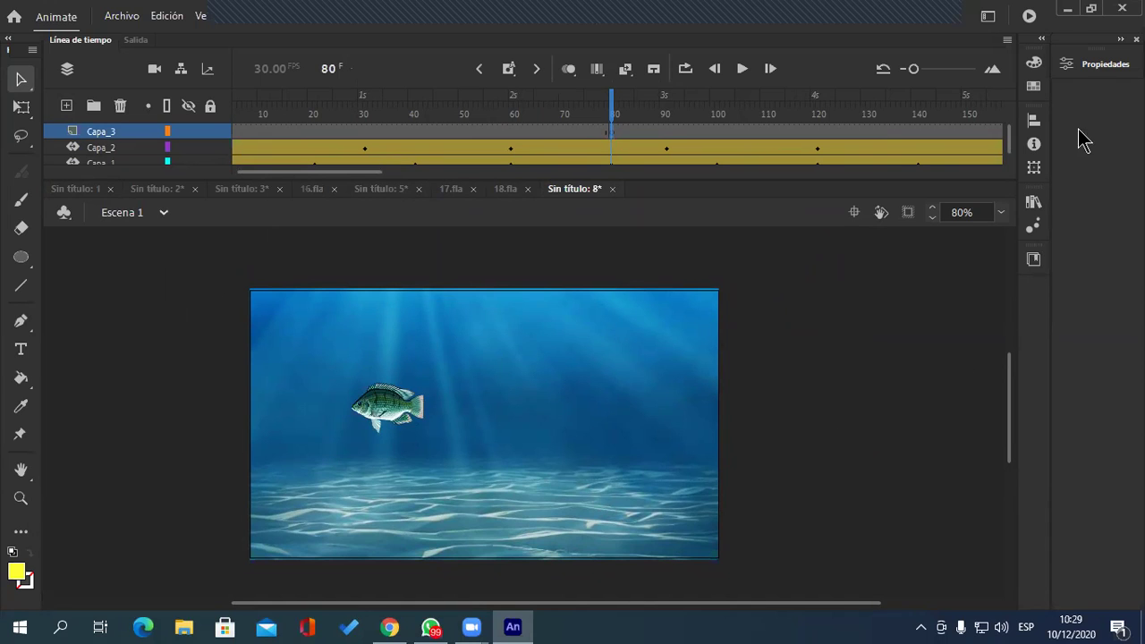
Step: Try out the clownfish image 2.png from the library on the new layer and delete it from the stage
click(1034, 202)
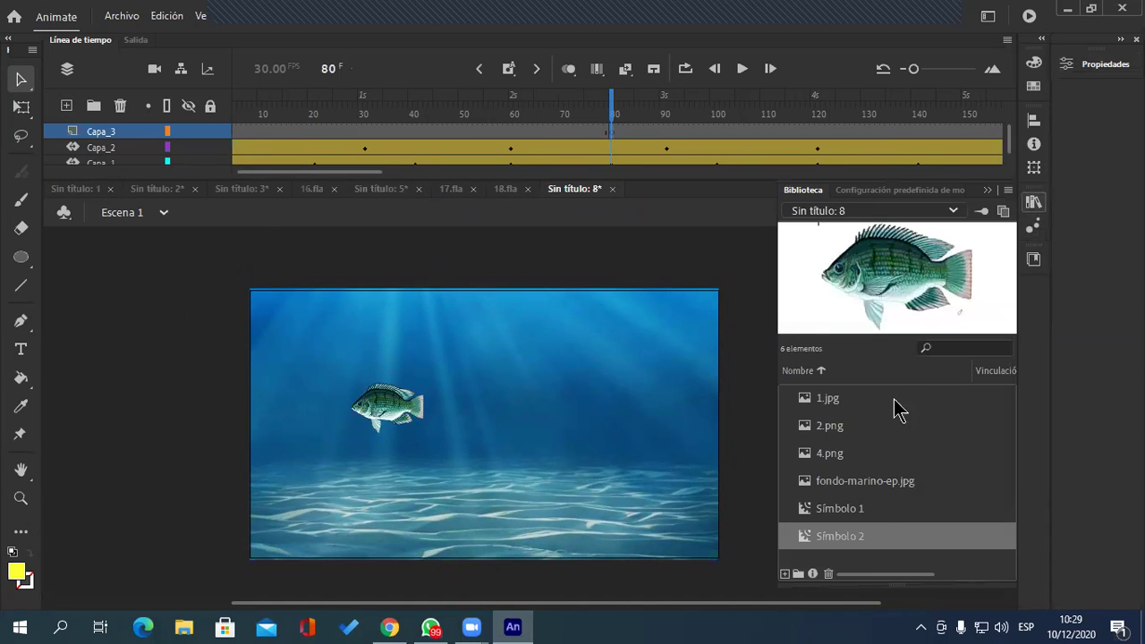
click(862, 483)
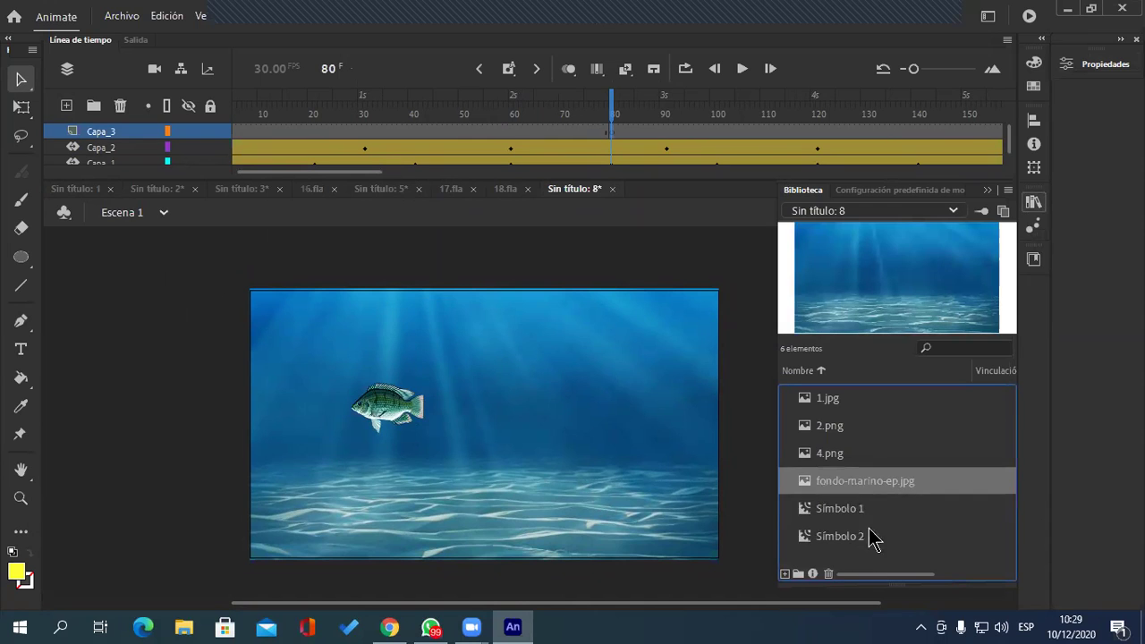
click(841, 456)
drag(841, 427, 597, 506)
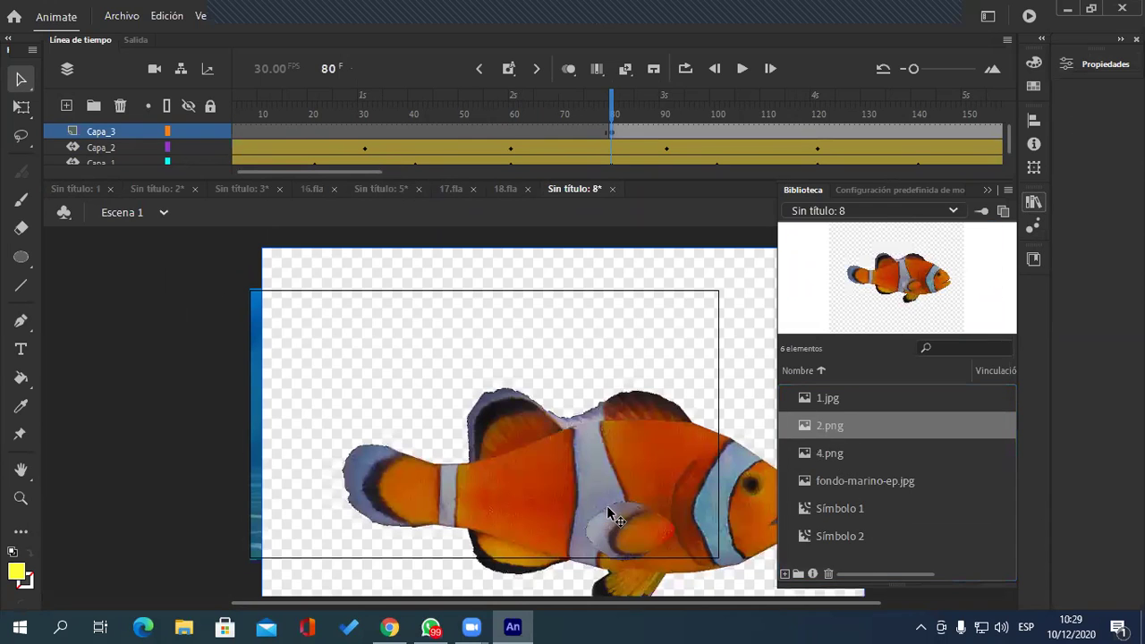
click(611, 470)
key(Delete)
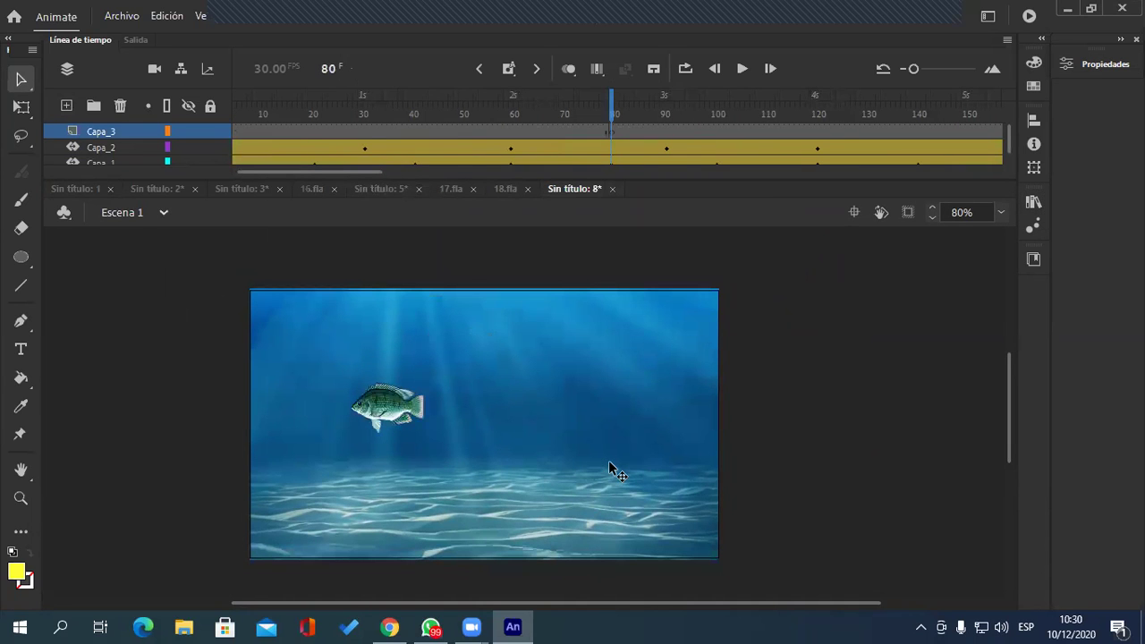
Step: Switch to Chrome, run a Google image search for "pes payaso" and filter the results to transparent images
click(389, 627)
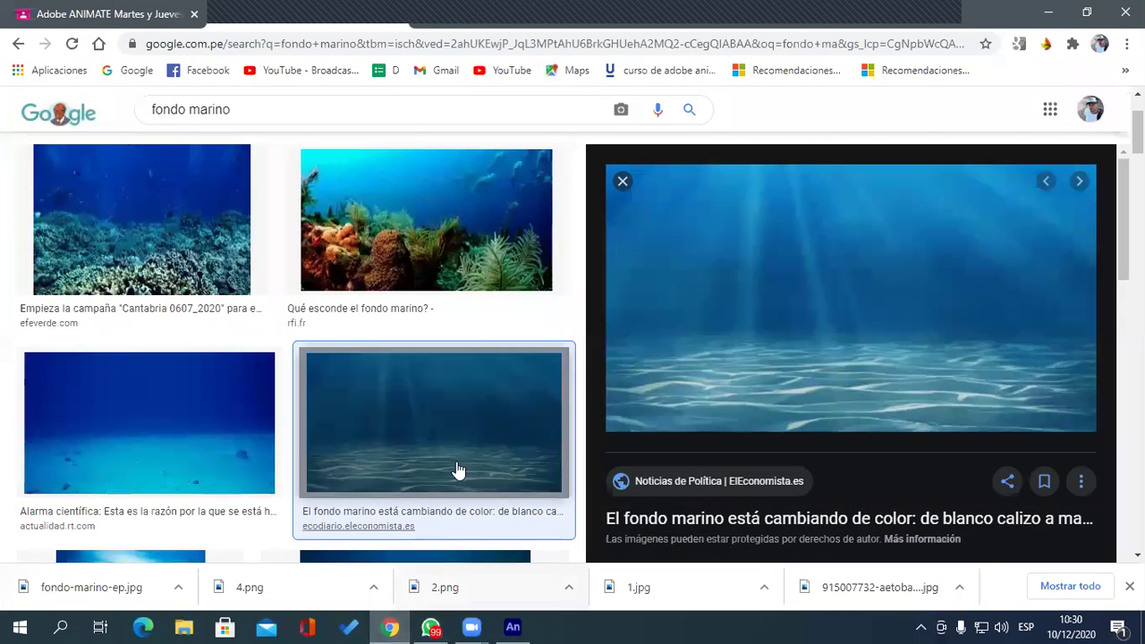
triple_click(272, 117)
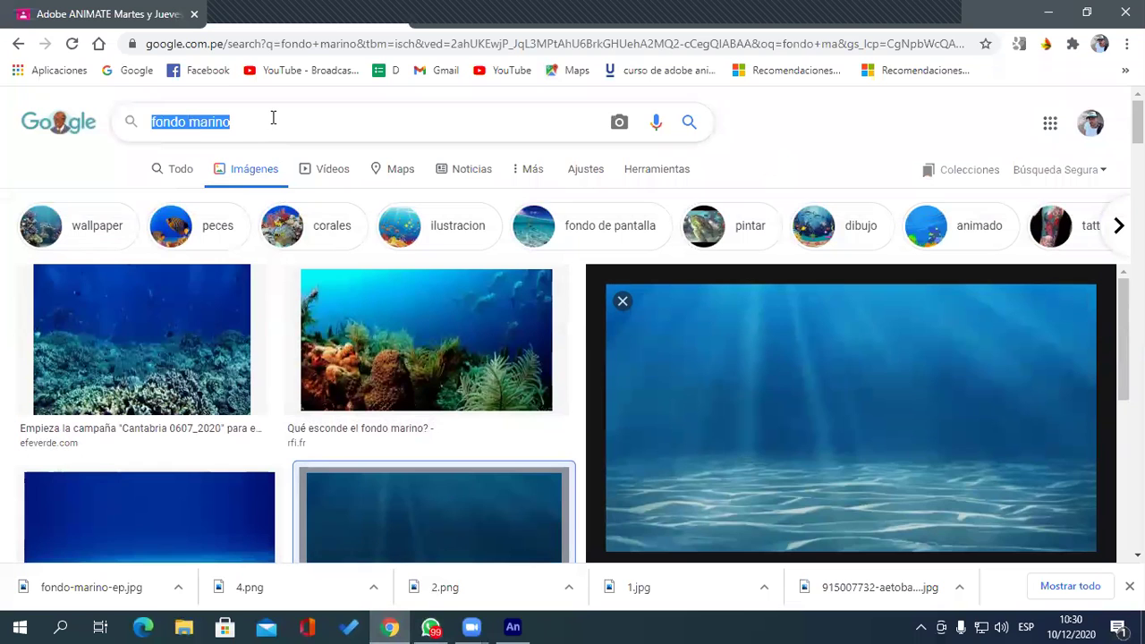
text(pes payaso)
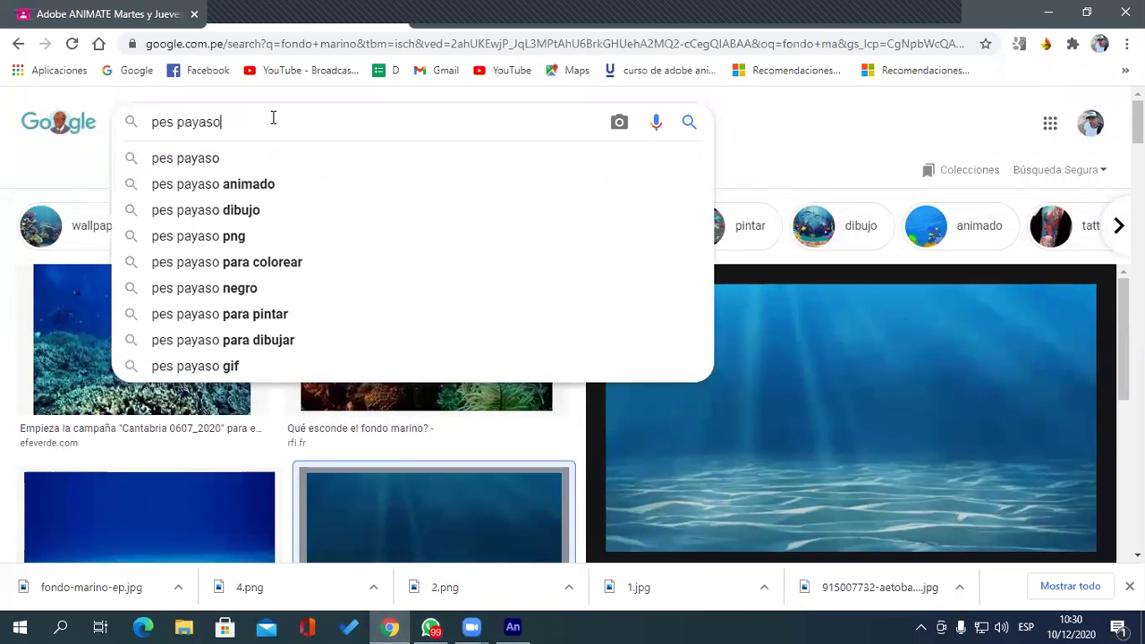
key(Return)
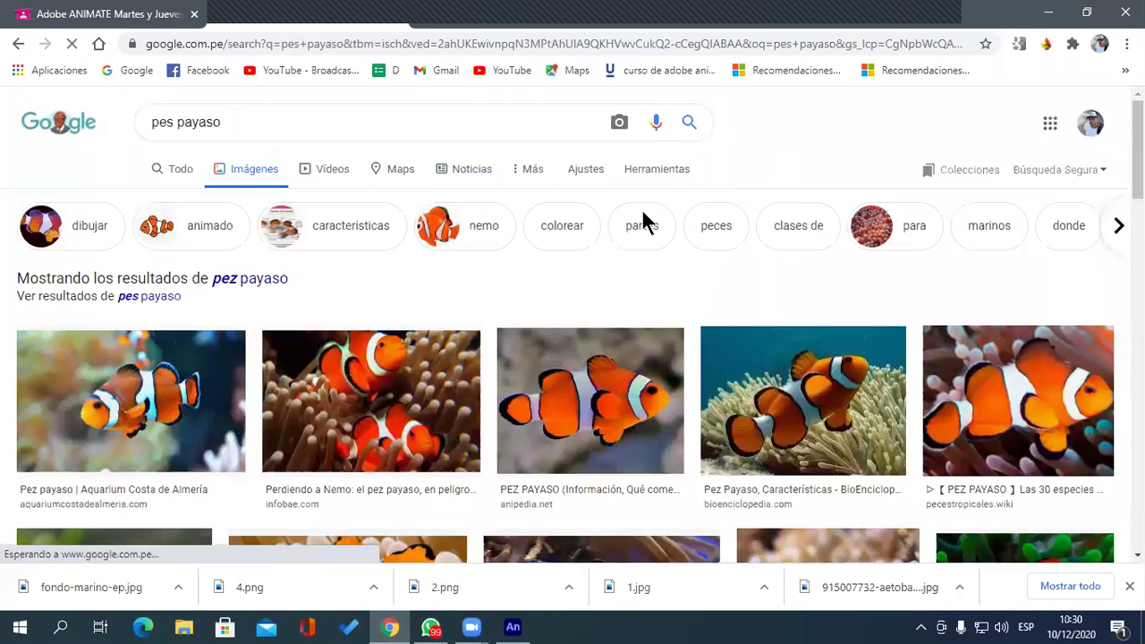
click(622, 171)
click(224, 200)
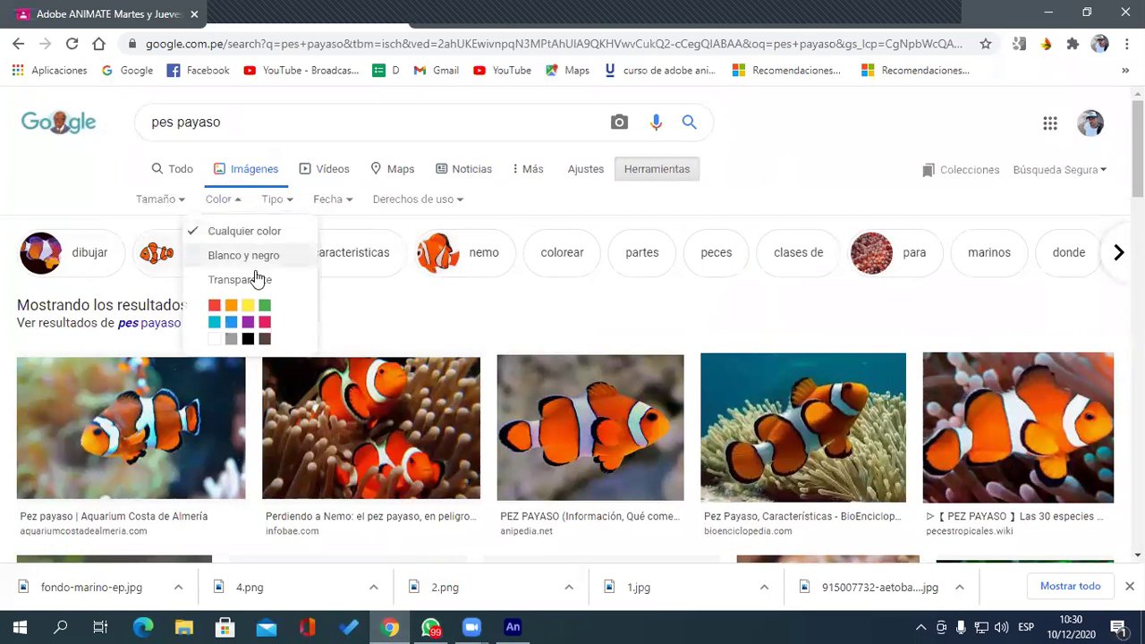
click(242, 280)
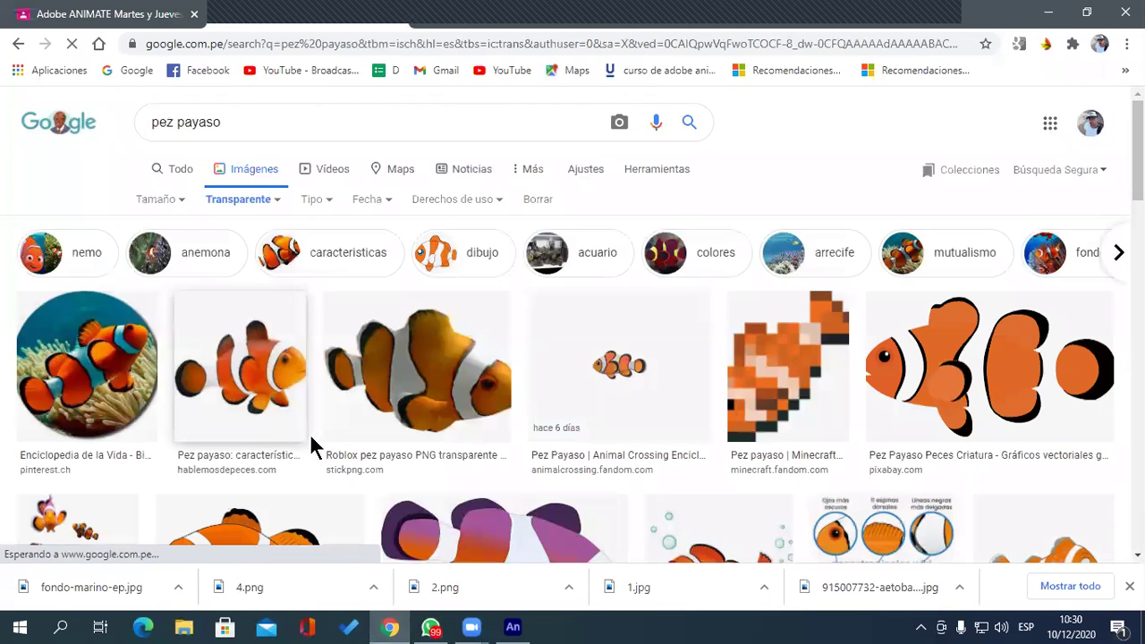
Step: Look through the transparent clownfish results for an image suited to the underwater scene
scroll(358, 463, down, 2)
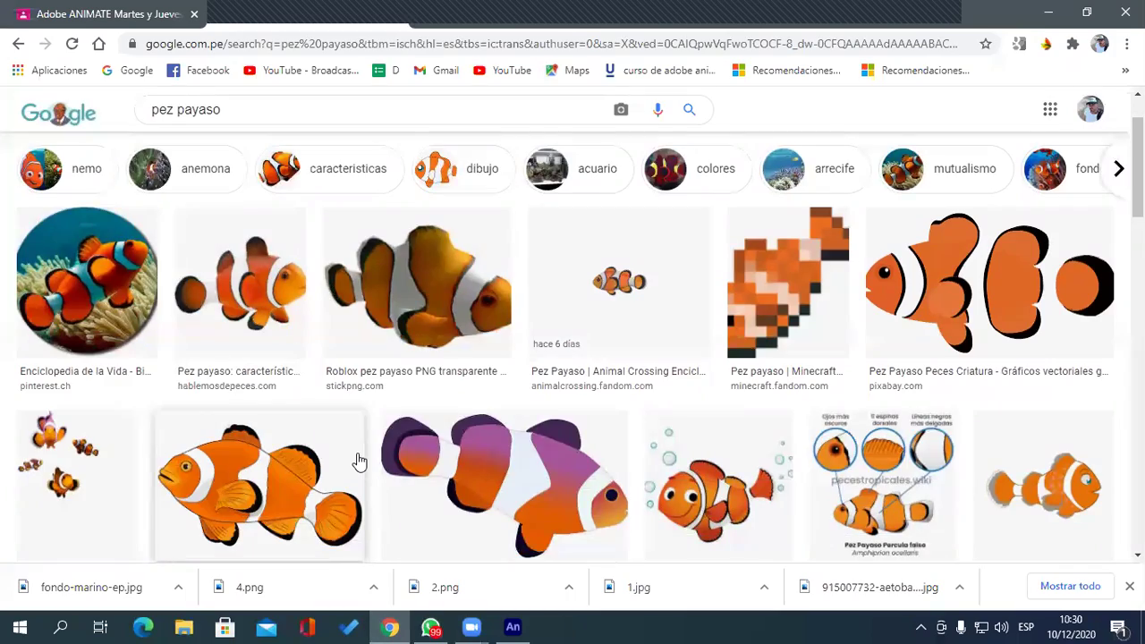
scroll(358, 463, down, 8)
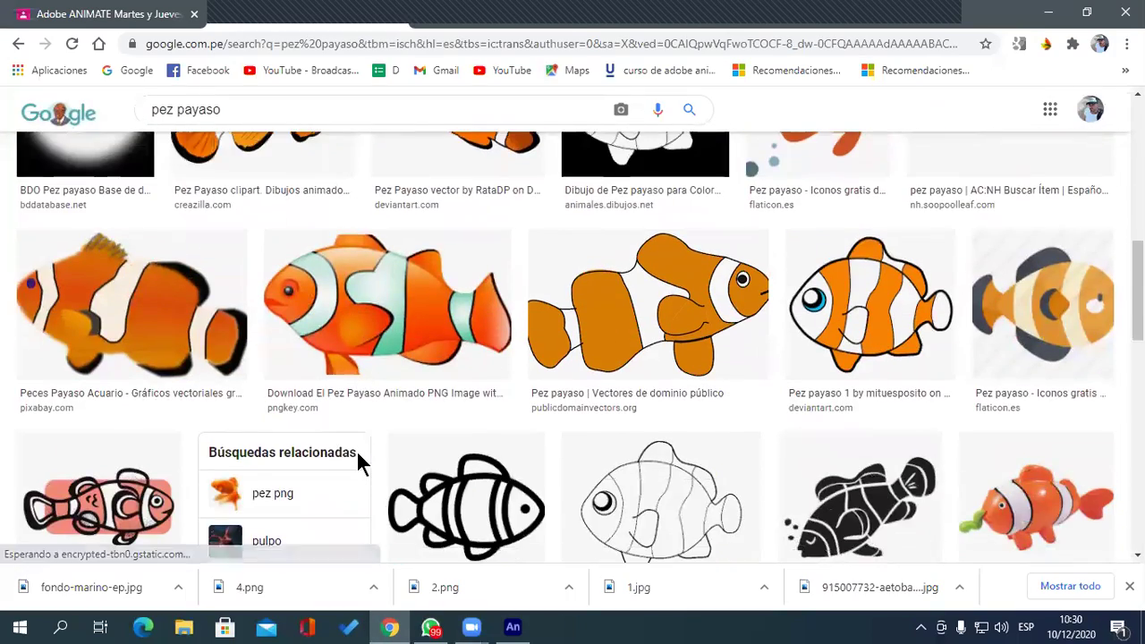
scroll(358, 461, down, 10)
scroll(361, 455, down, 5)
scroll(358, 454, up, 5)
scroll(394, 405, down, 5)
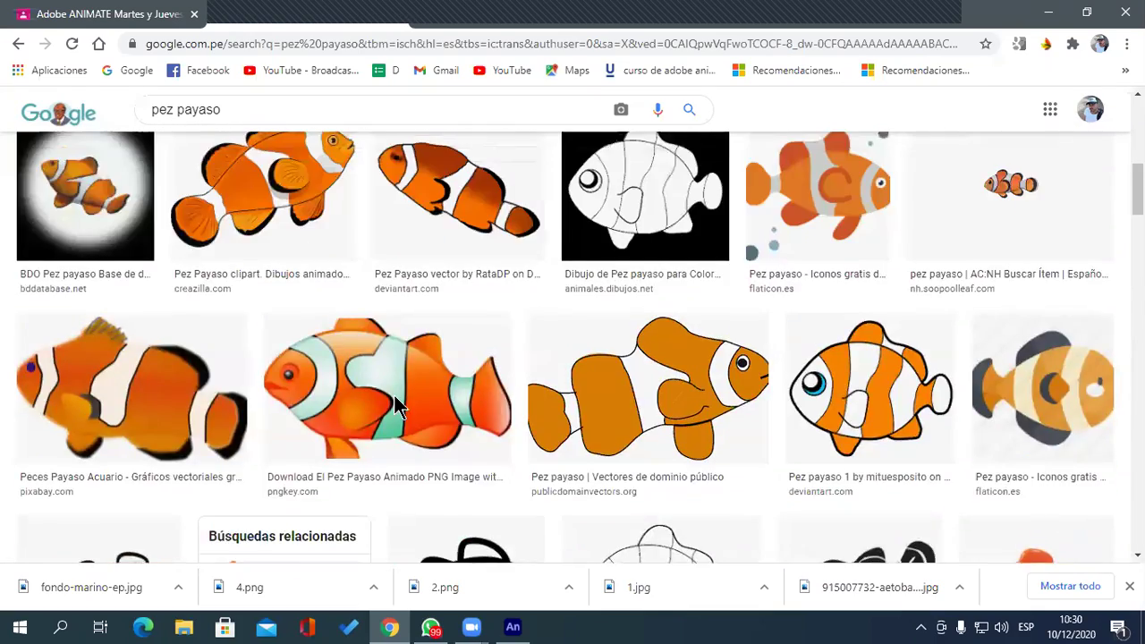
scroll(394, 404, up, 20)
Step: Change the image search to just "peces", keeping the transparent filter
double_click(170, 123)
text(peces })
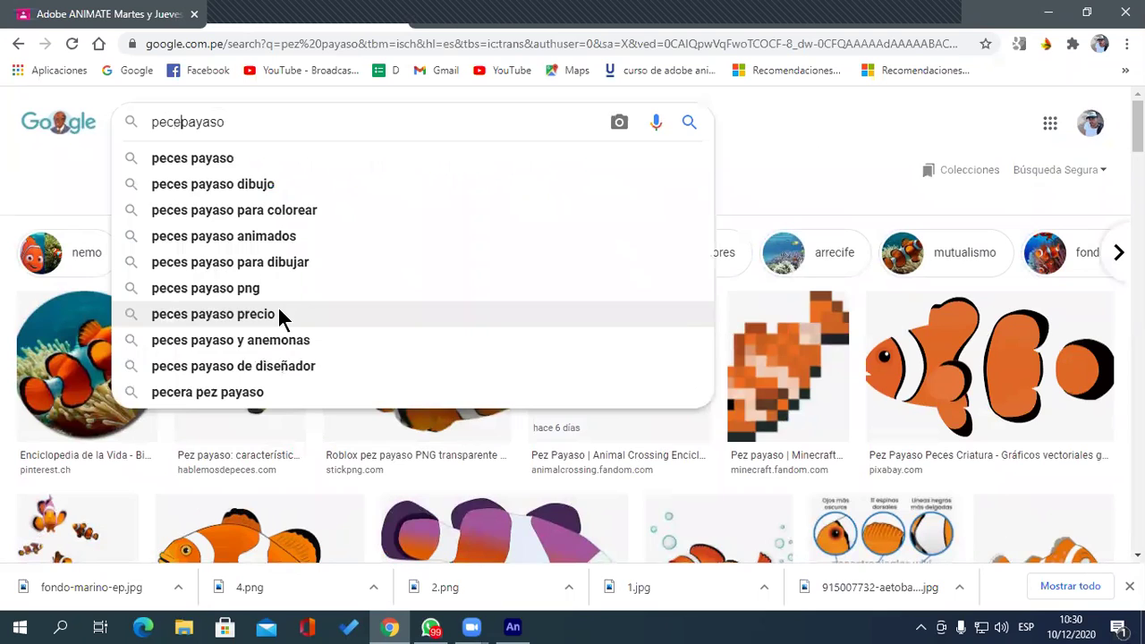
key(Return)
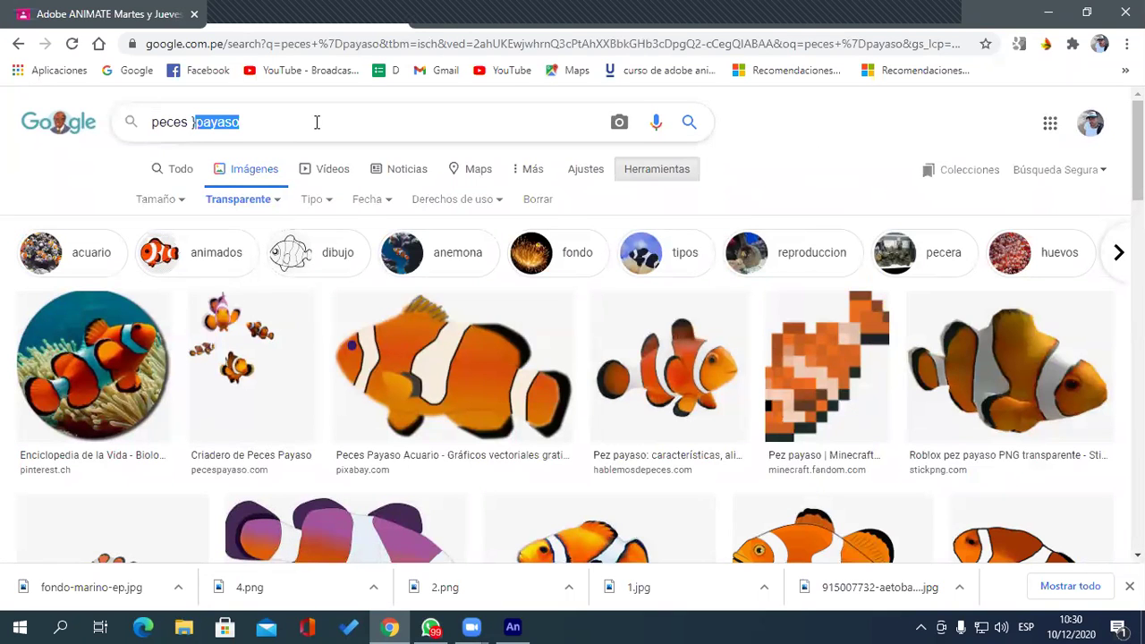
key(BackSpace)
key(BackSpace)
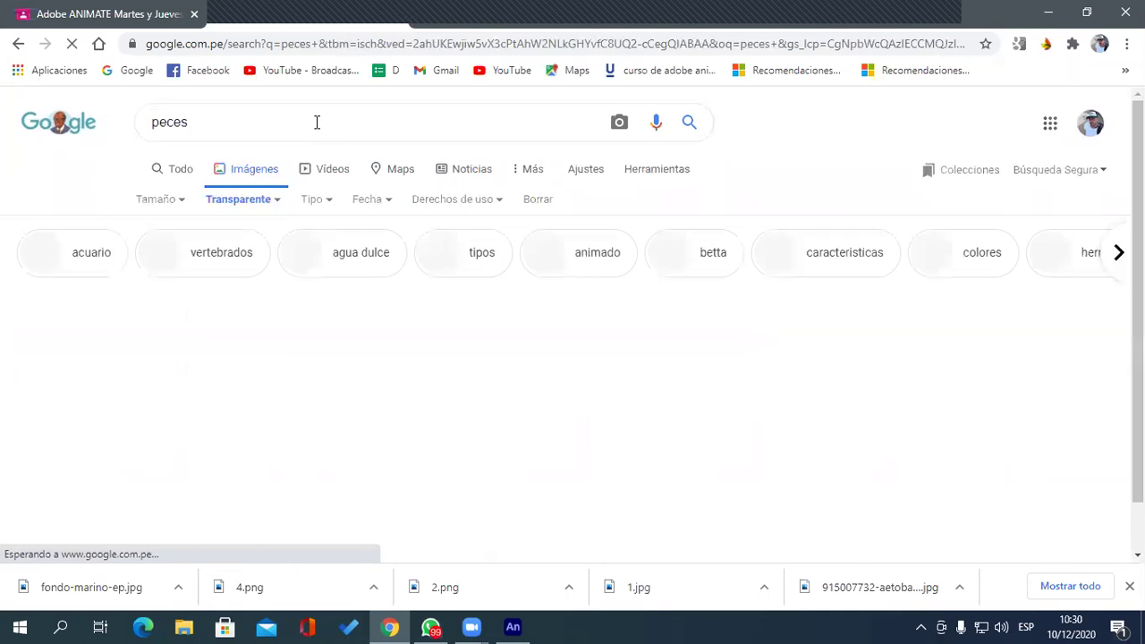
Step: Open the brown-and-white striped fish result titled "Peces comestibles" and save its image to the computer
scroll(442, 363, down, 2)
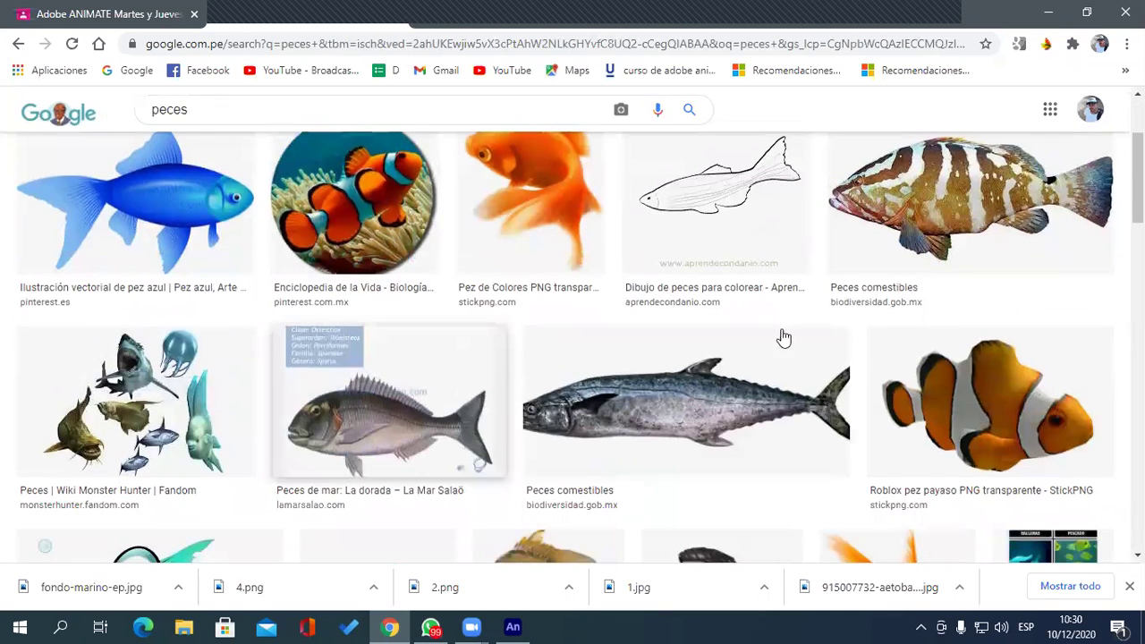
click(935, 201)
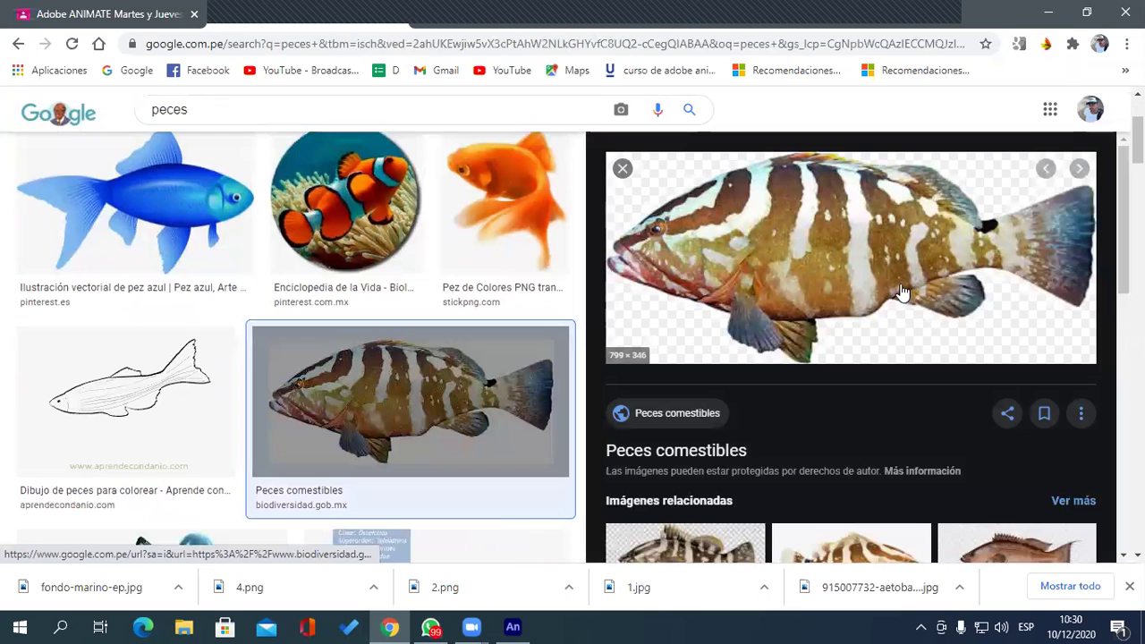
right_click(902, 284)
click(956, 464)
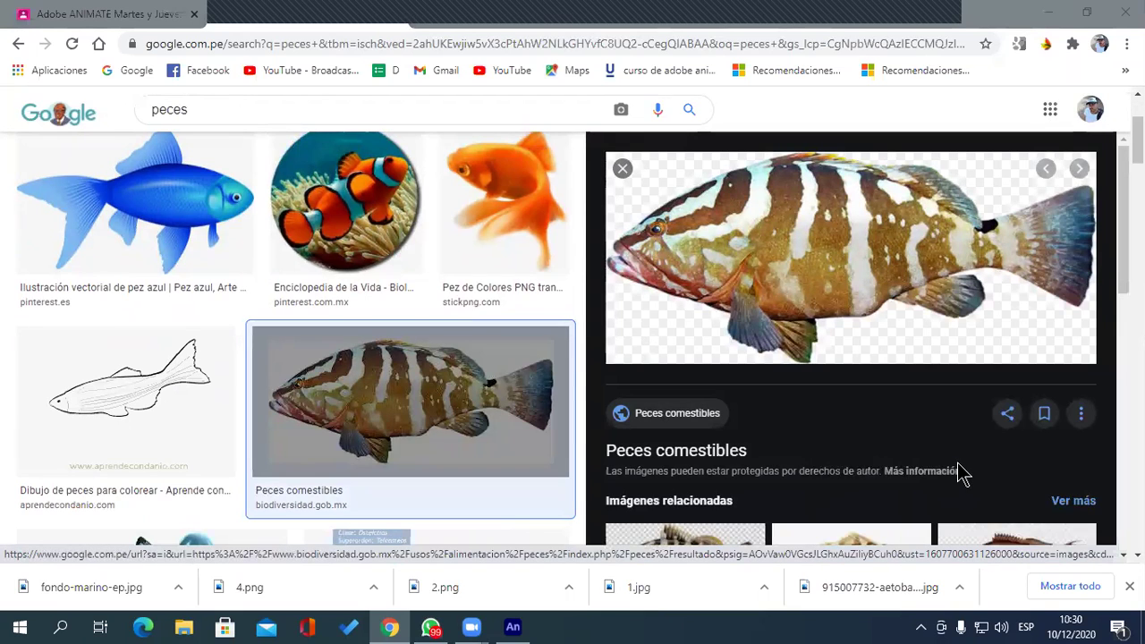
click(613, 488)
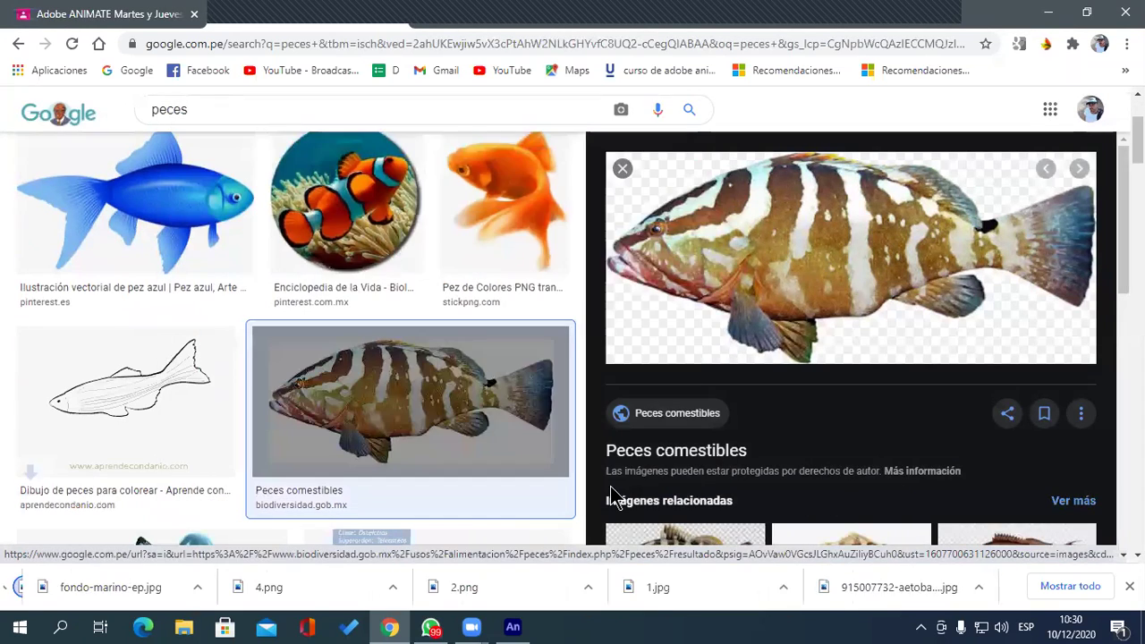
Step: Look over the related fish images, then change the image search to "peces de acuario"
scroll(662, 510, down, 5)
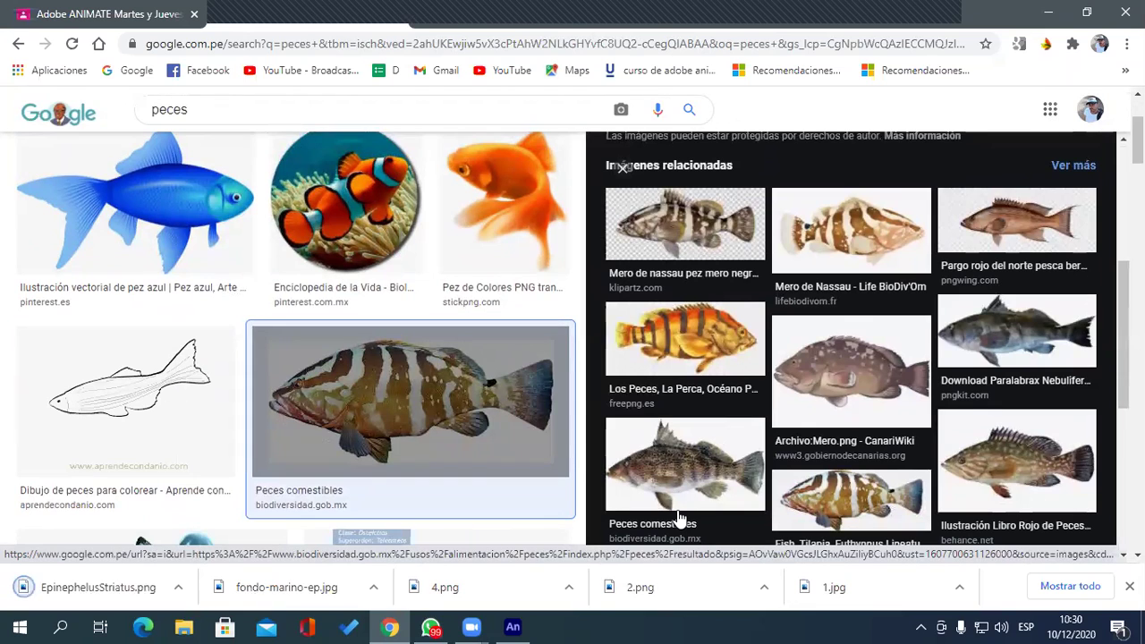
scroll(677, 522, down, 3)
scroll(357, 440, up, 2)
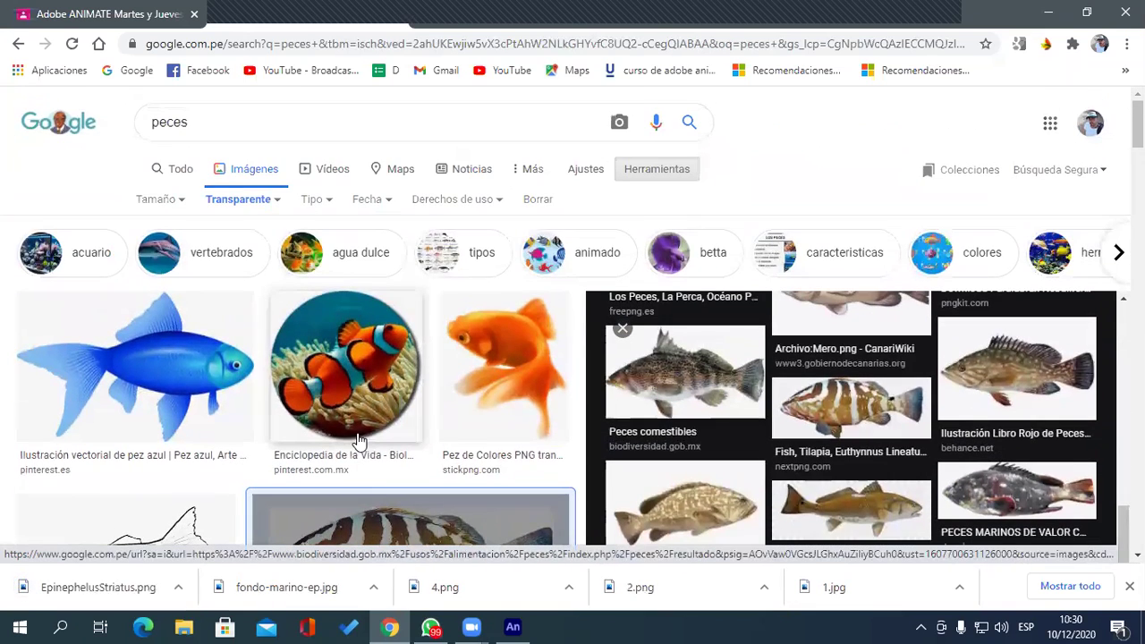
click(239, 122)
text(d)
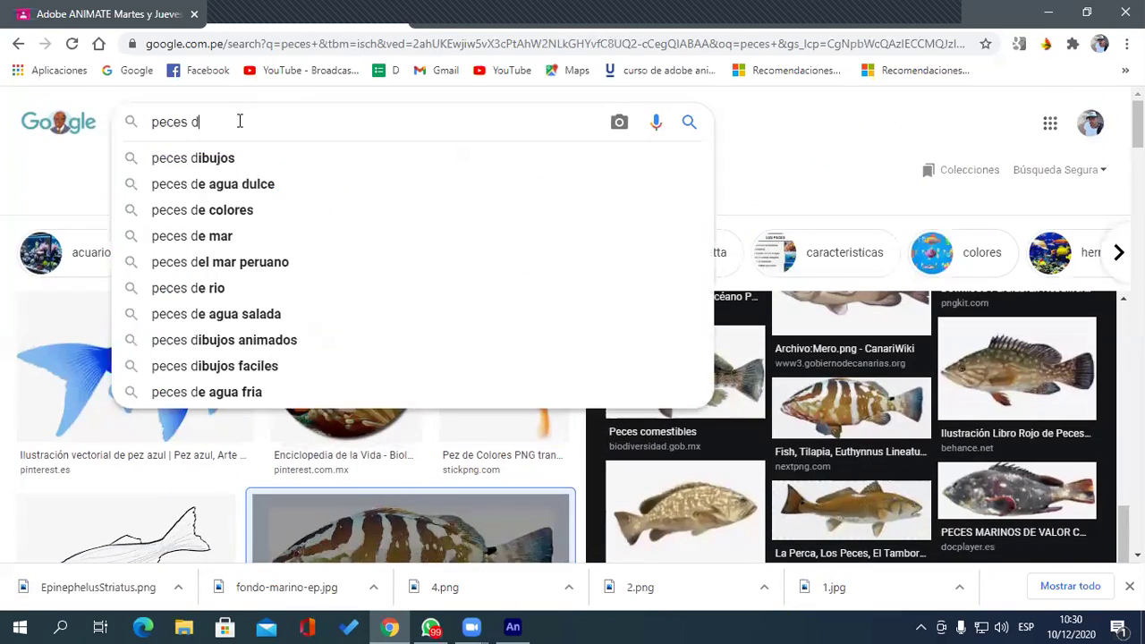
text(e acuario)
key(Return)
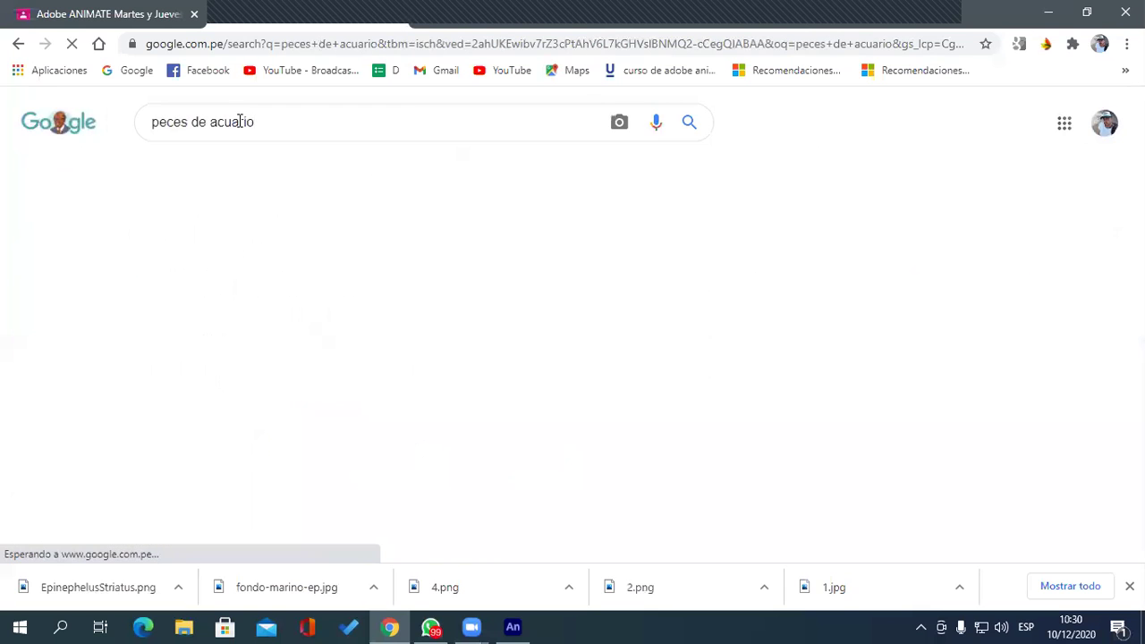
scroll(424, 350, down, 1)
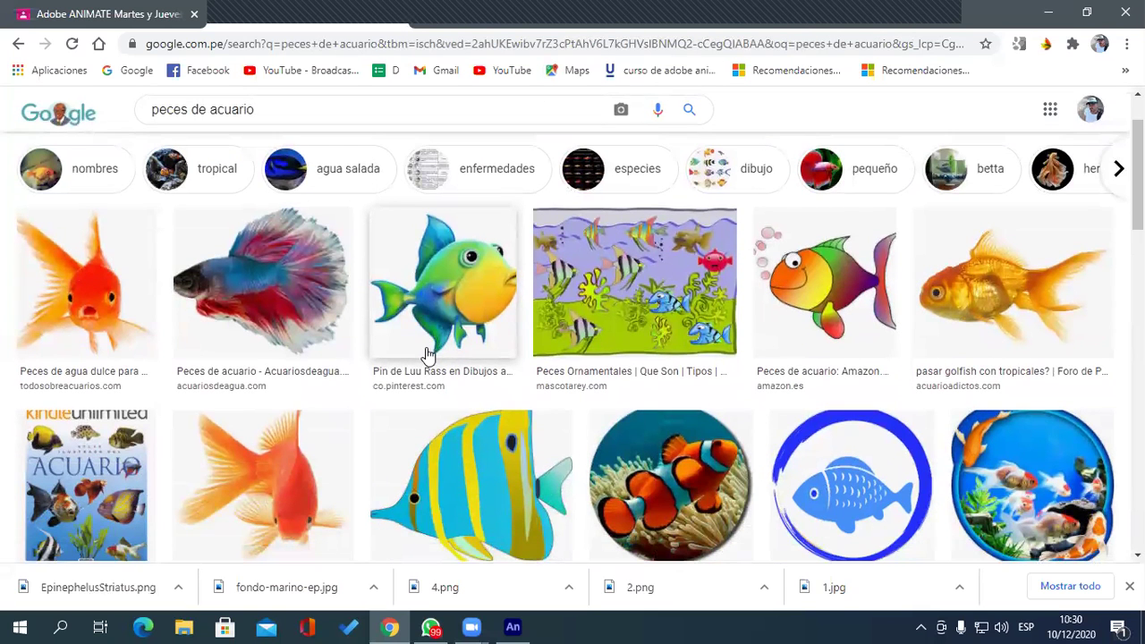
Step: Open the golden fish result from acuarioadictos.com and save its transparent image to the computer
click(1011, 273)
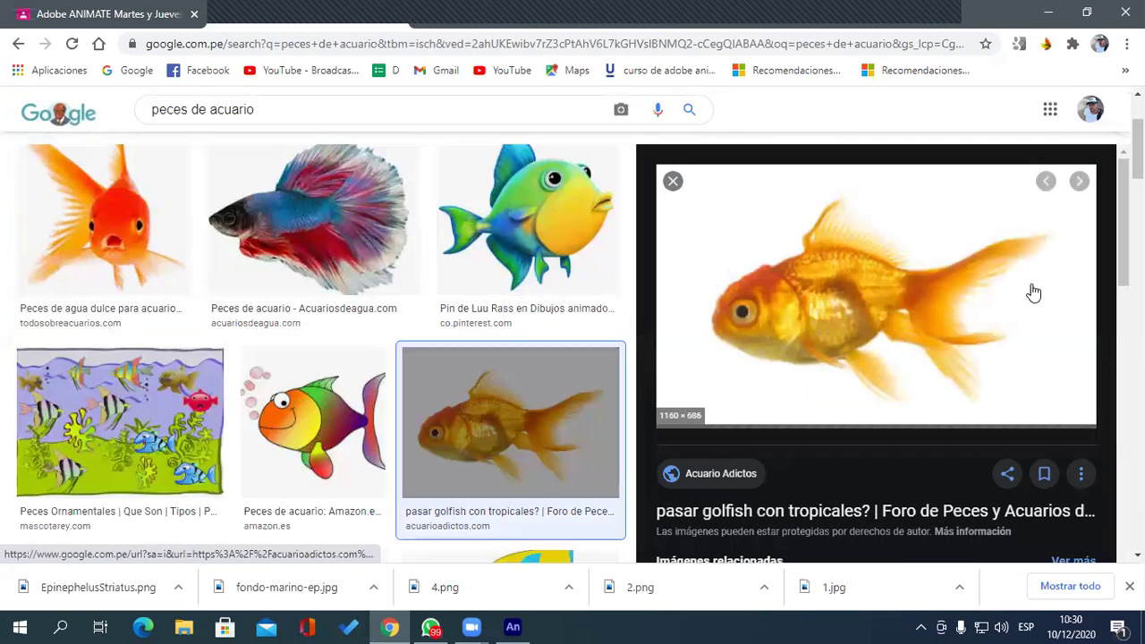
right_click(1002, 281)
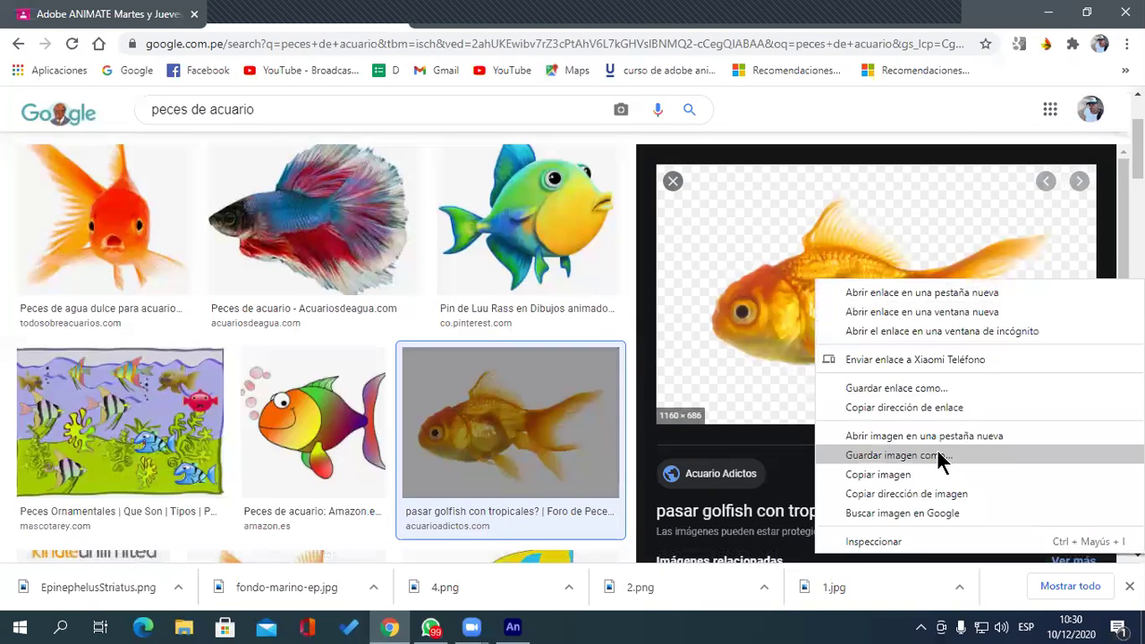
click(939, 458)
click(604, 482)
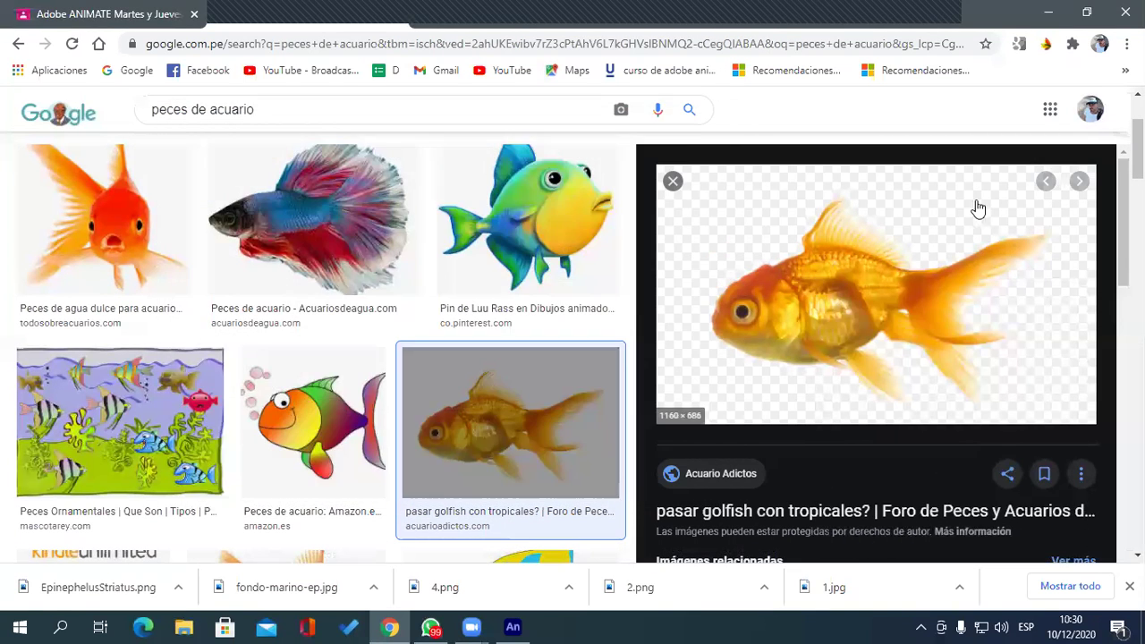
Step: Switch back to Animate and import fish_PNG25159 and EpinephelusStriatus from the peces folder into the library
click(1048, 14)
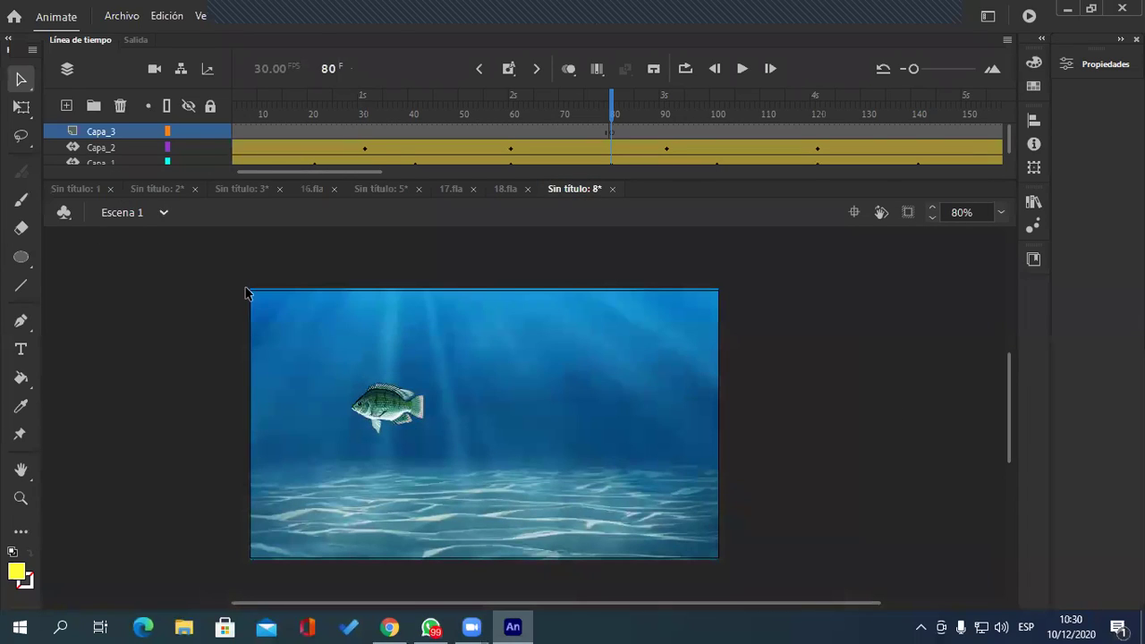
click(120, 15)
mouse_move(214, 264)
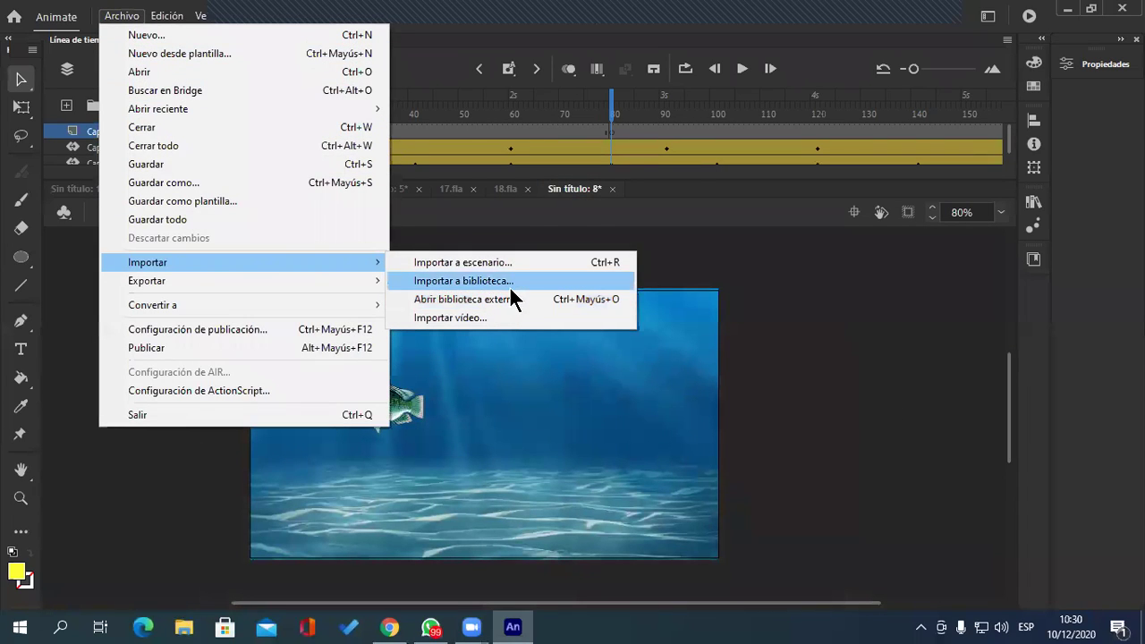
click(509, 282)
click(535, 380)
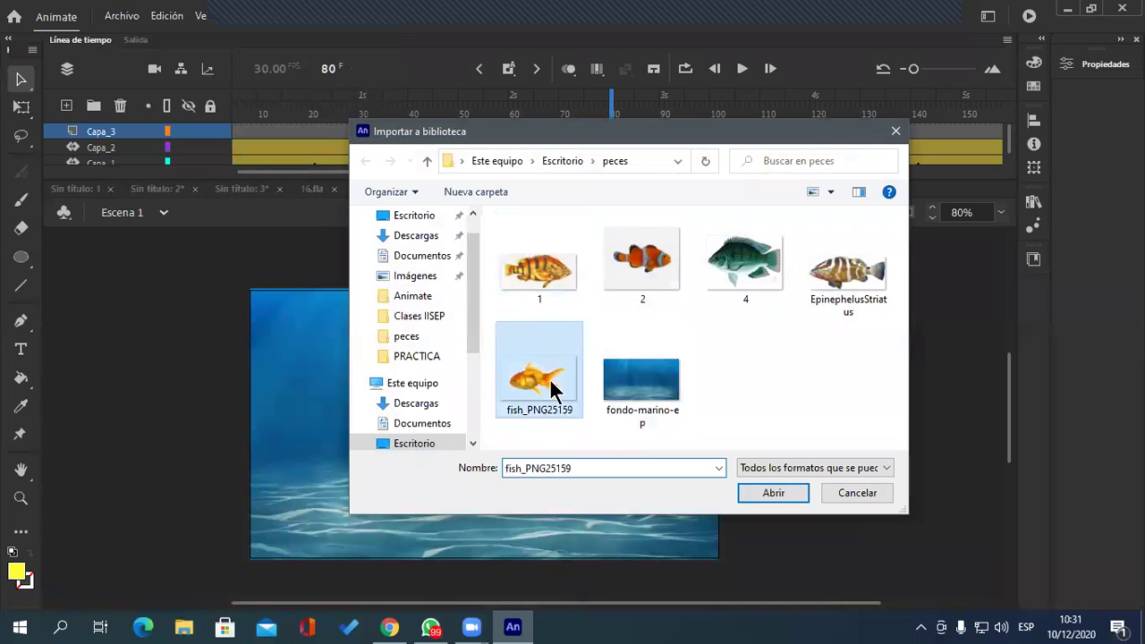
ctrl+click(847, 265)
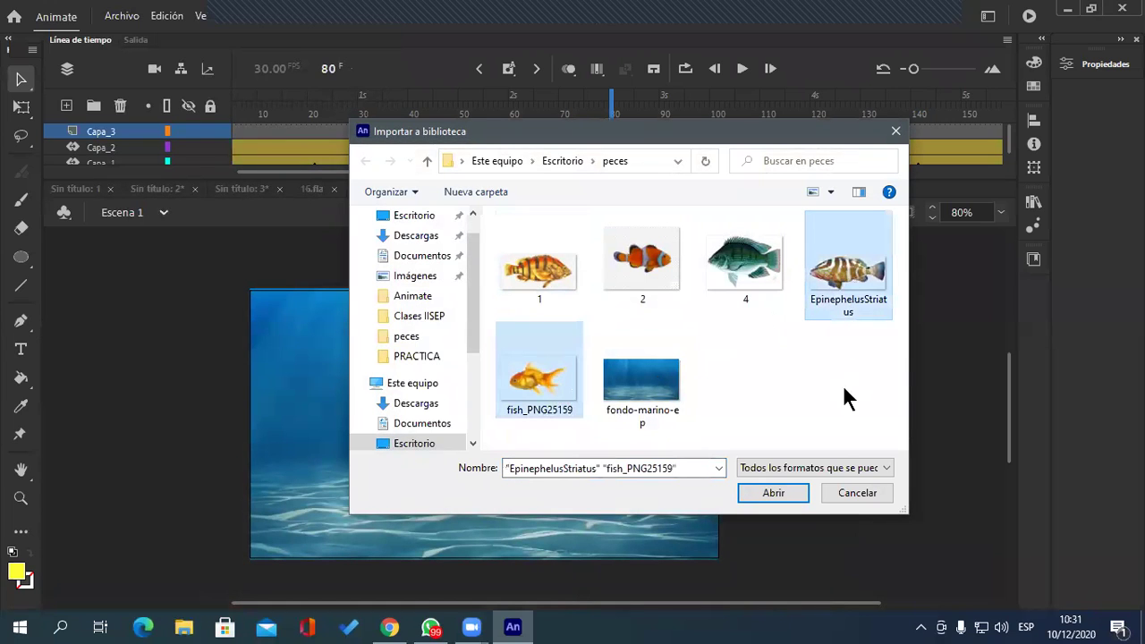
click(774, 494)
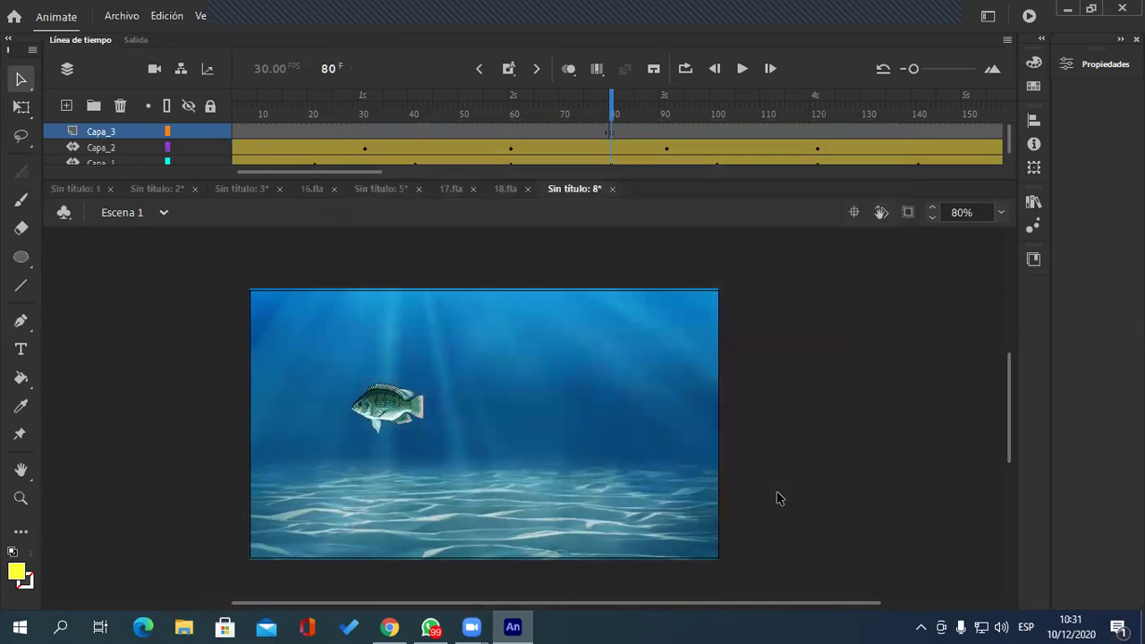
Step: Try placing 1.jpg from the library on the stage and undo the placement
click(1033, 203)
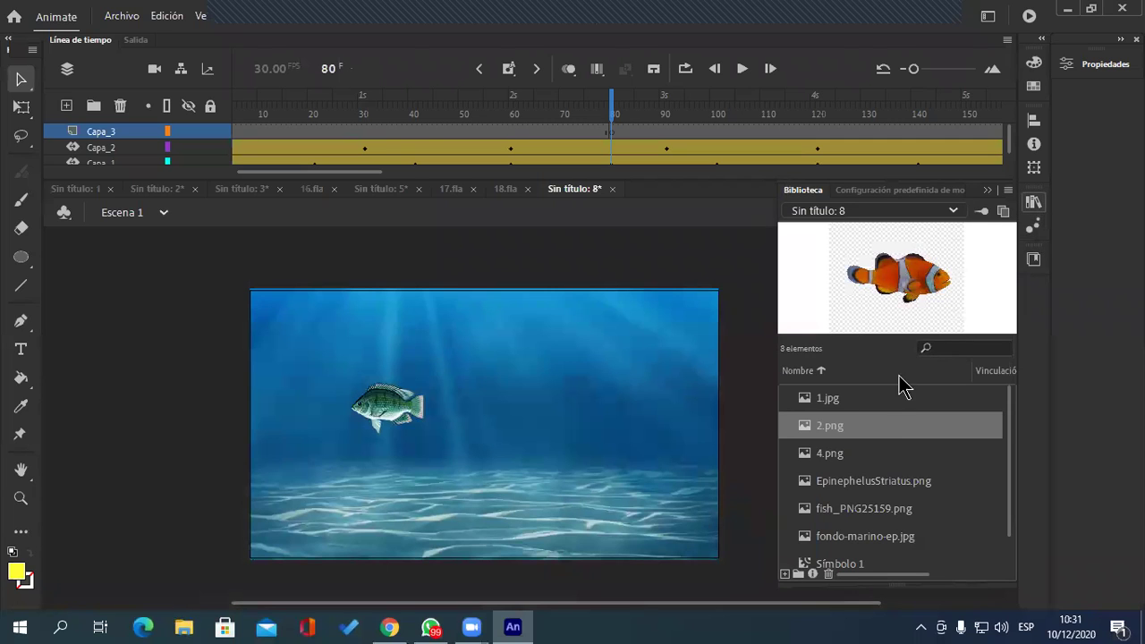
click(854, 409)
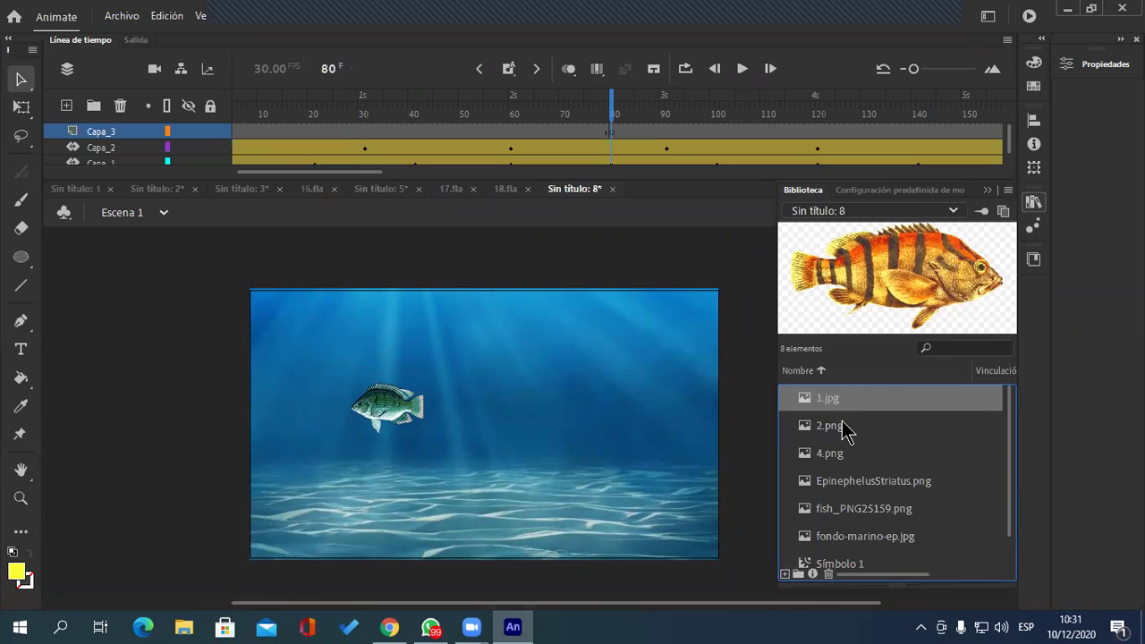
drag(837, 407, 465, 381)
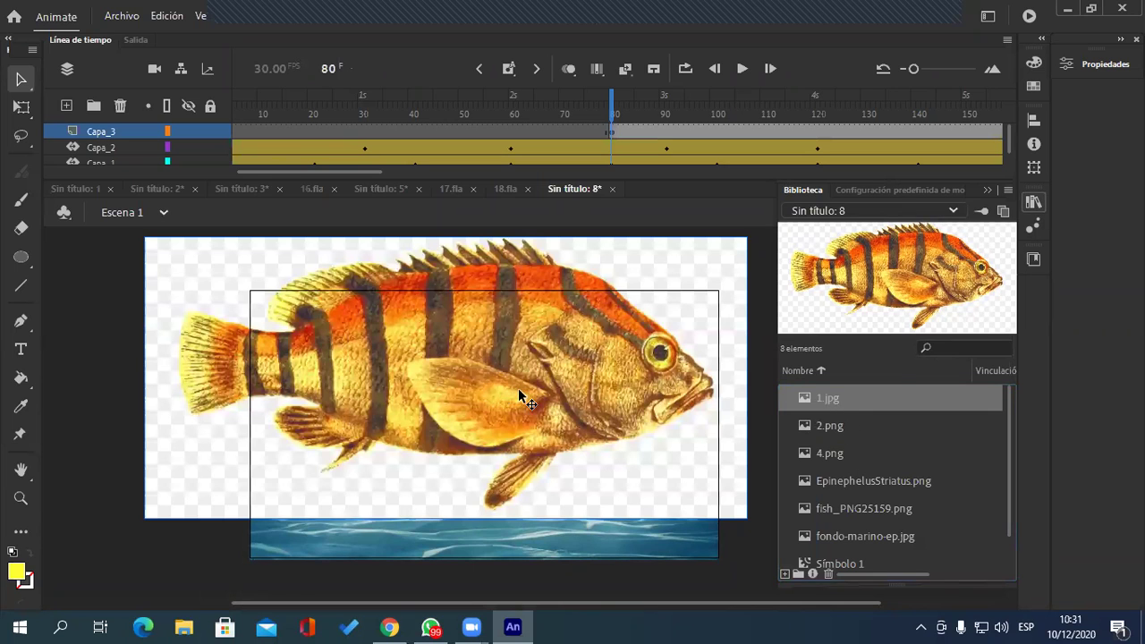
key(ctrl+z)
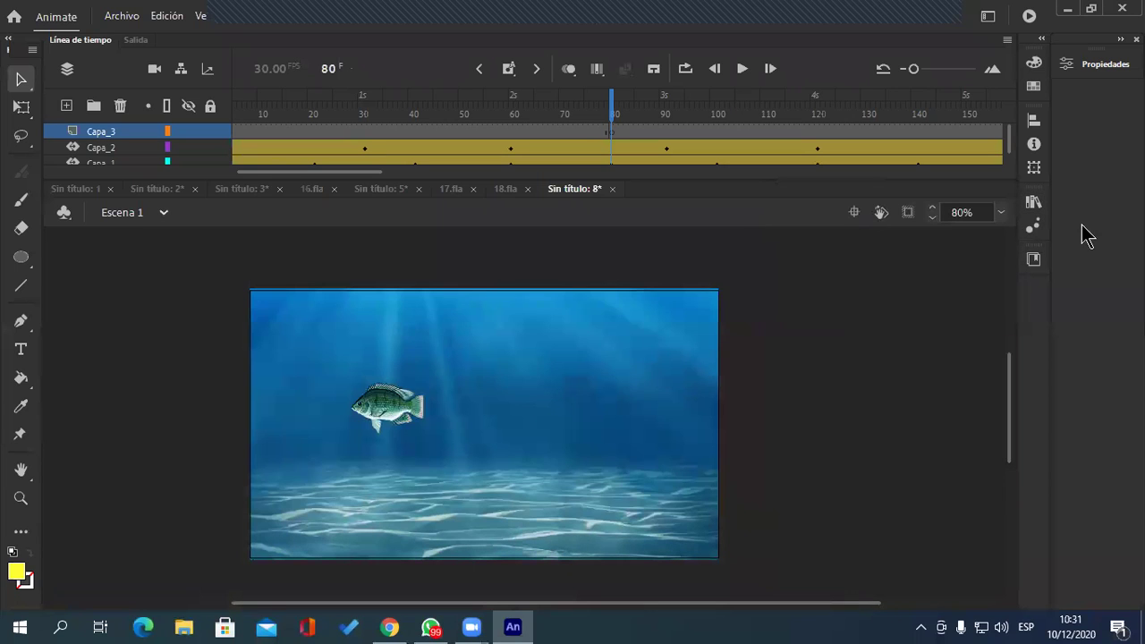
Step: Delete the images 1.jpg and 2.png from the library
click(1034, 203)
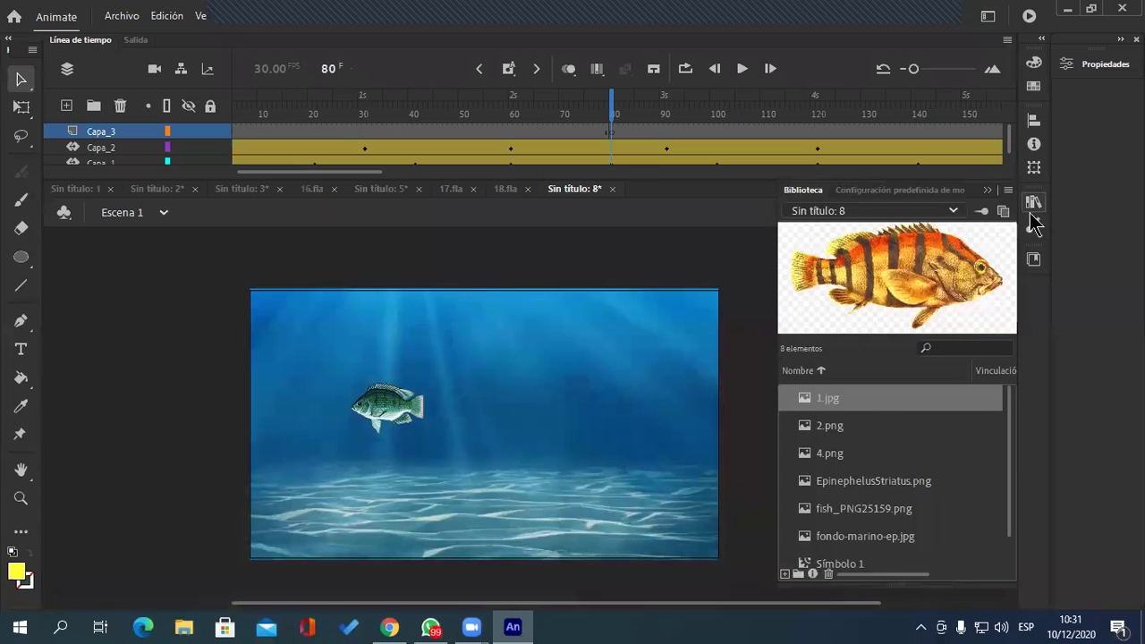
right_click(889, 403)
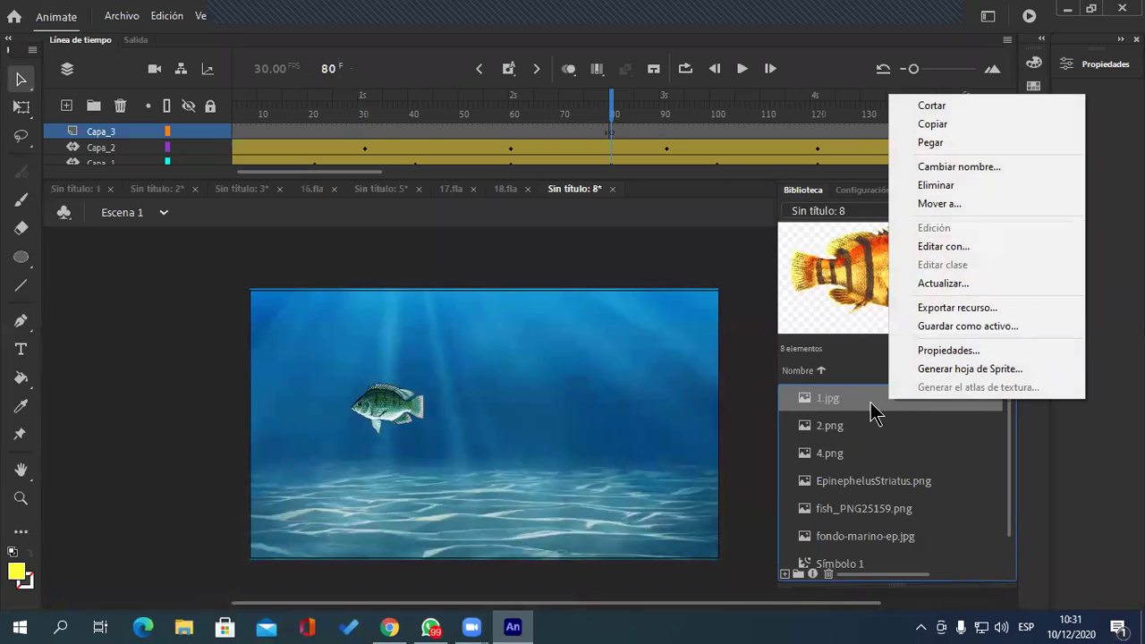
click(952, 186)
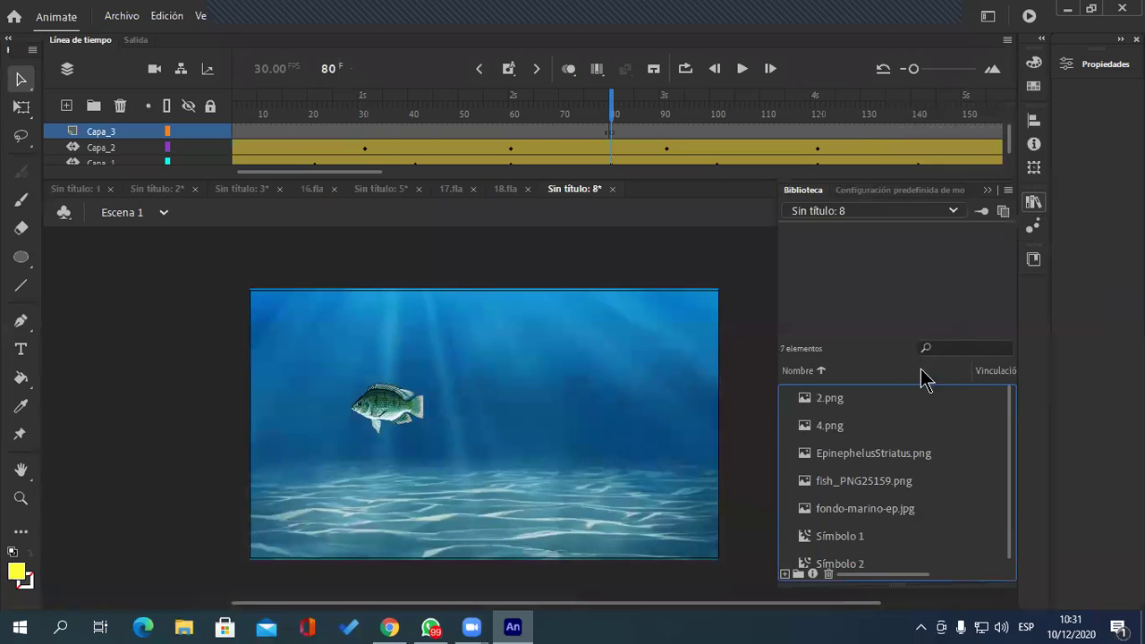
right_click(888, 409)
click(962, 185)
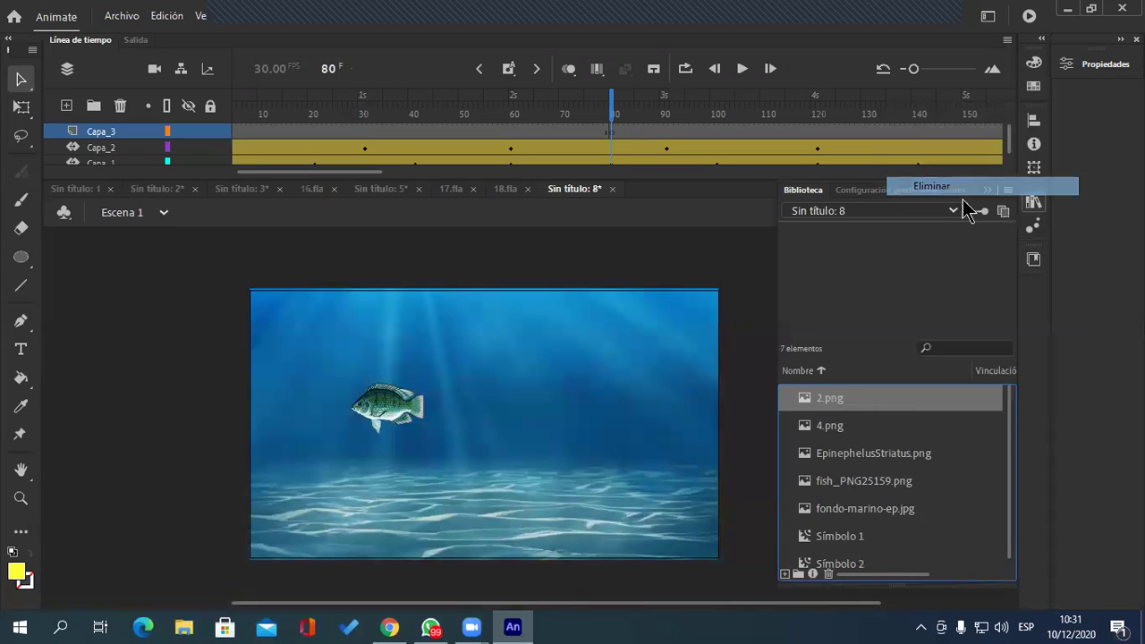
Step: Place EpinephelusStriatus.png from the library on the stage at frame 80 of Capa_3
click(873, 424)
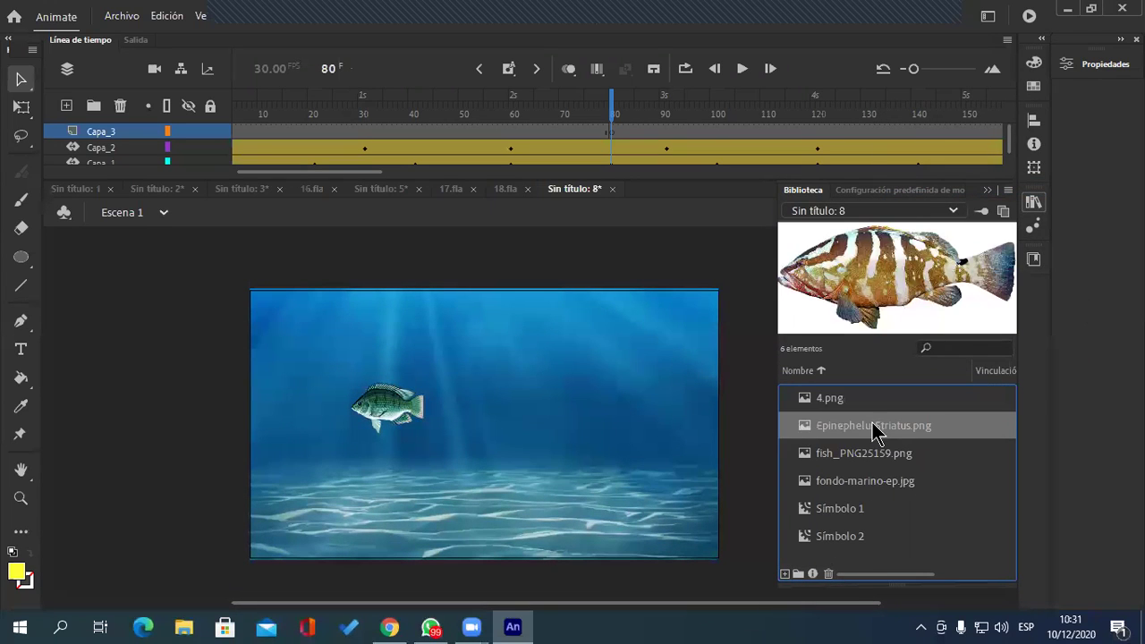
drag(606, 461, 611, 464)
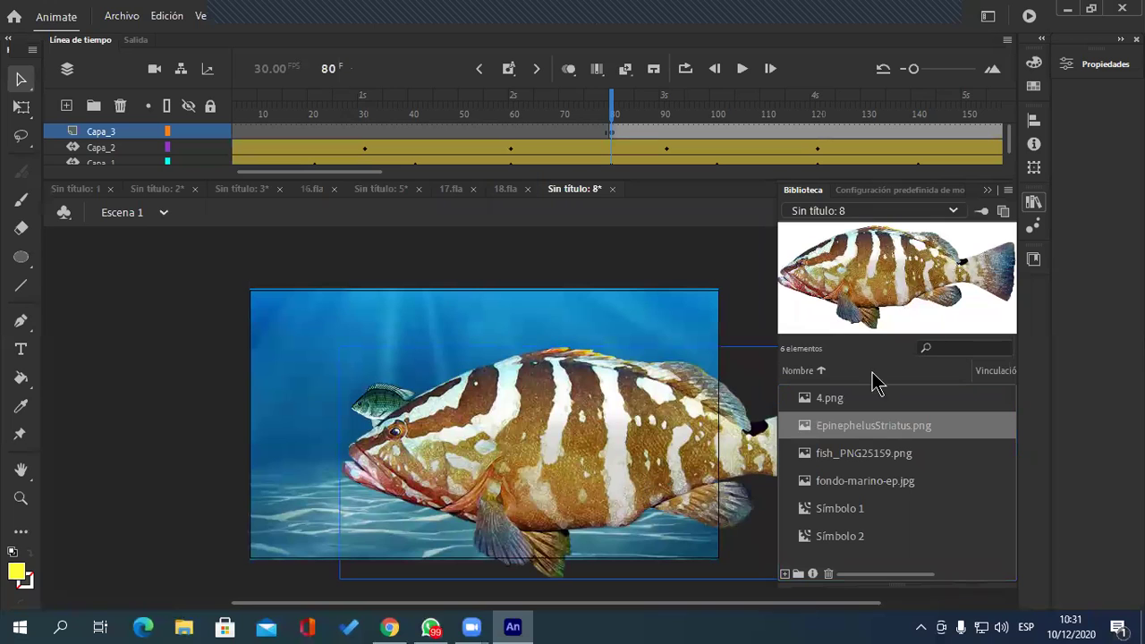
click(990, 196)
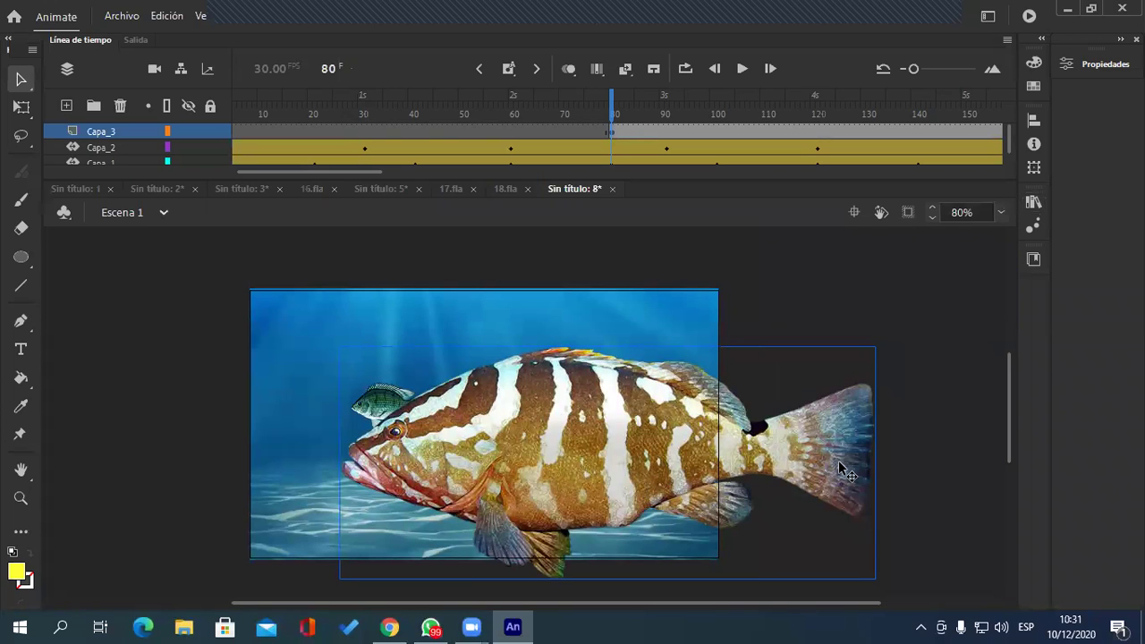
Step: Flip the striped fish horizontally with Free Transform, shrink it to a small fish and park it outside the stage's lower-left corner
click(20, 106)
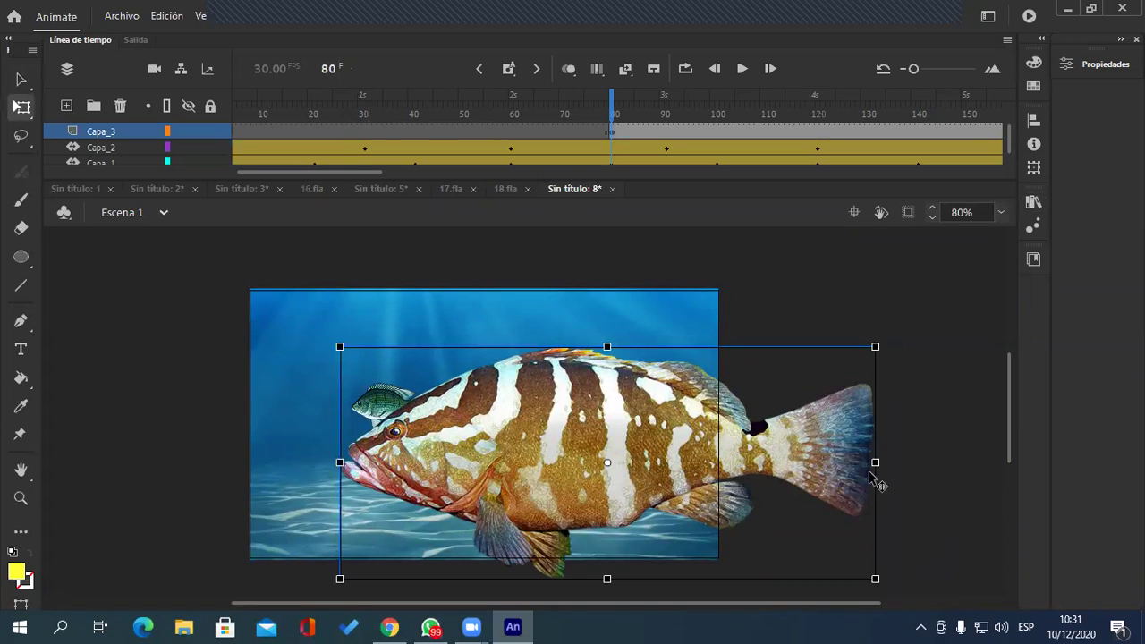
drag(875, 477, 424, 503)
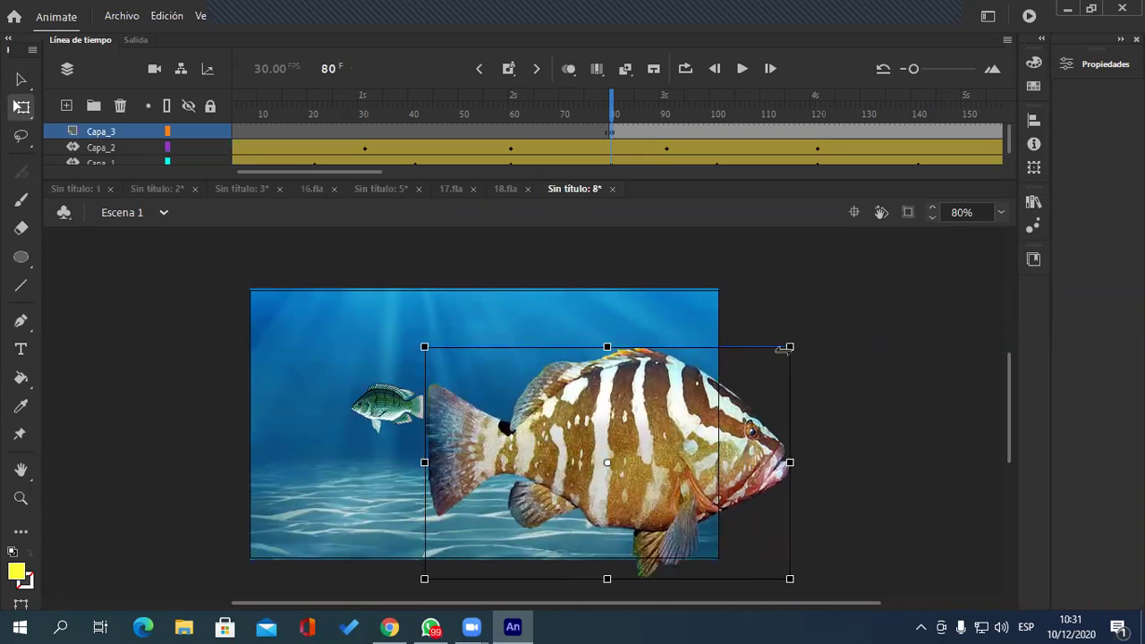
drag(790, 347, 206, 510)
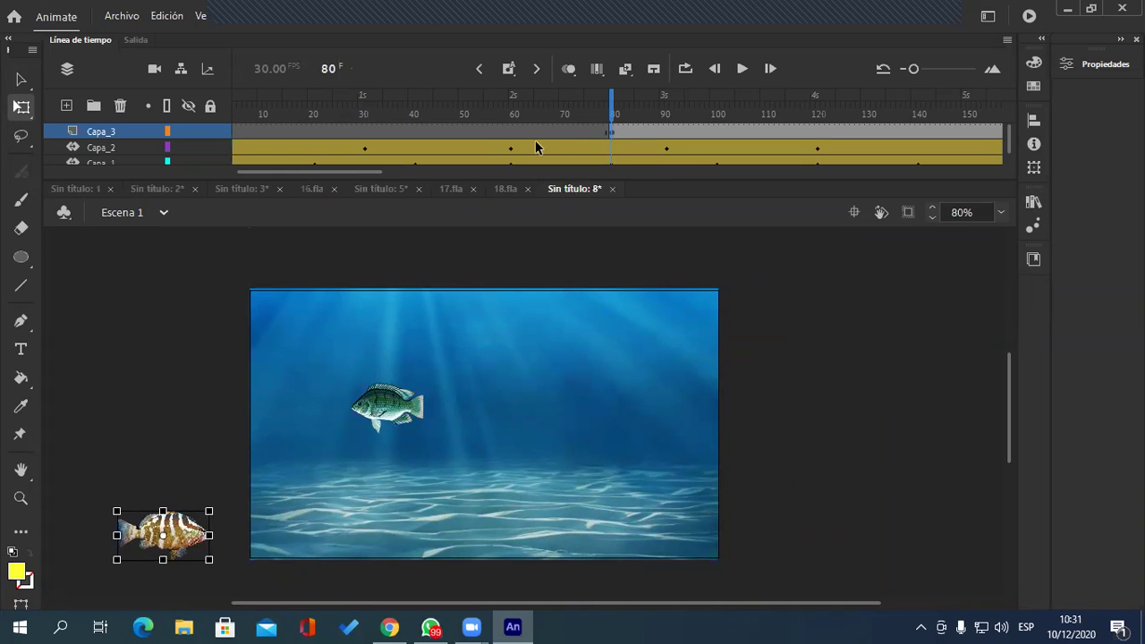
Step: Create a motion tween on the striped fish's span in Capa_3
drag(351, 171, 439, 178)
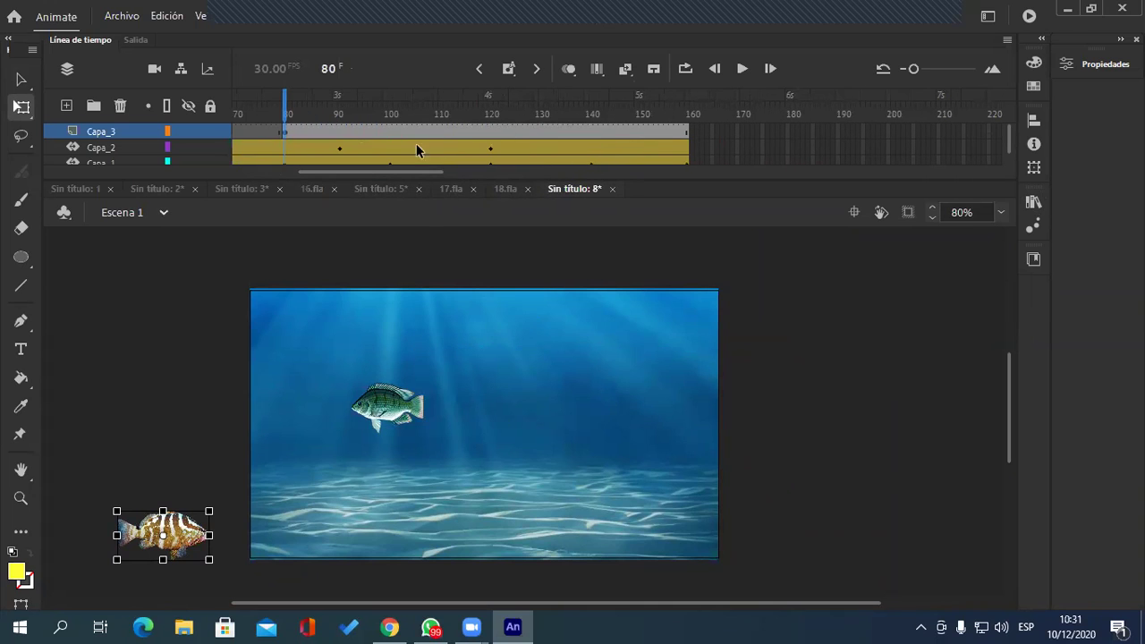
right_click(564, 134)
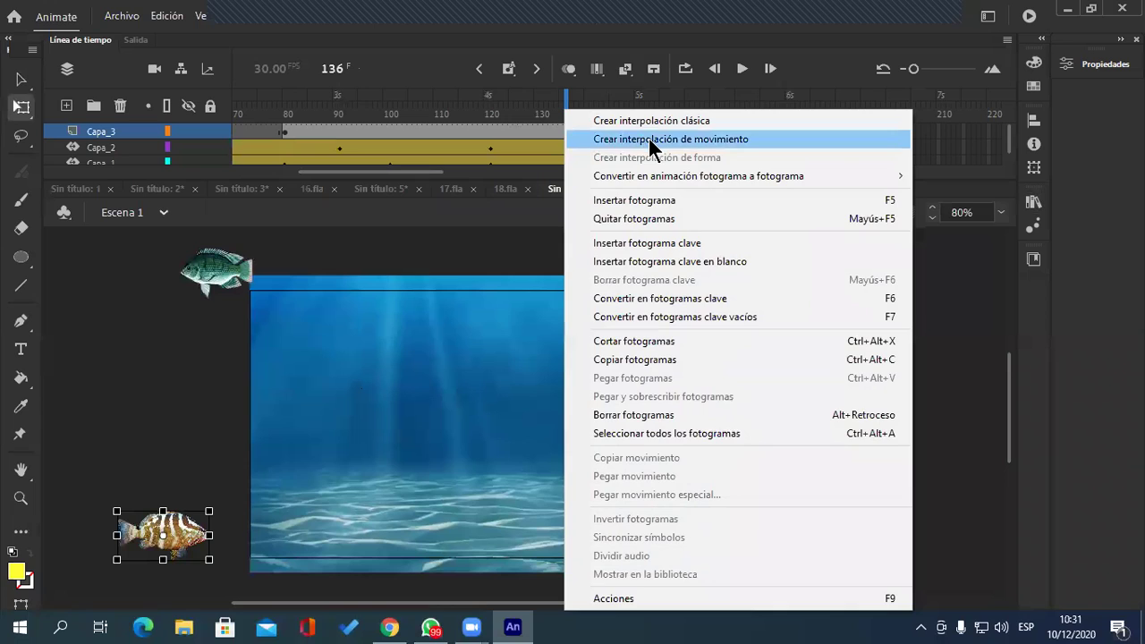
click(651, 142)
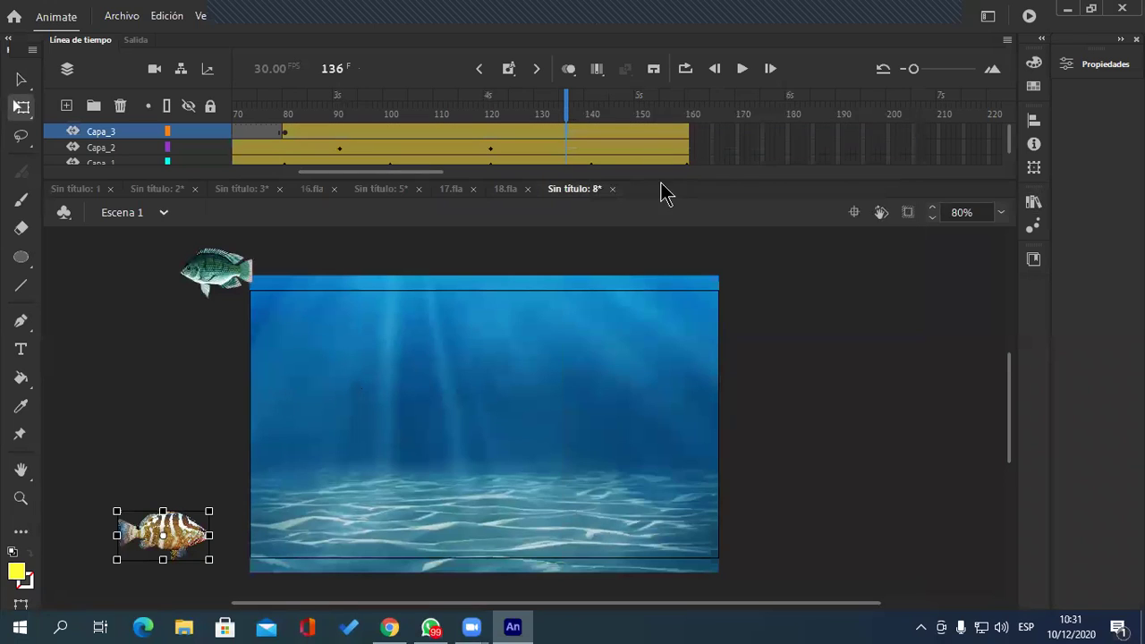
Step: Position the striped fish near the stage's upper left at frame 111 and near its centre at frame 141
click(440, 153)
drag(194, 524, 392, 315)
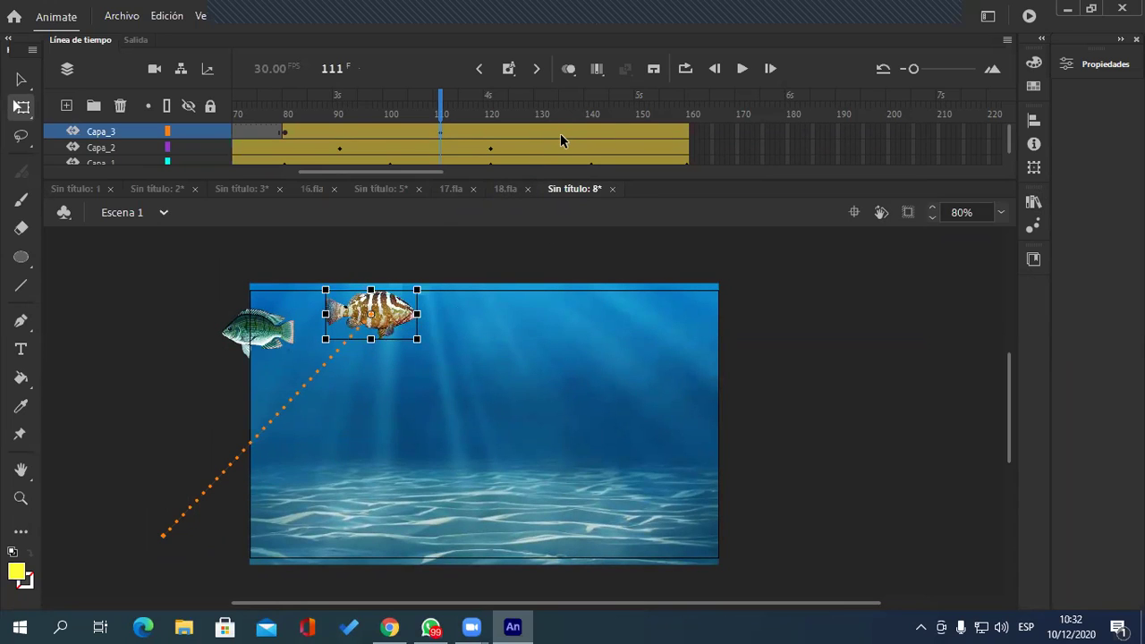
click(592, 122)
drag(400, 328, 549, 431)
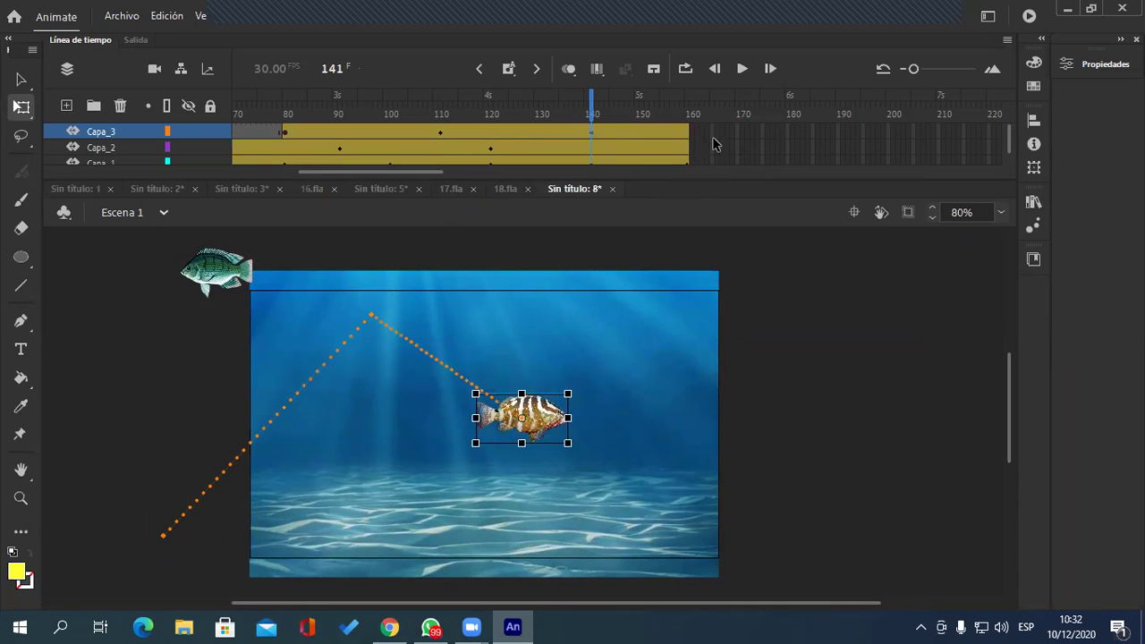
key(Return)
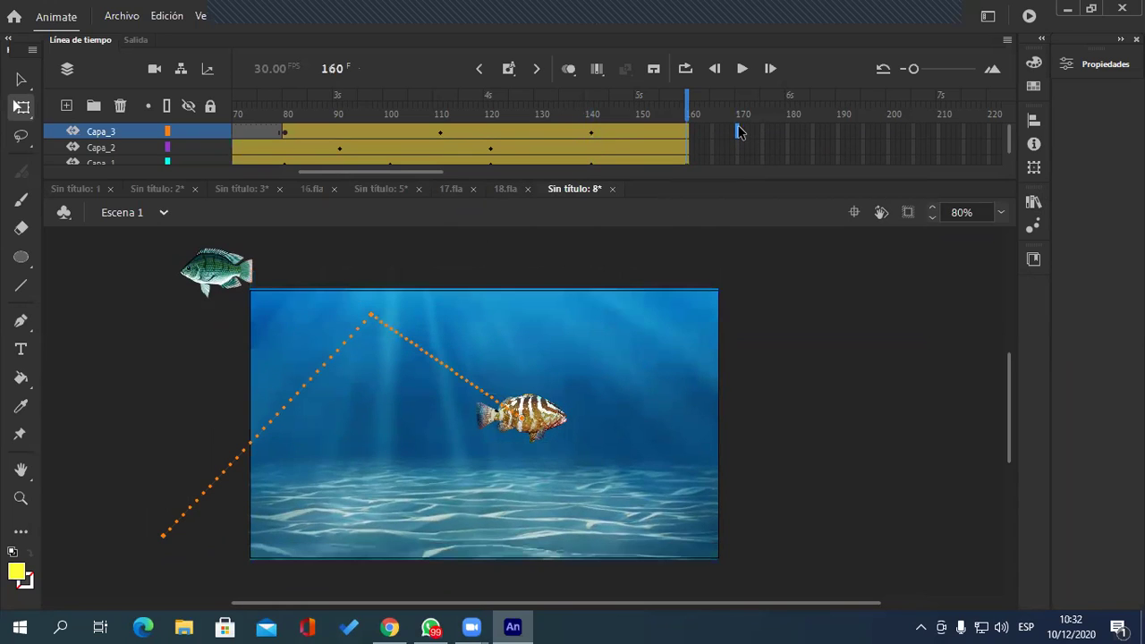
Step: Extend Capa_3, Capa_2 and Capa_1 to frame 170
click(739, 131)
key(F5)
click(735, 149)
key(F5)
click(737, 160)
key(F5)
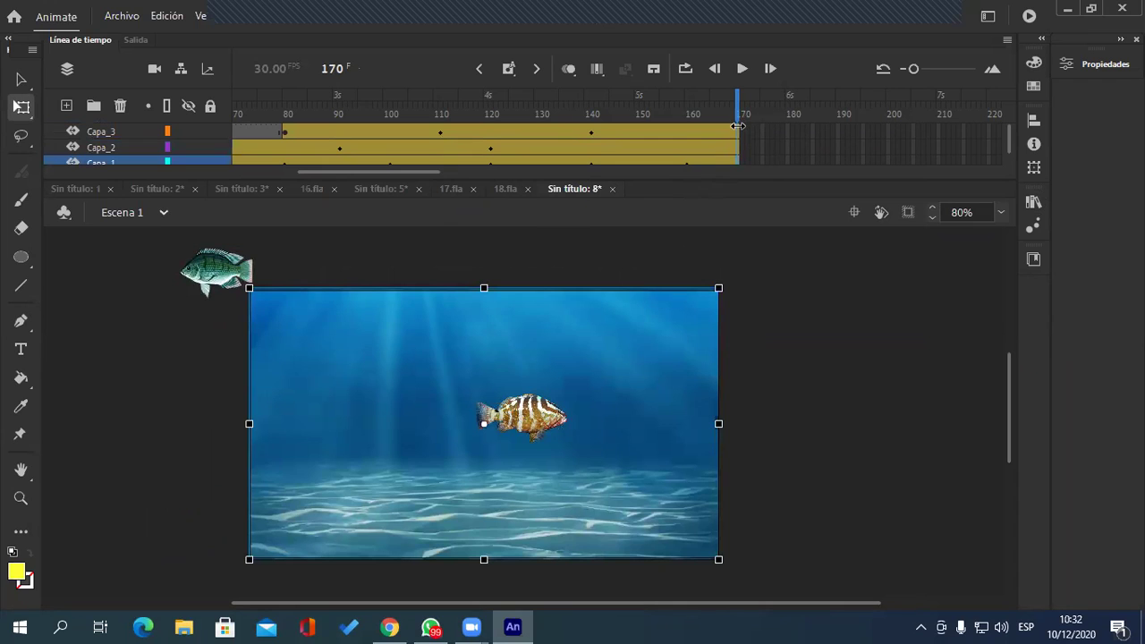
Step: Move the striped fish past the stage's right edge at frame 170 to complete its swimming path
click(540, 423)
drag(540, 423, 873, 477)
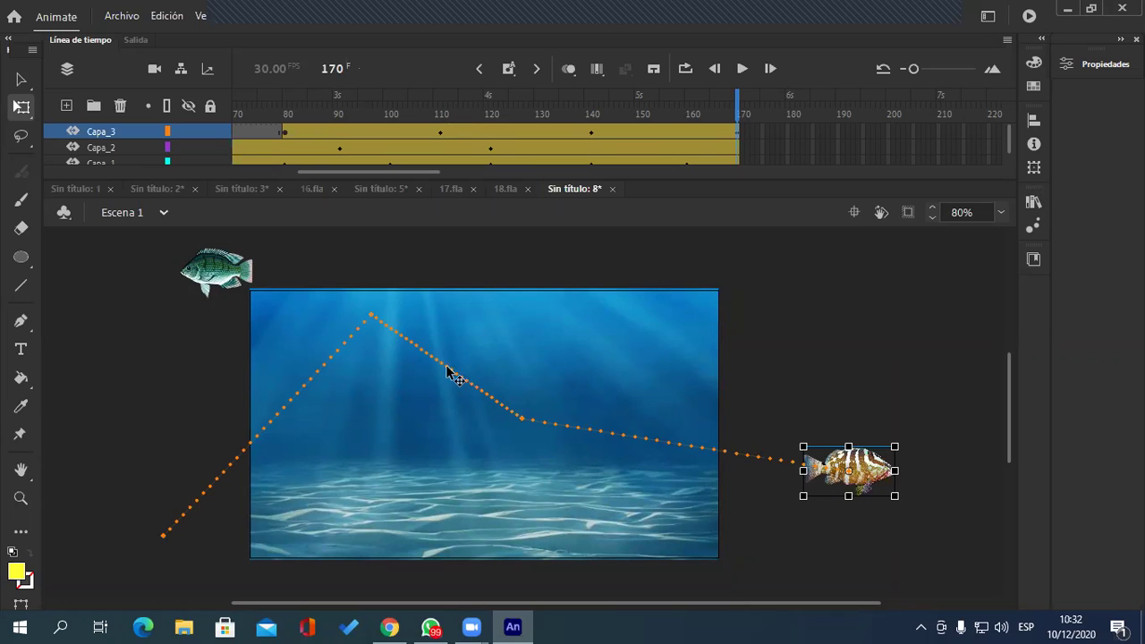
Step: Bend the three straight segments of the striped fish's motion path into curves and preview the movie
click(21, 81)
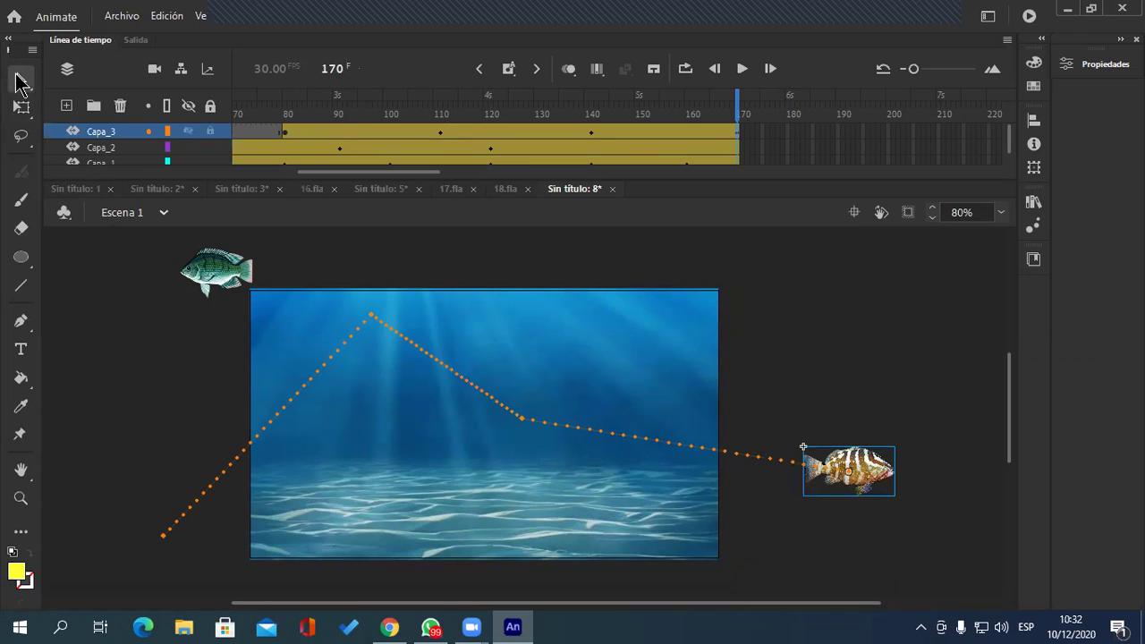
drag(592, 433, 599, 475)
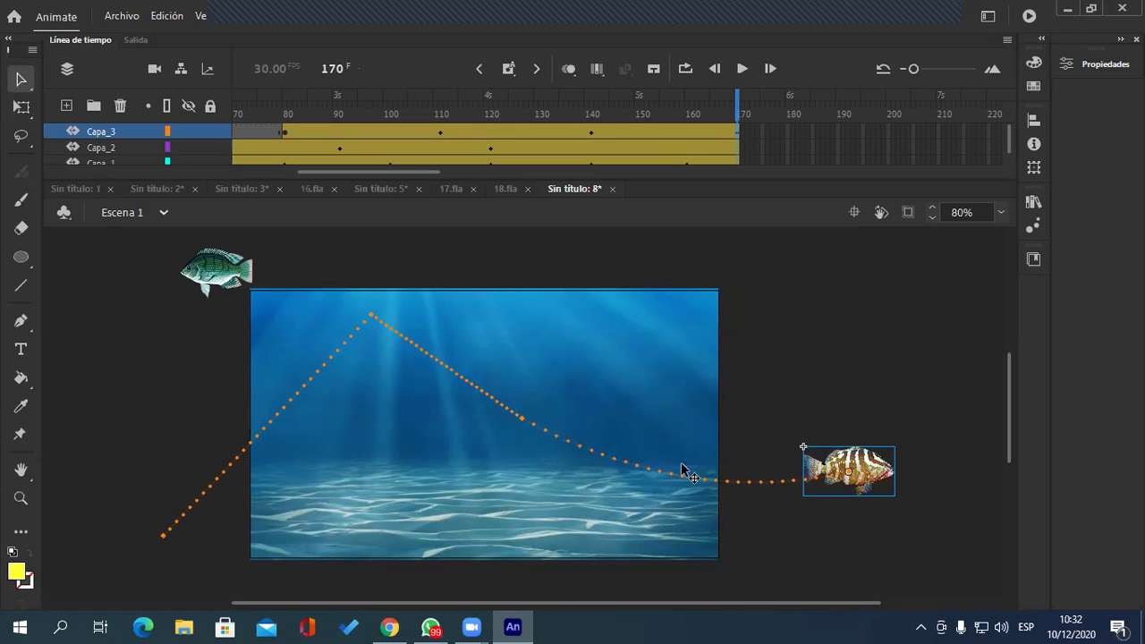
click(439, 376)
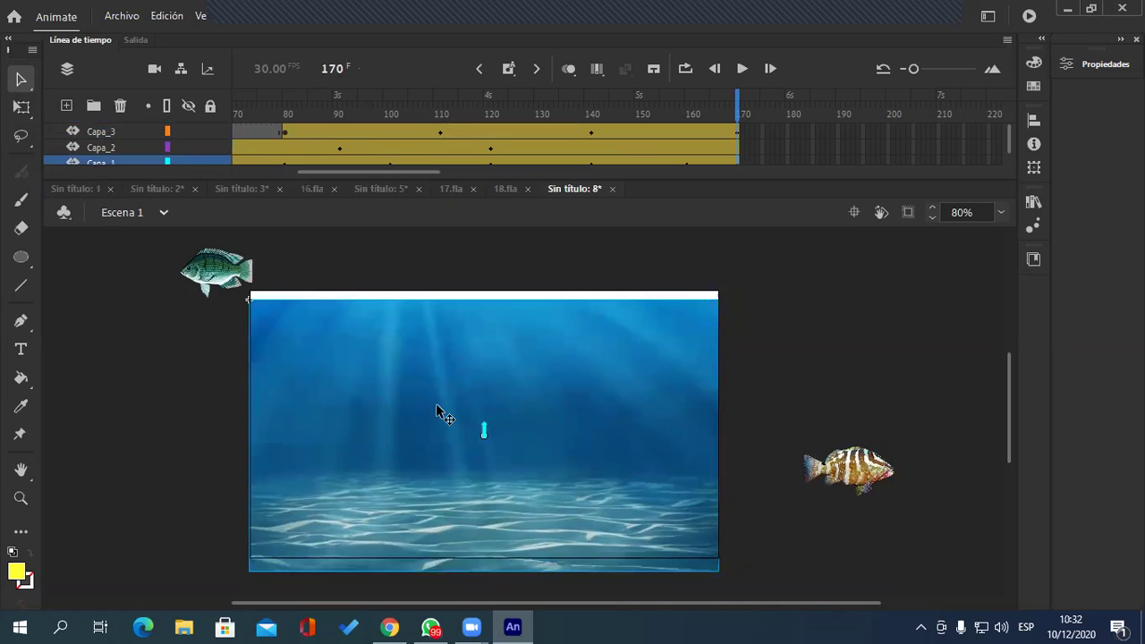
click(711, 133)
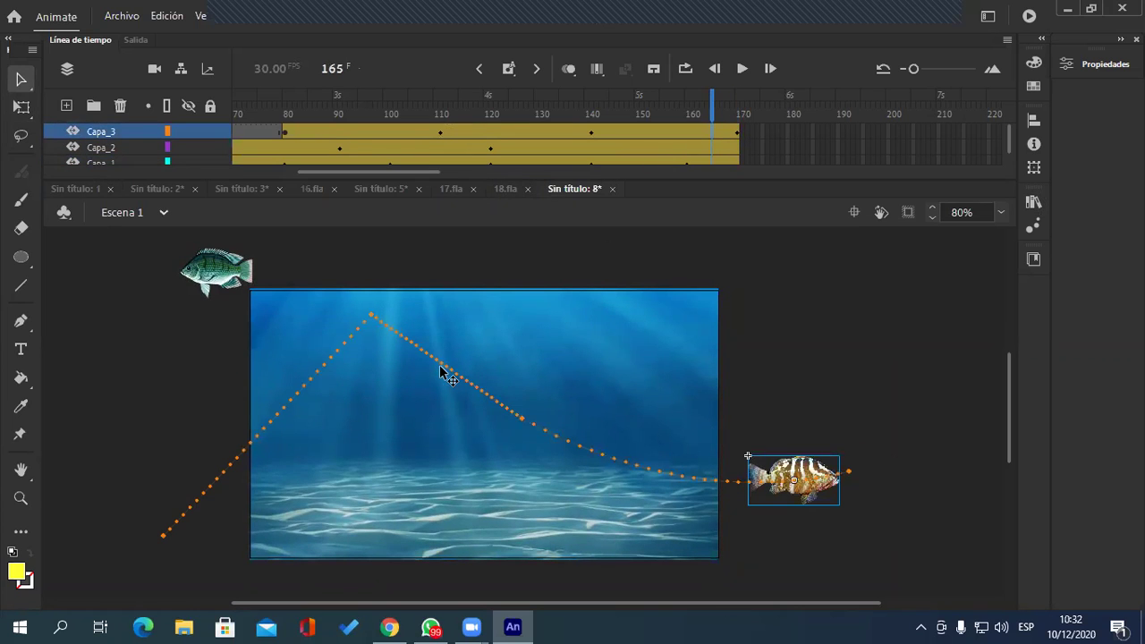
drag(444, 369, 431, 376)
drag(297, 393, 278, 363)
key(ctrl+Return)
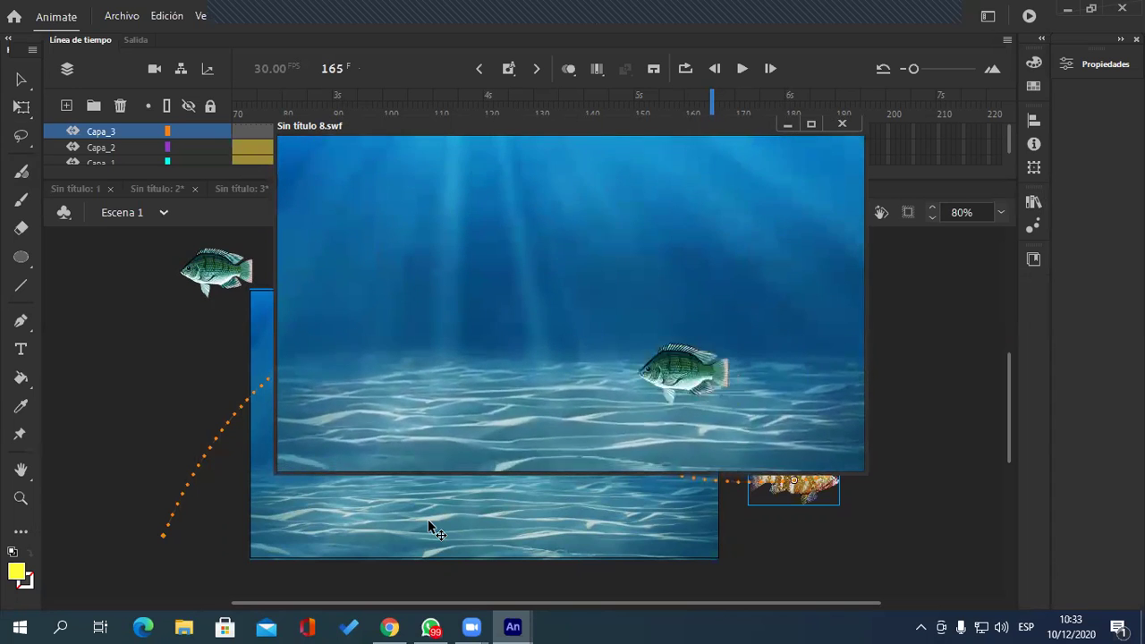
click(842, 123)
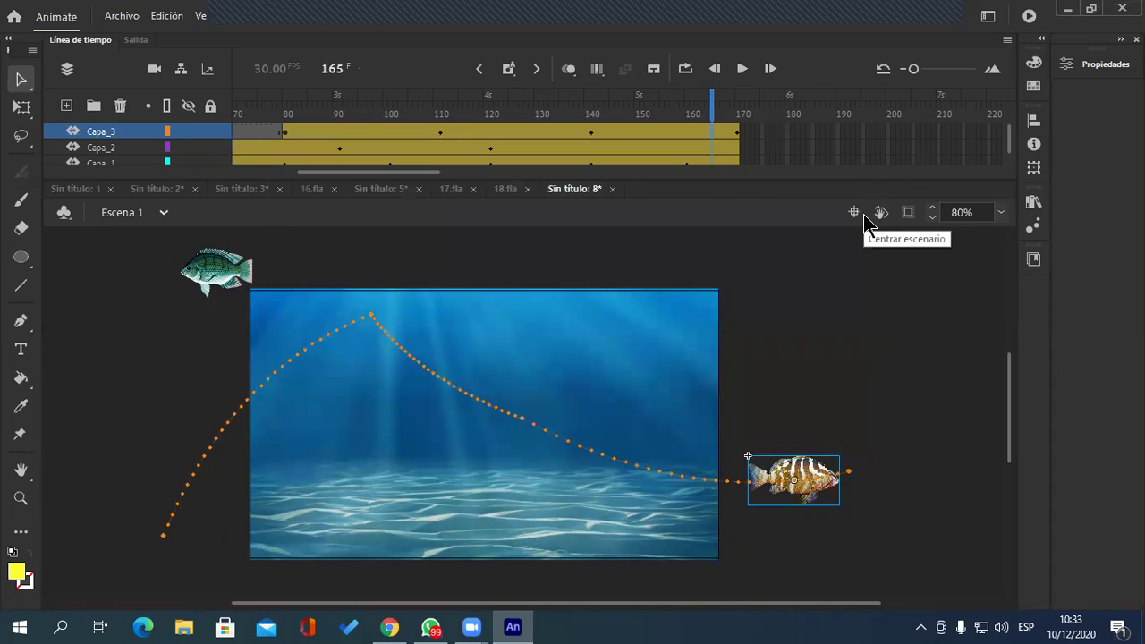
Step: Add a new layer above Capa_3 and insert a blank keyframe in it at frame 170
drag(424, 169, 305, 183)
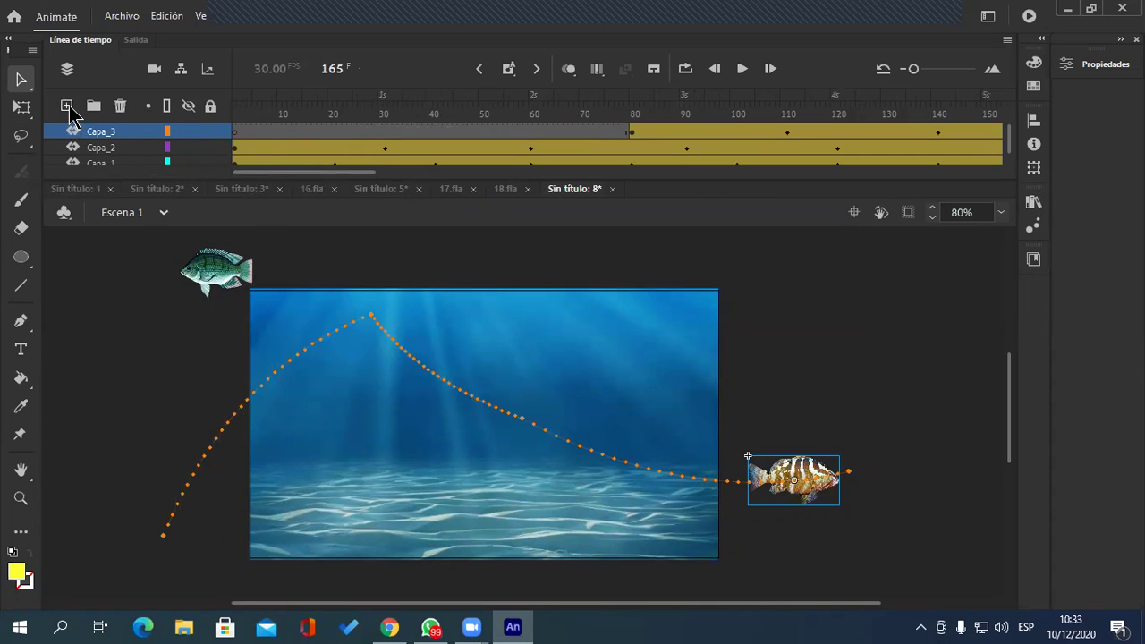
click(67, 107)
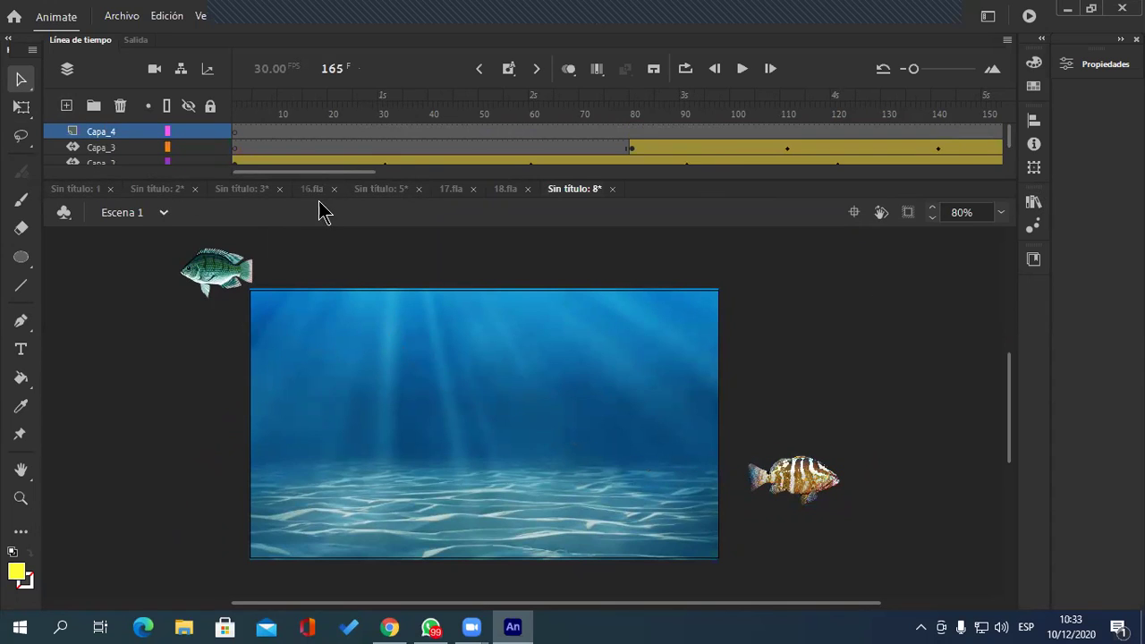
drag(318, 173, 472, 173)
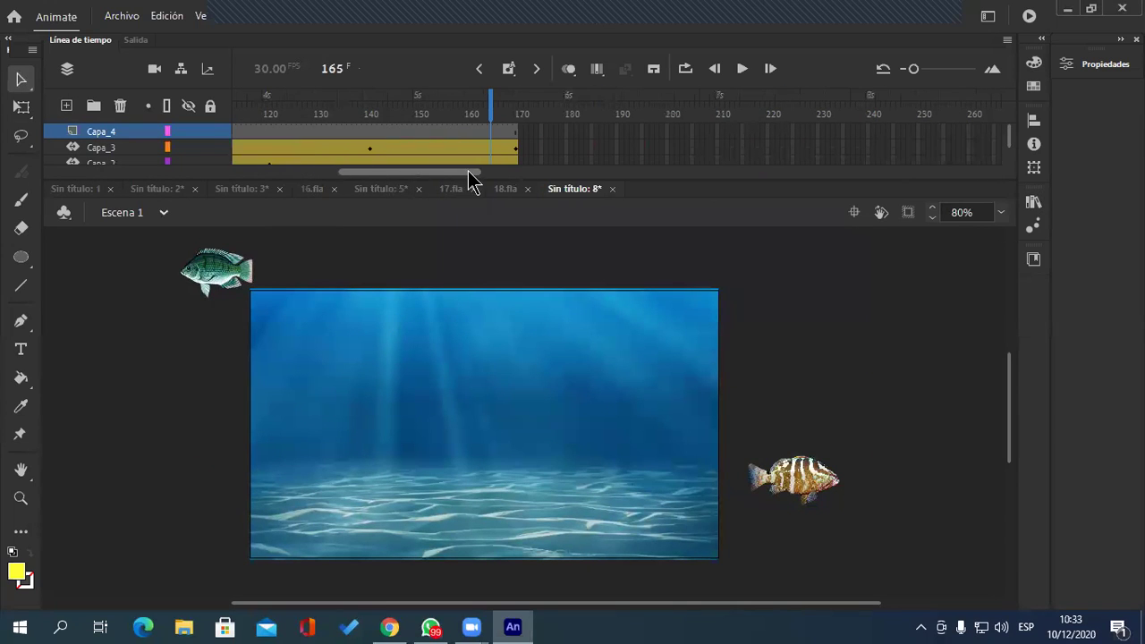
click(516, 132)
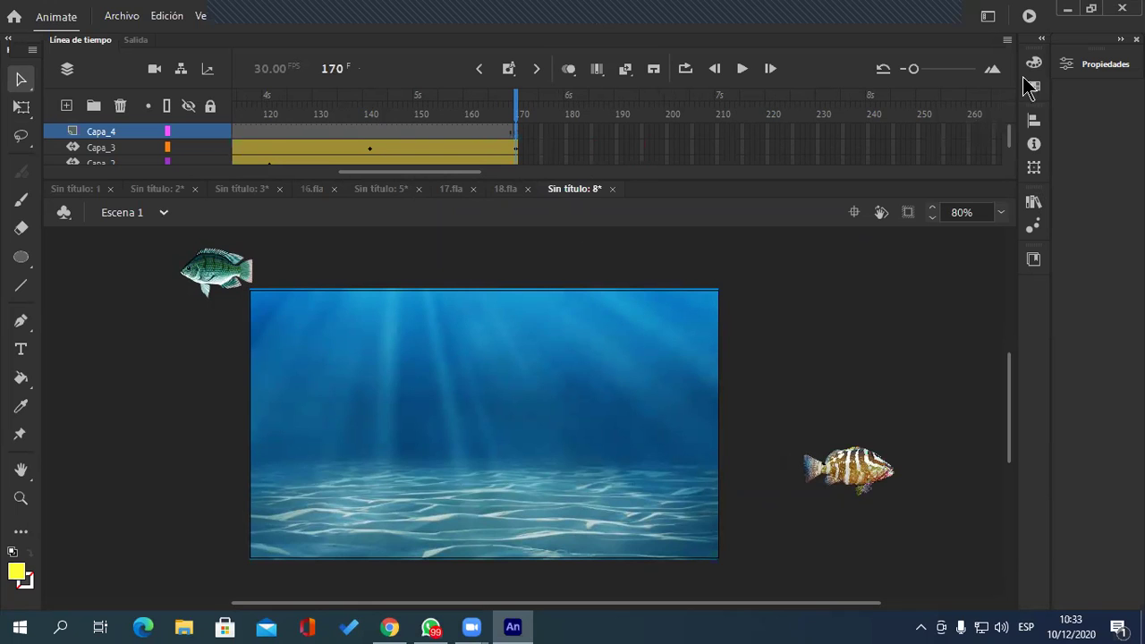
click(1103, 64)
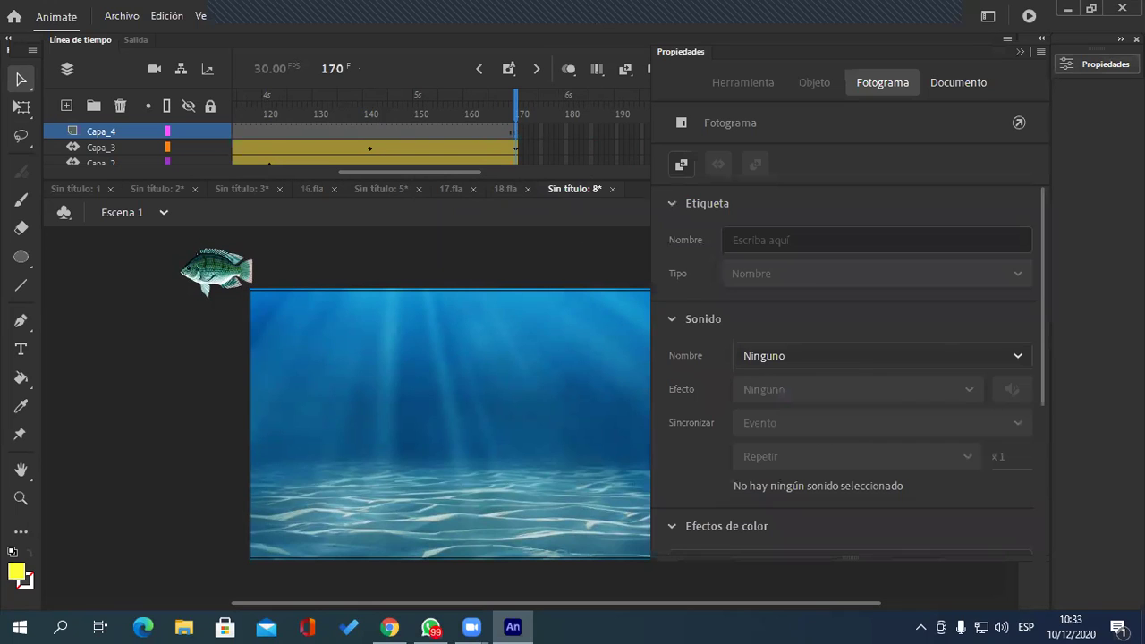
click(1093, 67)
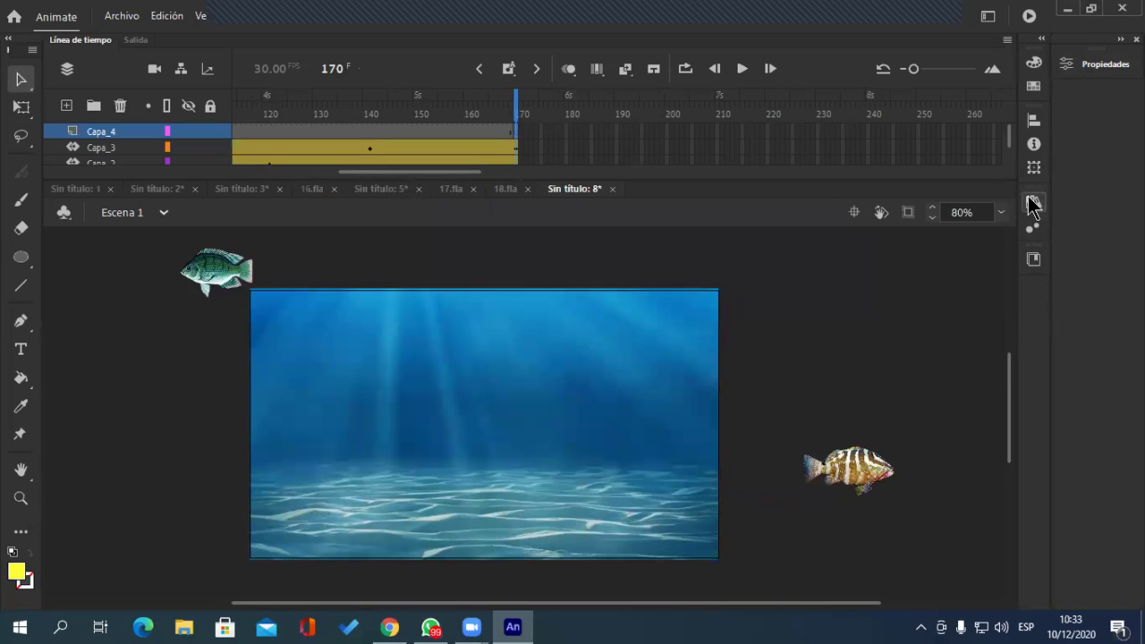
Step: Place the goldfish image fish_PNG25159.png from the library onto the stage at frame 170 of Capa_4
click(1032, 204)
scroll(865, 516, down, 1)
click(863, 536)
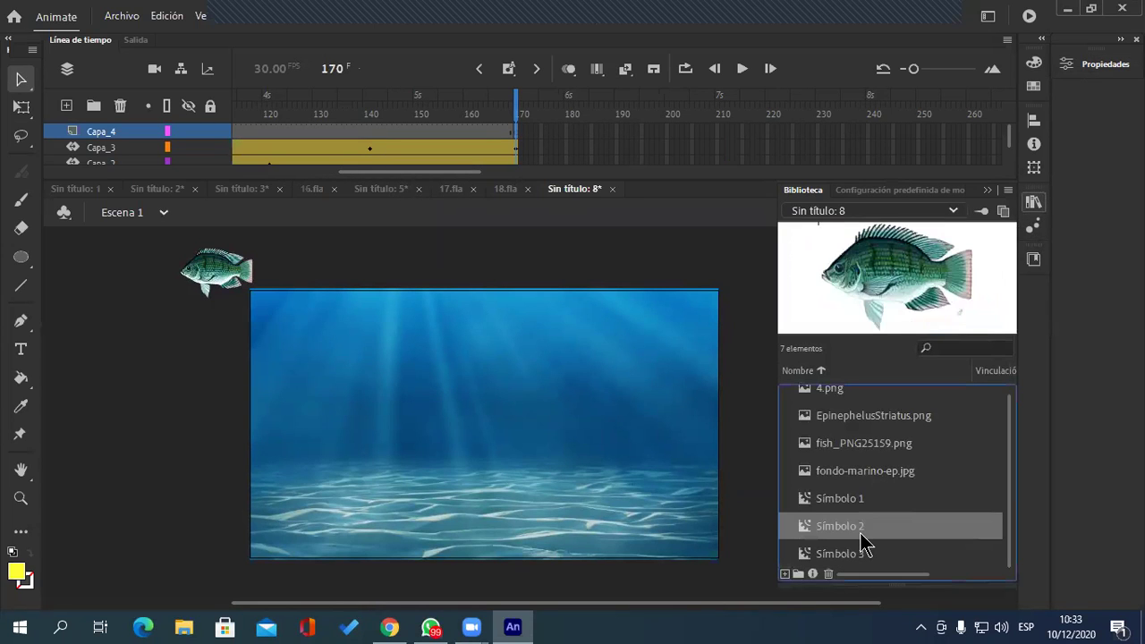
click(863, 501)
click(868, 474)
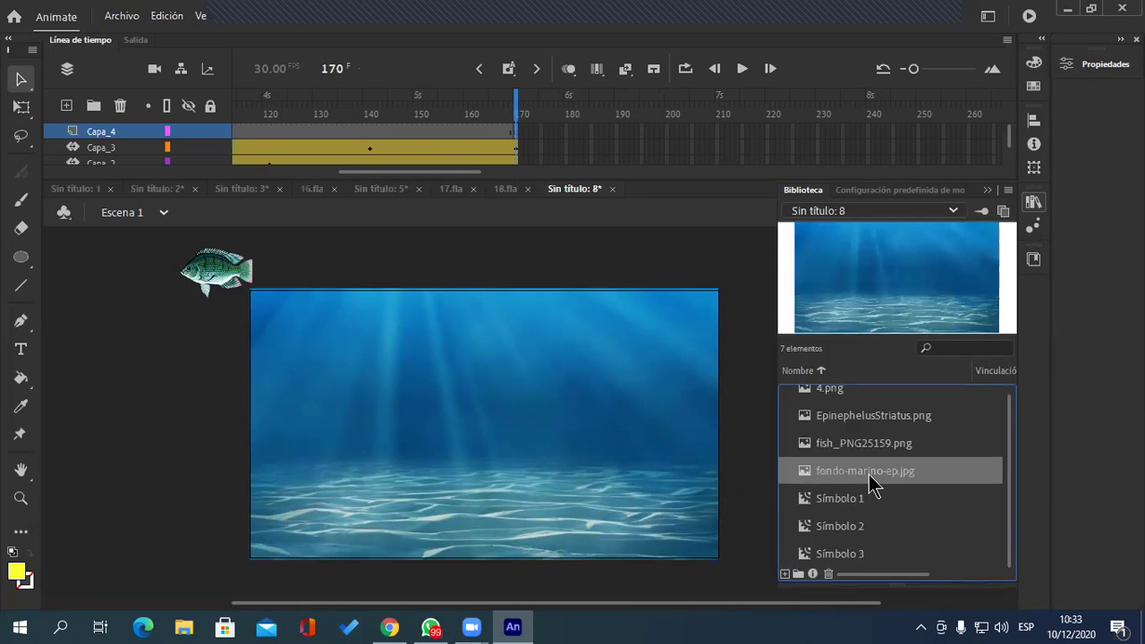
click(875, 450)
drag(864, 445, 562, 497)
click(986, 191)
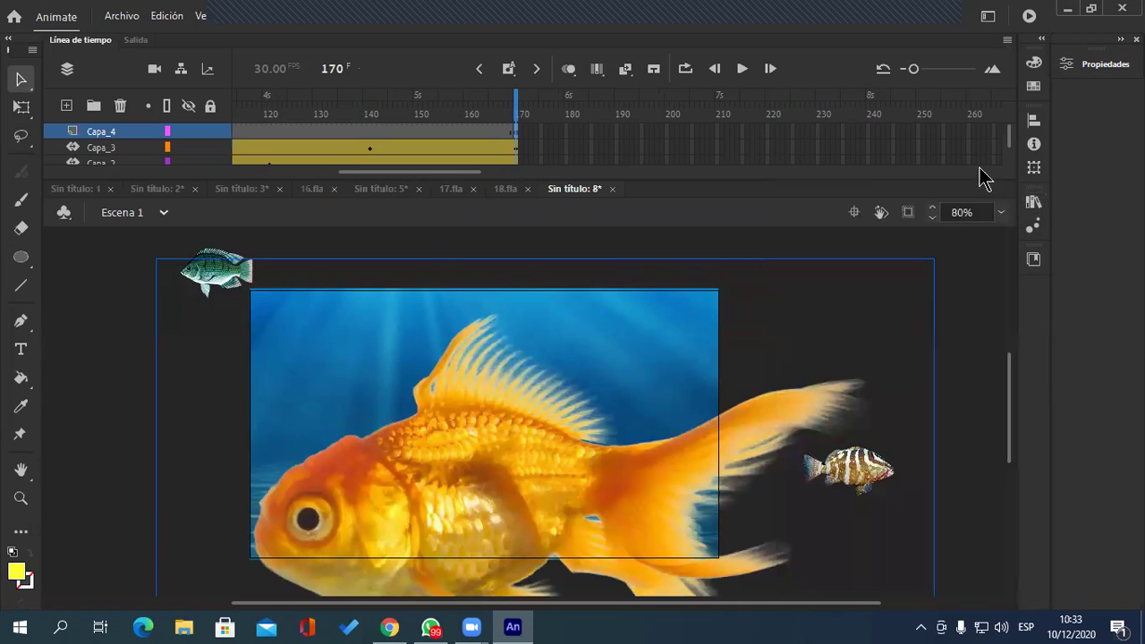
Step: Shrink the goldfish to roughly the size of the other fish and place it just outside the stage's upper-right corner
click(18, 106)
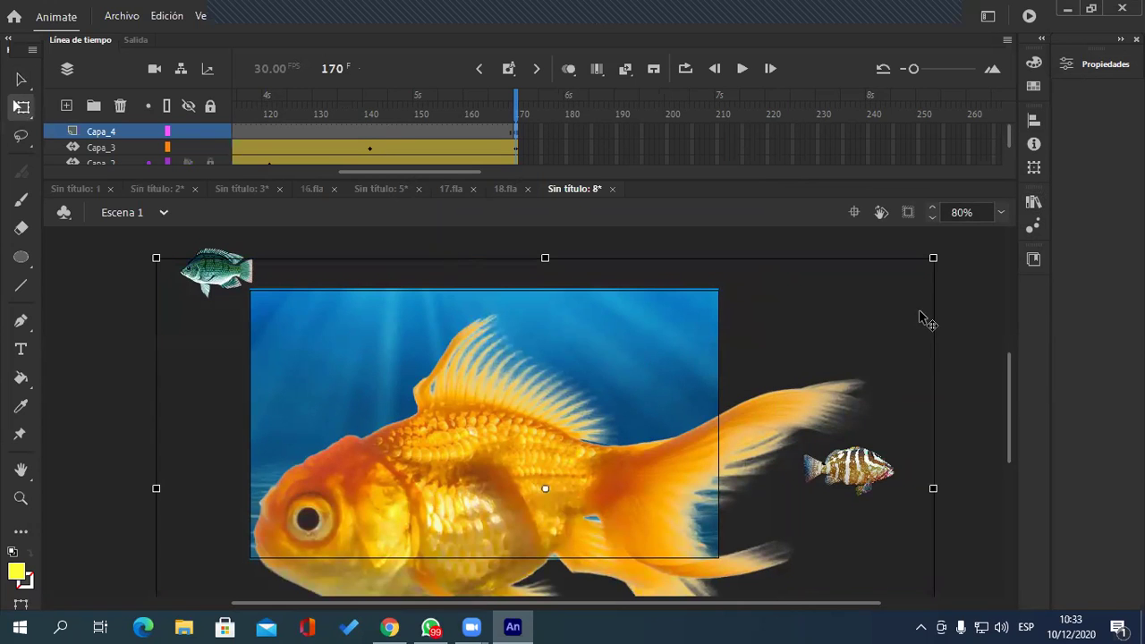
drag(933, 260, 595, 464)
drag(559, 490, 802, 294)
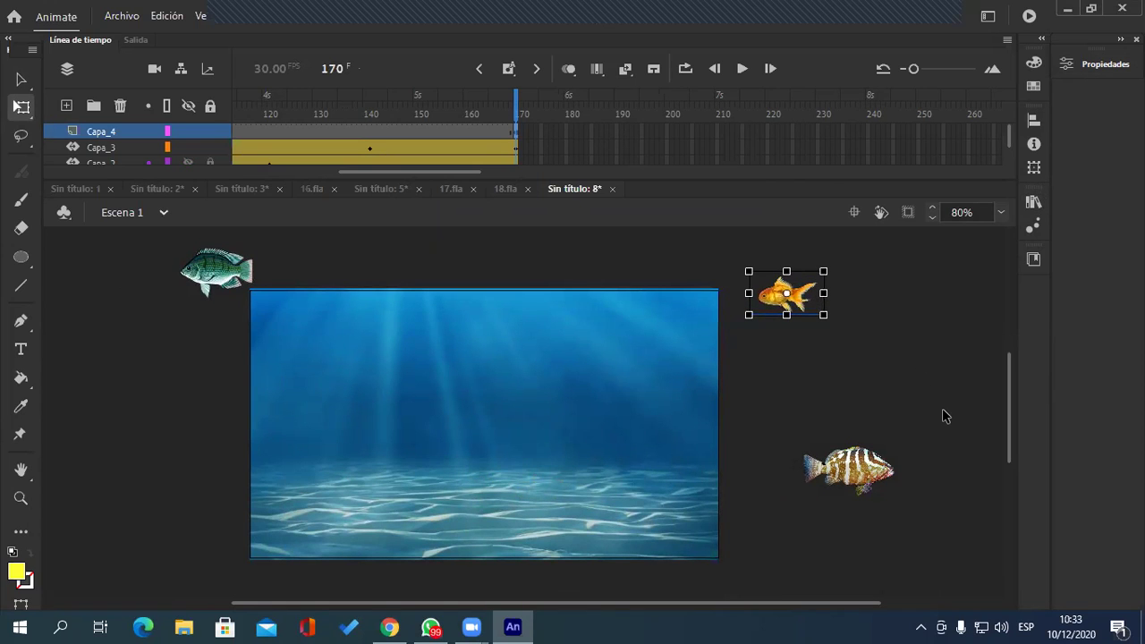
Step: Extend Capa_4, Capa_3 and Capa_2 to frame 270
drag(417, 173, 449, 166)
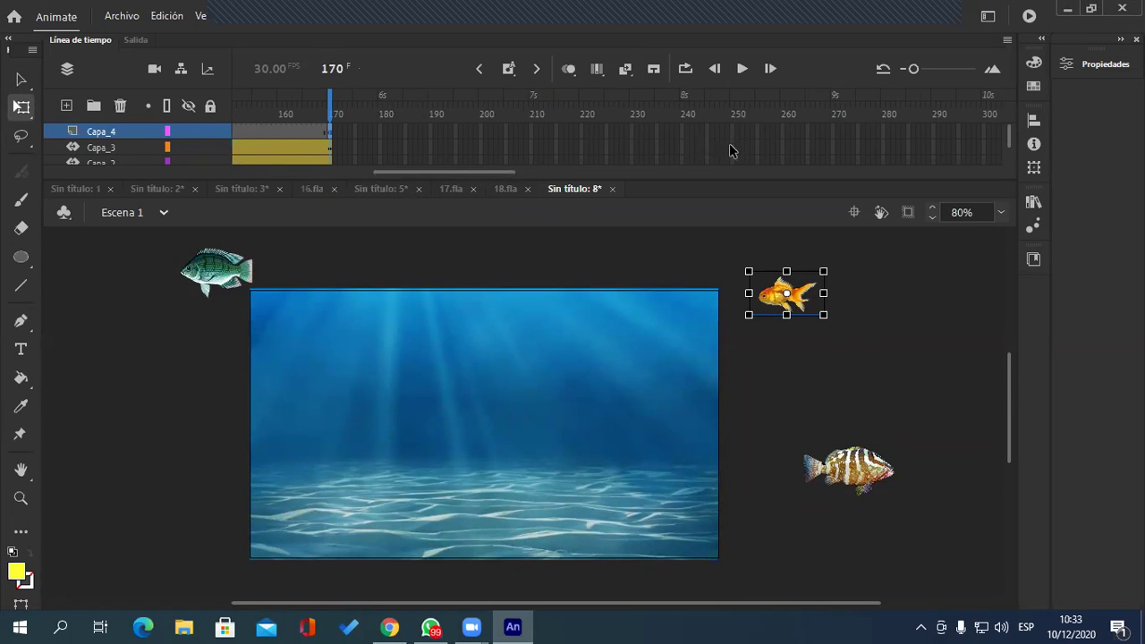
click(832, 131)
key(F5)
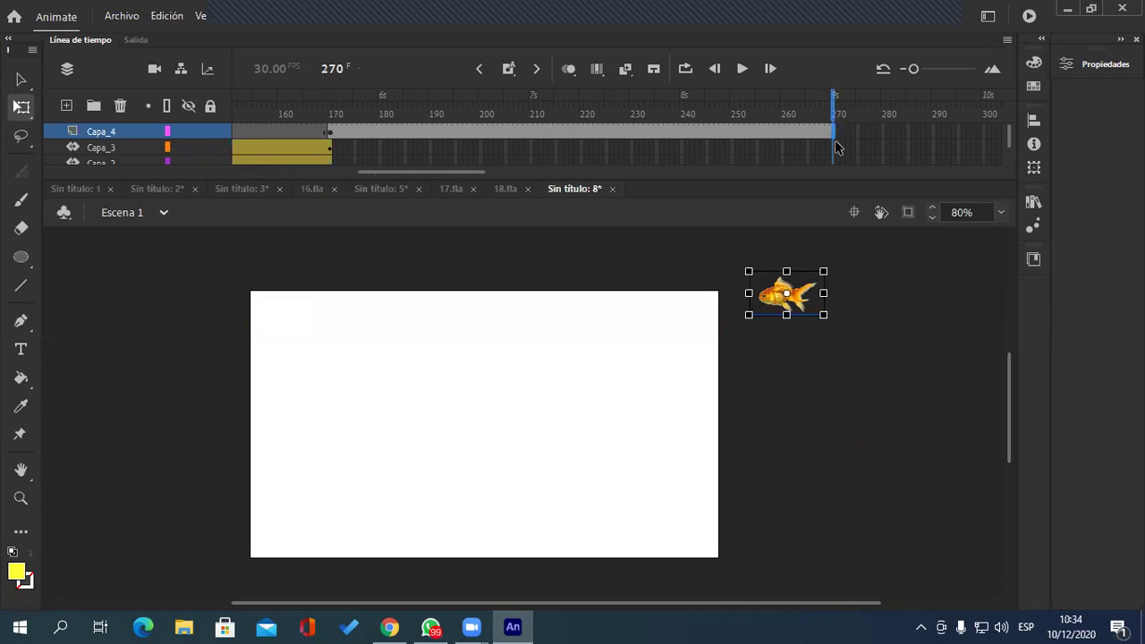
click(835, 148)
key(F5)
click(833, 162)
key(F5)
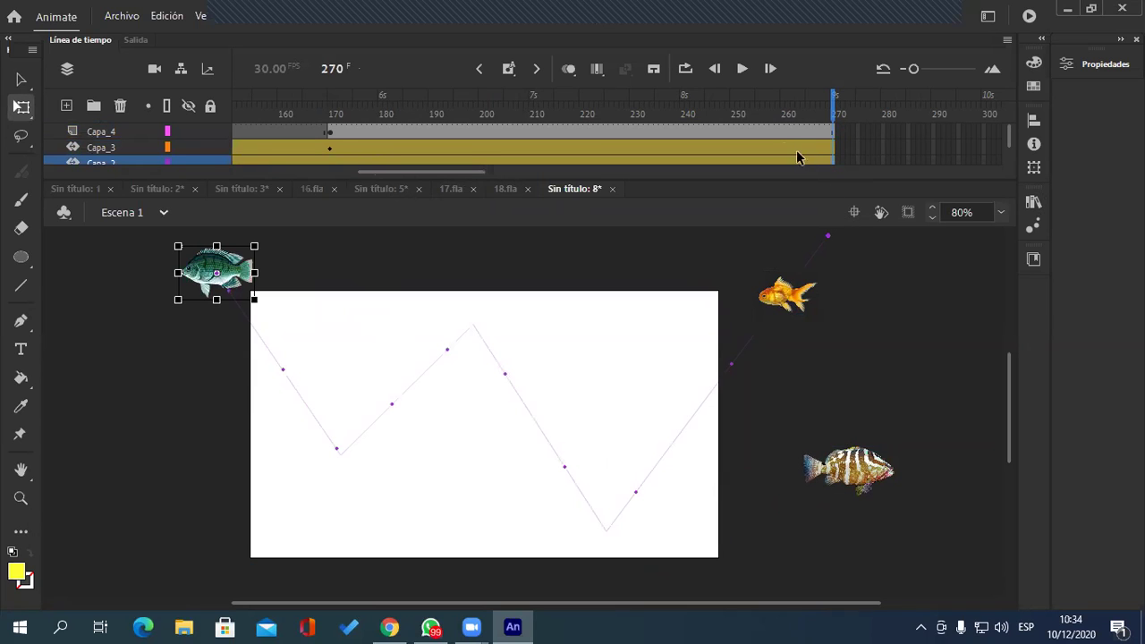
Step: Create a motion tween on the goldfish's span in Capa_4
click(771, 131)
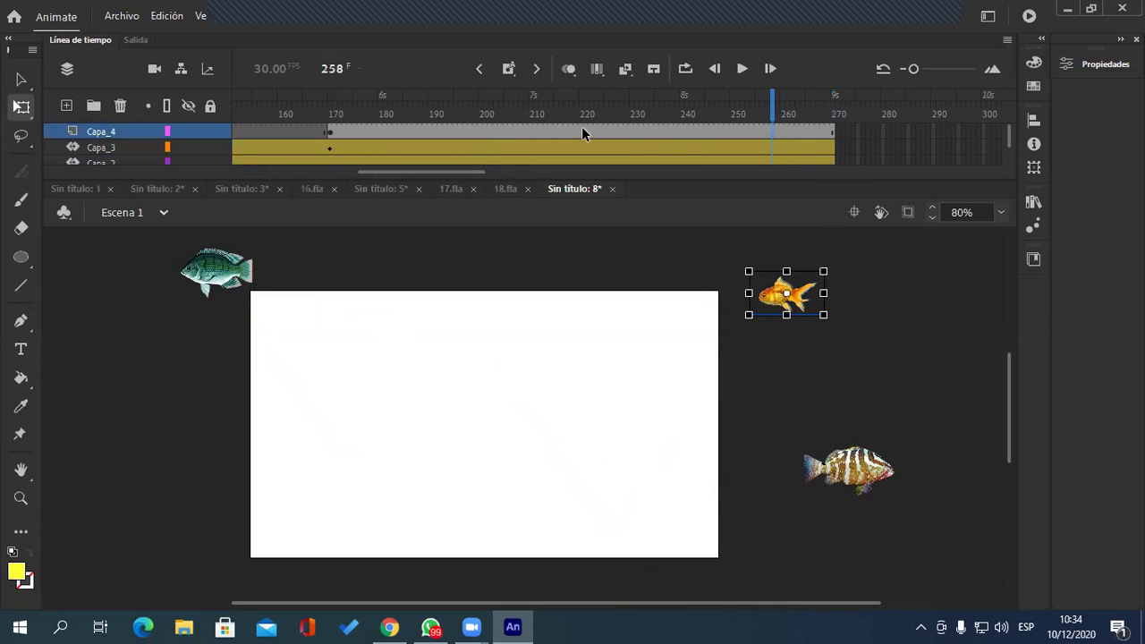
right_click(582, 131)
click(711, 136)
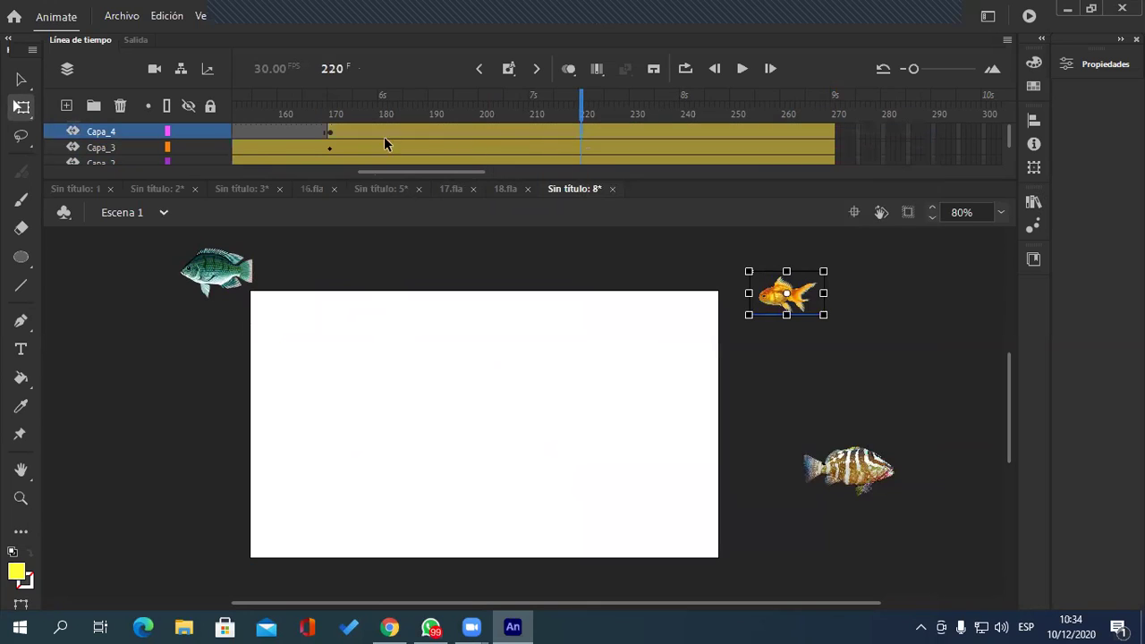
Step: Enlarge the timeline to show all four layers and extend the background layer Capa_1 to frame 270
drag(464, 174, 382, 184)
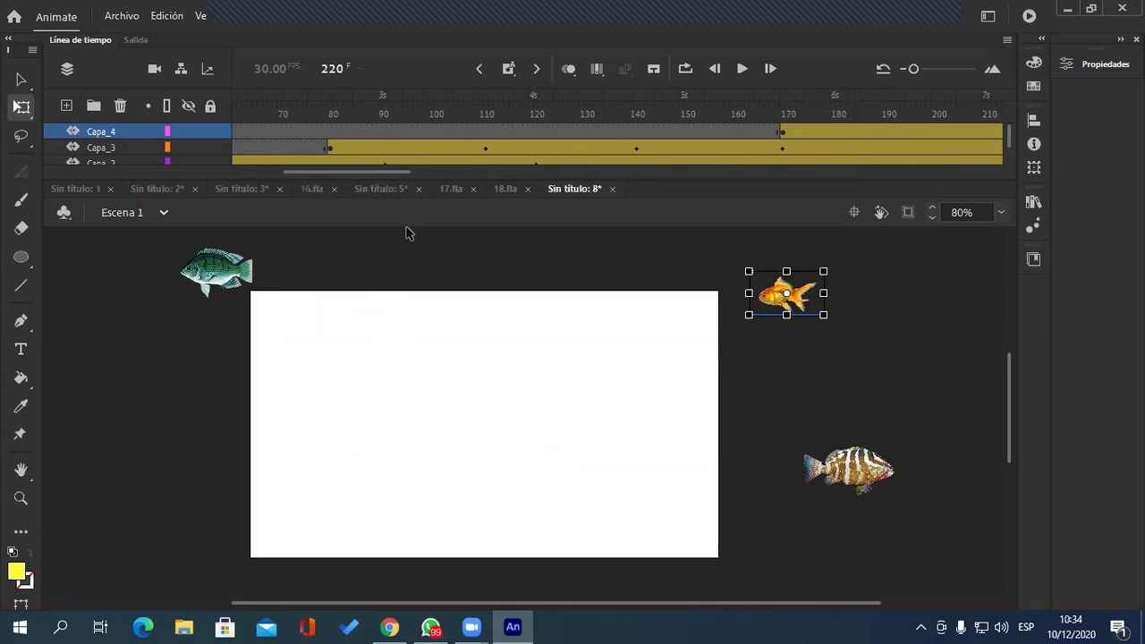
drag(431, 179, 462, 205)
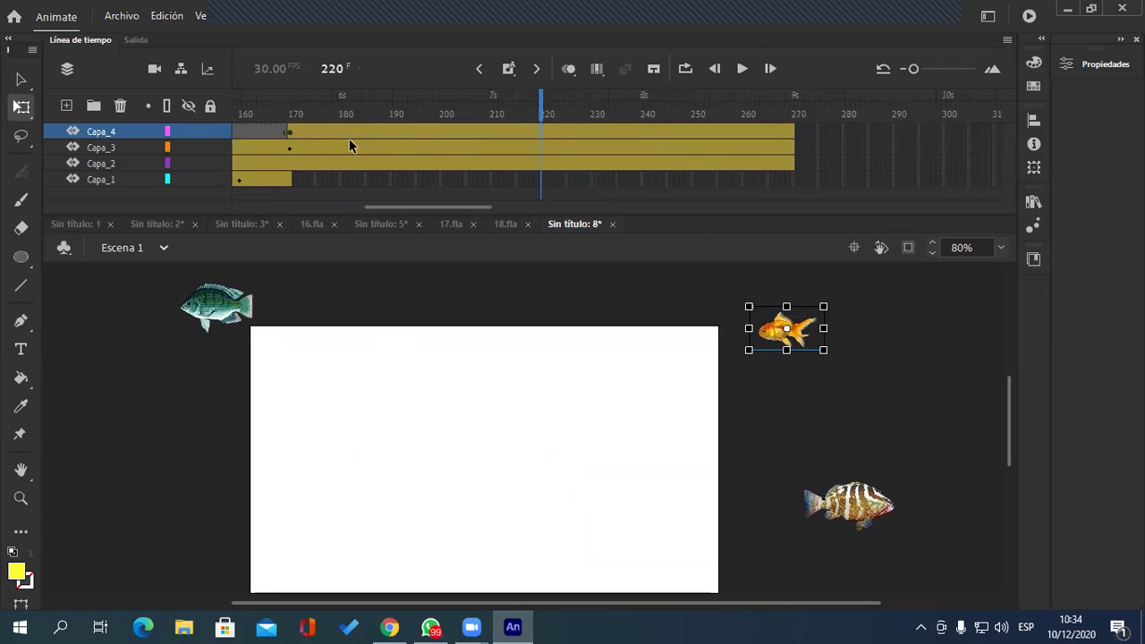
click(396, 134)
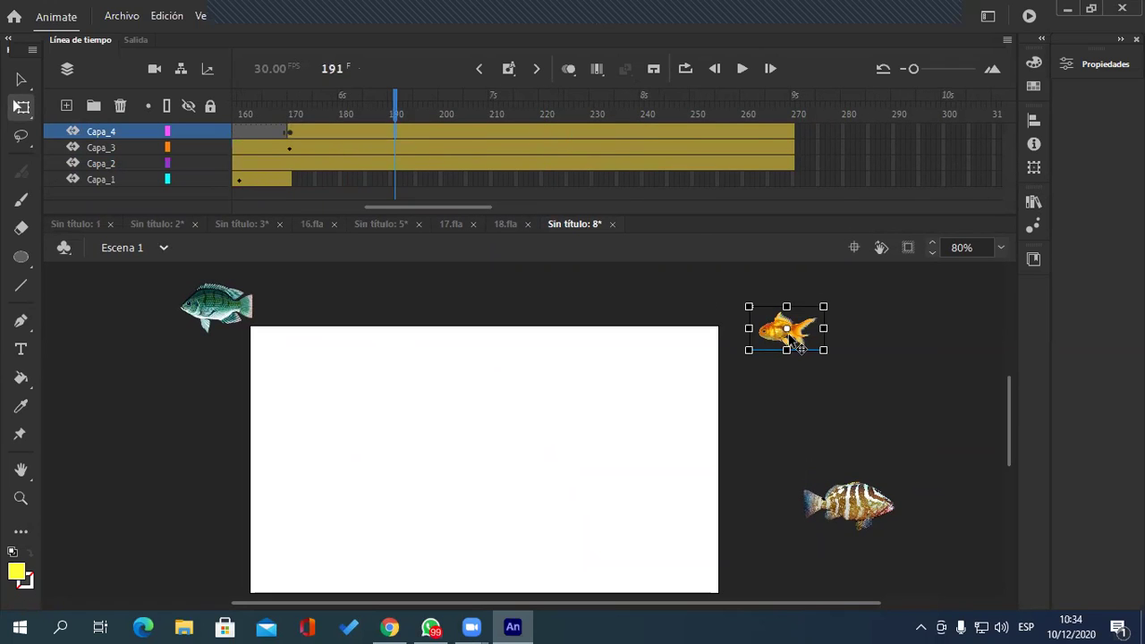
click(791, 182)
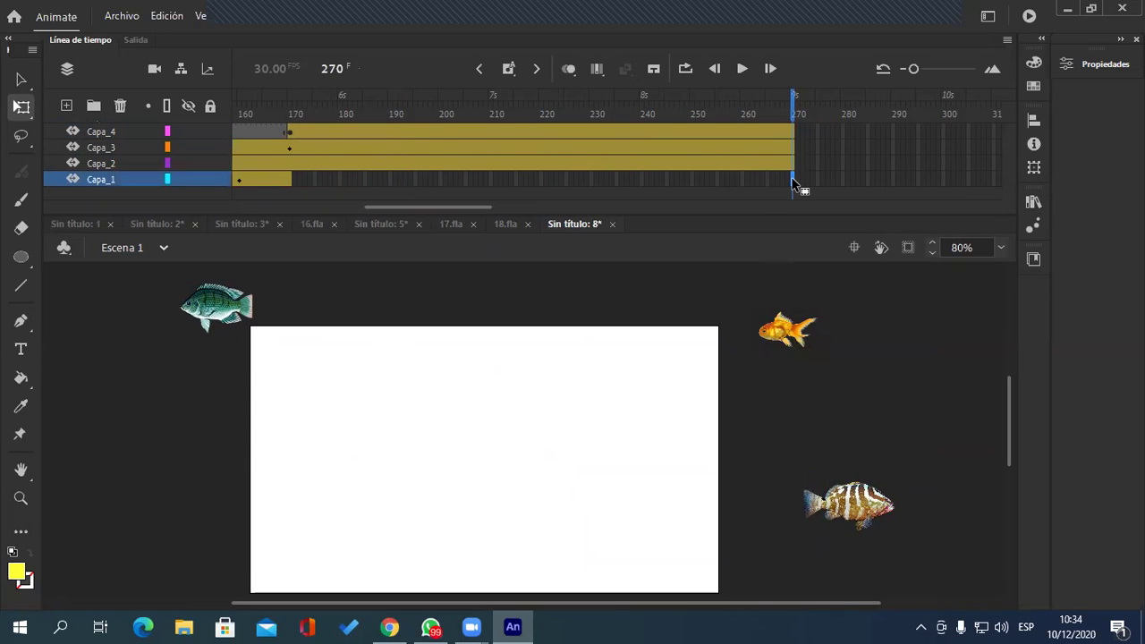
key(F5)
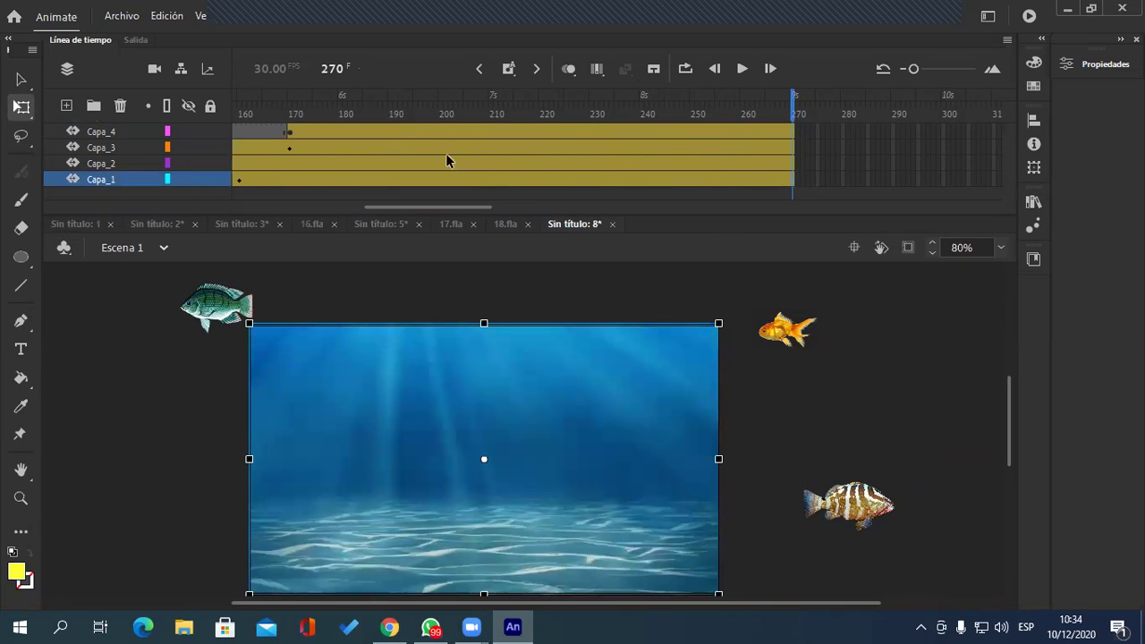
Step: Position the goldfish near the stage's bottom edge at frame 191 and near its top edge at frame 211
click(394, 132)
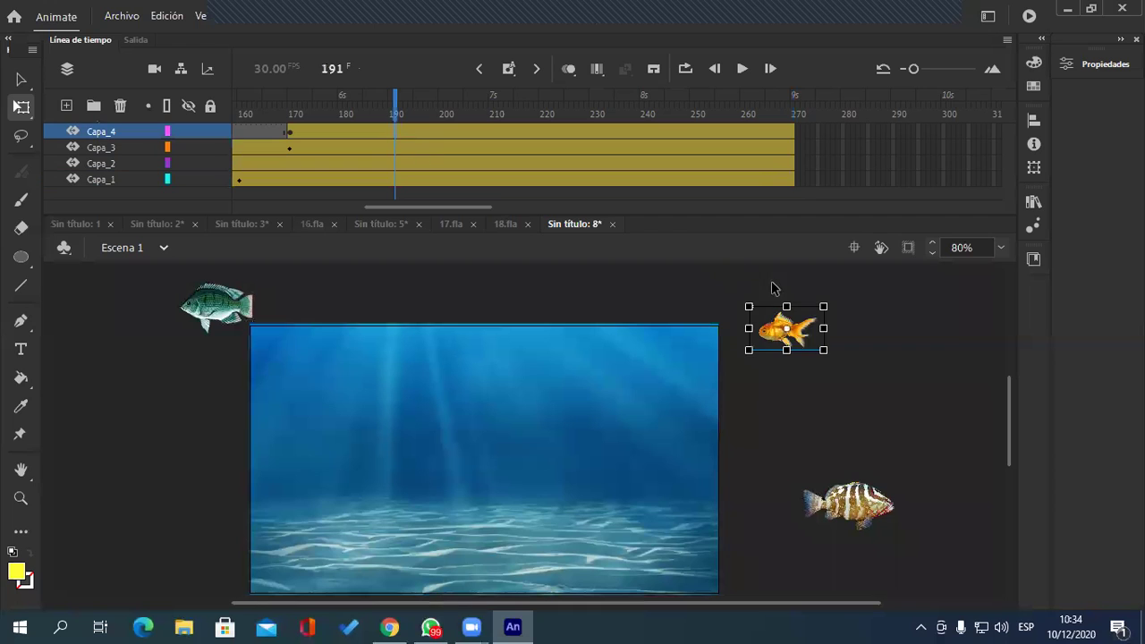
drag(790, 337, 558, 583)
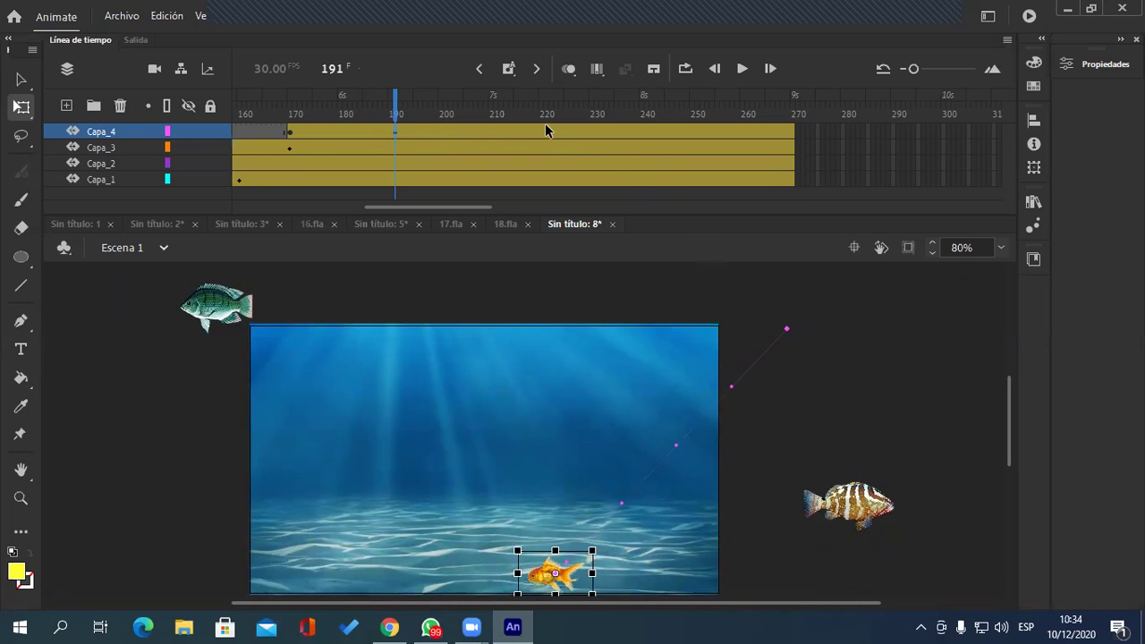
click(496, 132)
drag(563, 573, 449, 351)
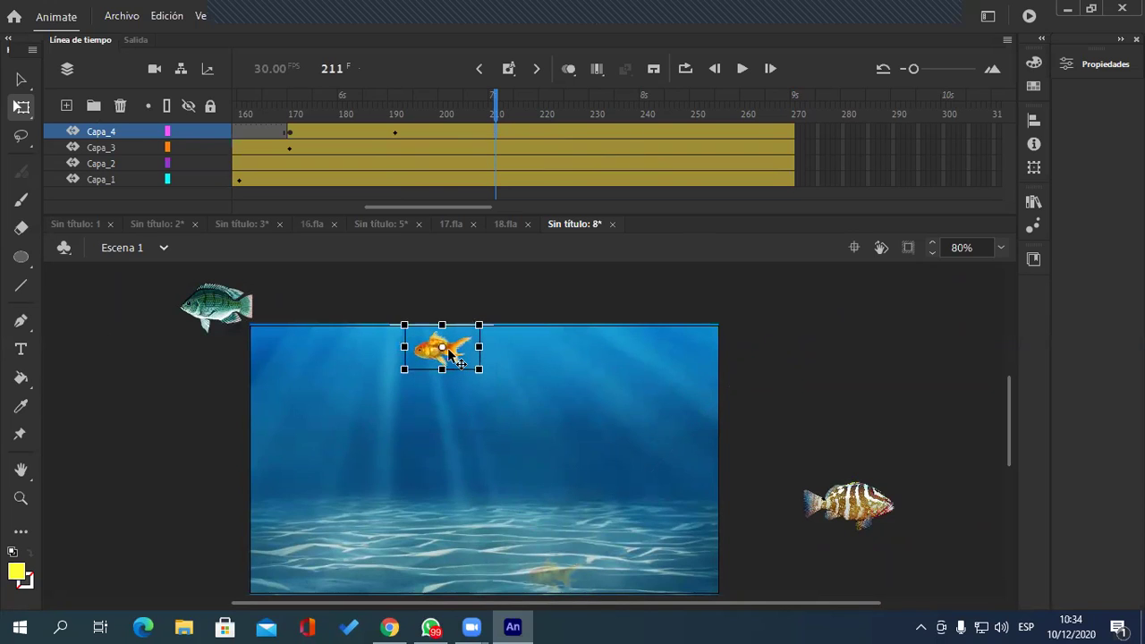
Step: Position the goldfish in the stage's lower left at frame 231 and beyond its left edge at frame 261
click(596, 131)
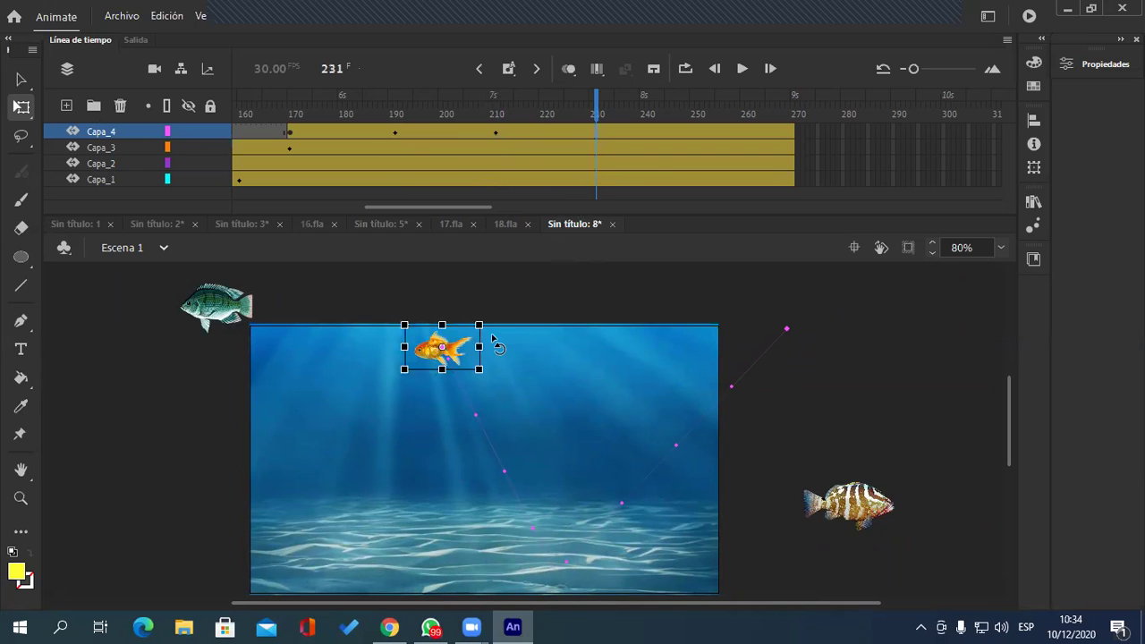
drag(458, 362, 376, 508)
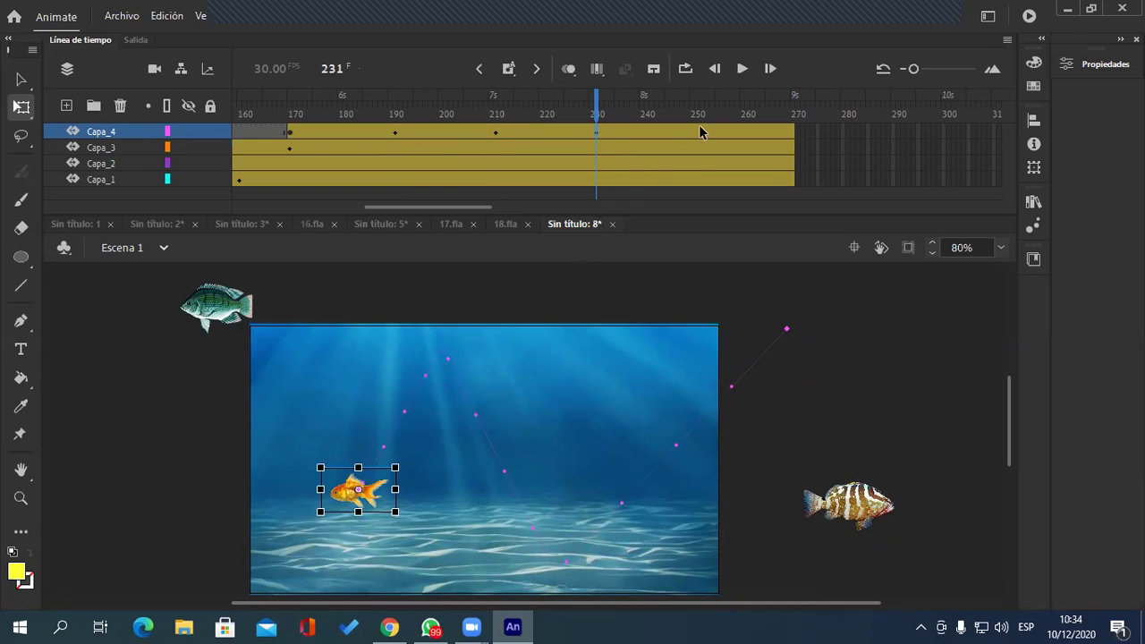
click(746, 131)
drag(383, 499, 173, 387)
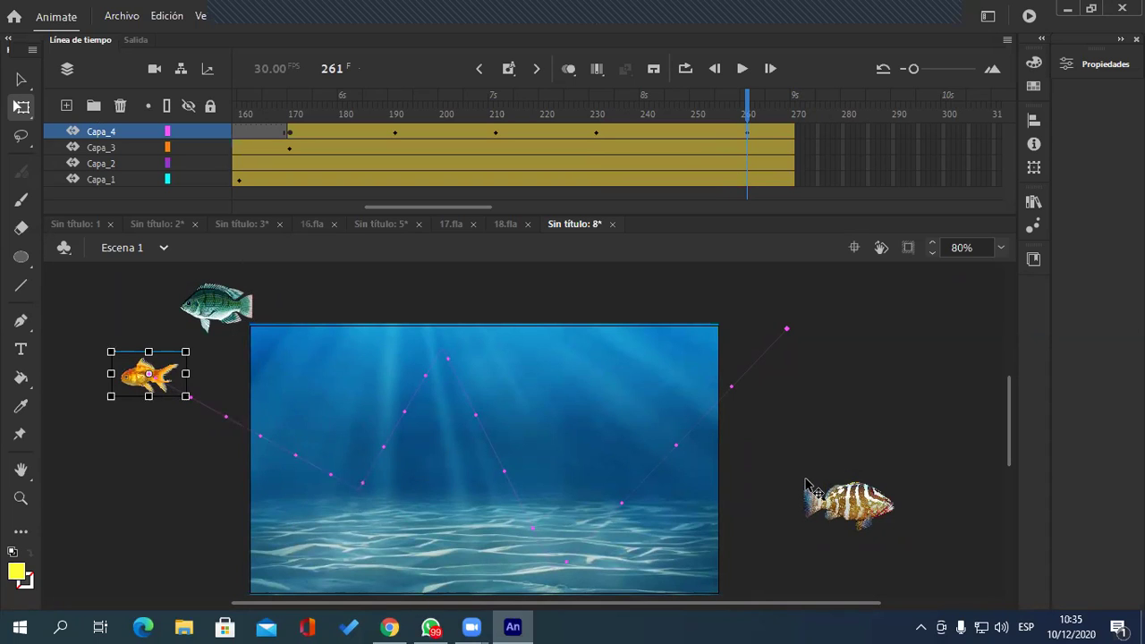
scroll(889, 445, down, 3)
scroll(890, 445, up, 3)
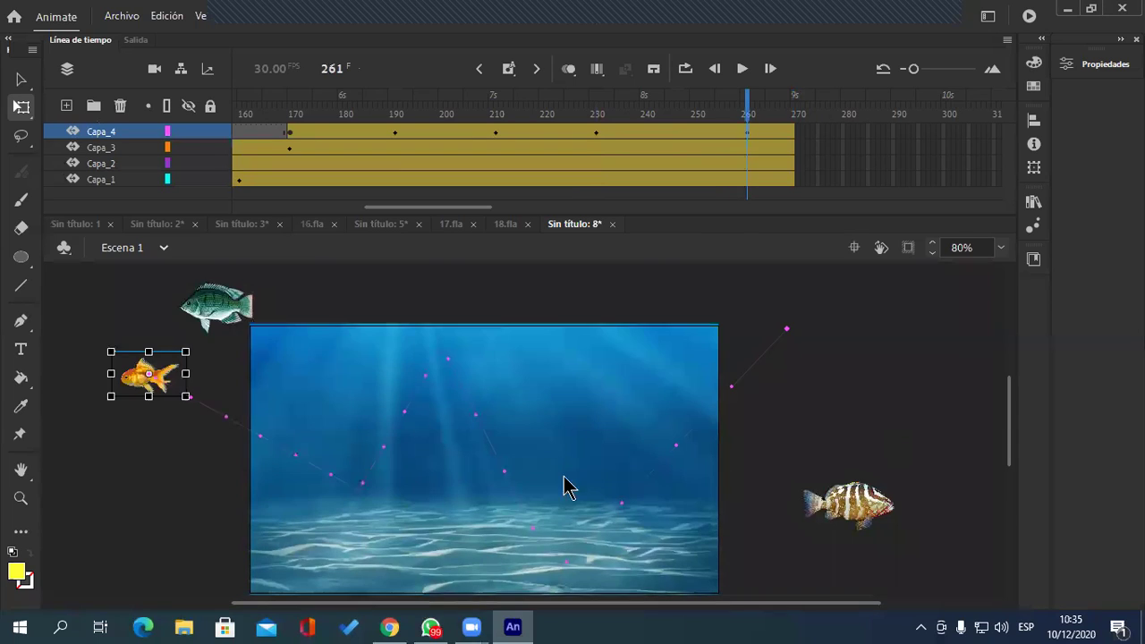
drag(474, 208, 284, 209)
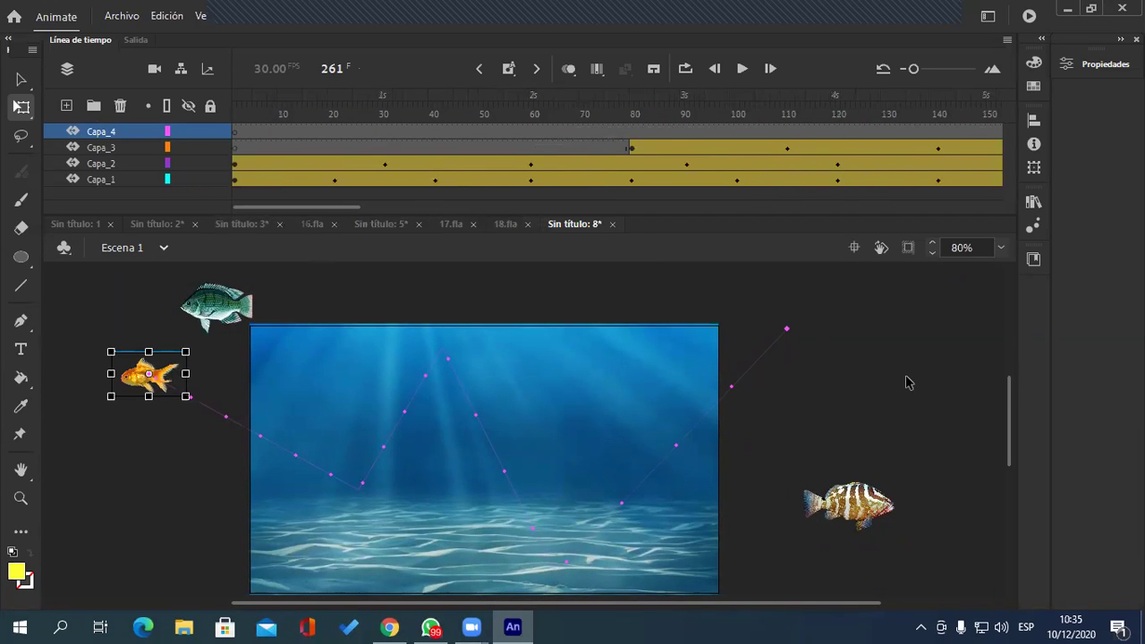
Step: Test the movie to check the goldfish's swim across the stage, and close the preview
key(ctrl+Return)
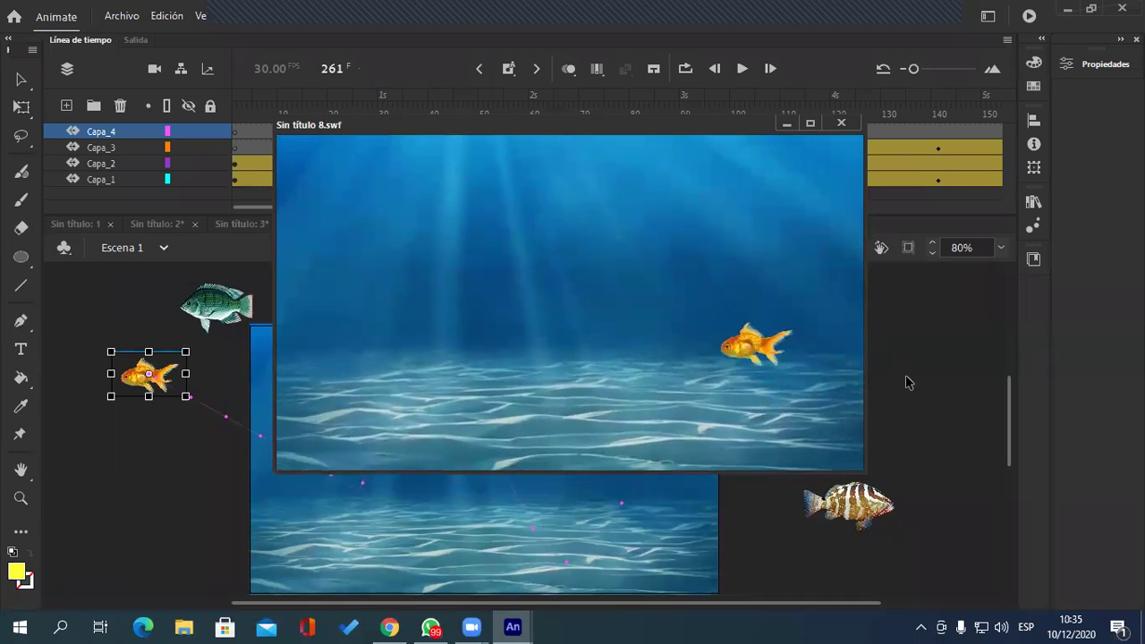
click(841, 122)
Step: Stretch the Capa_1 background's bottom edge slightly below the stage at frame 181 and pull it back to the stage's edge at frame 201
drag(349, 209, 455, 217)
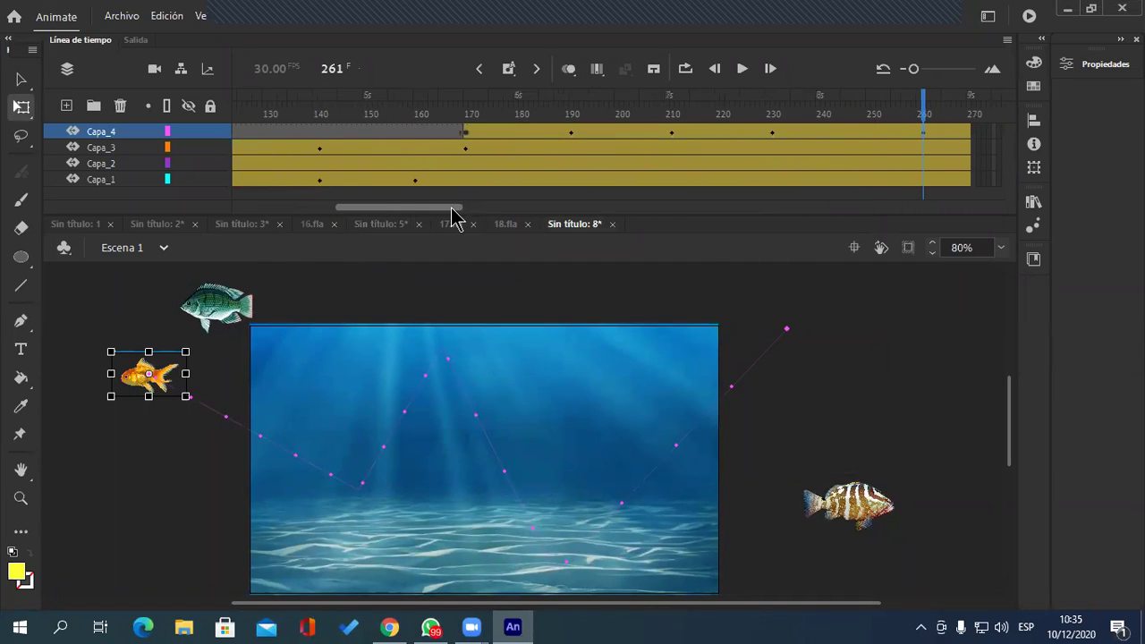
click(416, 182)
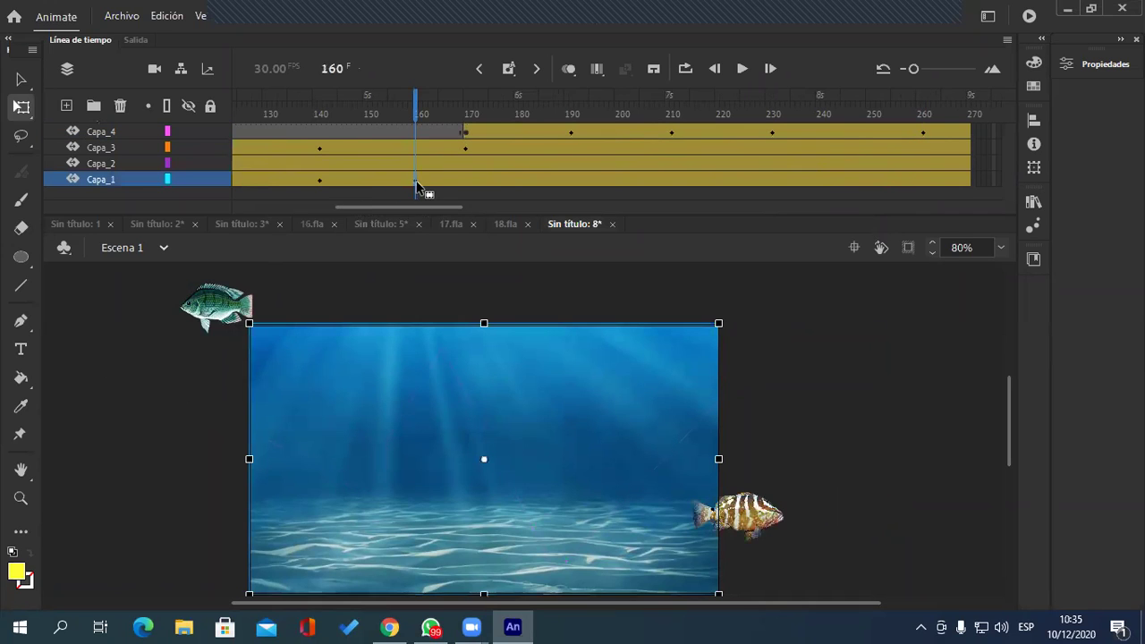
click(523, 184)
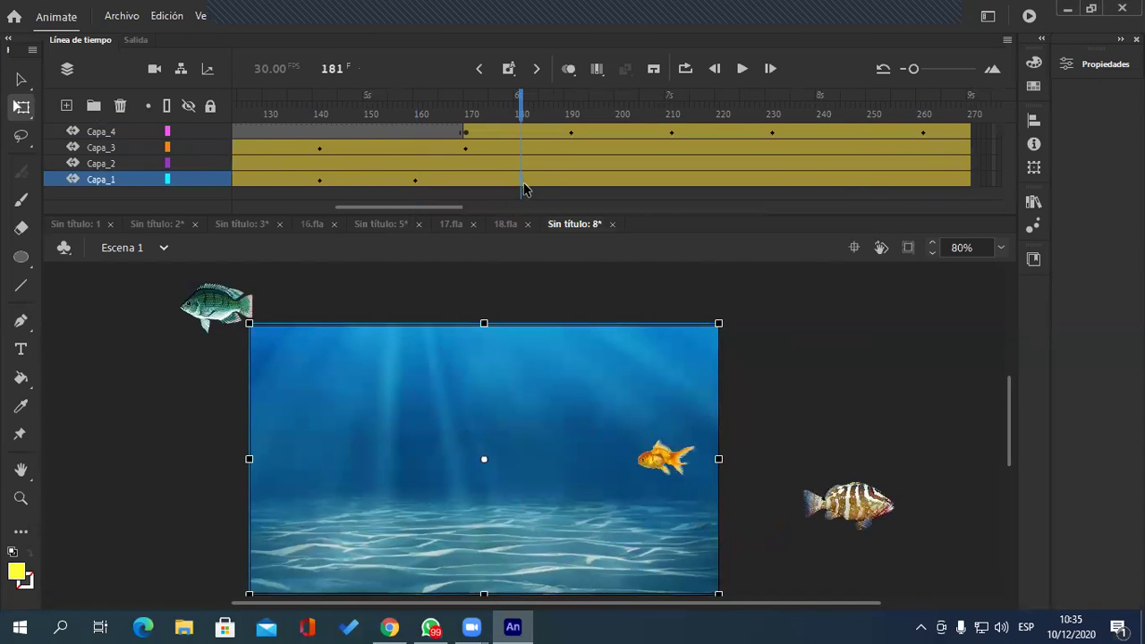
scroll(771, 323, down, 3)
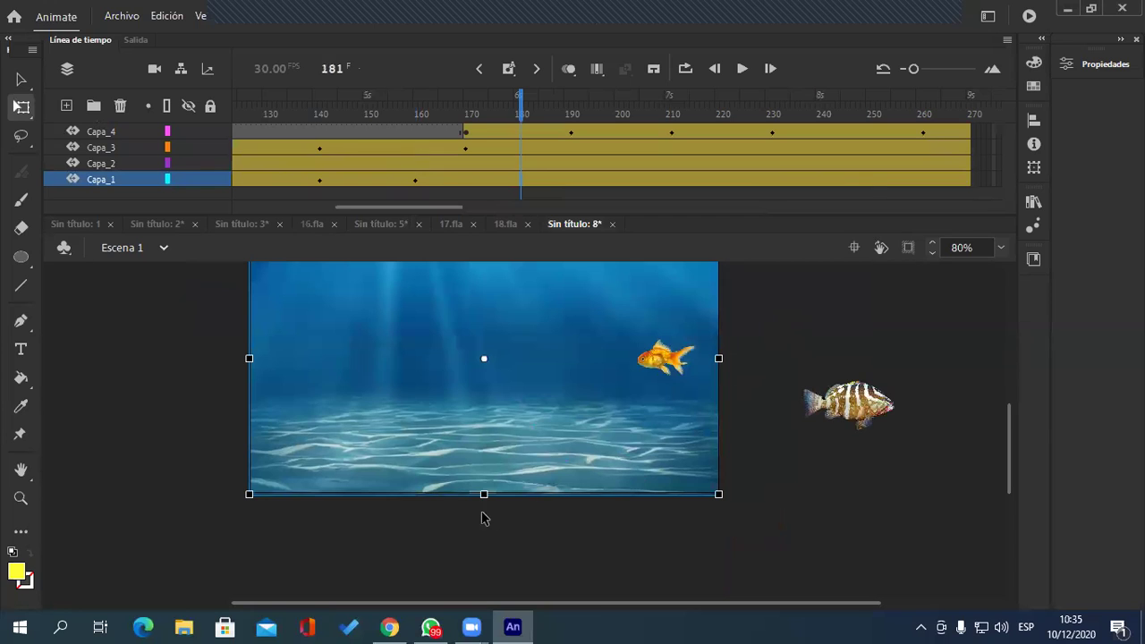
drag(482, 498, 483, 502)
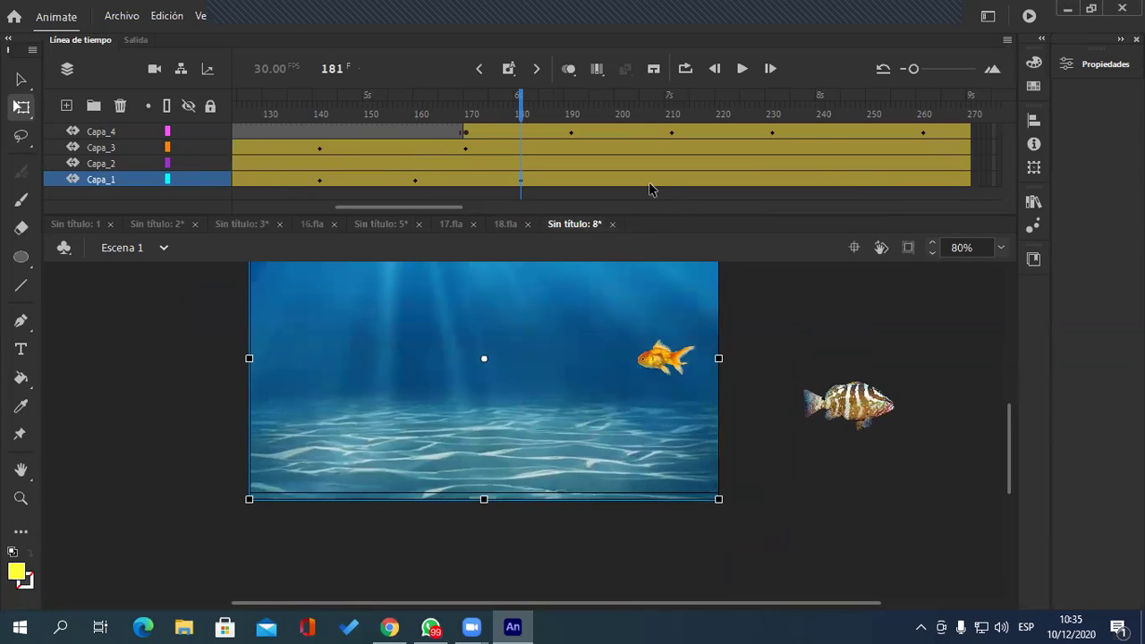
click(622, 179)
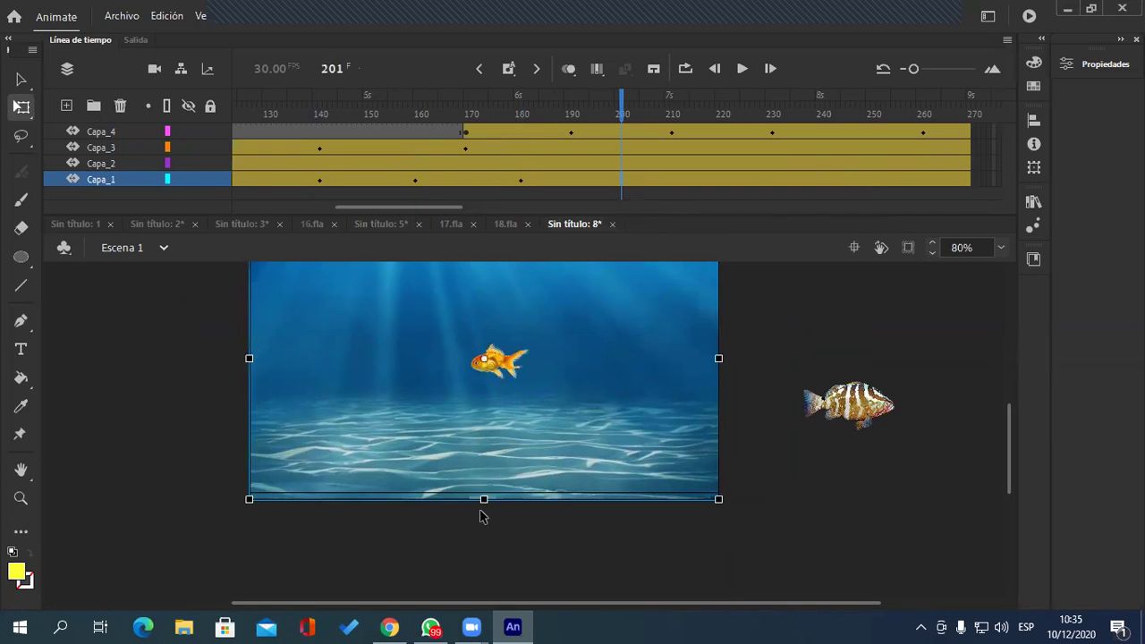
drag(482, 502, 484, 494)
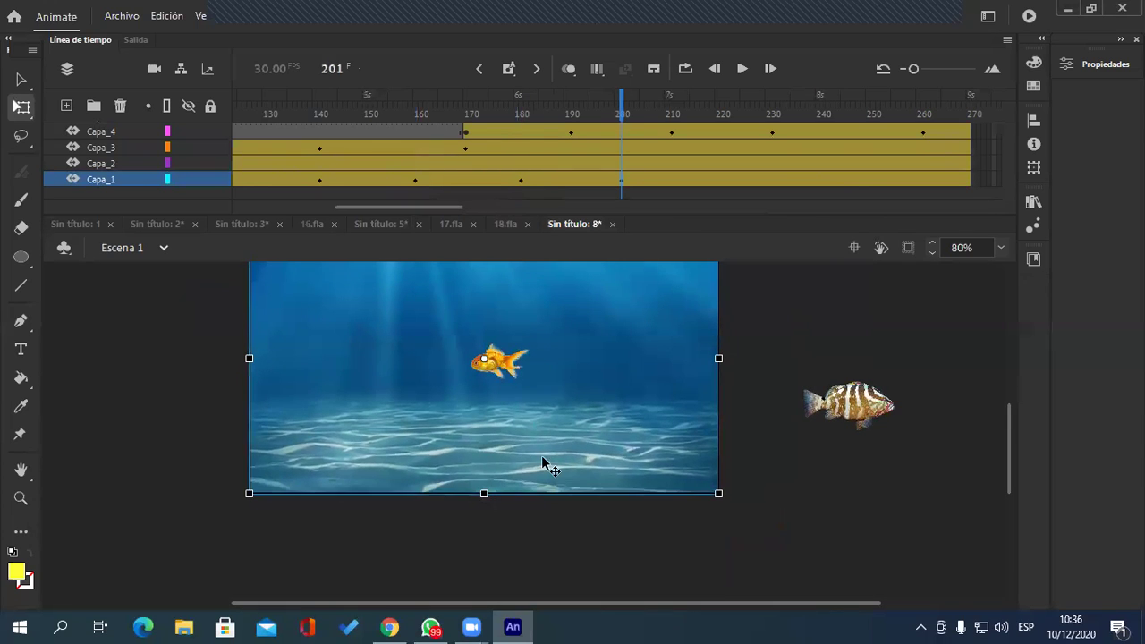
Step: Stretch the background's bottom edge slightly below the stage at frame 221, pull it back at frame 241, and stretch it down again at frame 261
click(723, 180)
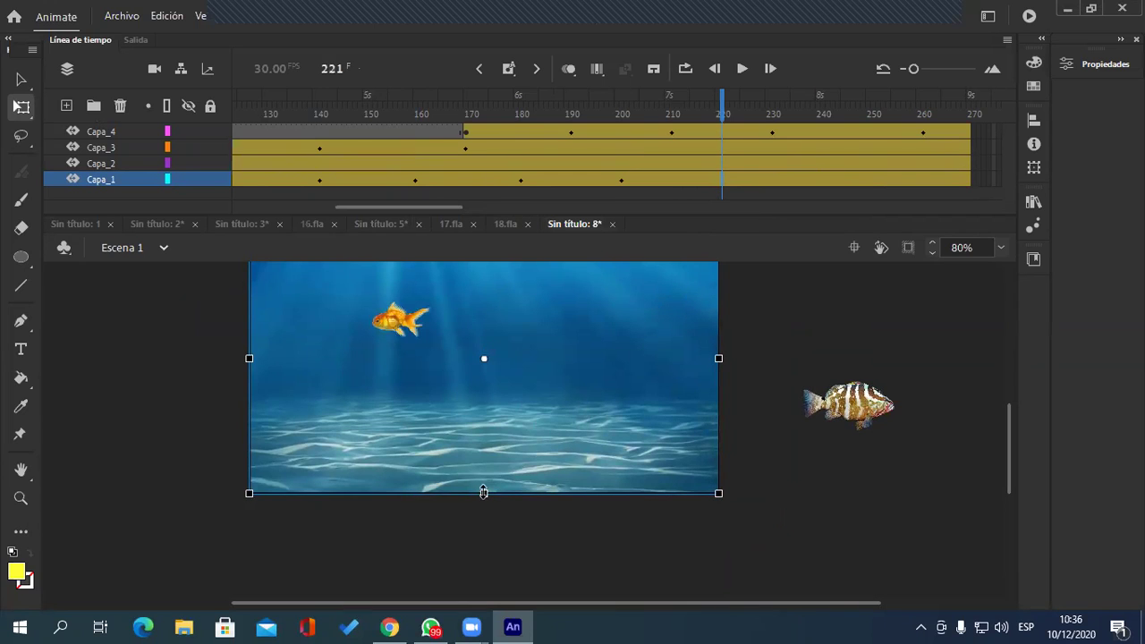
drag(484, 495, 484, 501)
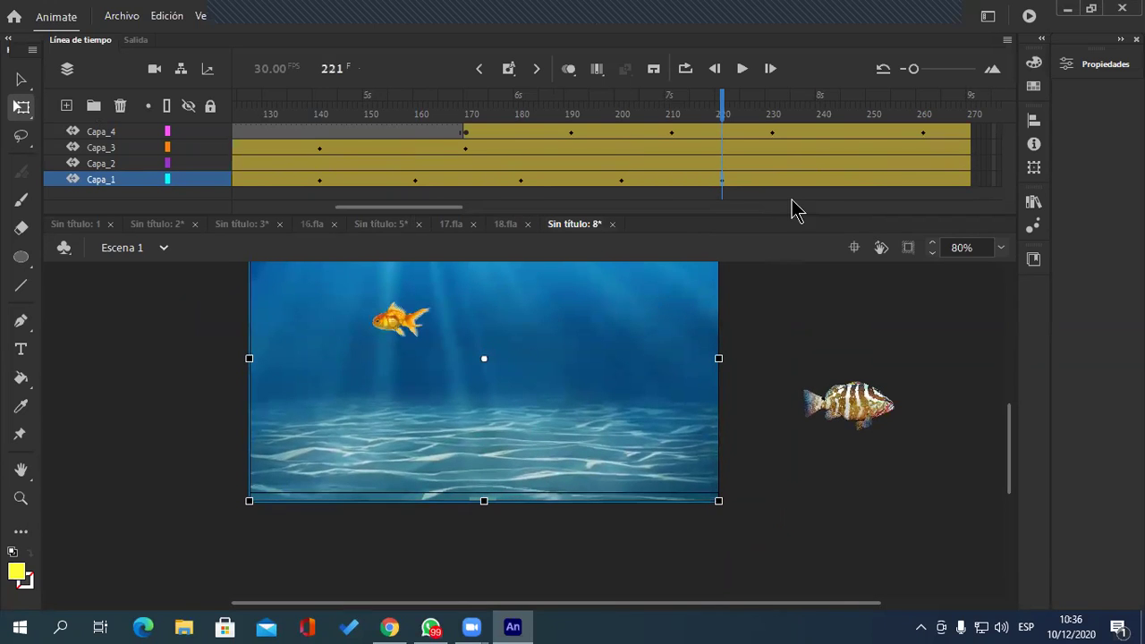
click(827, 183)
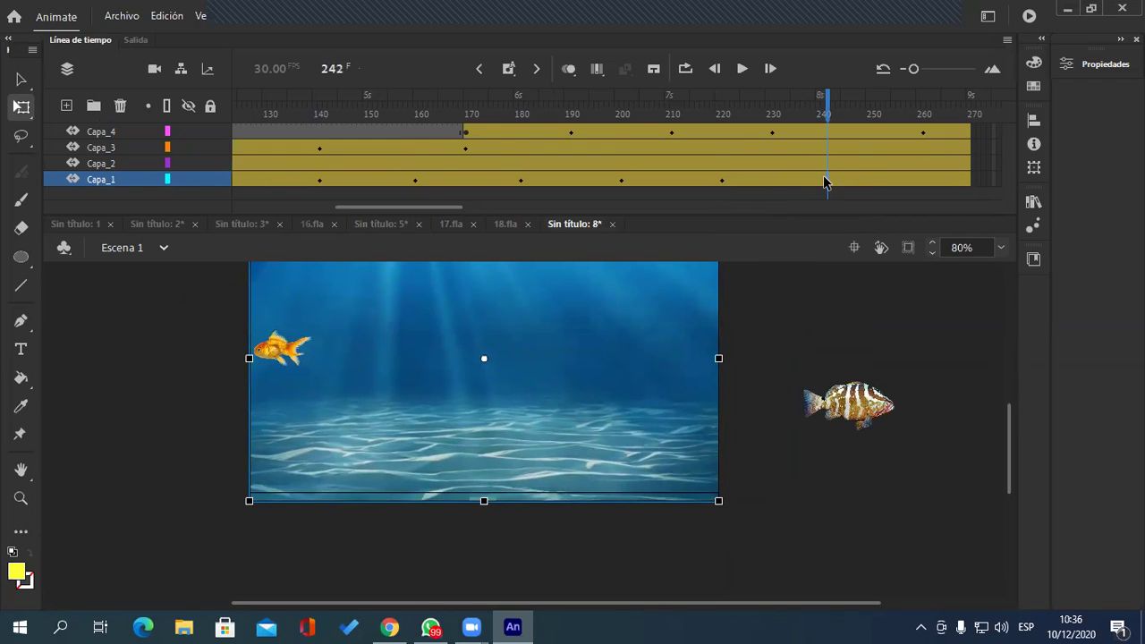
click(823, 183)
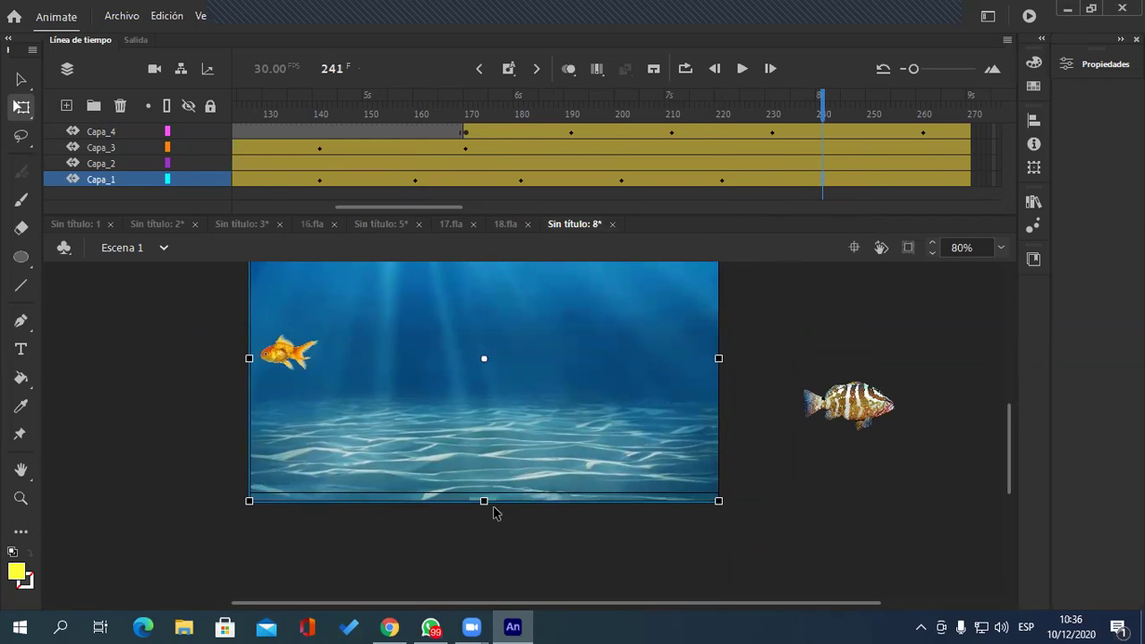
drag(484, 499, 490, 495)
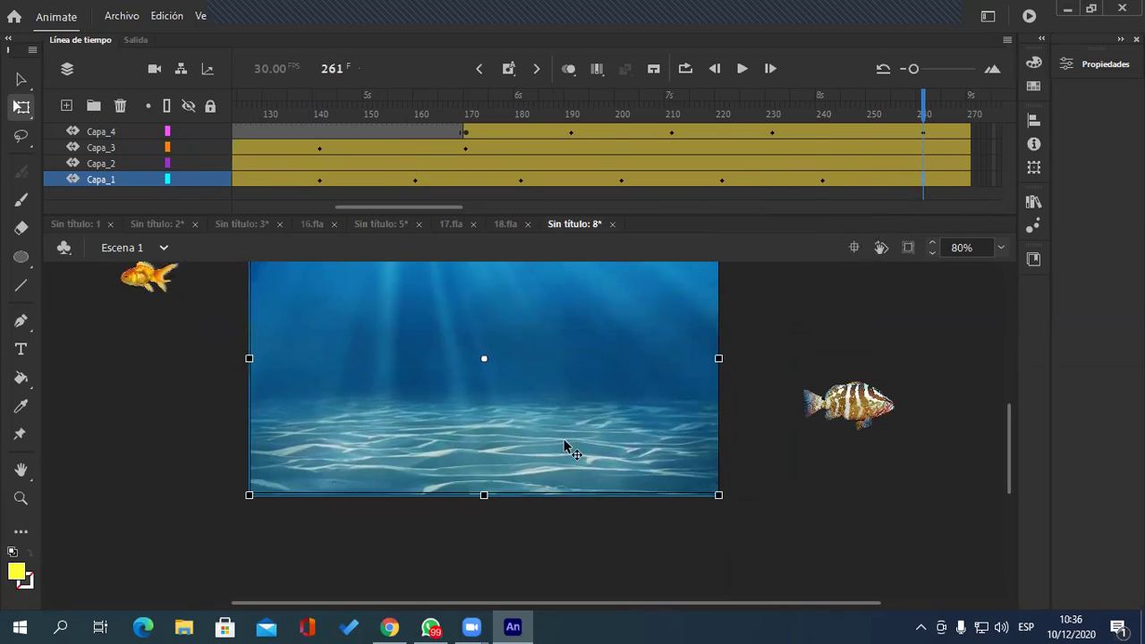
drag(483, 499, 483, 502)
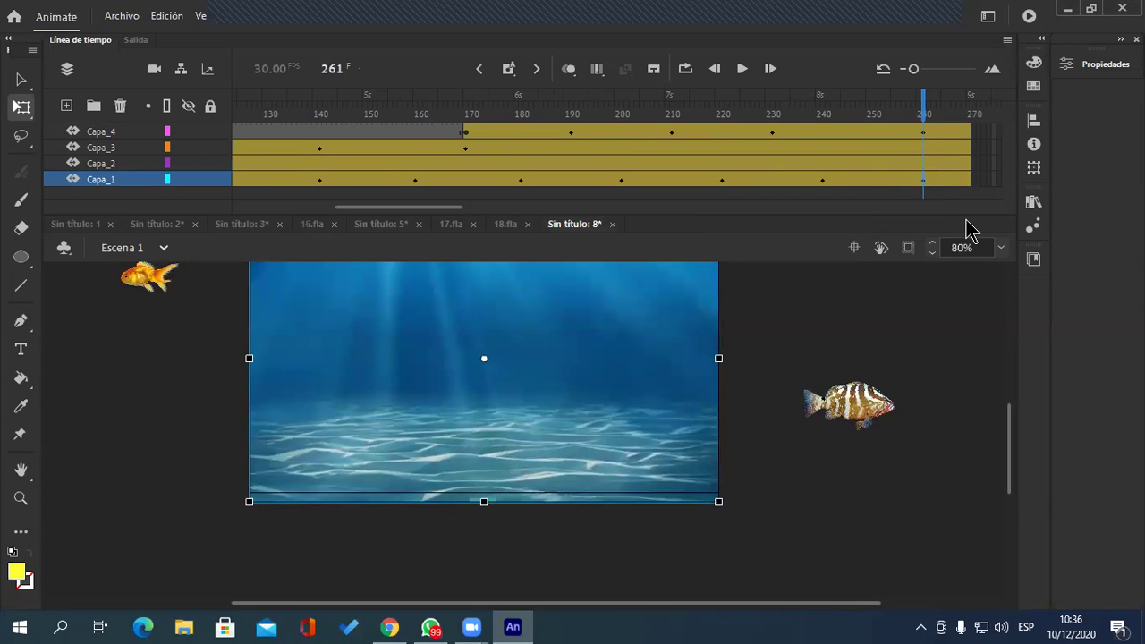
Step: Test the movie again to check the seabed ripple up to the end, and close the preview
key(ctrl+Return)
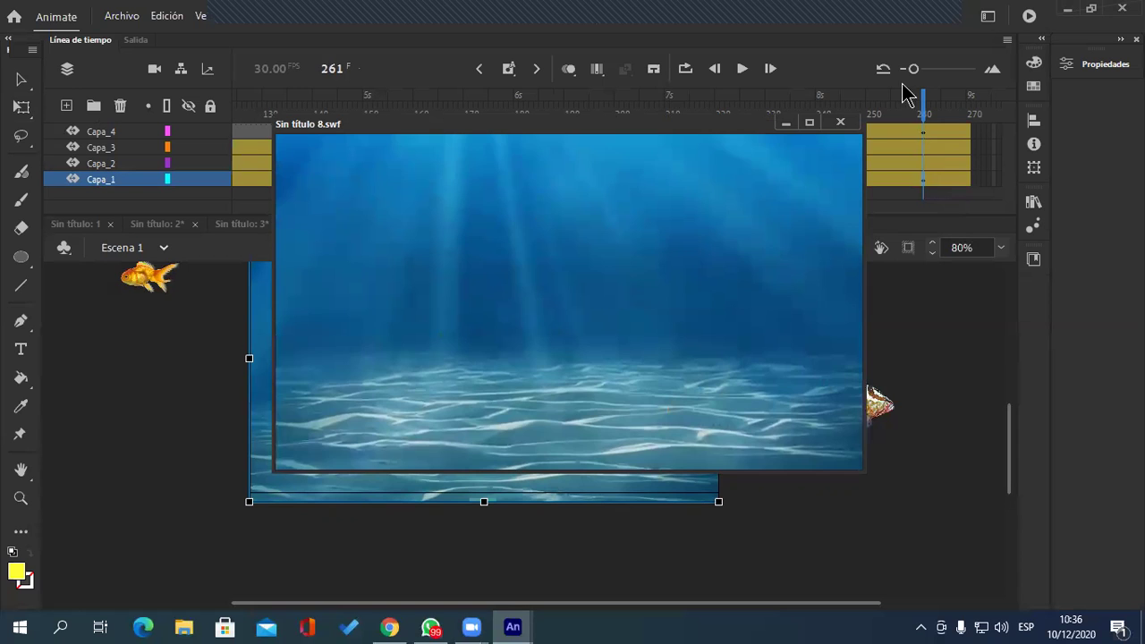
click(840, 122)
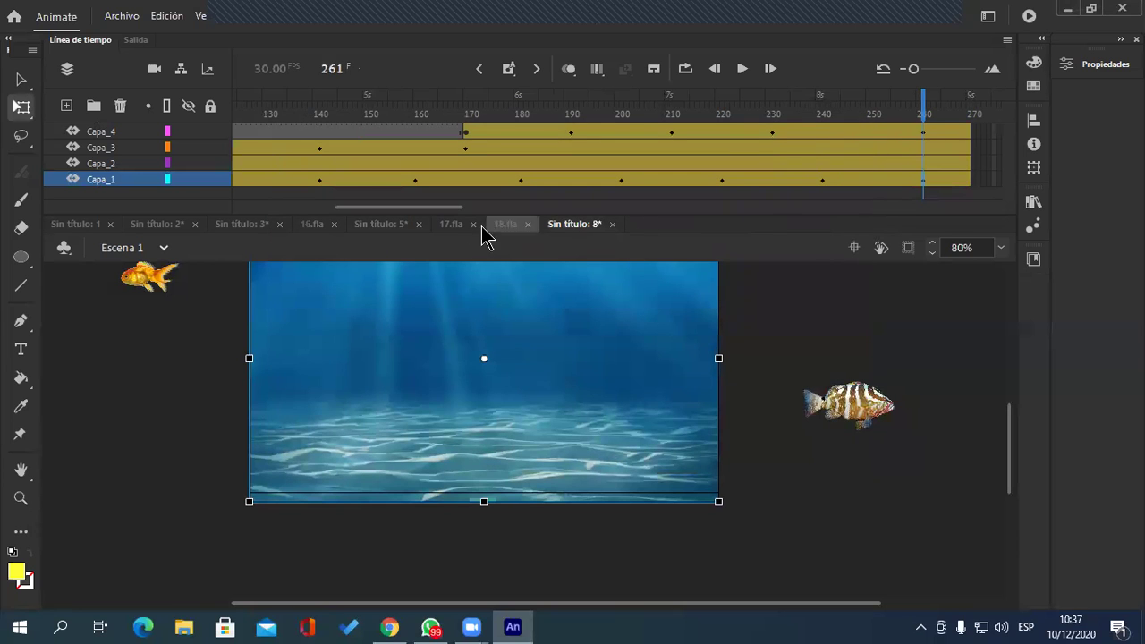
Step: Add a new layer above Capa_4 and insert a keyframe at frame 270 on it
drag(436, 211, 452, 211)
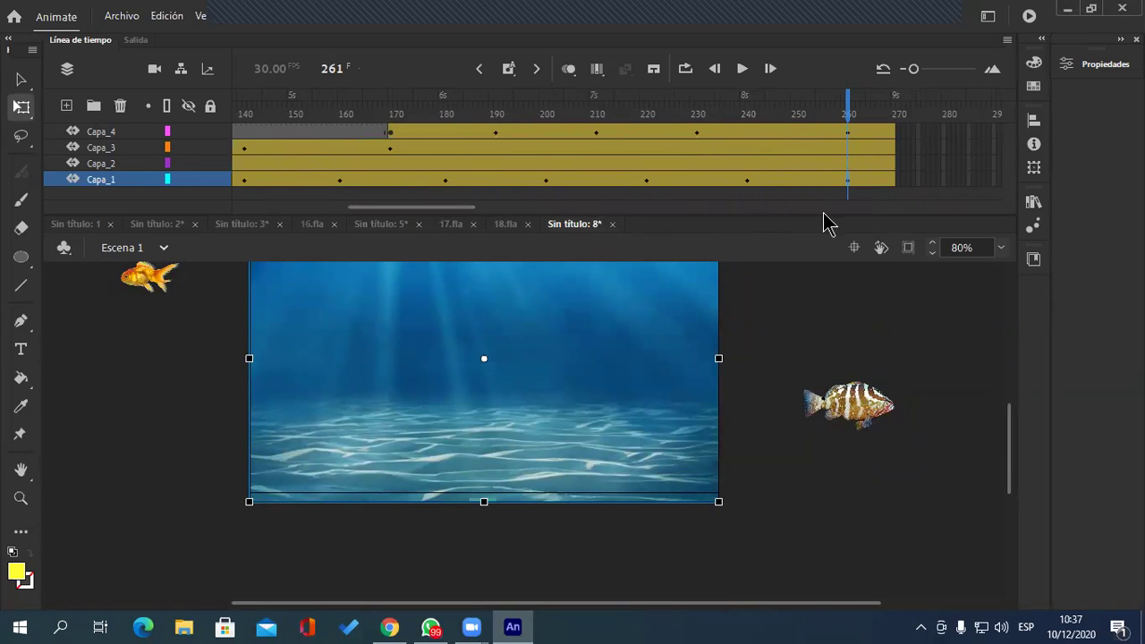
drag(459, 217, 374, 219)
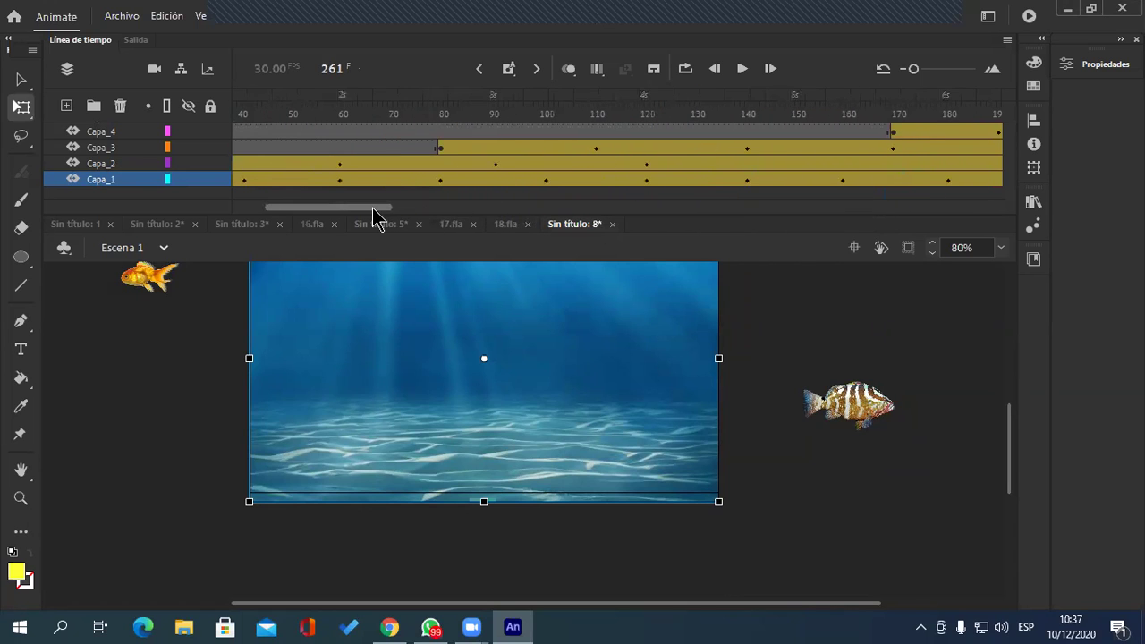
click(110, 135)
click(67, 106)
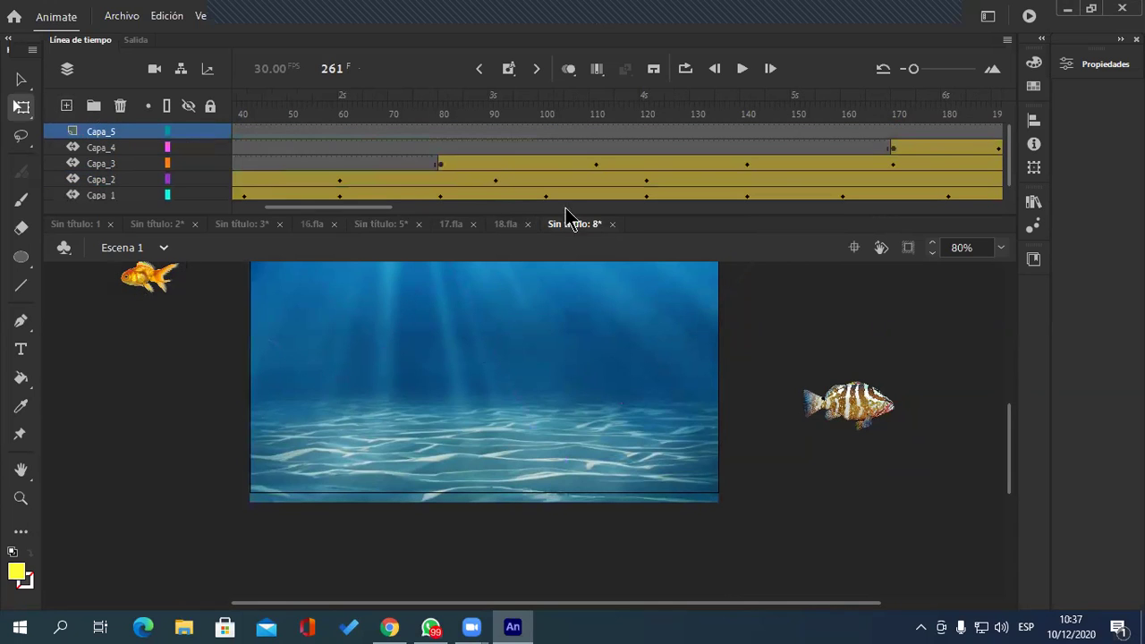
drag(395, 208, 512, 213)
click(677, 133)
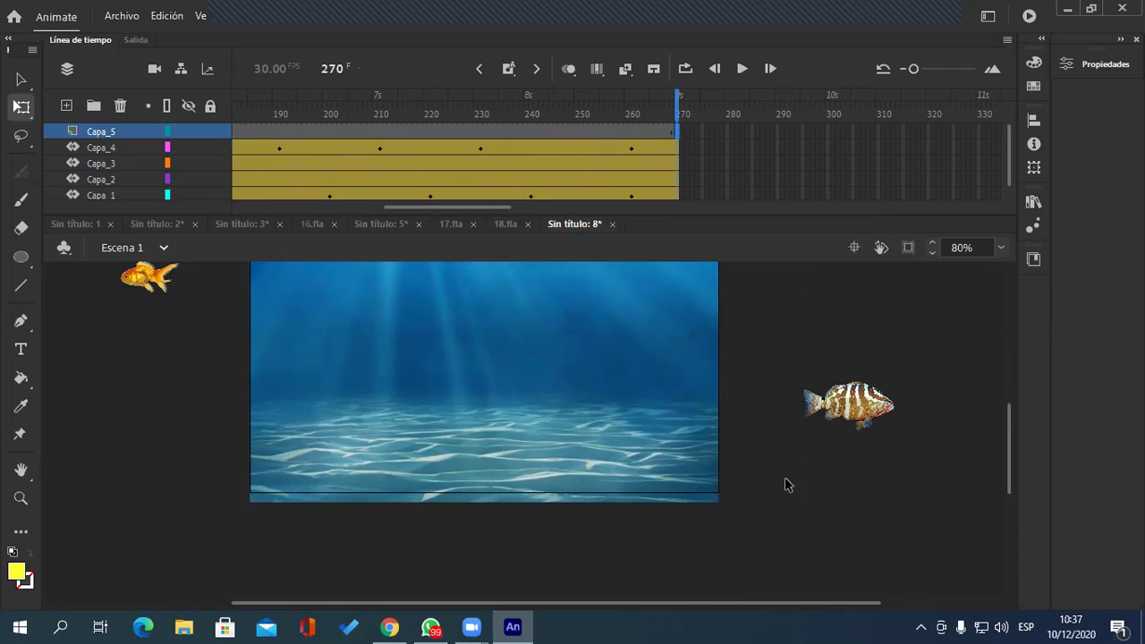
Step: Add the title text "MUNDO MARINO" above the stage and shift it left over the stage's width
scroll(785, 483, up, 2)
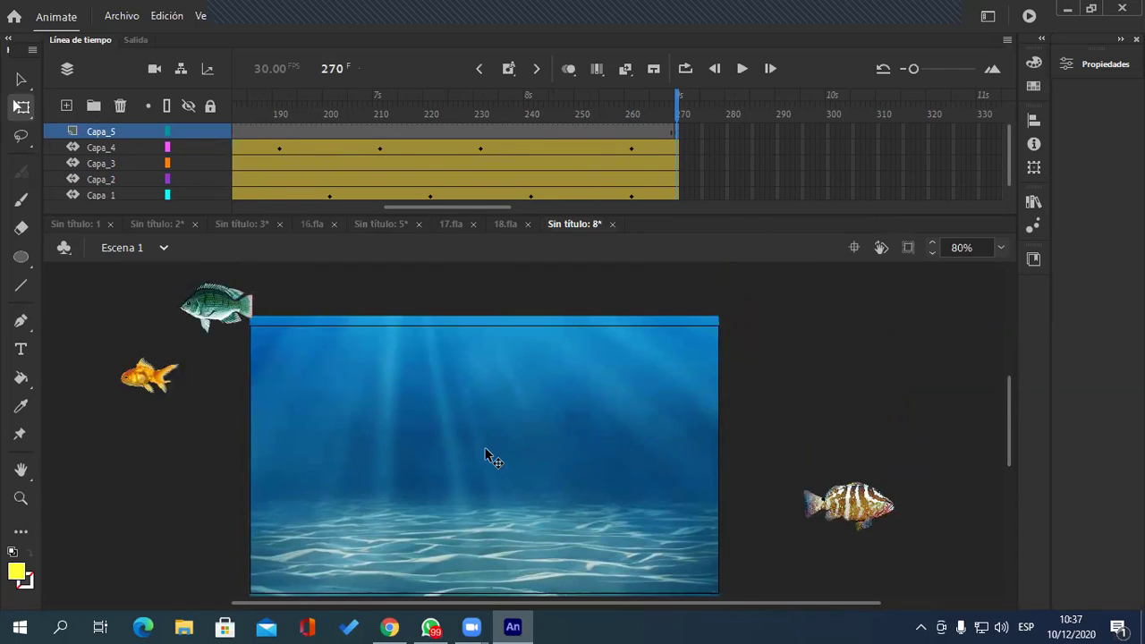
scroll(490, 458, up, 2)
click(21, 349)
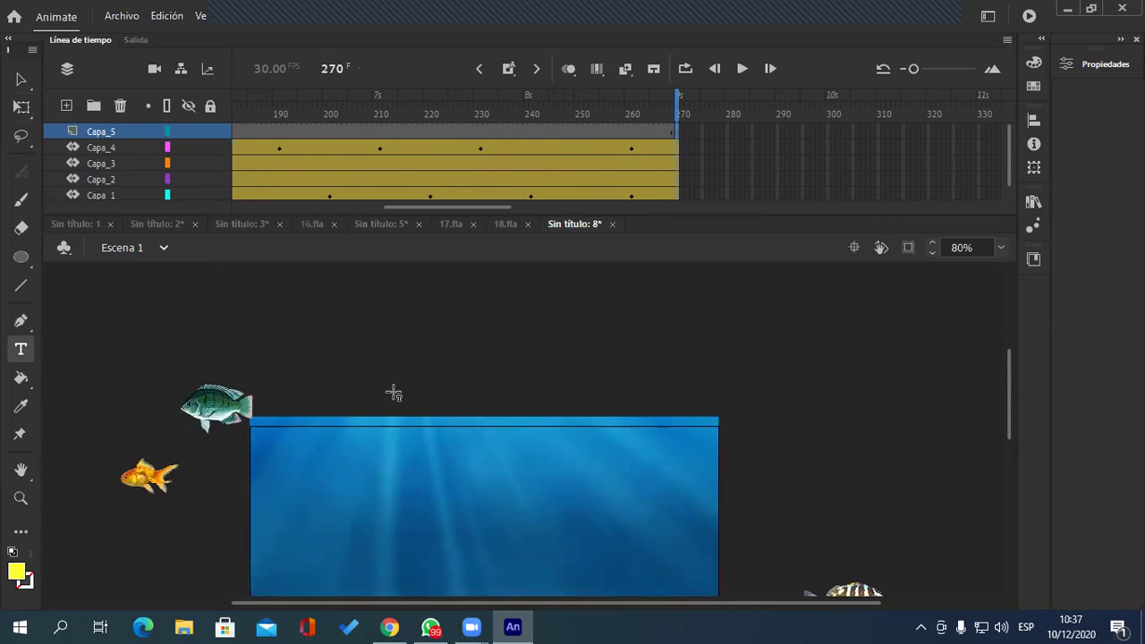
click(395, 348)
text(MUNDO)
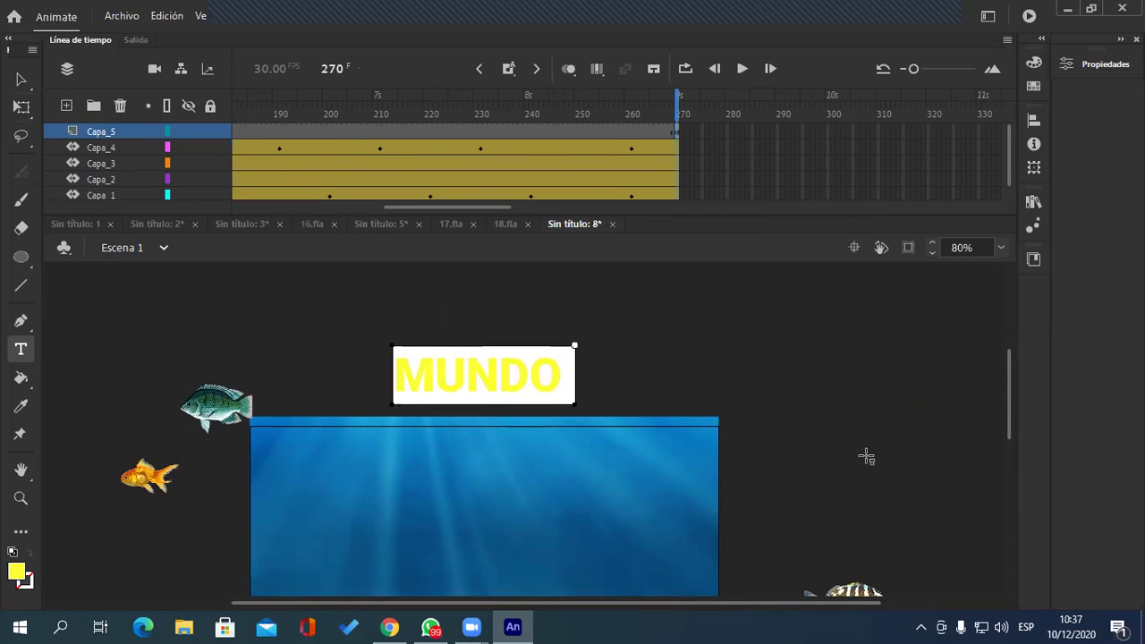
text( MARINO)
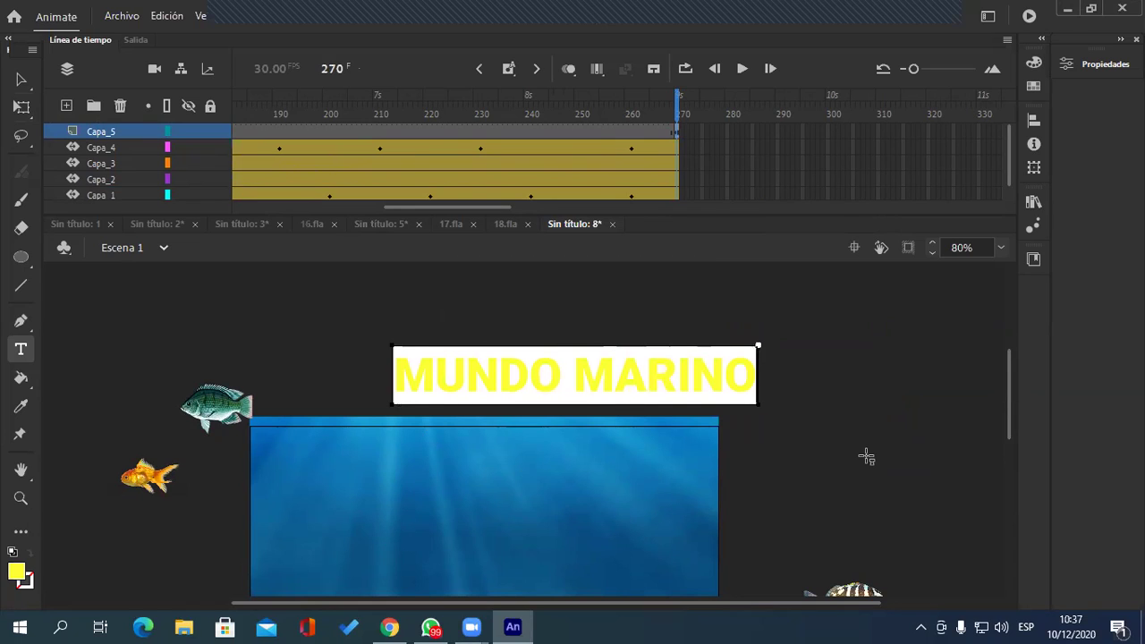
click(21, 79)
drag(594, 366, 506, 367)
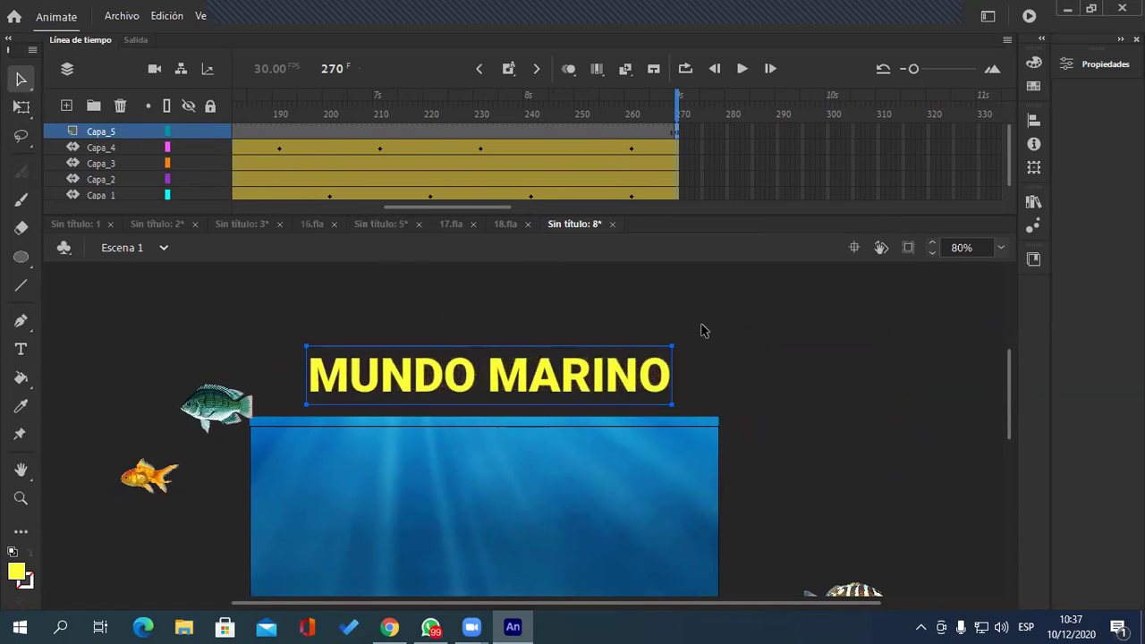
Step: Set the title's font size to 50 pt and its fill colour to blue
click(1091, 70)
click(725, 420)
text(50)
key(Return)
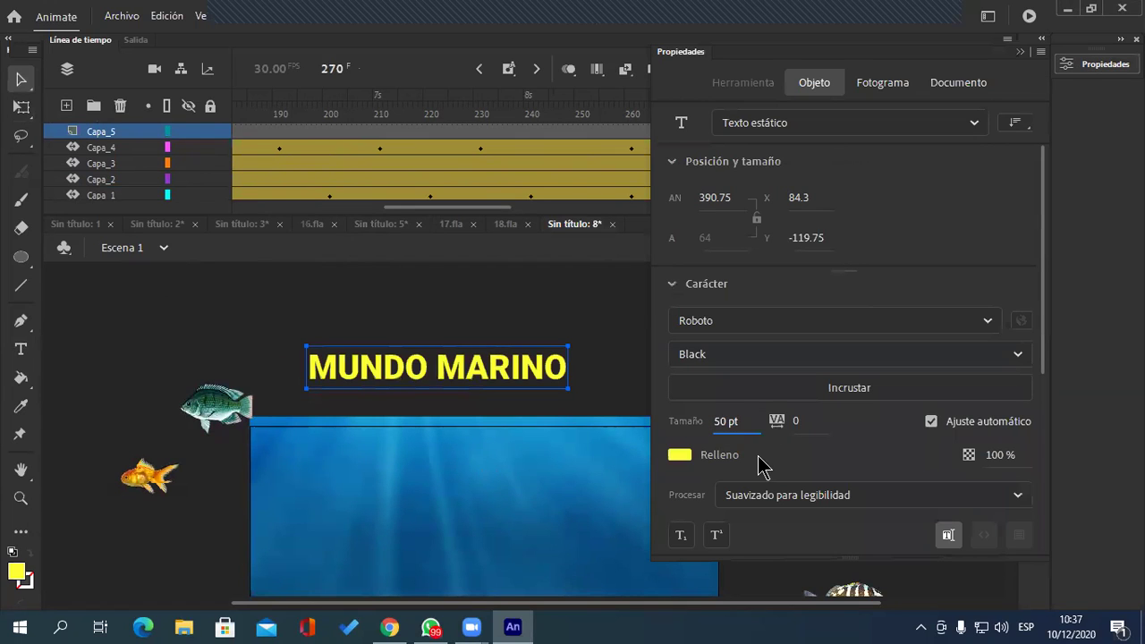
click(681, 456)
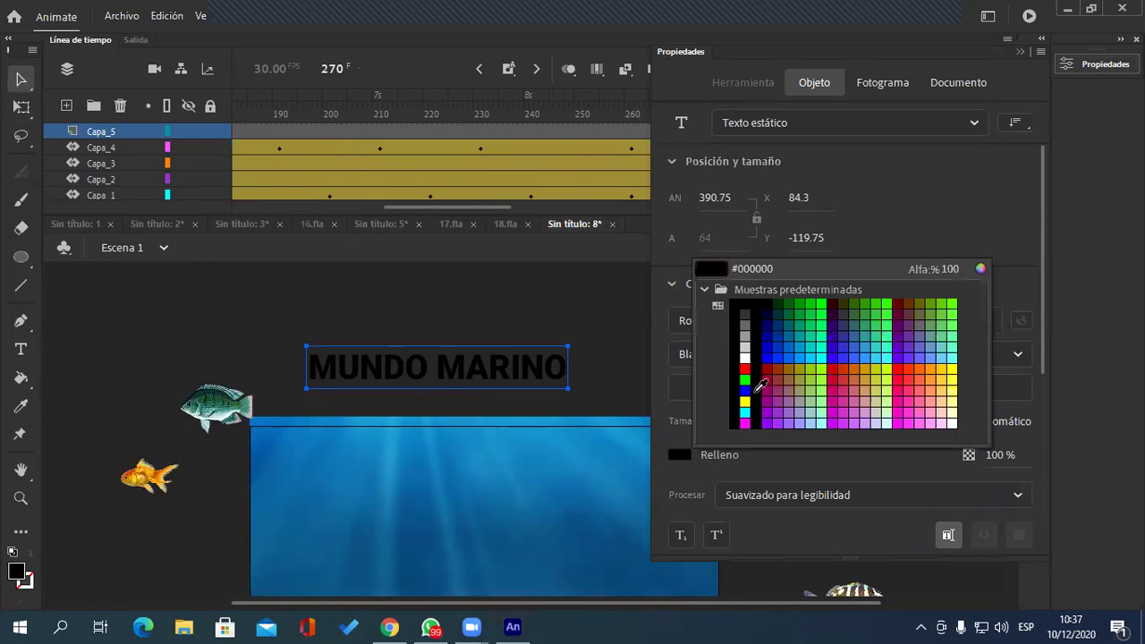
click(746, 390)
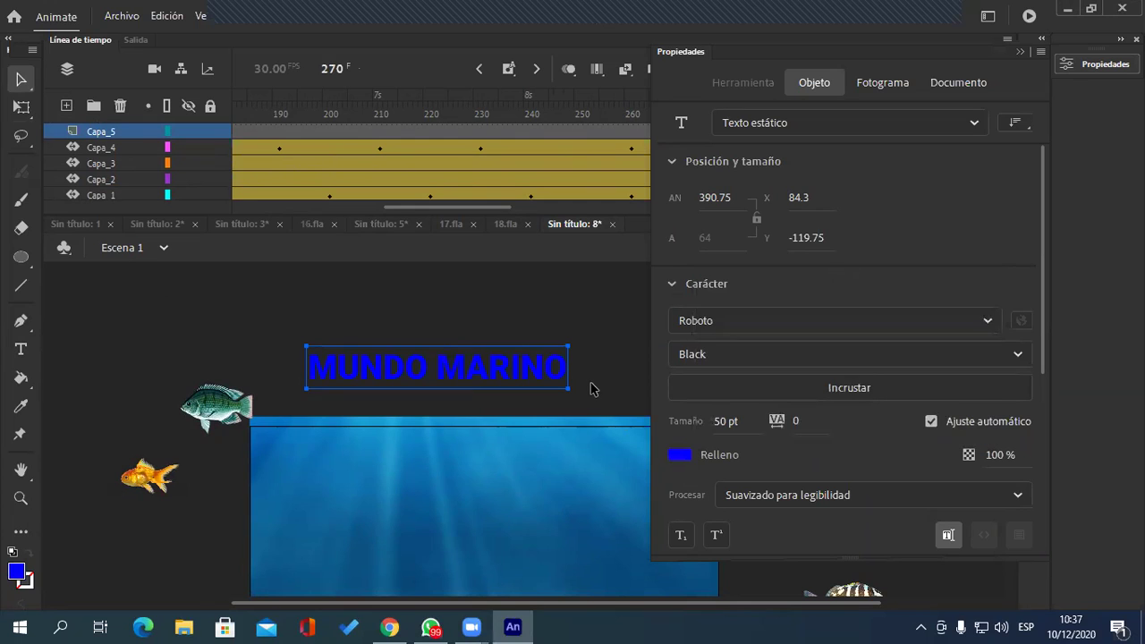
Step: Centre the "MUNDO MARINO" title horizontally just above the stage's top edge
scroll(591, 378, down, 2)
drag(534, 291, 585, 310)
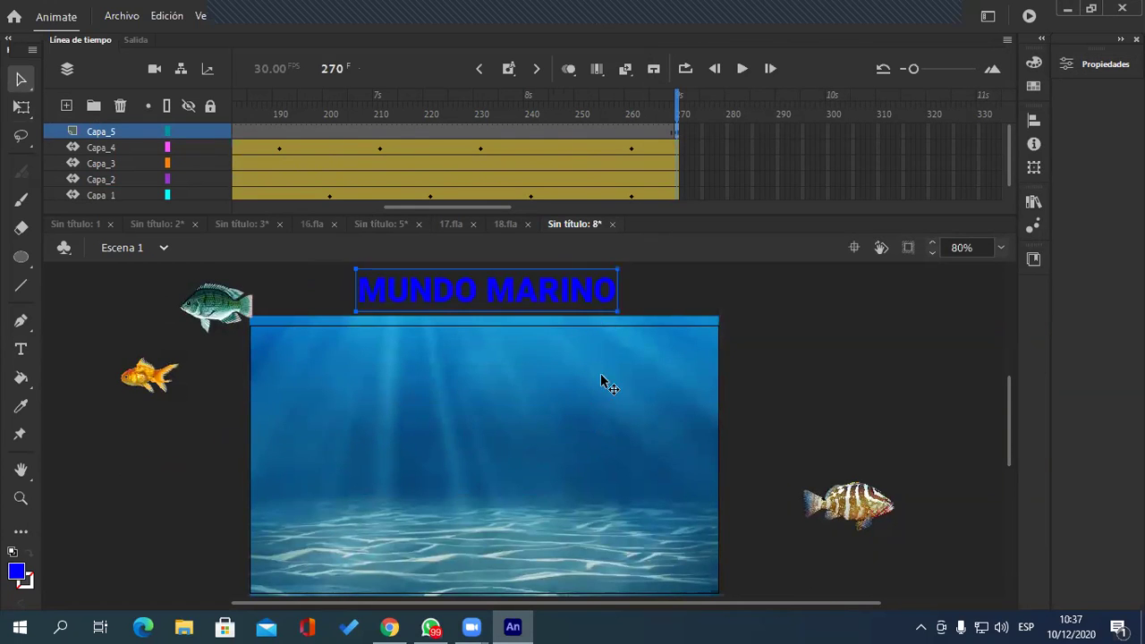
scroll(685, 463, down, 2)
scroll(685, 462, up, 2)
scroll(713, 428, down, 1)
drag(582, 332, 578, 313)
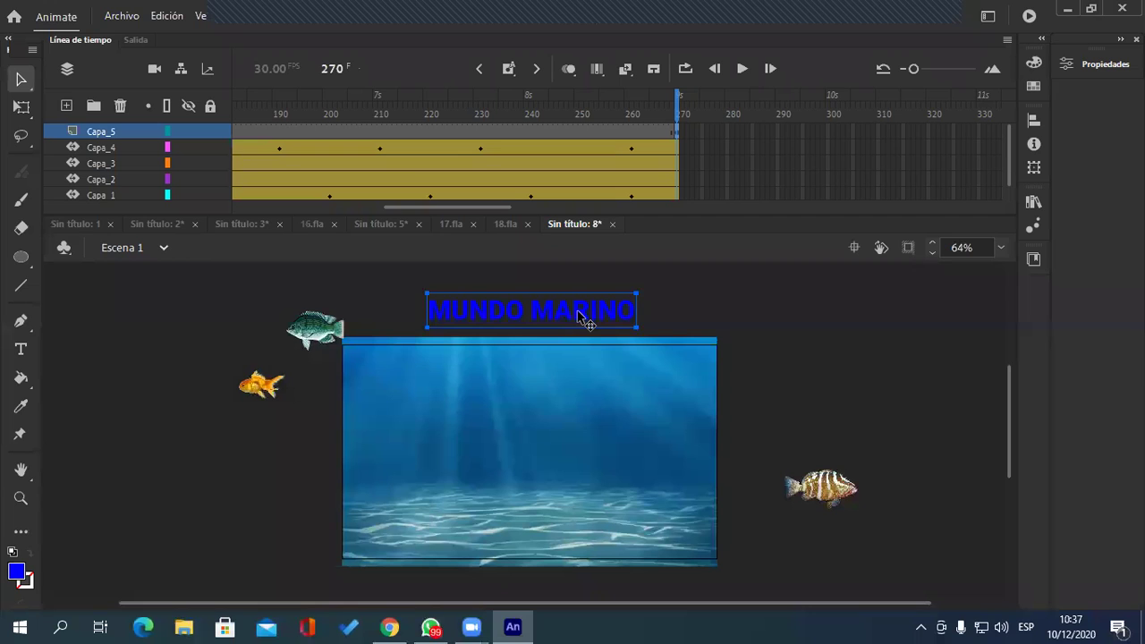
Step: Insert a keyframe at frame 300 on Capa_5 and move the title down to the stage's bottom edge
drag(475, 208, 516, 207)
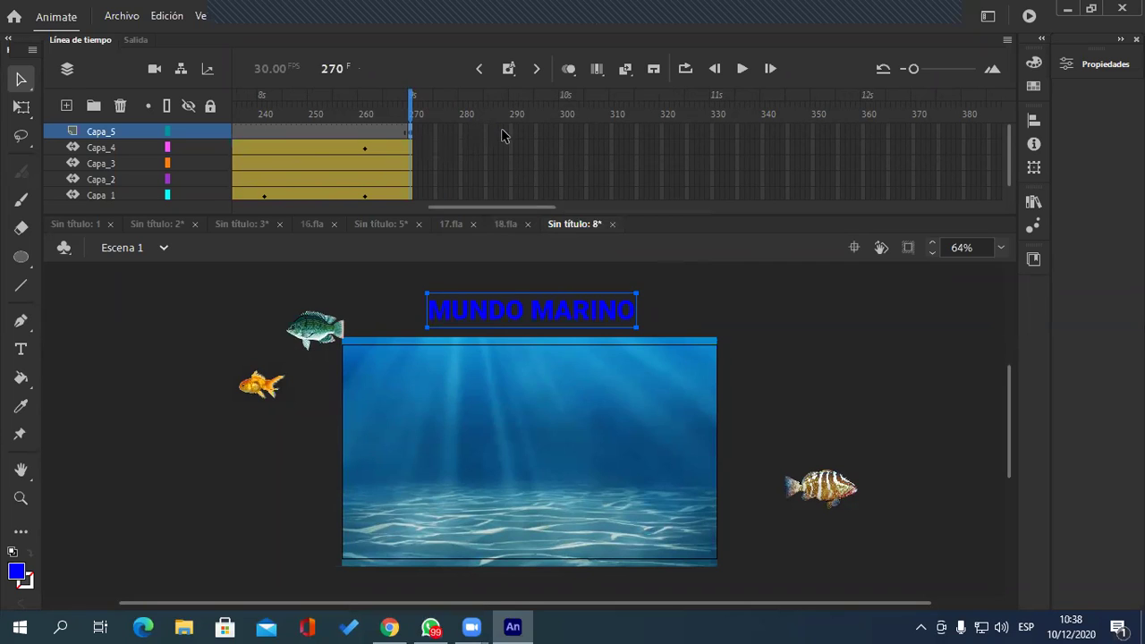
click(561, 131)
key(F6)
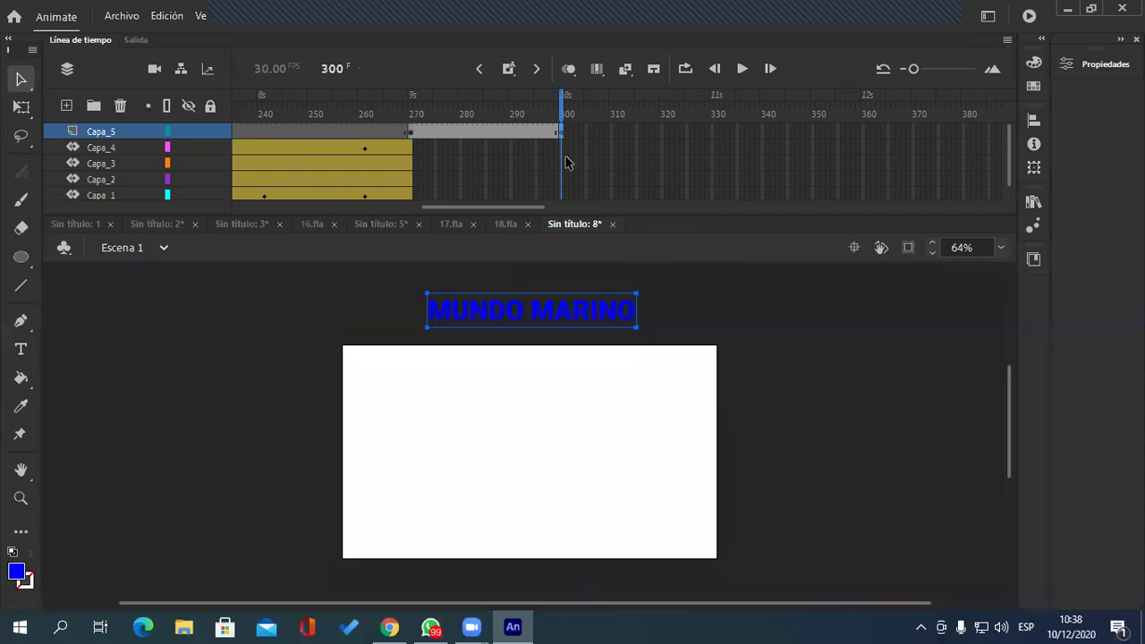
drag(595, 320, 610, 562)
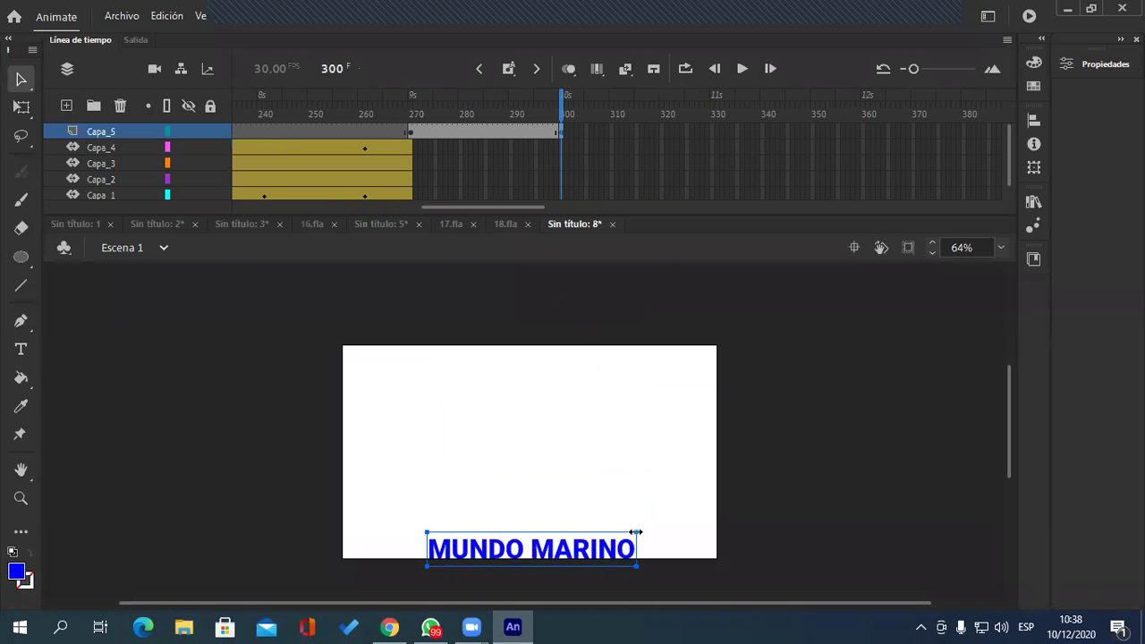
Step: Insert a keyframe at frame 330 on Capa_5 and move the MUNDO MARINO title up to the upper part of the stage
click(713, 133)
key(F6)
drag(614, 565, 603, 409)
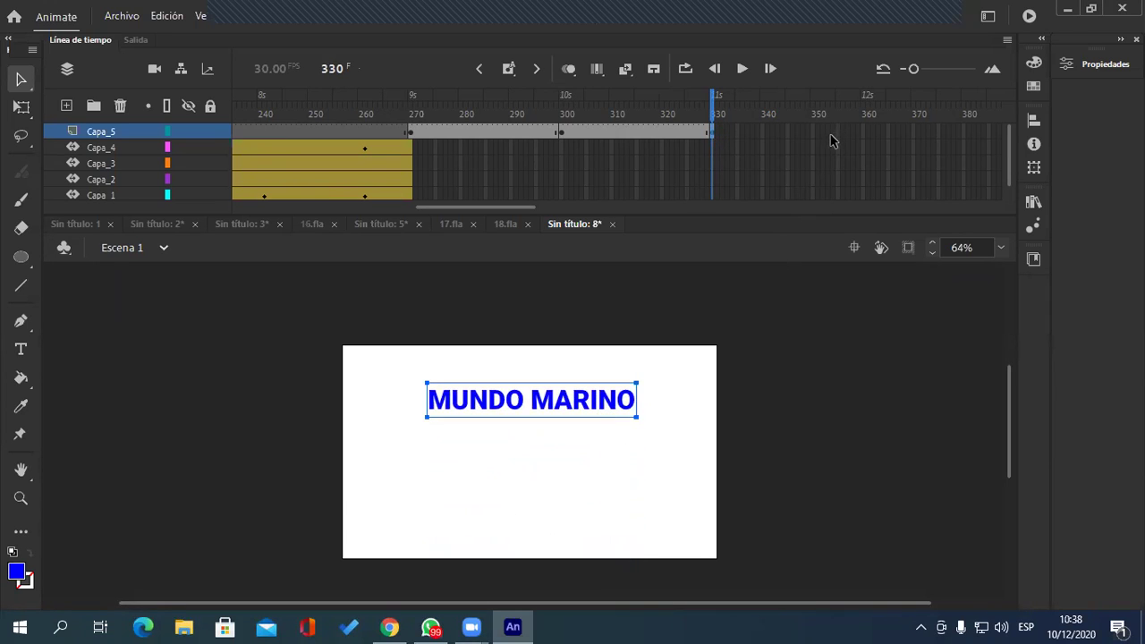
Step: Create classic tweens on Capa_5 for the spans from frame 270 to 300 and from 300 to 330
right_click(505, 135)
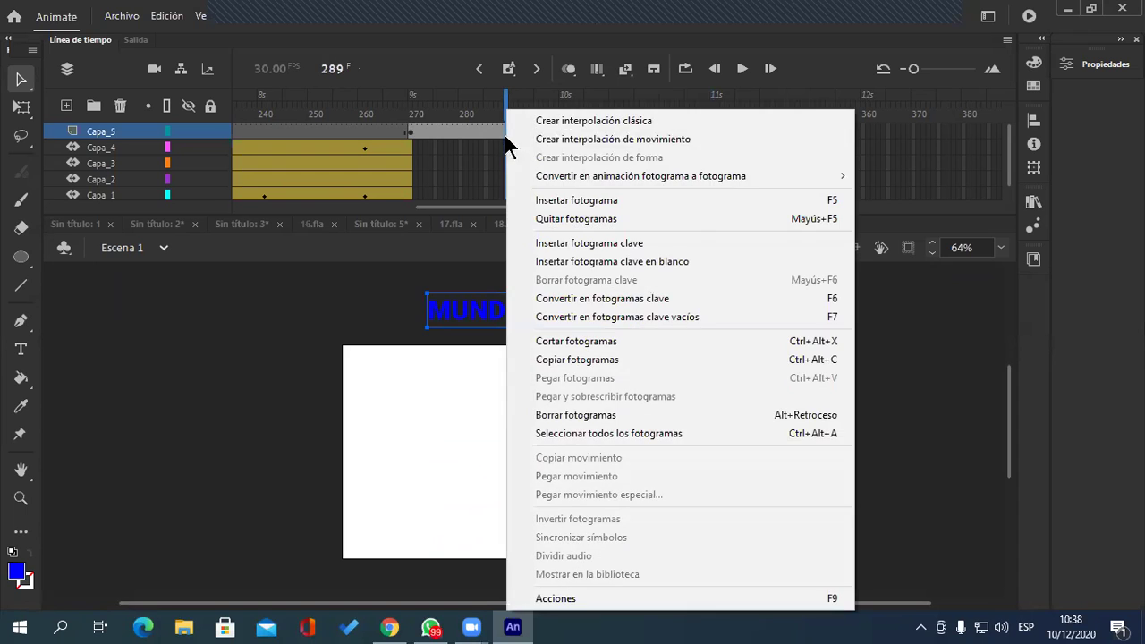
click(567, 120)
right_click(618, 134)
click(706, 121)
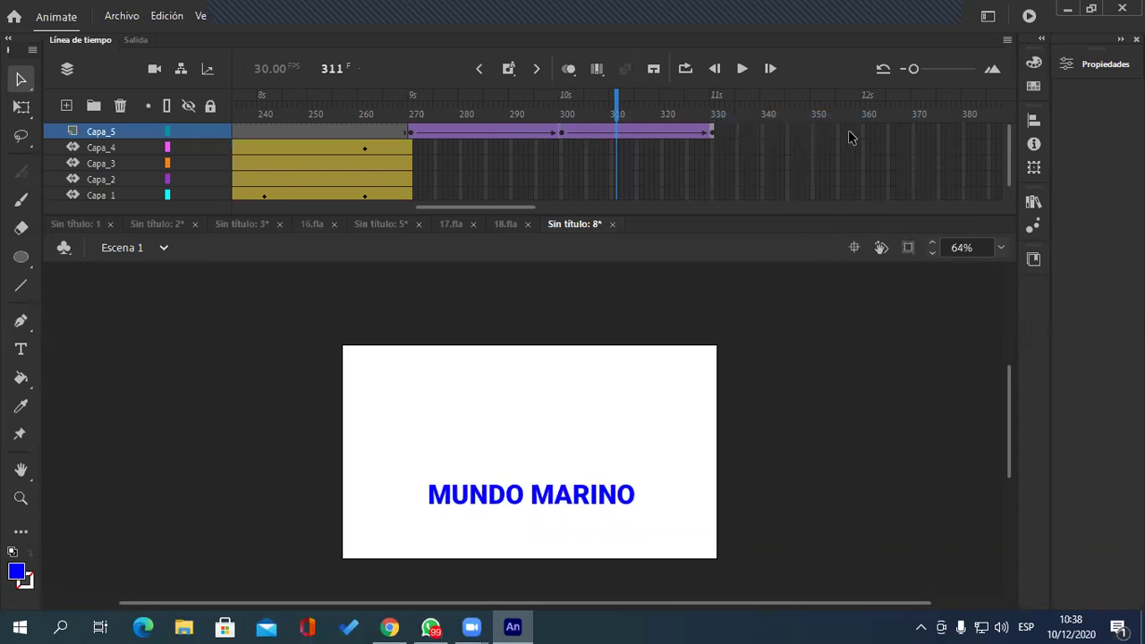
Step: Create a classic tween on Capa_5 from frame 330 to a new keyframe at 360, shrinking the title there to about a third
click(863, 131)
key(F5)
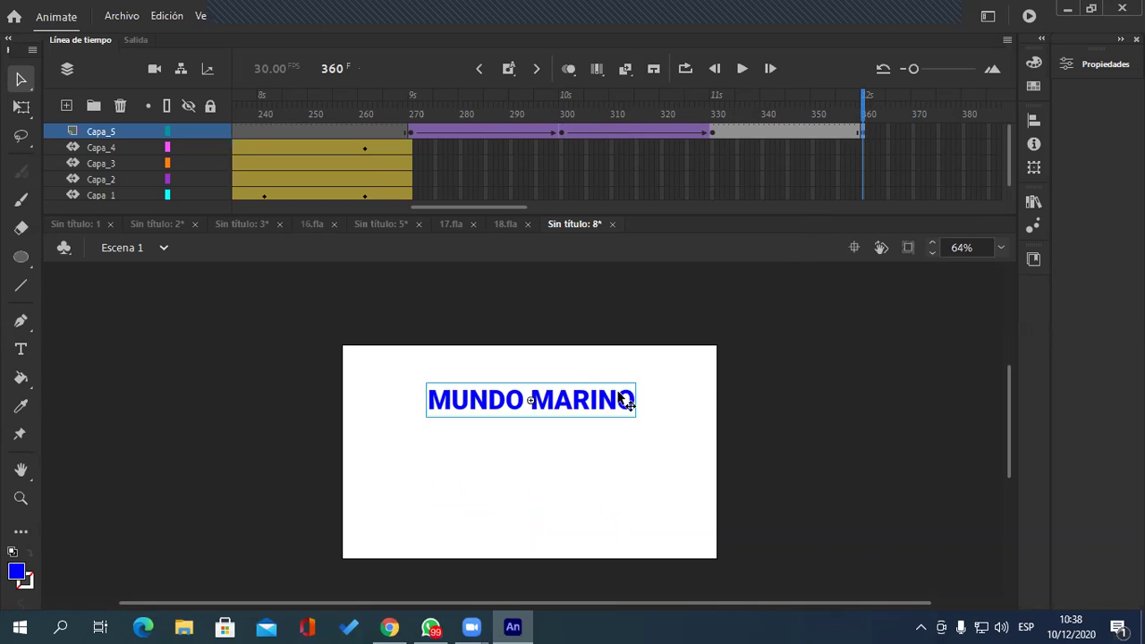
click(22, 107)
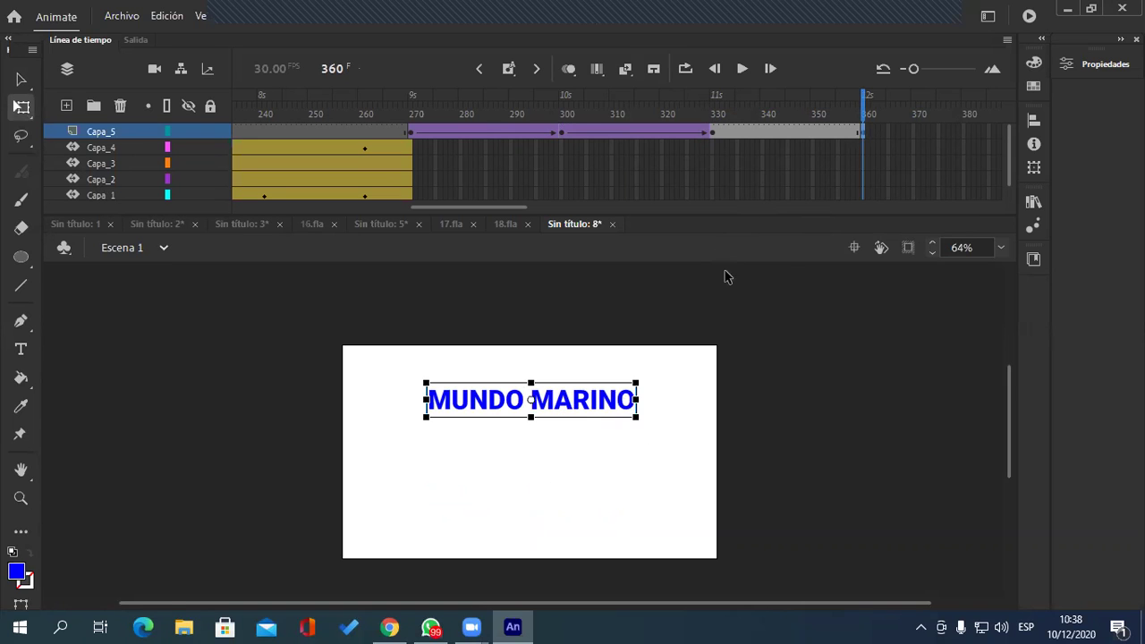
right_click(783, 141)
click(737, 133)
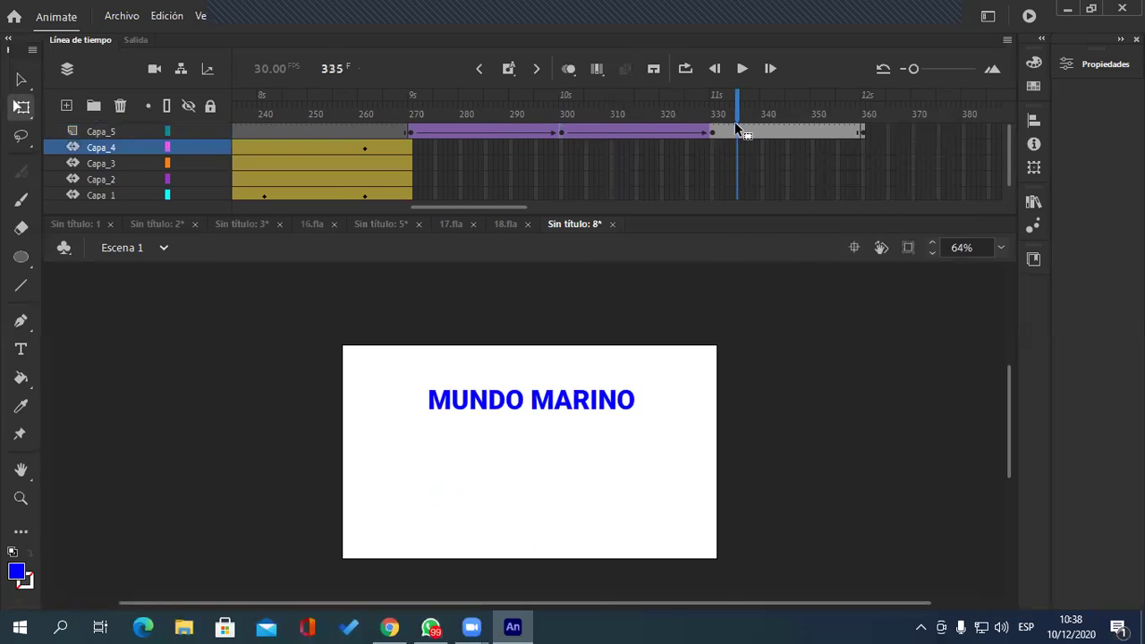
right_click(758, 134)
click(793, 120)
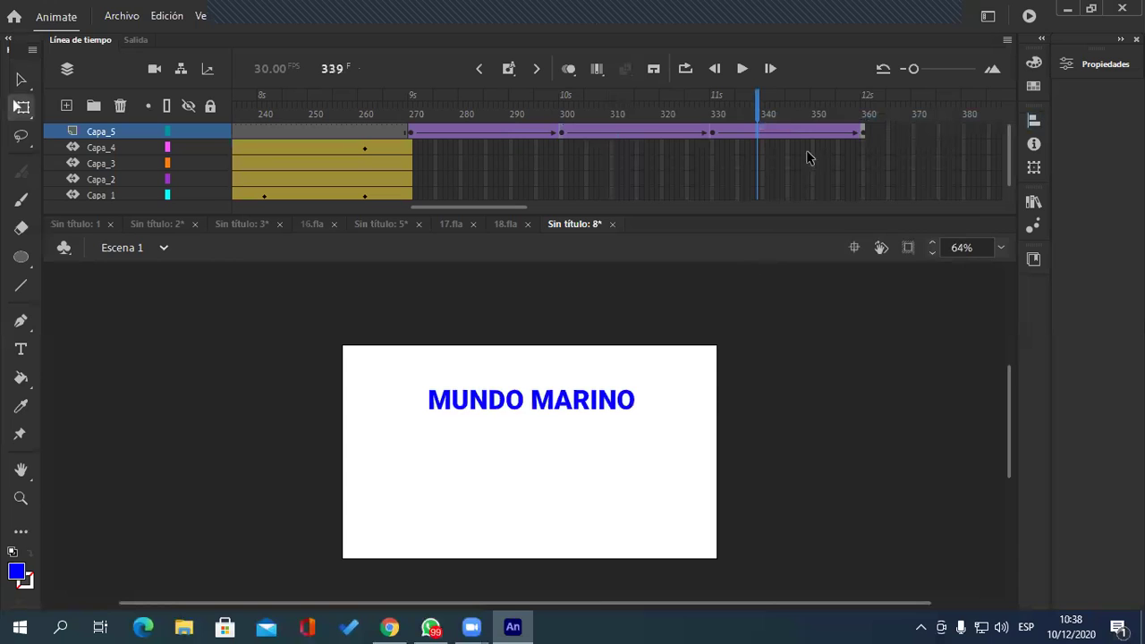
click(863, 133)
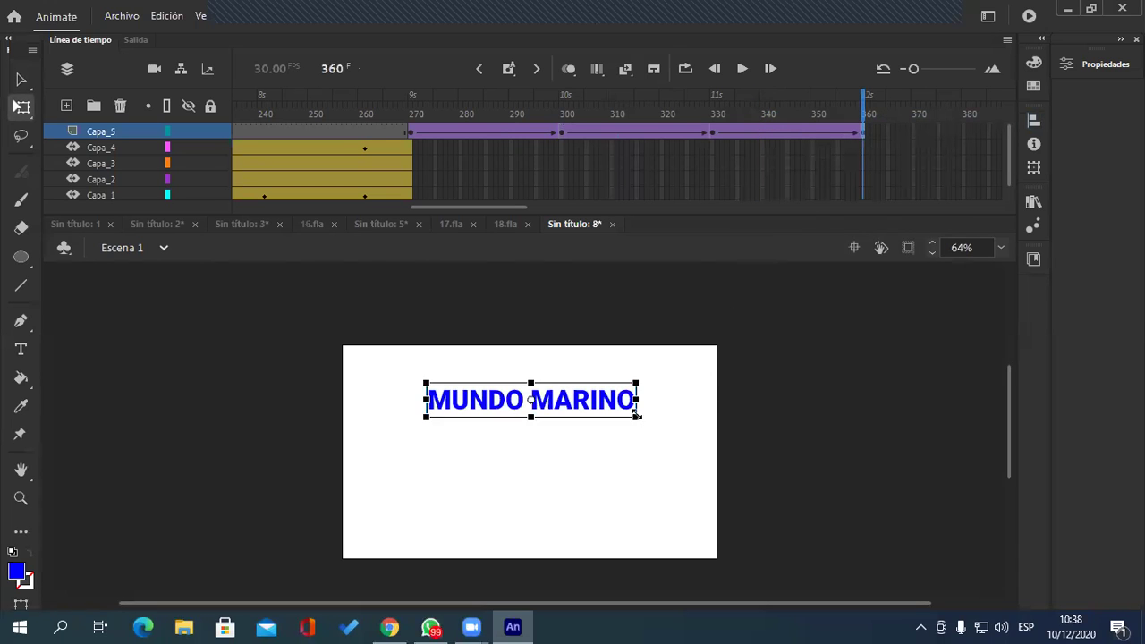
drag(634, 415, 624, 405)
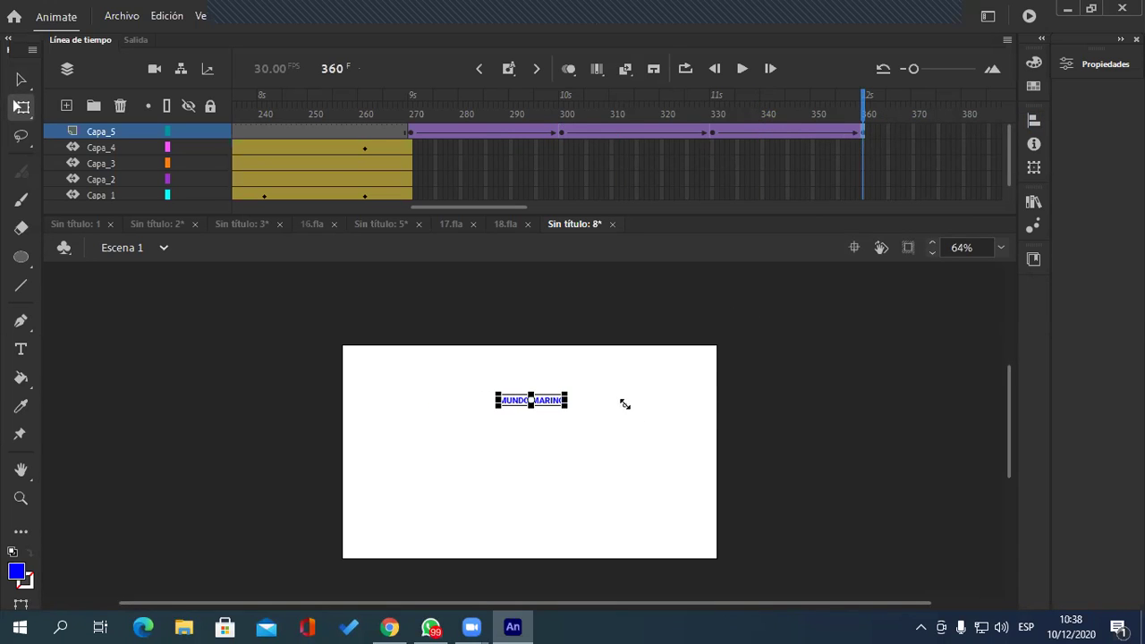
Step: Create a classic tween on Capa_5 from frame 360 to a new keyframe at 370, enlarging the title there beyond its original size
scroll(526, 208, right, 3)
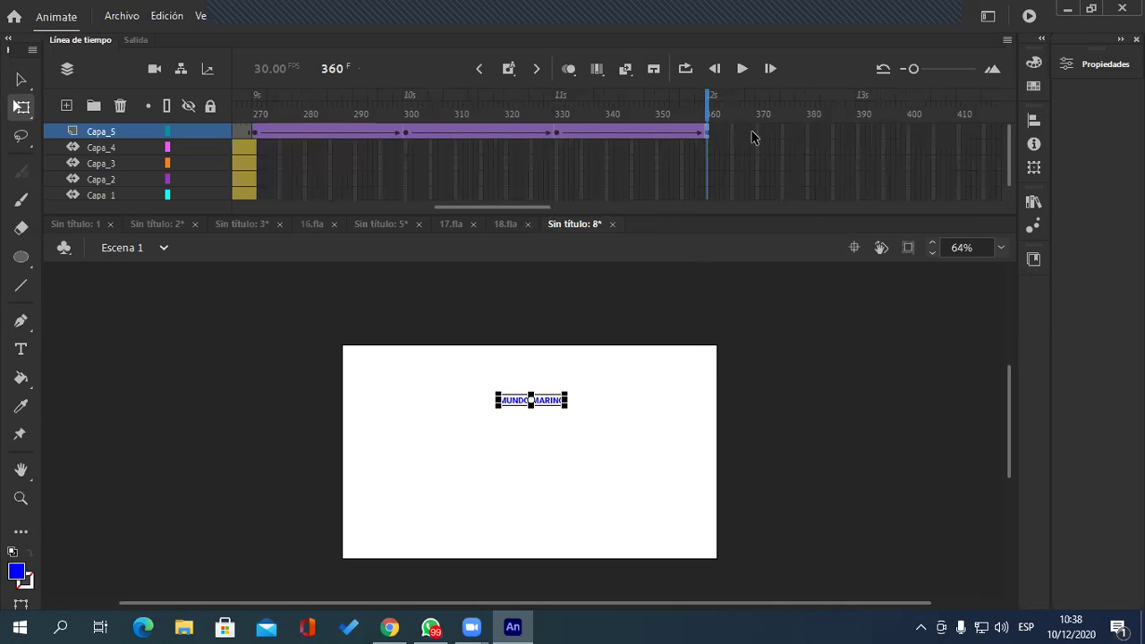
click(757, 131)
key(F5)
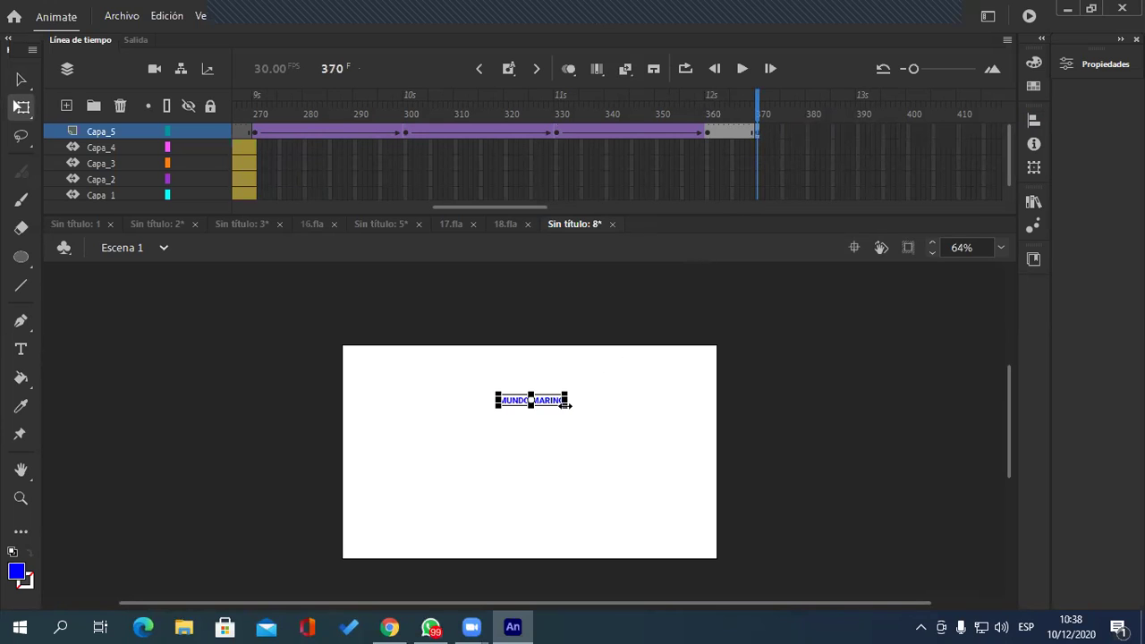
drag(565, 392, 665, 365)
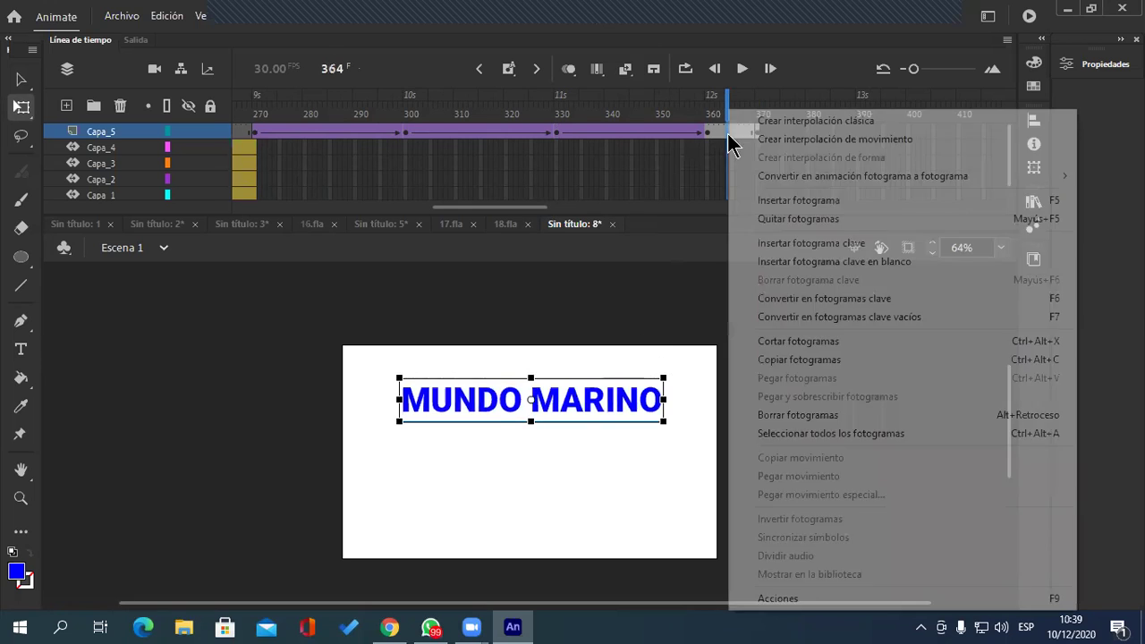
right_click(728, 132)
click(798, 122)
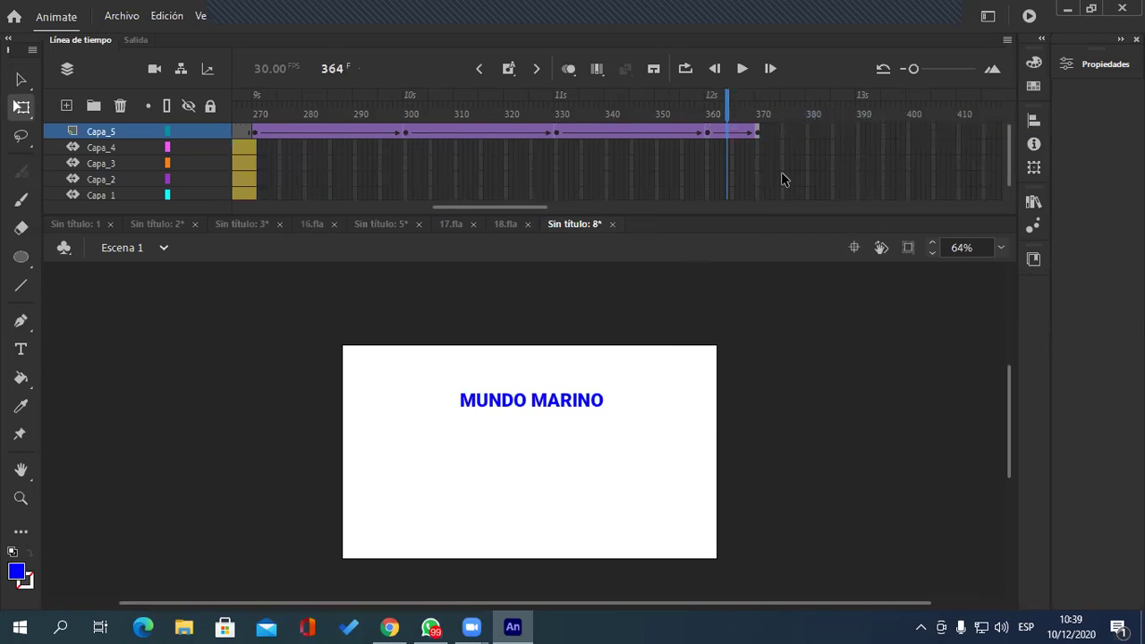
Step: Set the easing effect of the title's tween between frames 330 and 360 to Quart Ease-In
click(637, 132)
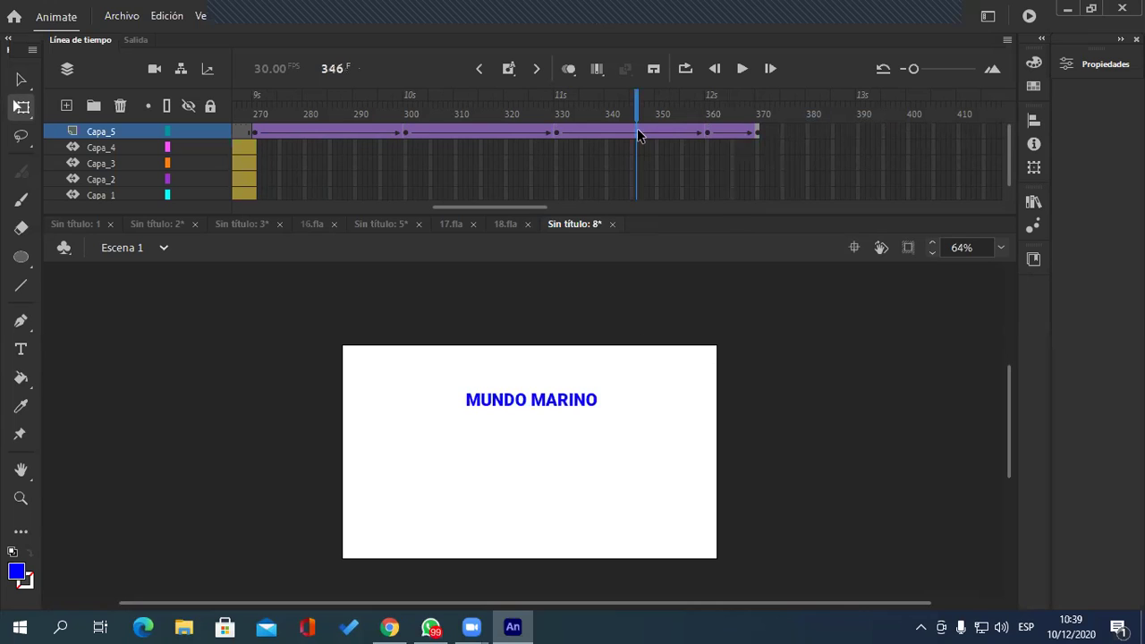
click(1098, 68)
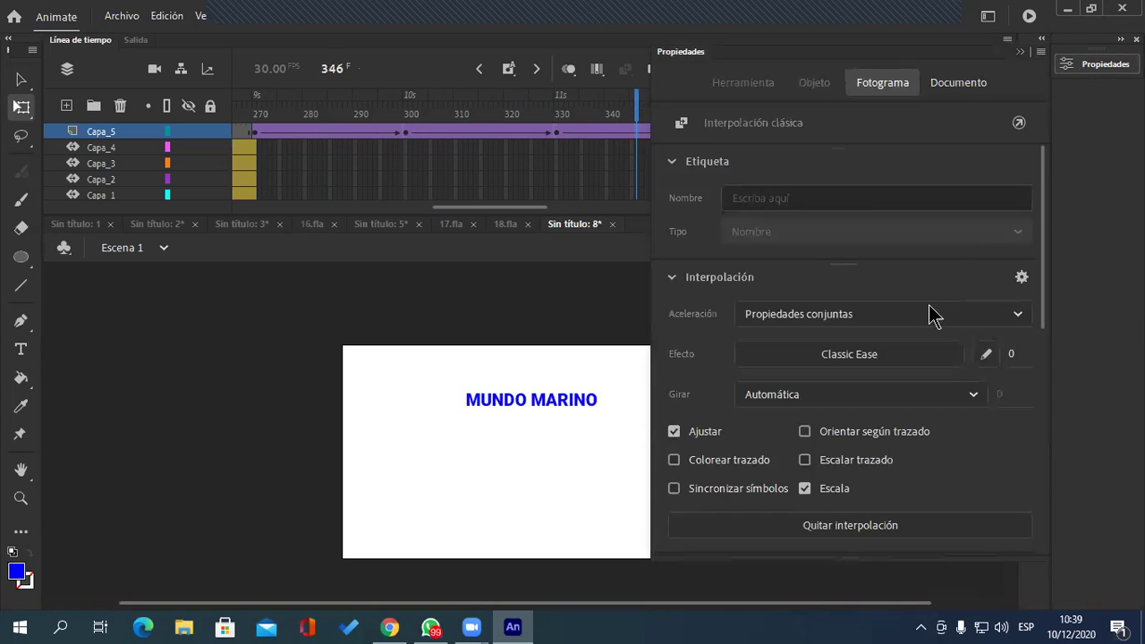
click(843, 355)
click(535, 448)
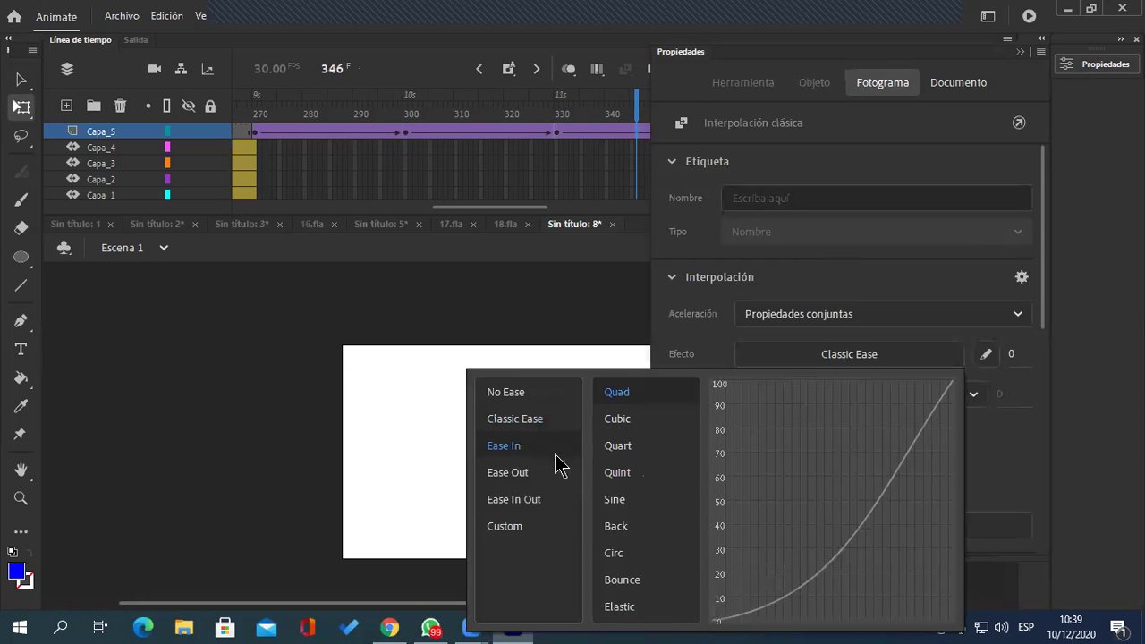
click(641, 447)
click(612, 132)
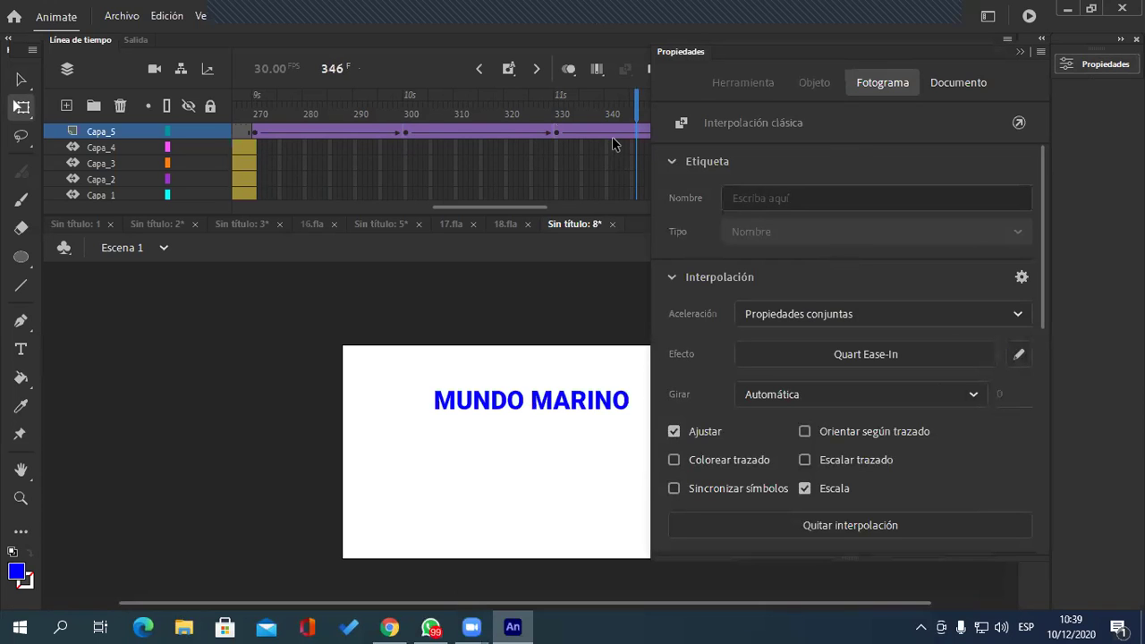
click(1020, 51)
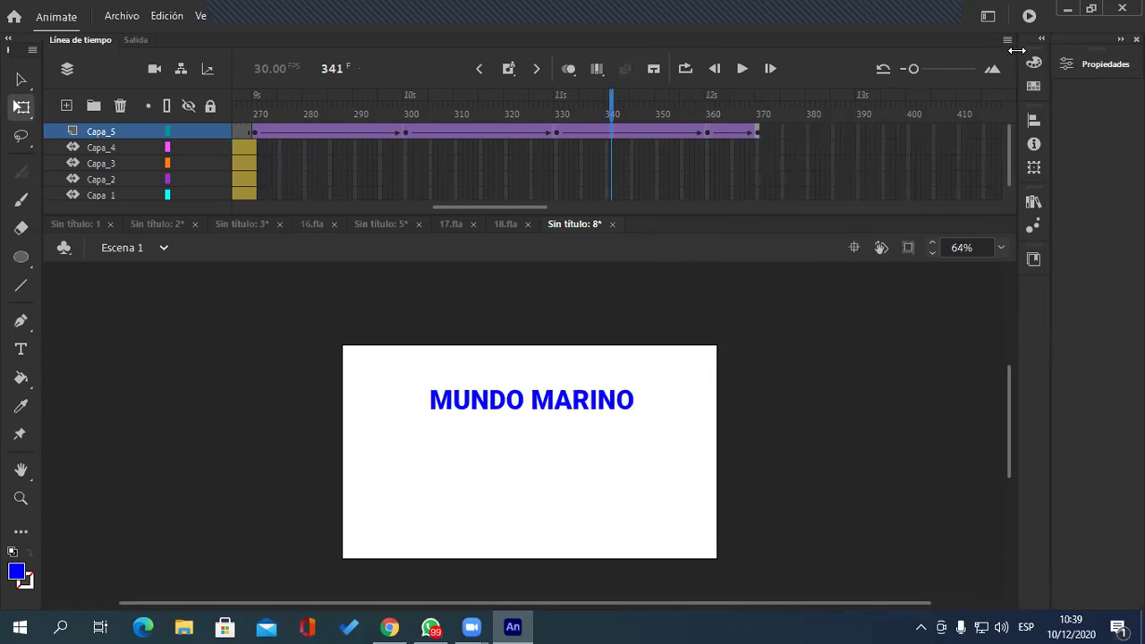
Step: Set the easing effect of the title's tween between frames 360 and 370 to Ease Out Quart
click(733, 133)
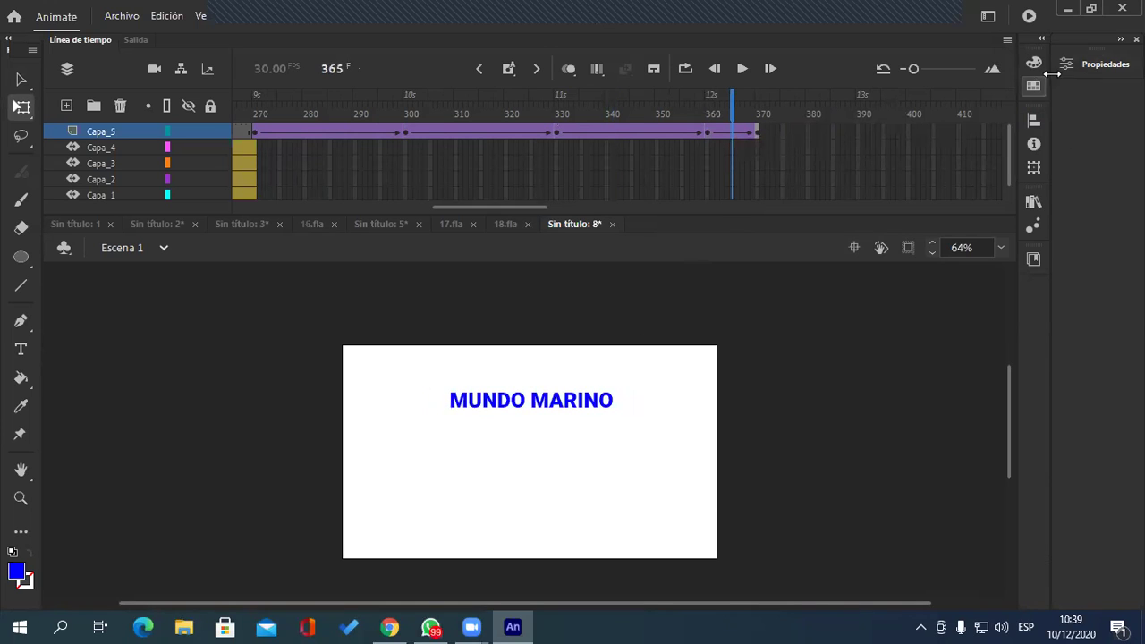
click(729, 144)
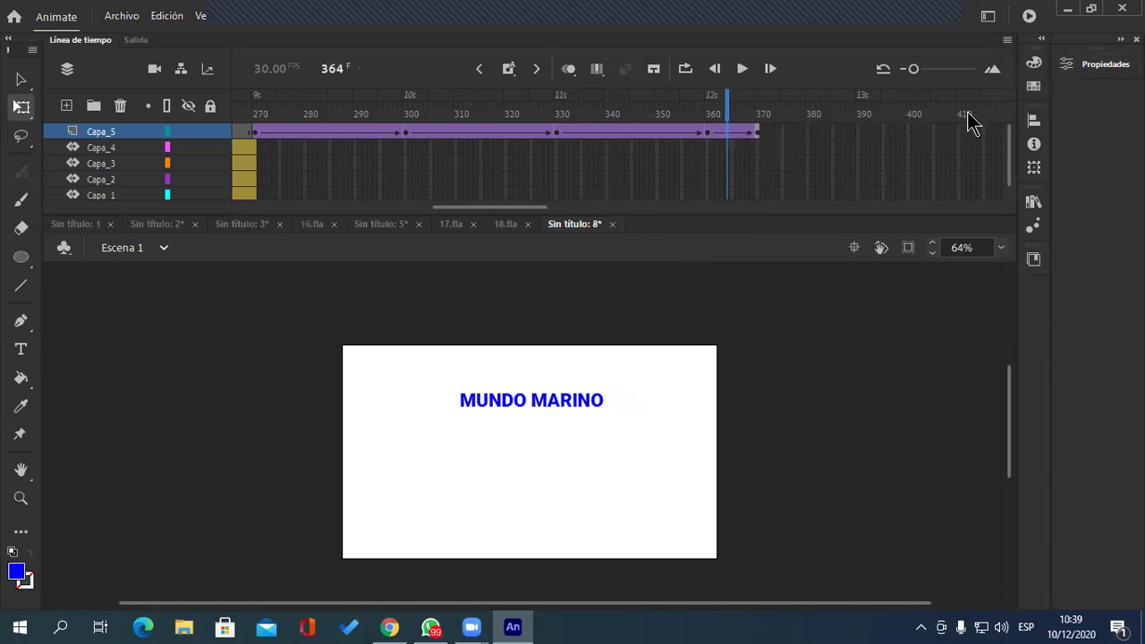
click(1099, 67)
click(841, 361)
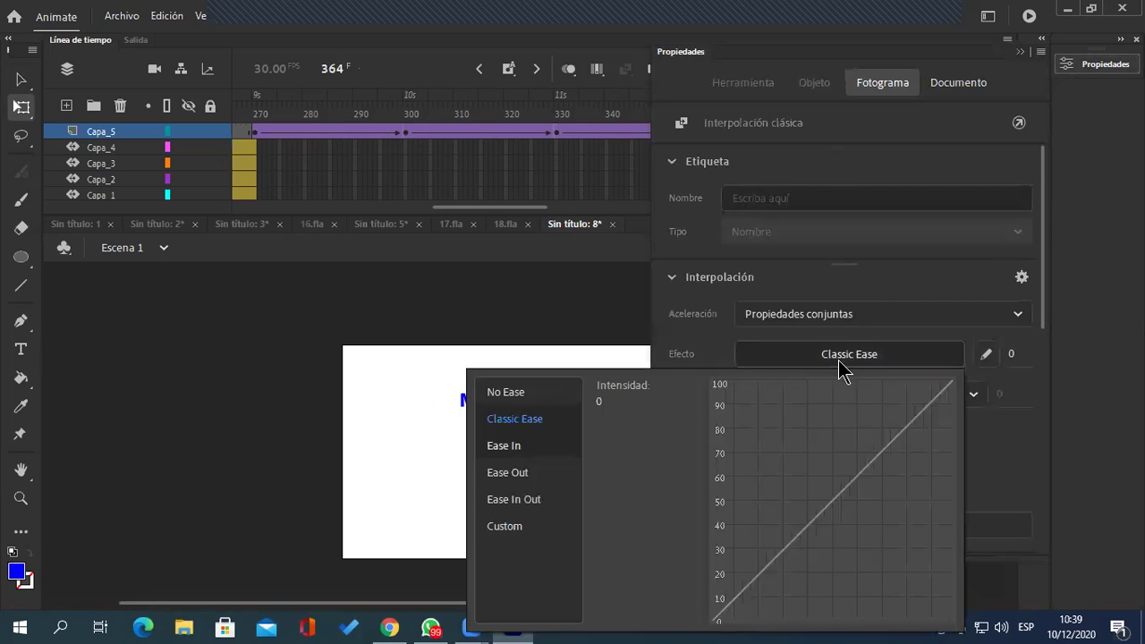
click(528, 476)
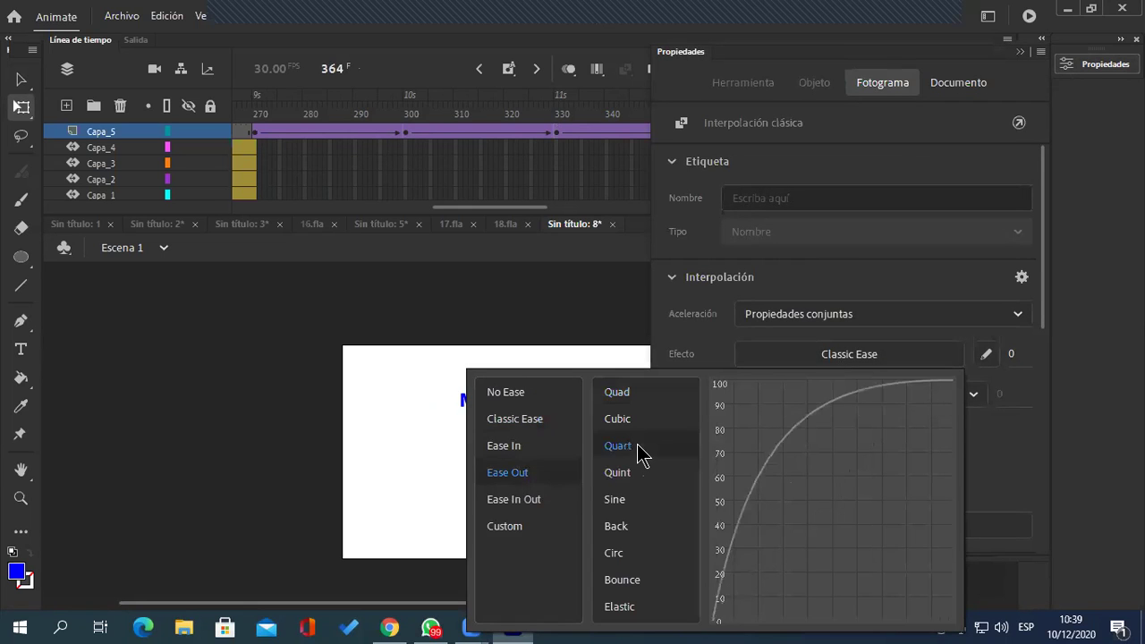
click(634, 447)
click(224, 468)
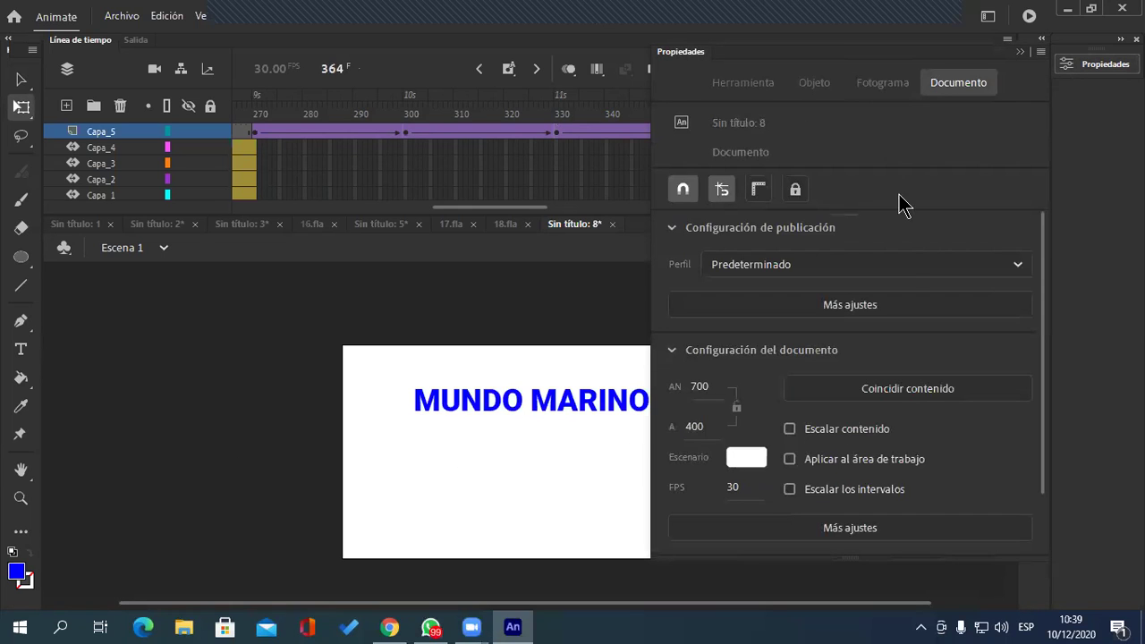
click(1019, 53)
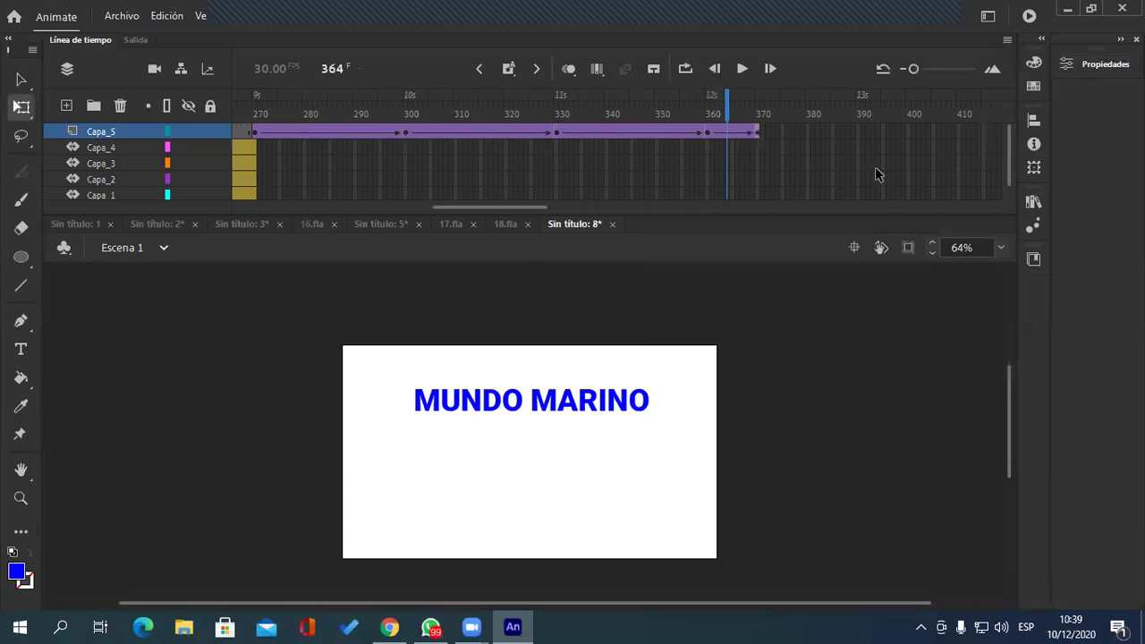
Step: Extend the fish and background layers Capa_4, Capa_3, Capa_2 and Capa_1 to frame 370
click(759, 149)
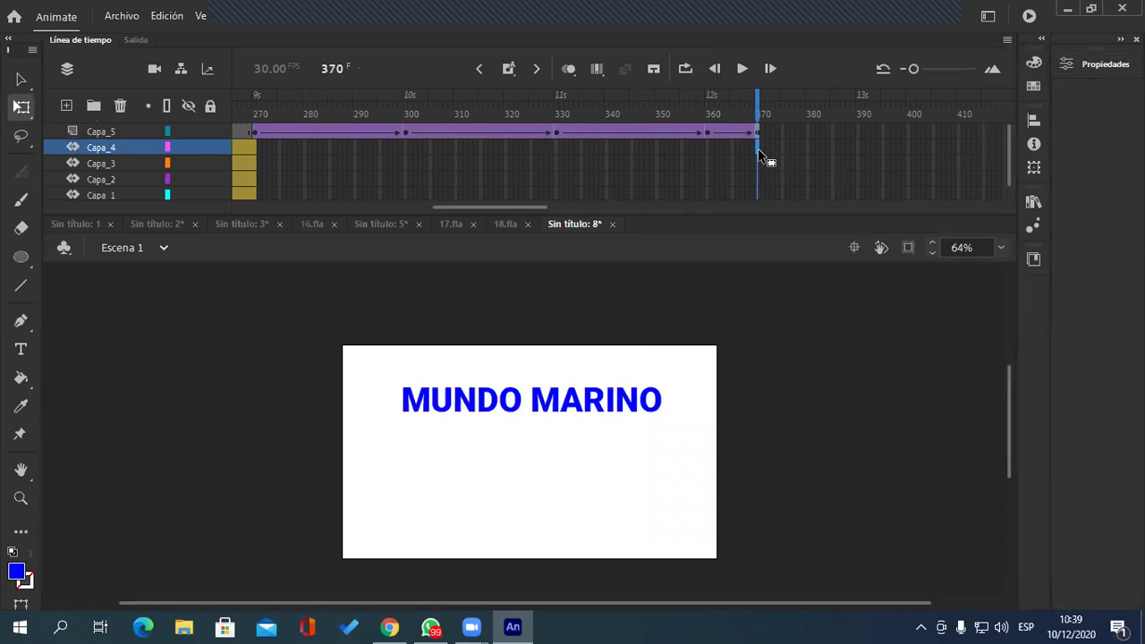
key(F5)
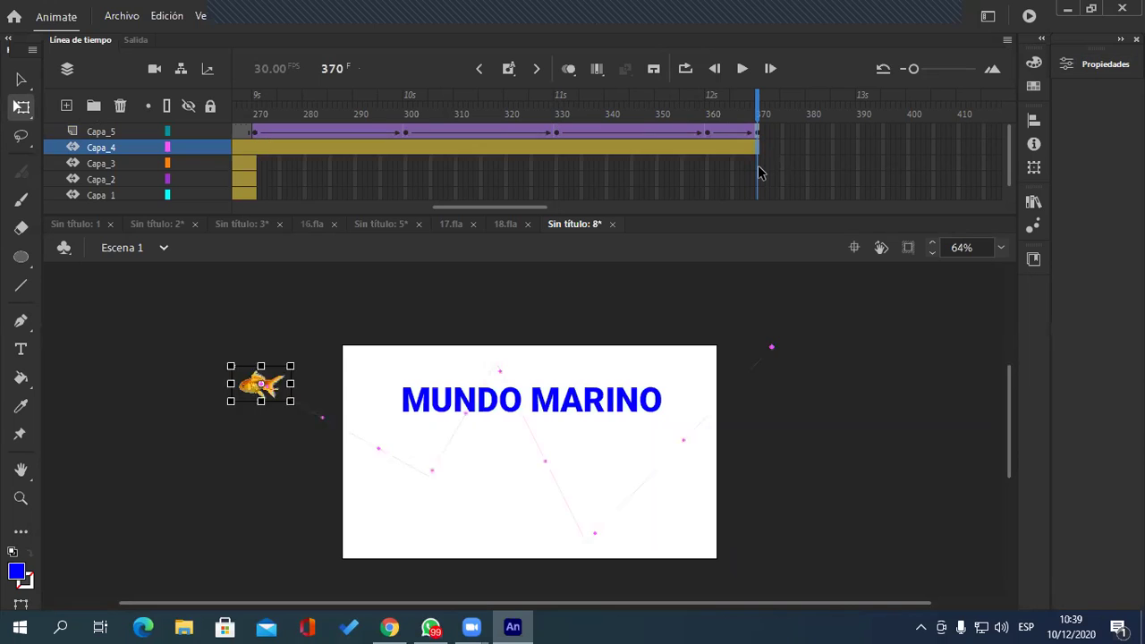
click(758, 164)
key(F5)
click(757, 181)
key(F5)
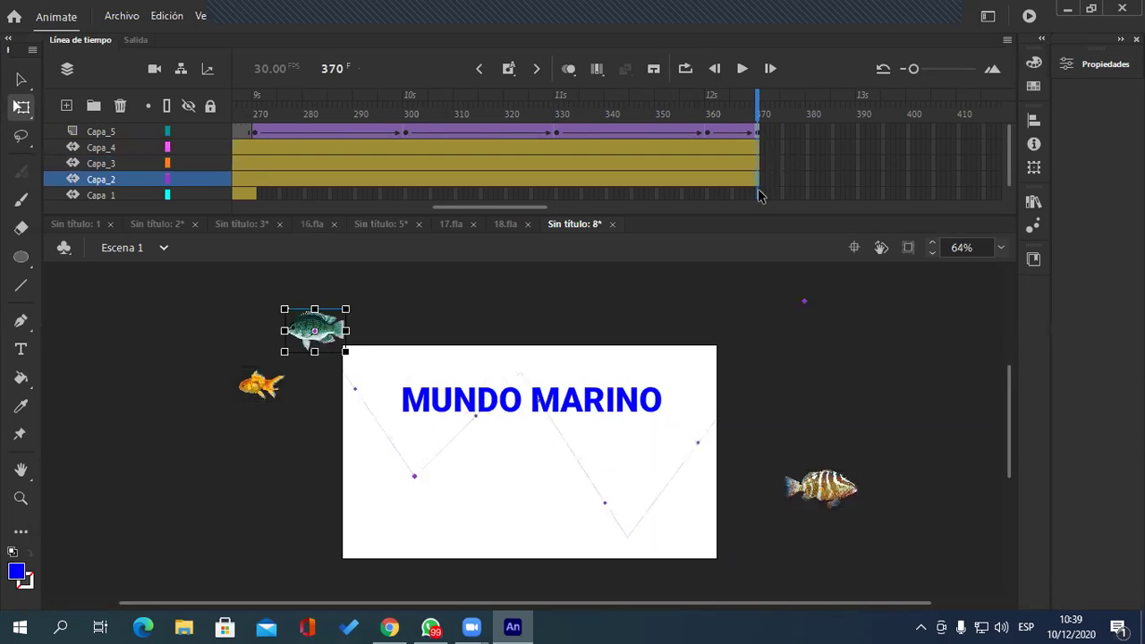
click(756, 193)
key(F5)
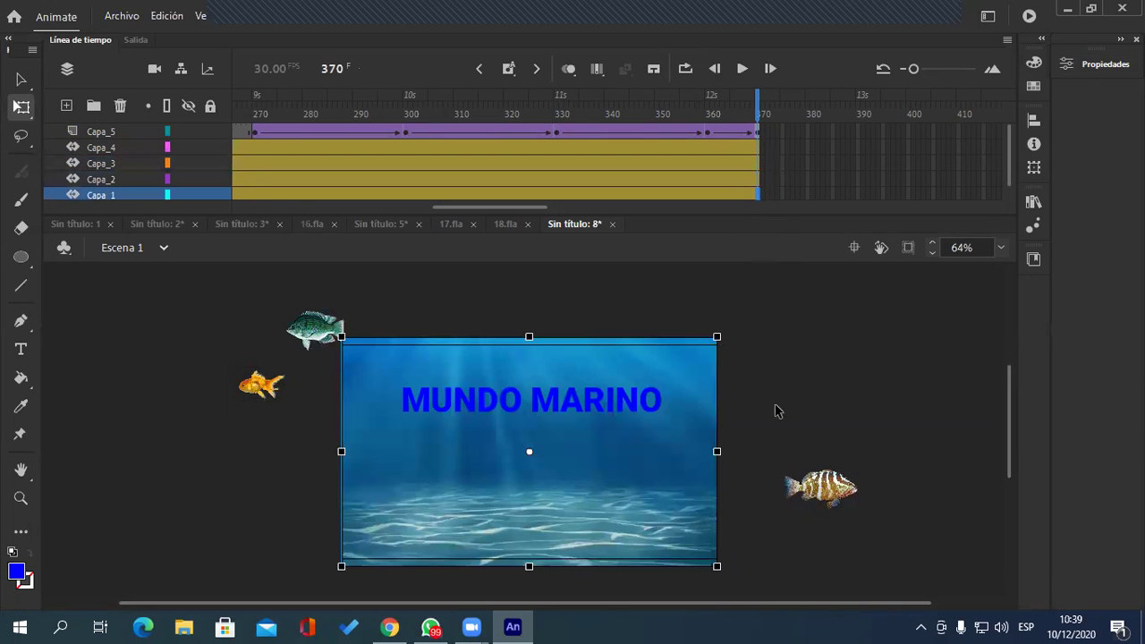
Step: Test the movie to review the fish and title animation, and close the preview
drag(516, 211, 496, 220)
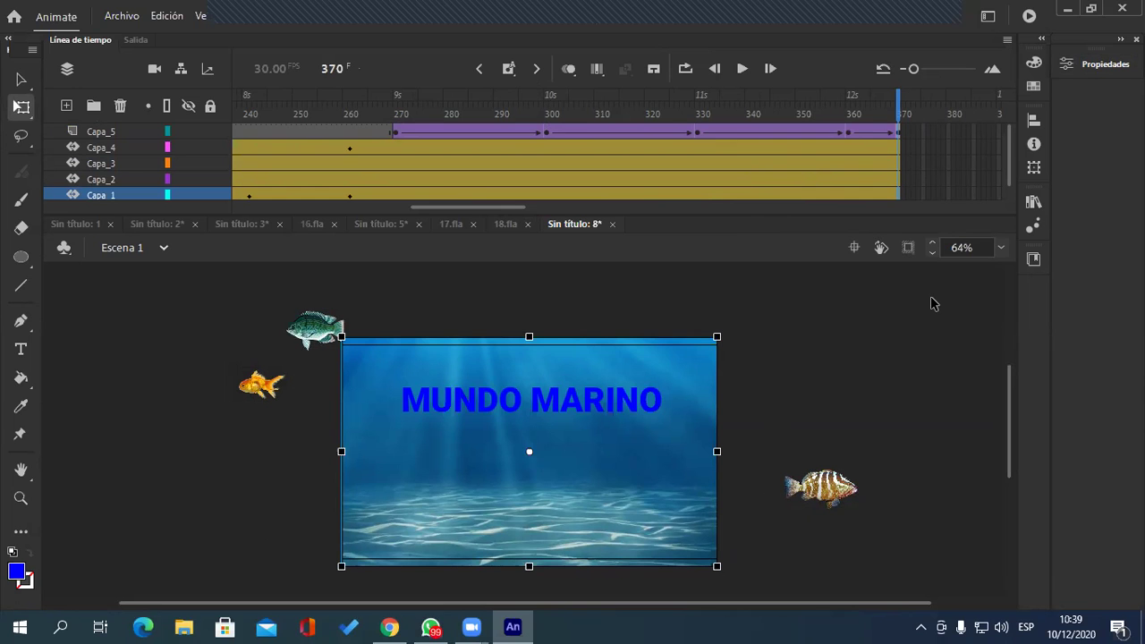
key(ctrl+Return)
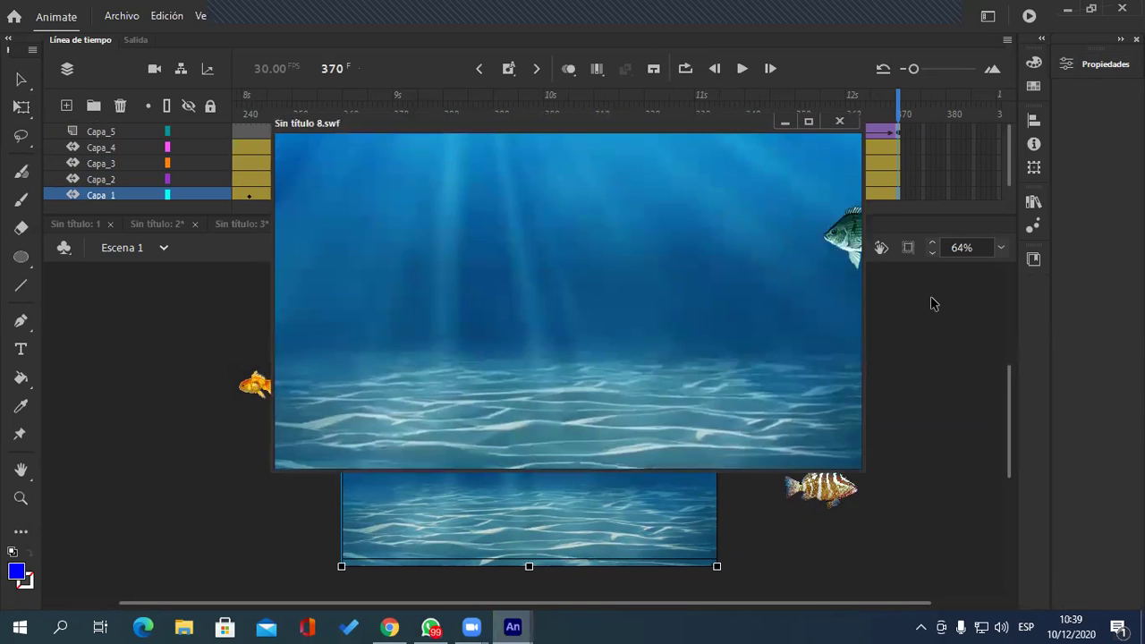
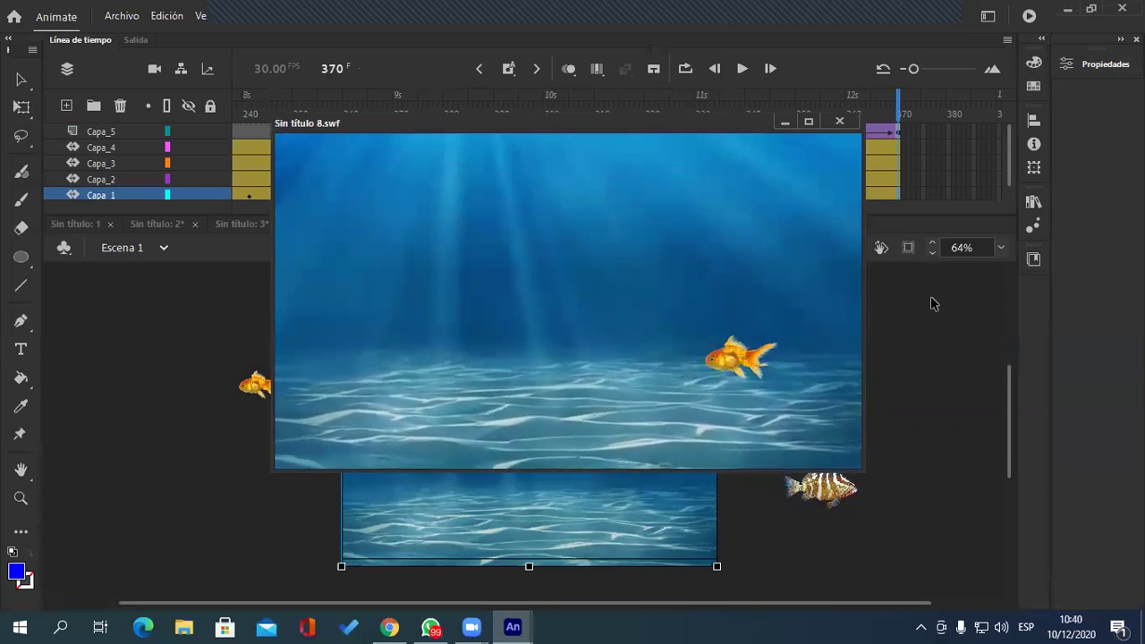
click(839, 121)
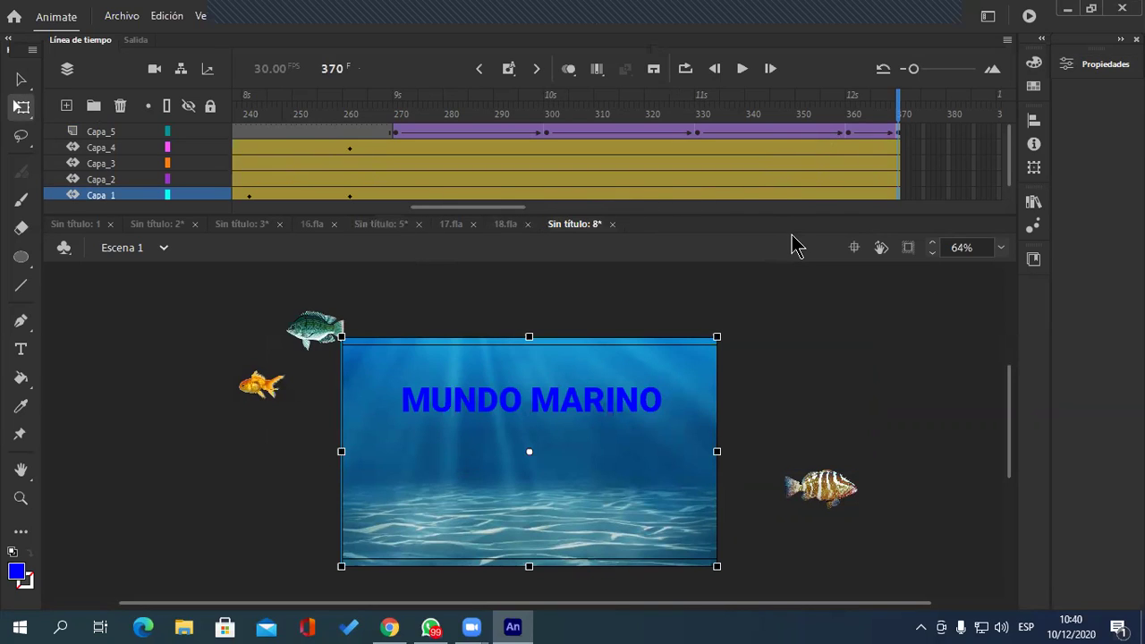
Step: Add a new layer and move it above Capa_5 to the top of the layer stack
click(68, 107)
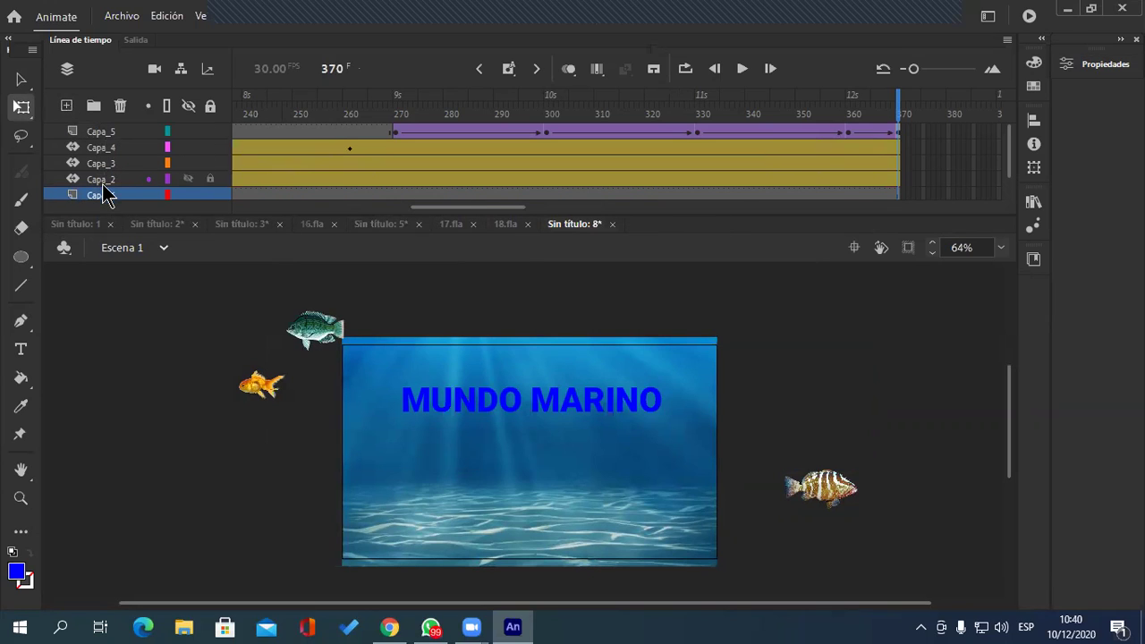
drag(111, 202, 123, 139)
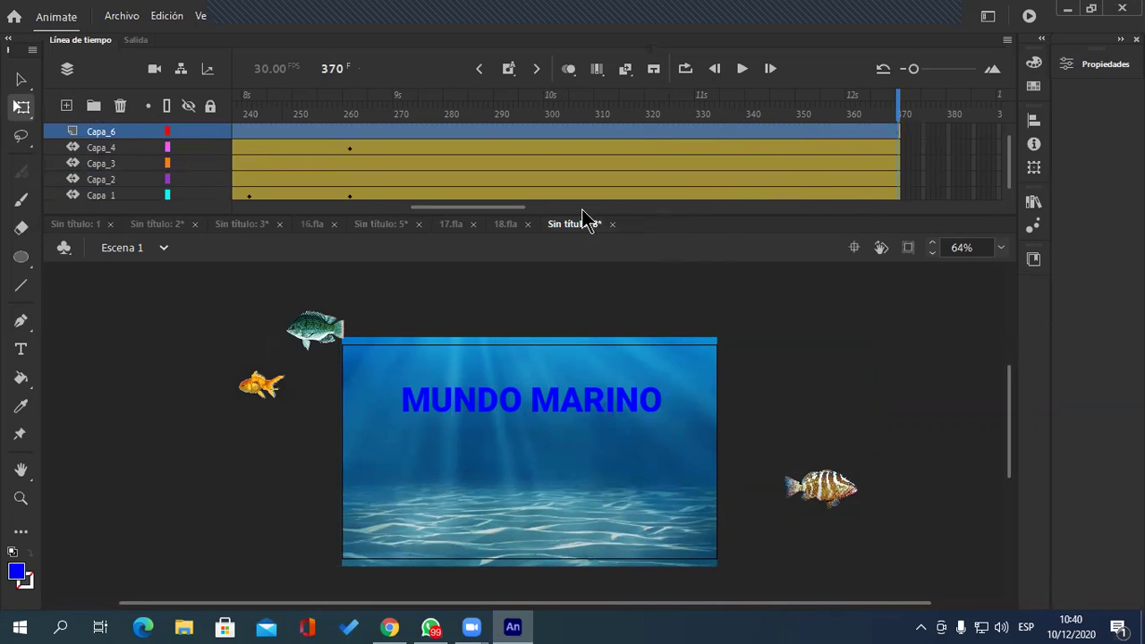
drag(512, 207, 555, 208)
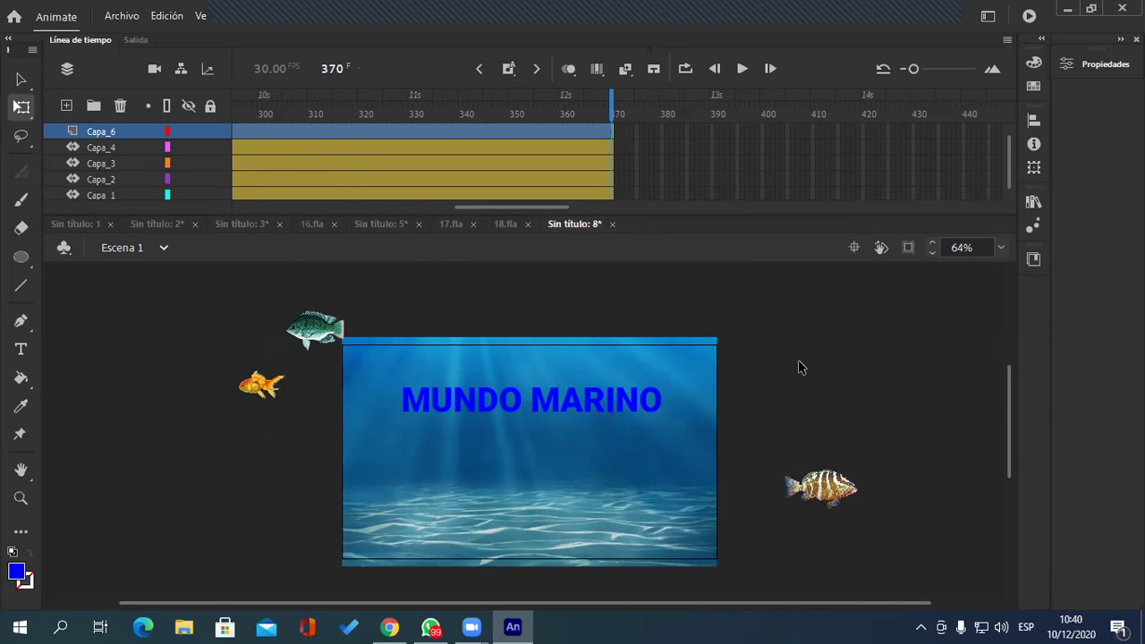
Step: Insert a keyframe at frame 370 of the new layer Capa_6, leaving its earlier frames without keyframes
key(F6)
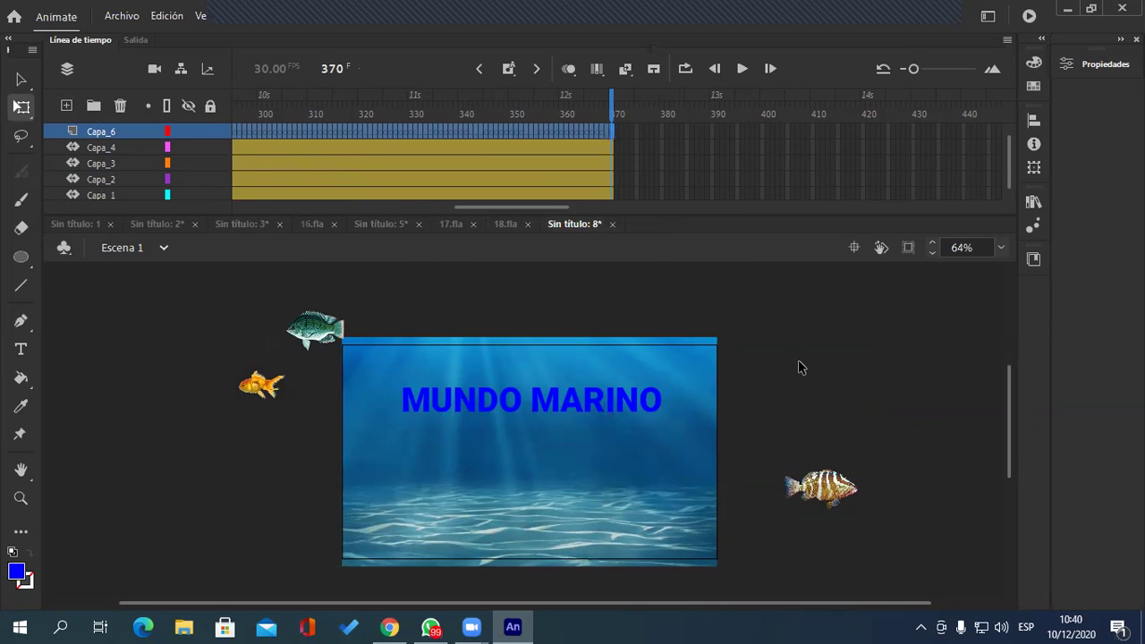
click(646, 147)
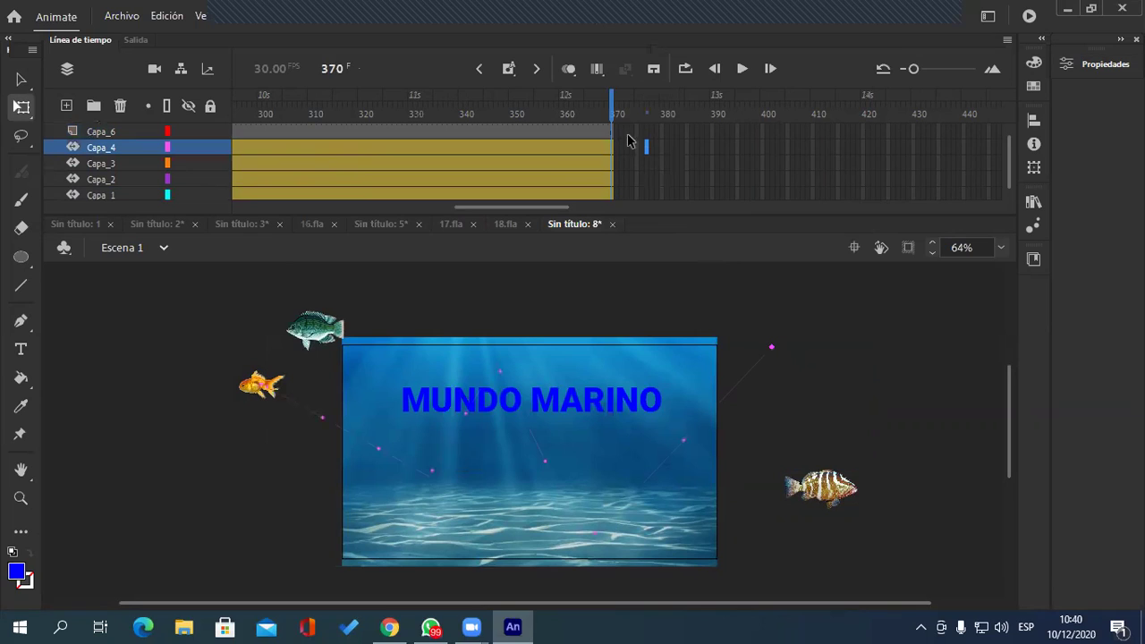
click(613, 136)
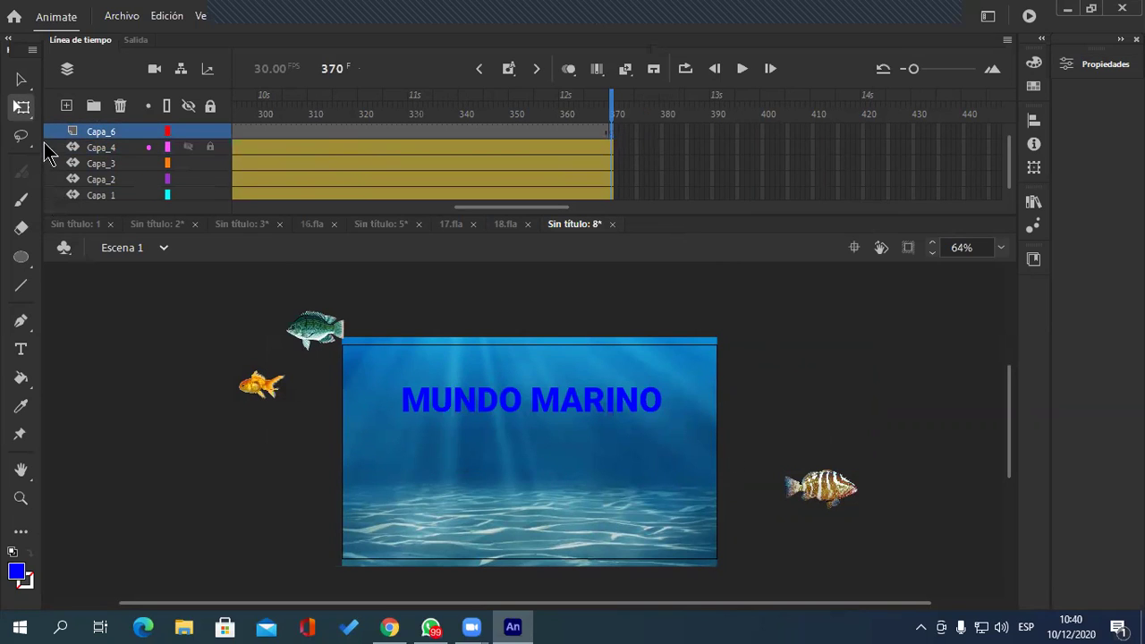
Step: Draw a small blue square with the Rectangle tool just below the first letter of the title on Capa_6
click(20, 256)
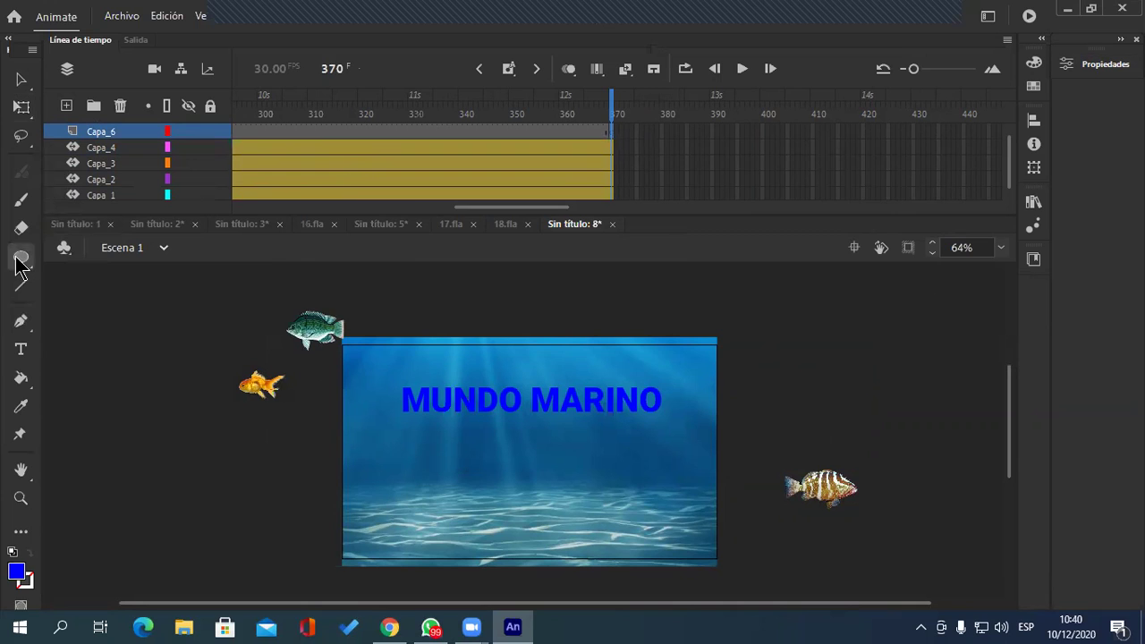
click(80, 258)
scroll(477, 513, up, 5)
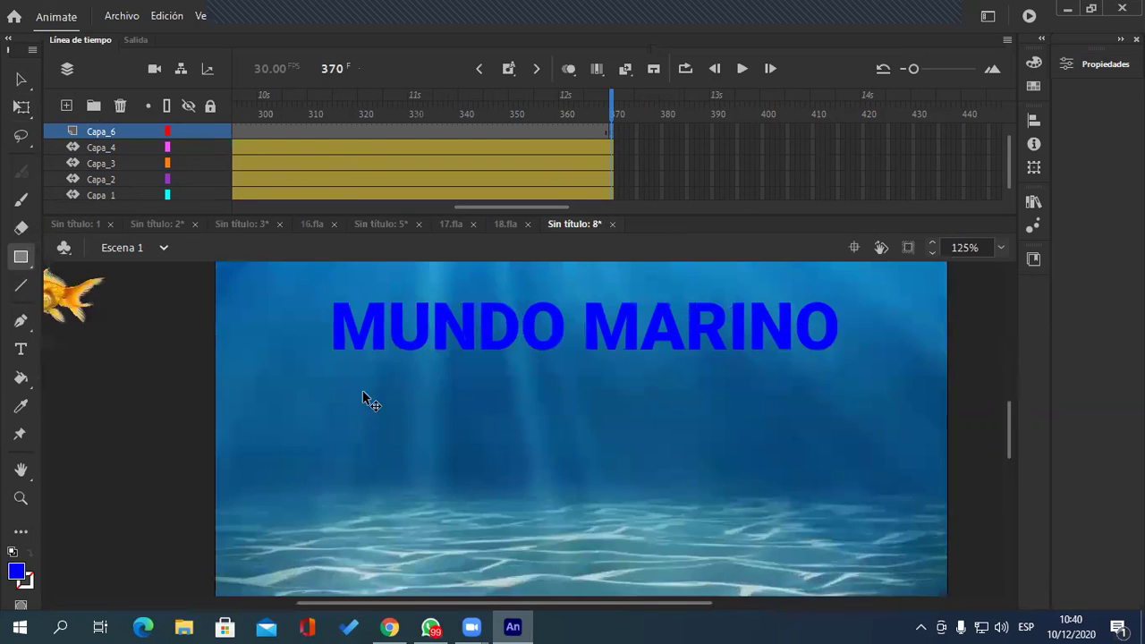
mouse_move(315, 339)
mouse_down()
mouse_move(314, 361)
mouse_move(314, 351)
mouse_up()
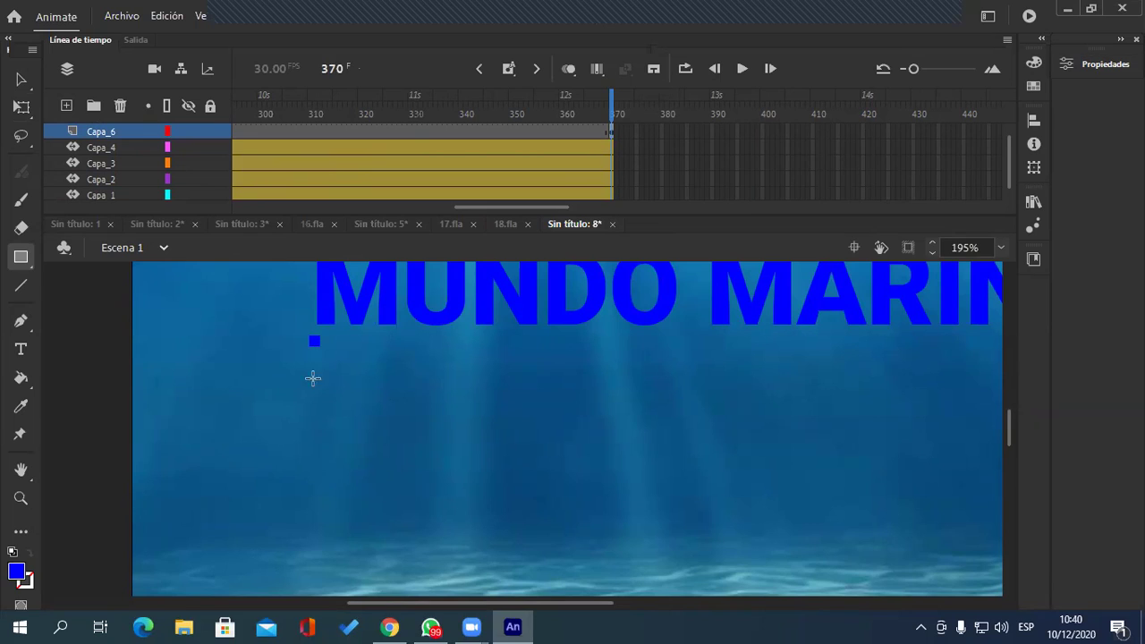
Step: Delete the small blue square below the title
click(19, 79)
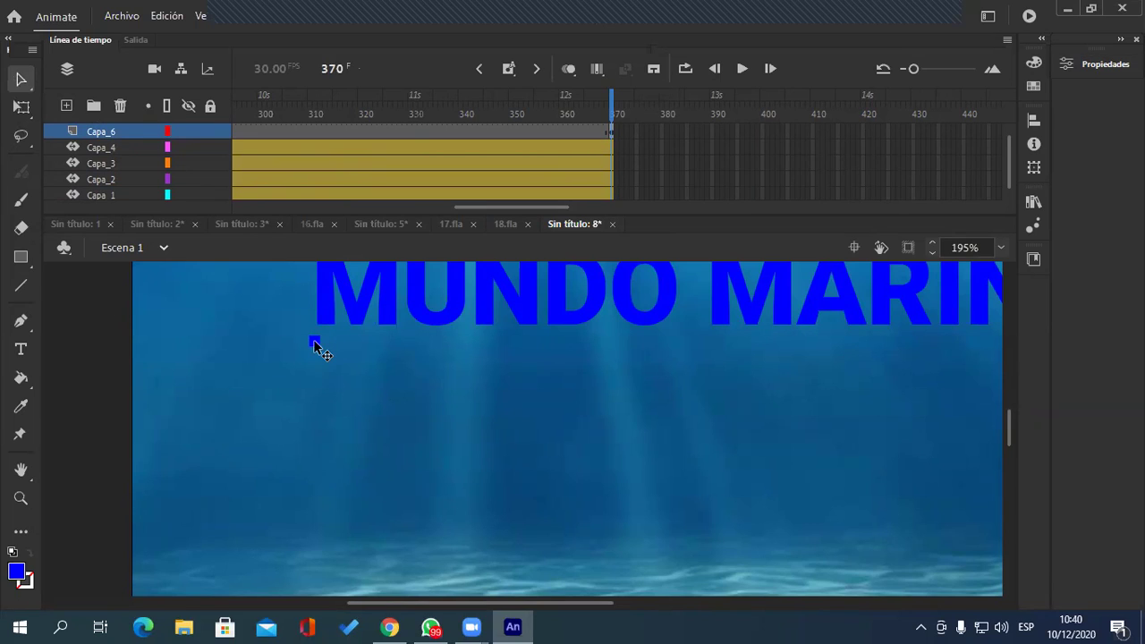
click(322, 345)
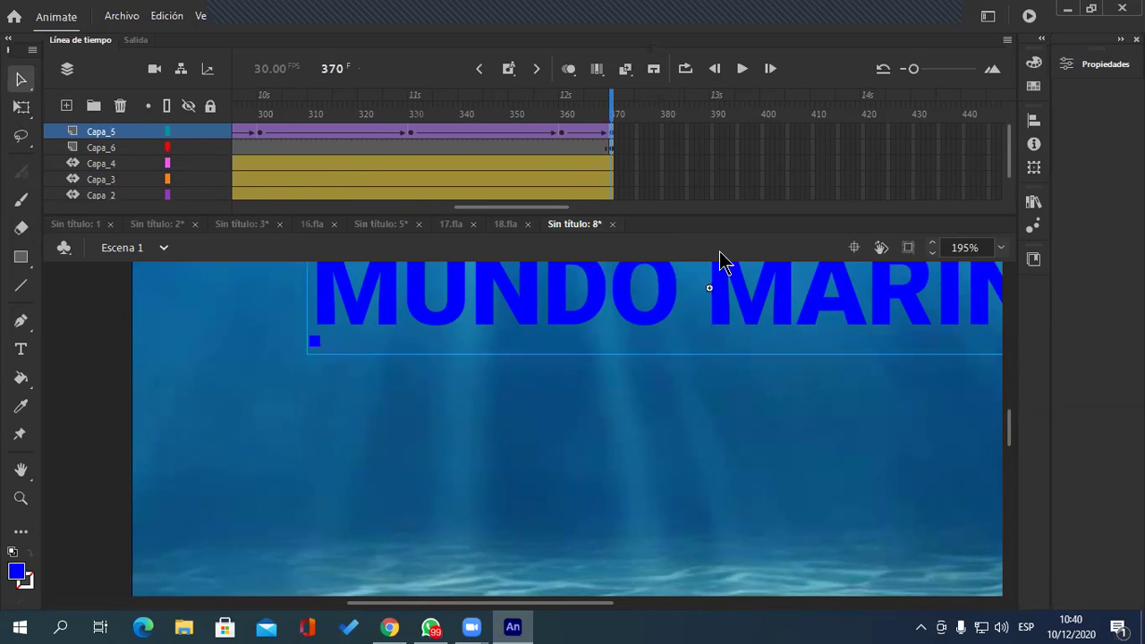
click(519, 336)
key(Delete)
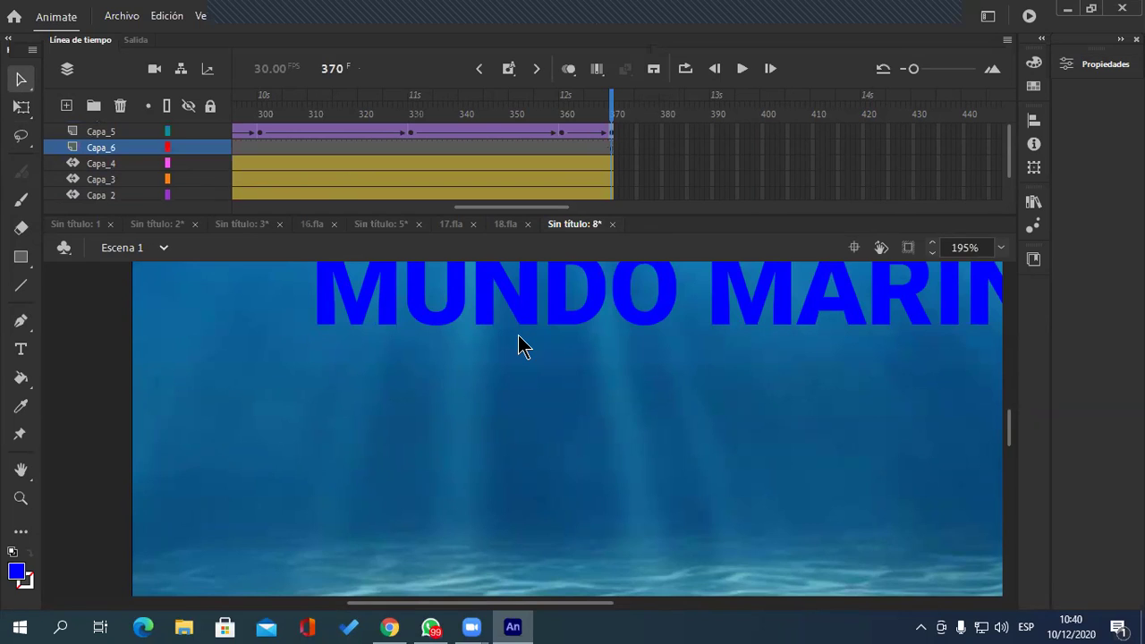
Step: Move Capa_6 above Capa_5 to the top of the layer stack and make its frame 370 keyframe the active one
click(134, 132)
click(675, 154)
drag(112, 153, 119, 139)
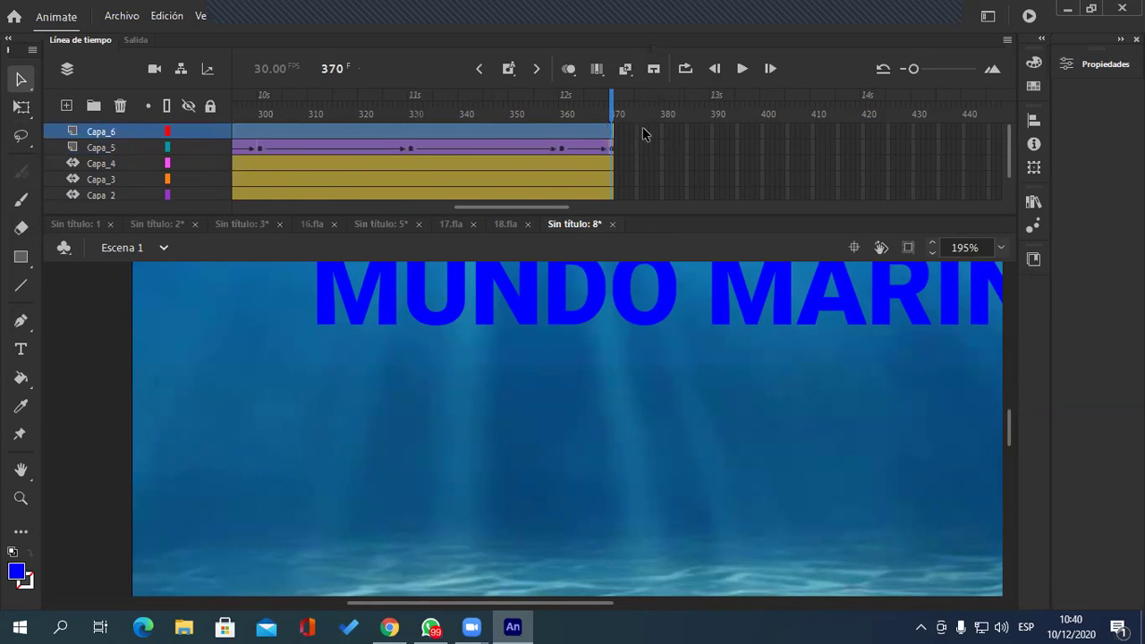
click(612, 133)
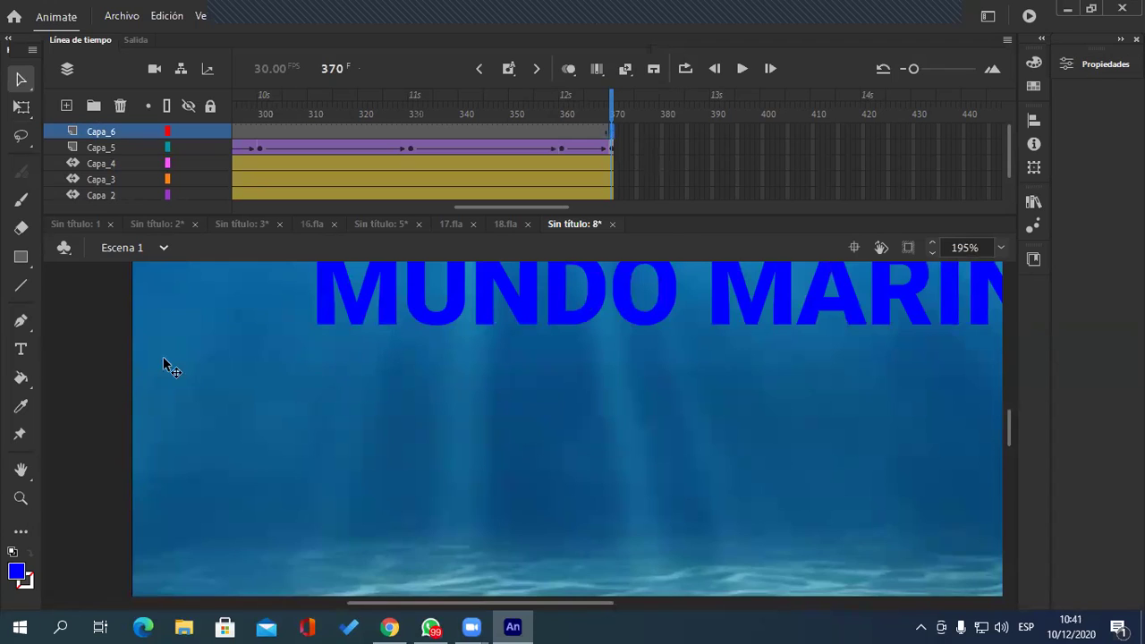
Step: Draw a square of about 6.9 by 6.9 just below the first letter of the title and fill it with red
click(22, 257)
drag(311, 336, 316, 354)
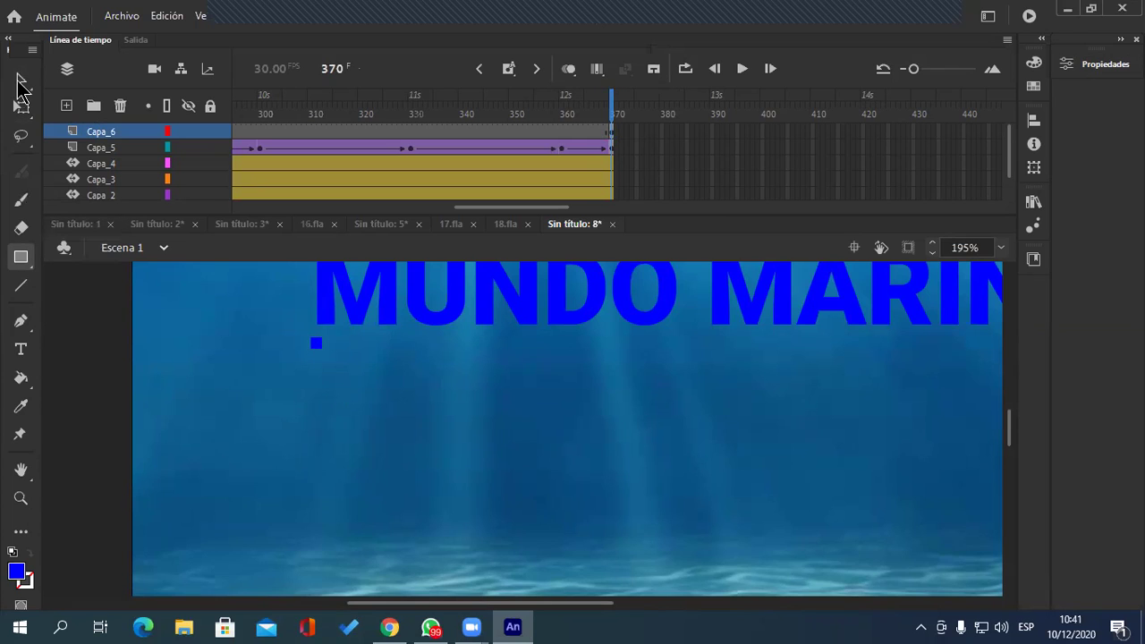
click(22, 79)
click(316, 349)
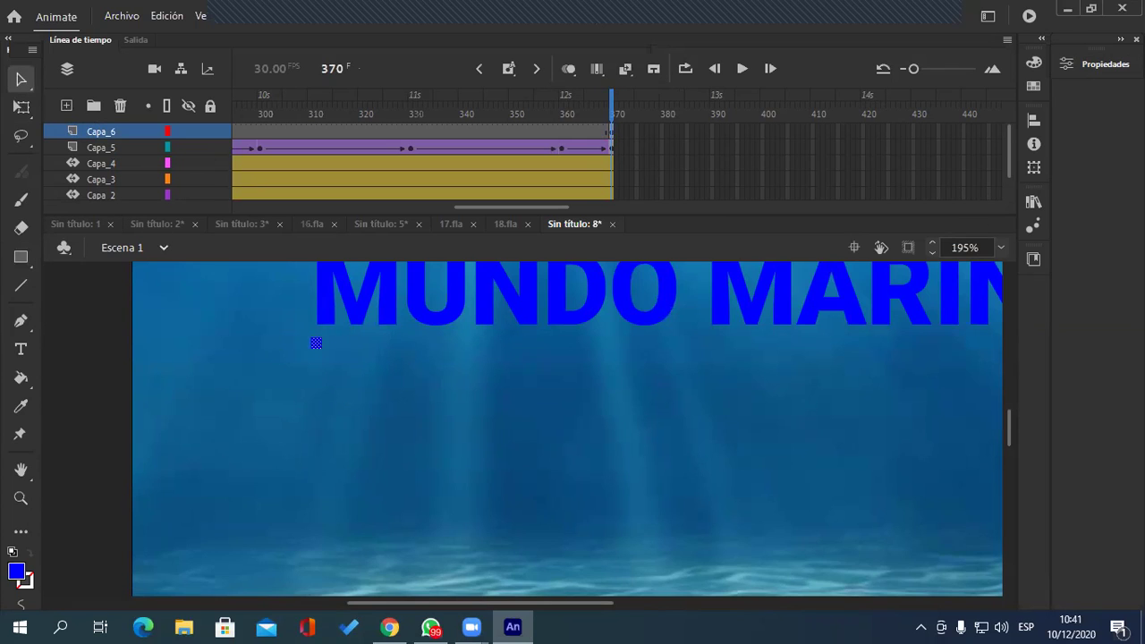
click(1092, 65)
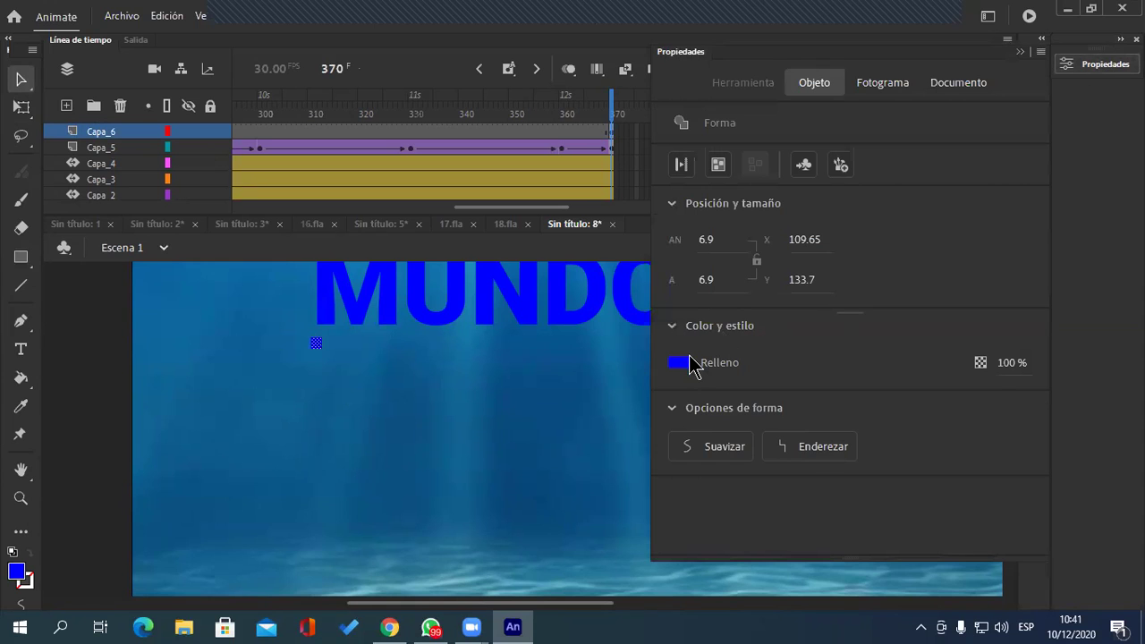
click(682, 362)
click(744, 480)
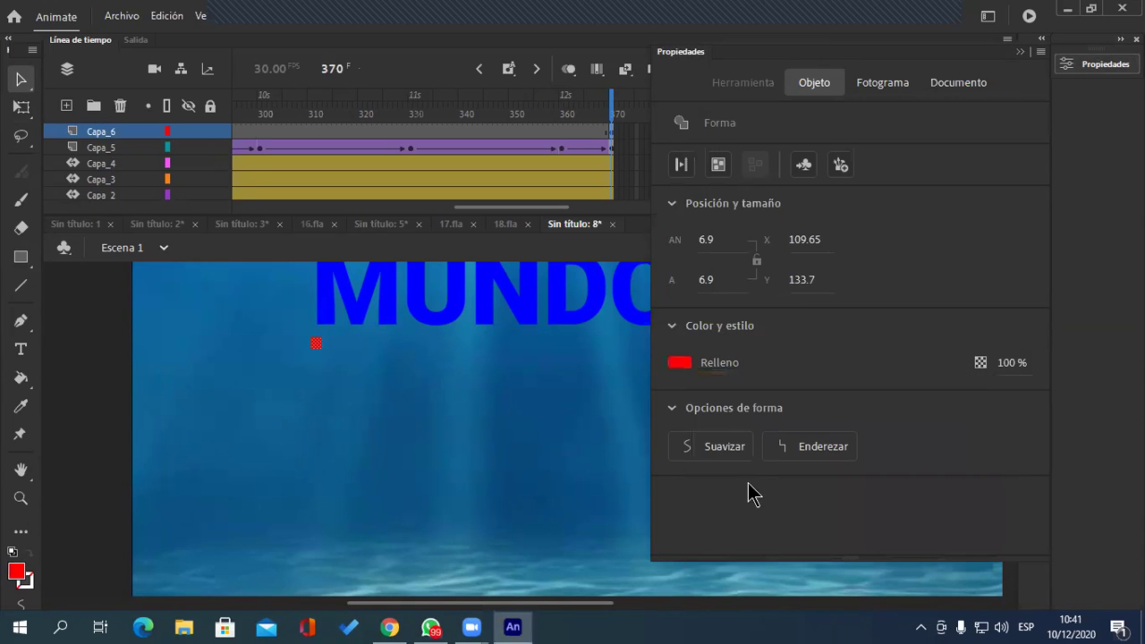
click(105, 407)
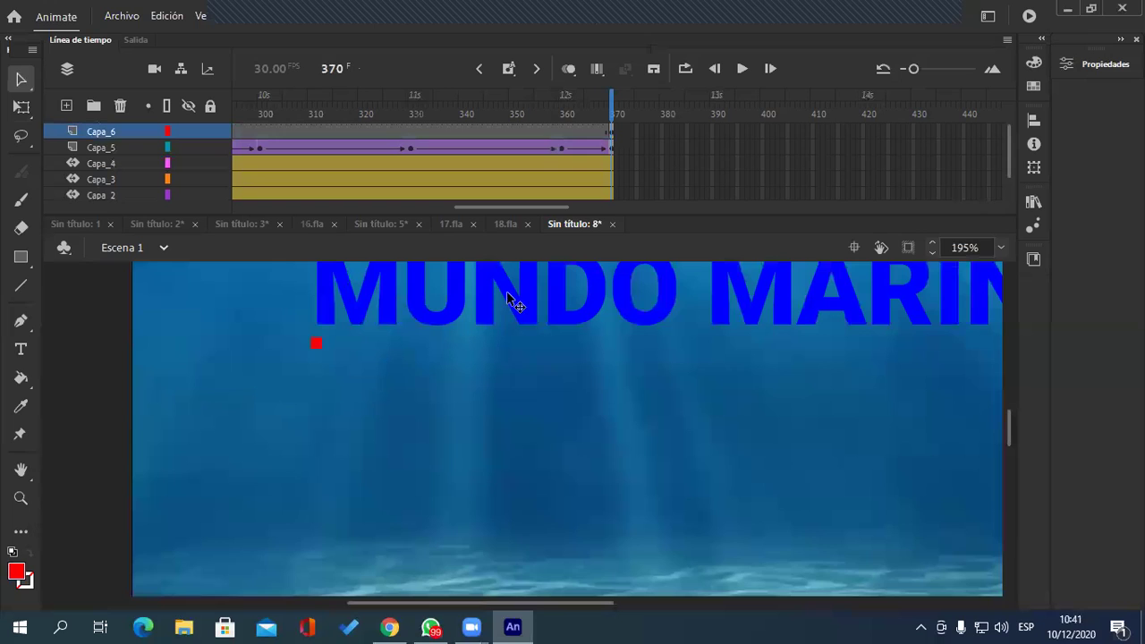
Step: Extend Capa_6 to frame 390 with a keyframe there
drag(562, 209, 599, 215)
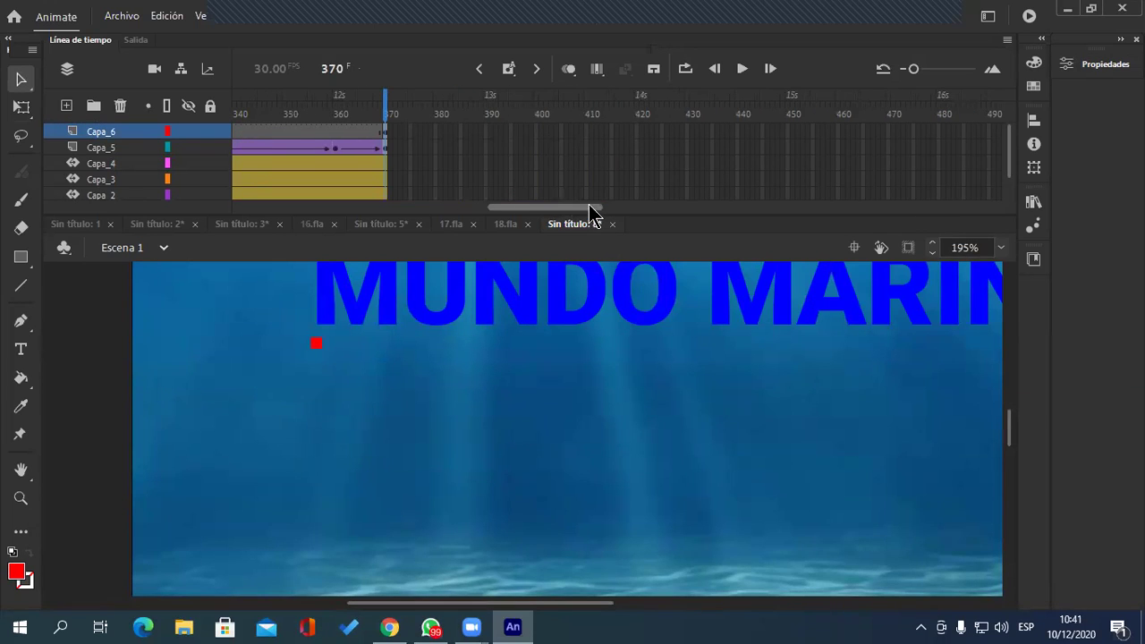
click(493, 132)
key(F5)
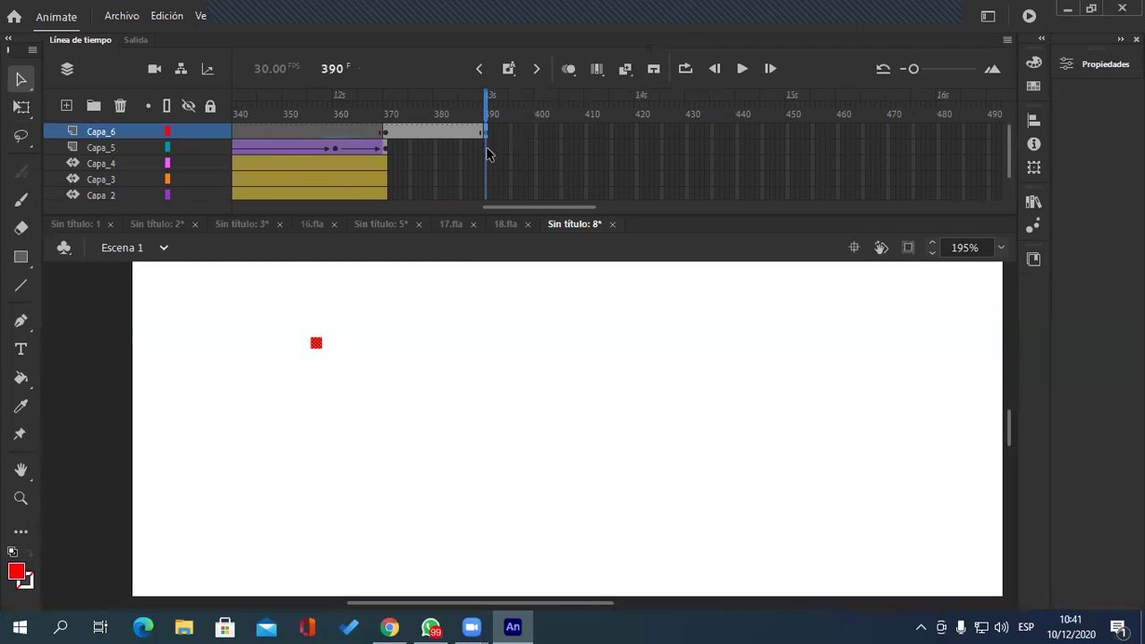
Step: Extend the title, fish and background layers Capa_5, Capa_4, Capa_3, Capa_2 and Capa_1 to frame 390
click(487, 152)
key(F5)
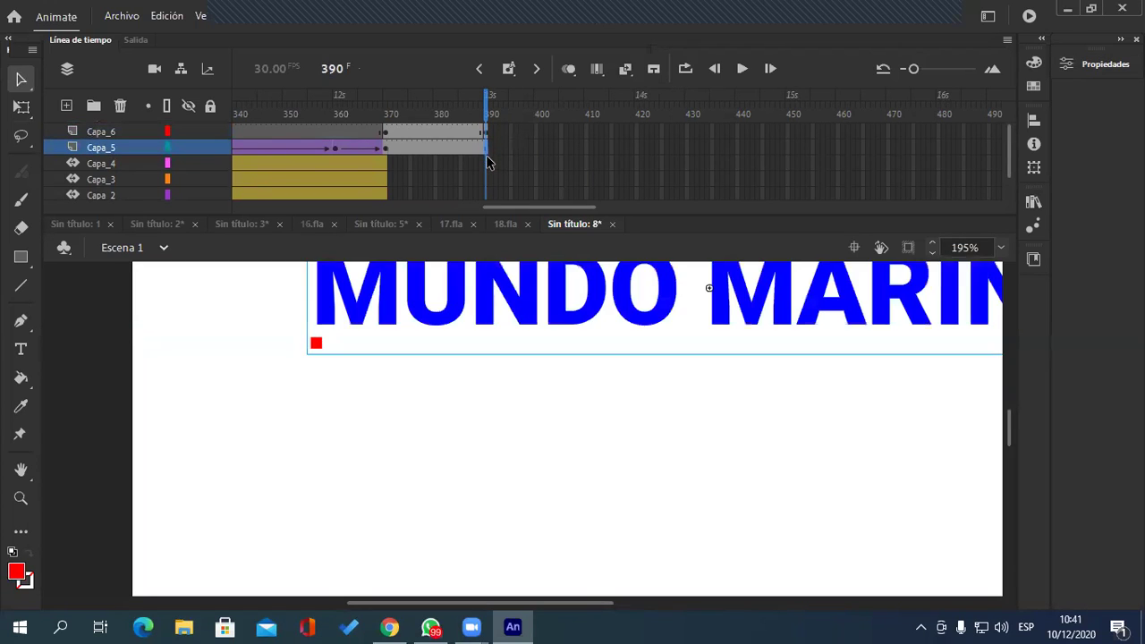
click(484, 167)
key(F5)
click(483, 179)
key(F5)
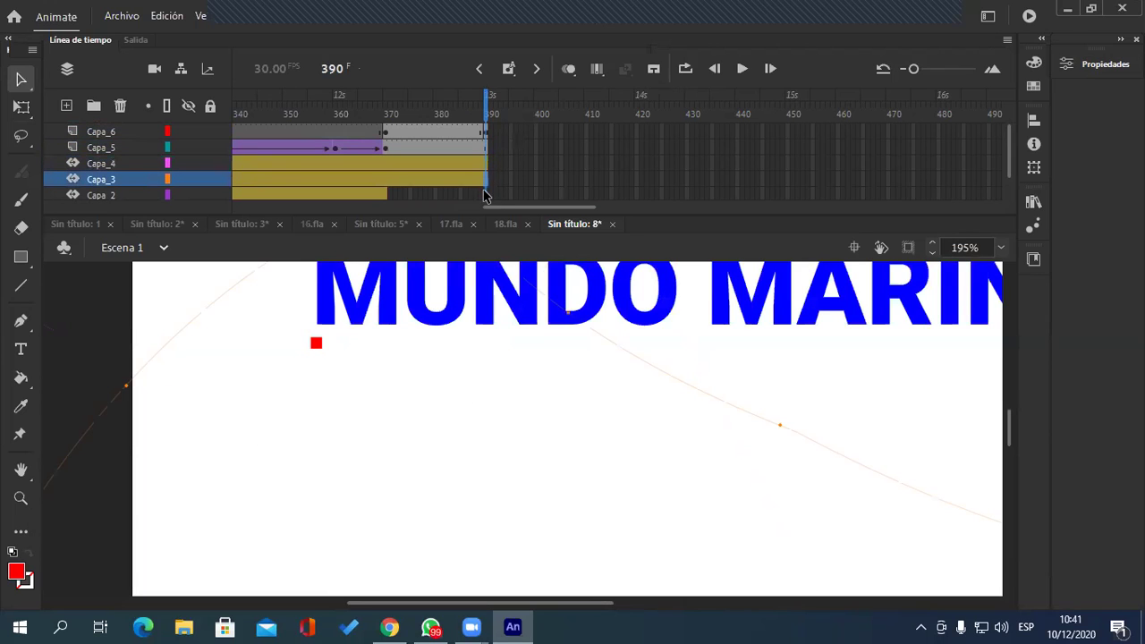
click(487, 196)
key(F5)
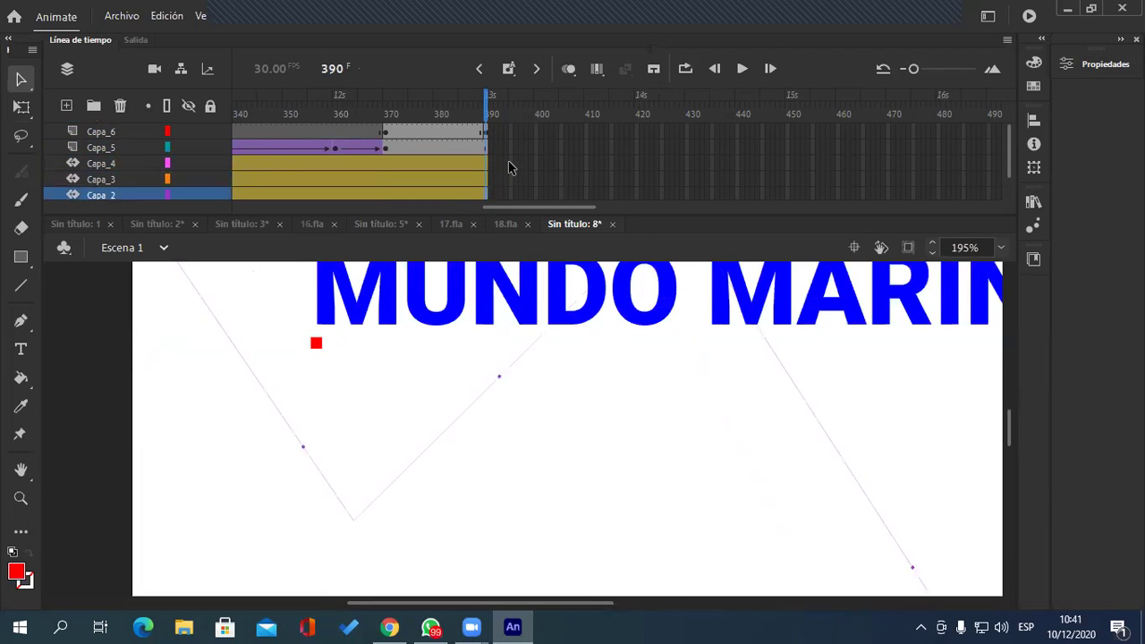
scroll(508, 162, down, 1)
click(486, 179)
key(F5)
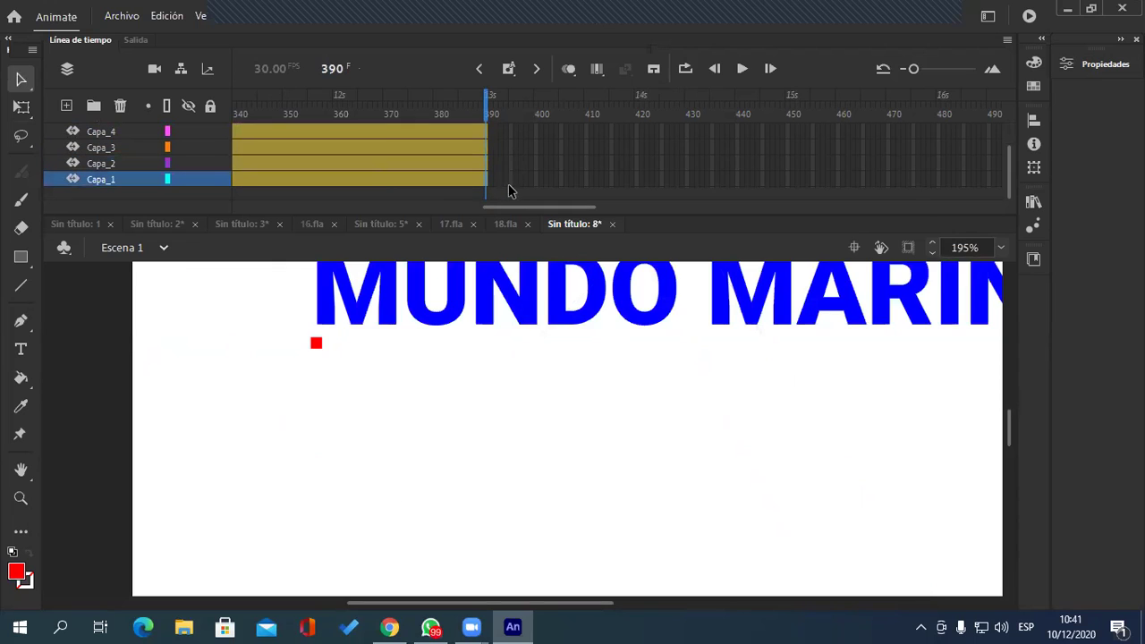
Step: Stretch the red square at frame 390 of Capa_6 into a bar underlining the full width of the MUNDO MARINO title
scroll(510, 185, up, 1)
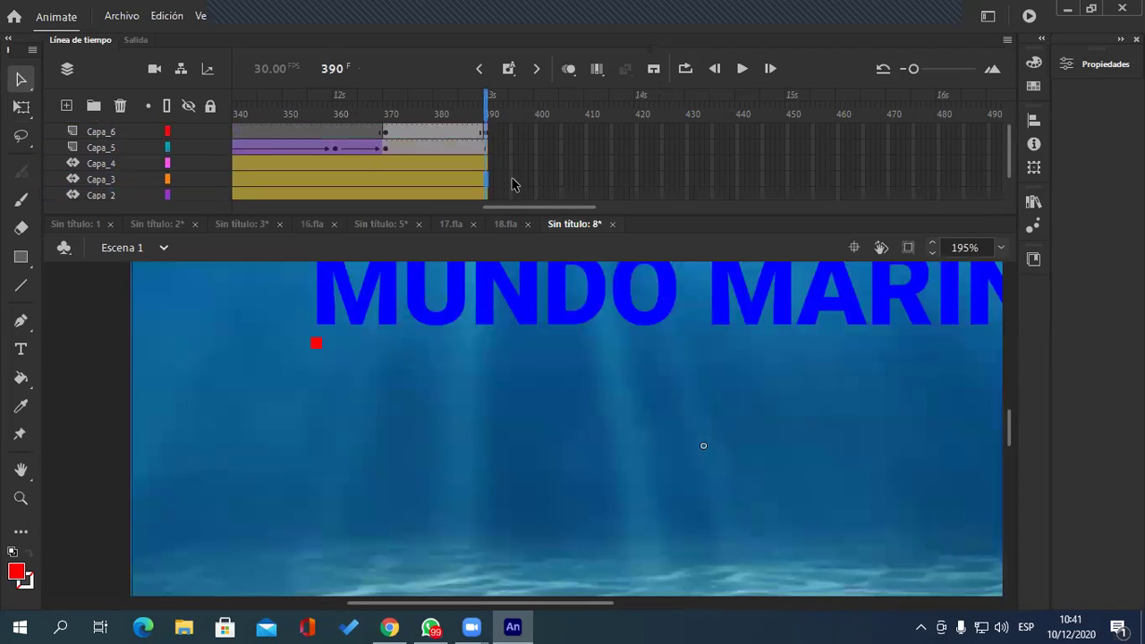
click(486, 132)
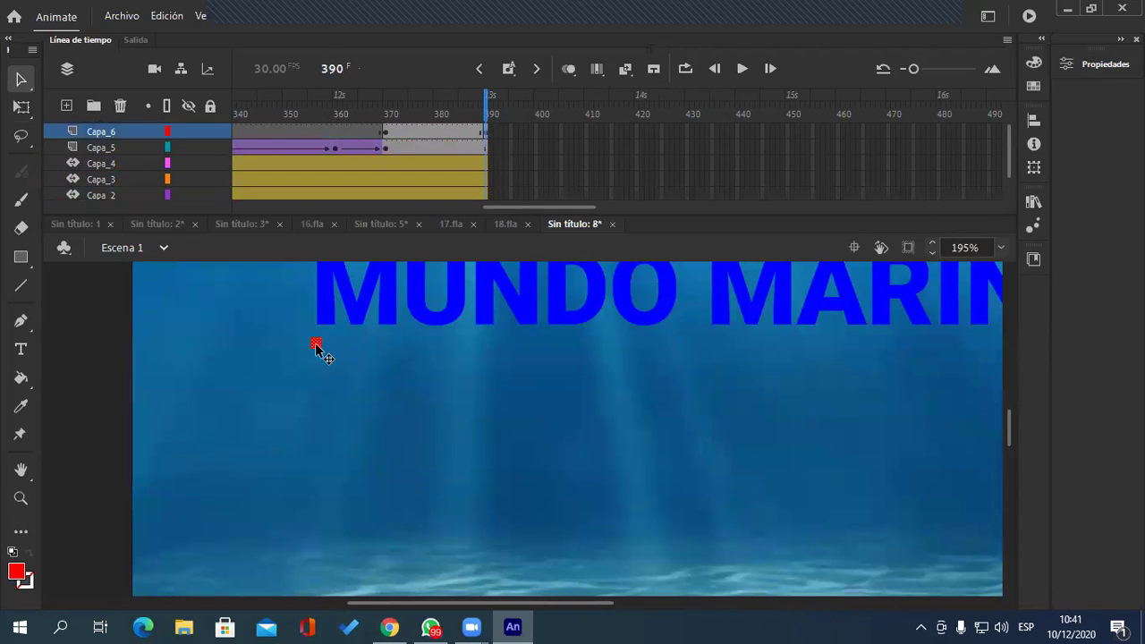
click(21, 107)
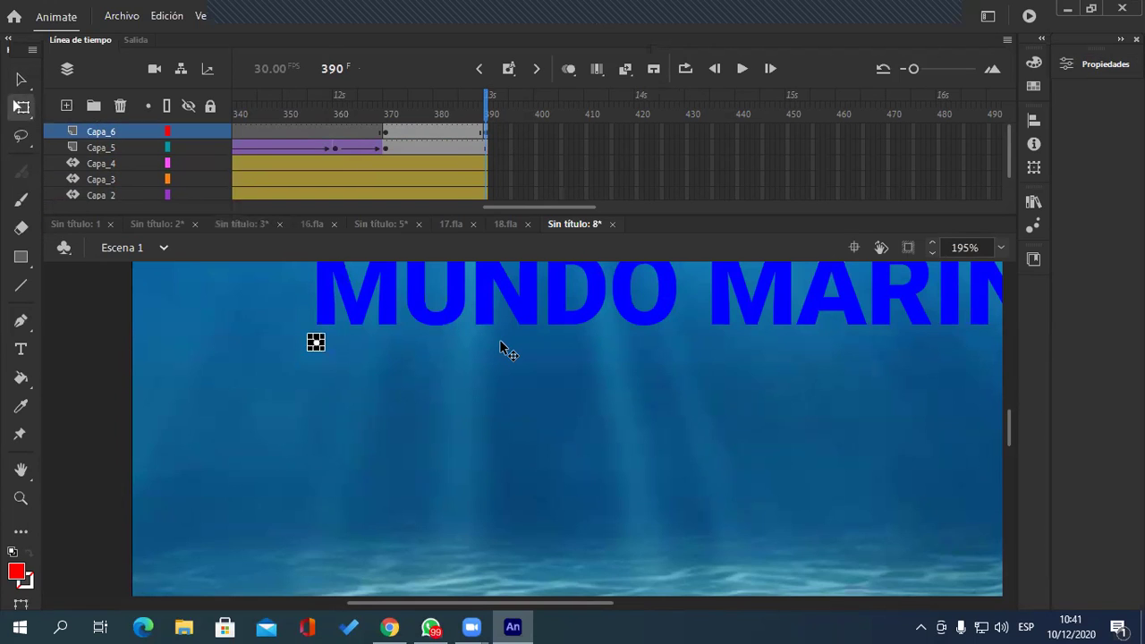
scroll(501, 340, down, 2)
drag(387, 343, 896, 347)
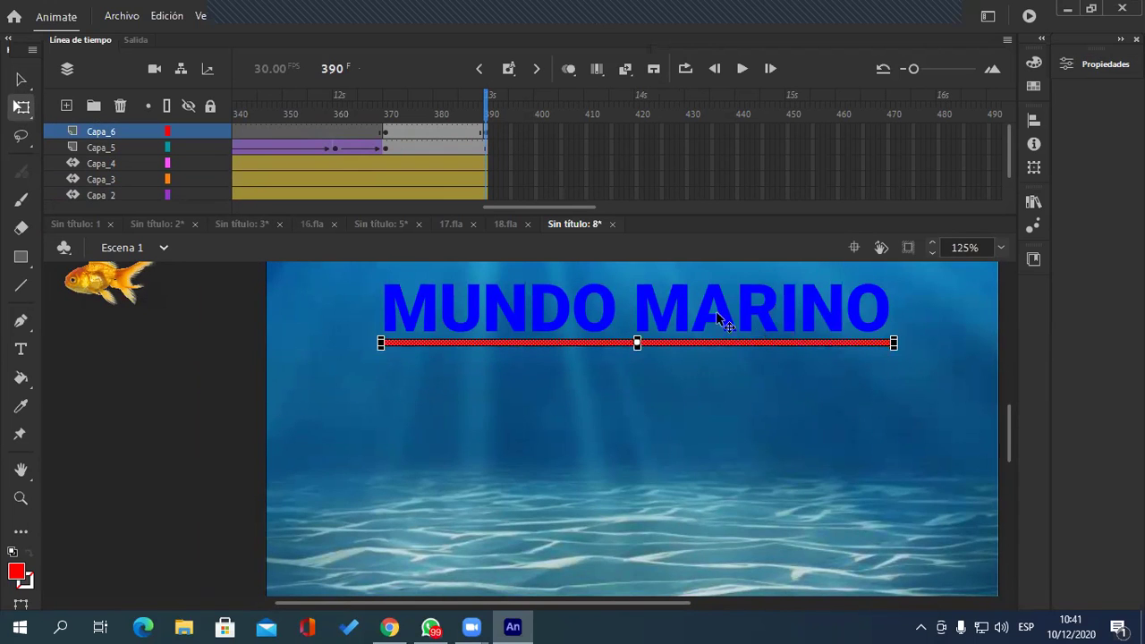
Step: Create a shape tween on Capa_6 between frames 370 and 390 and play back the growing underline
right_click(434, 134)
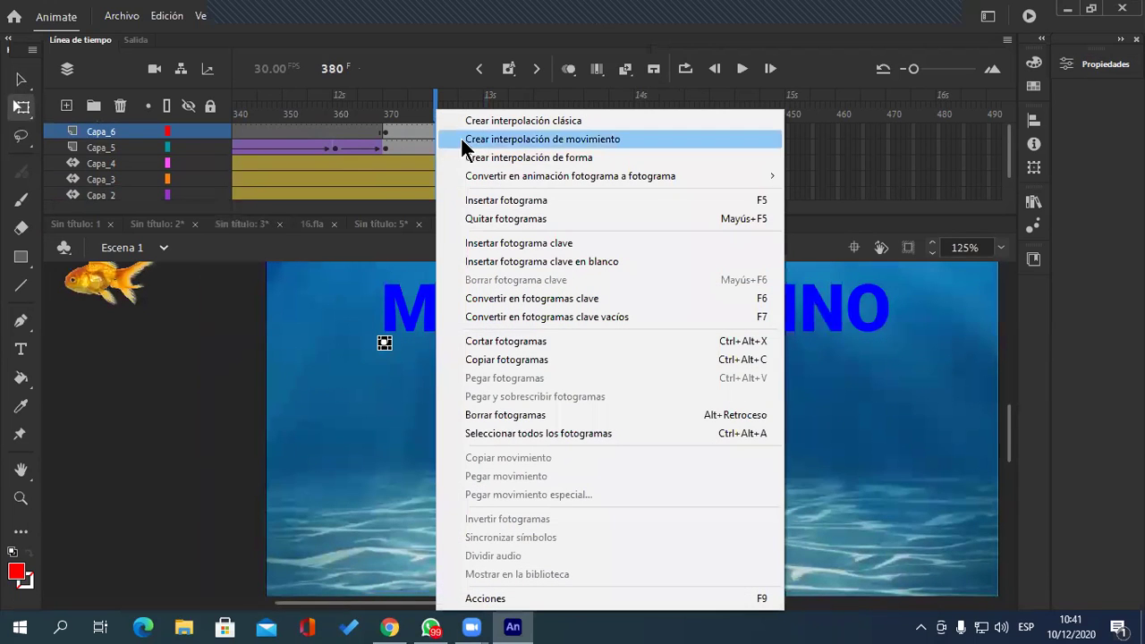
click(545, 157)
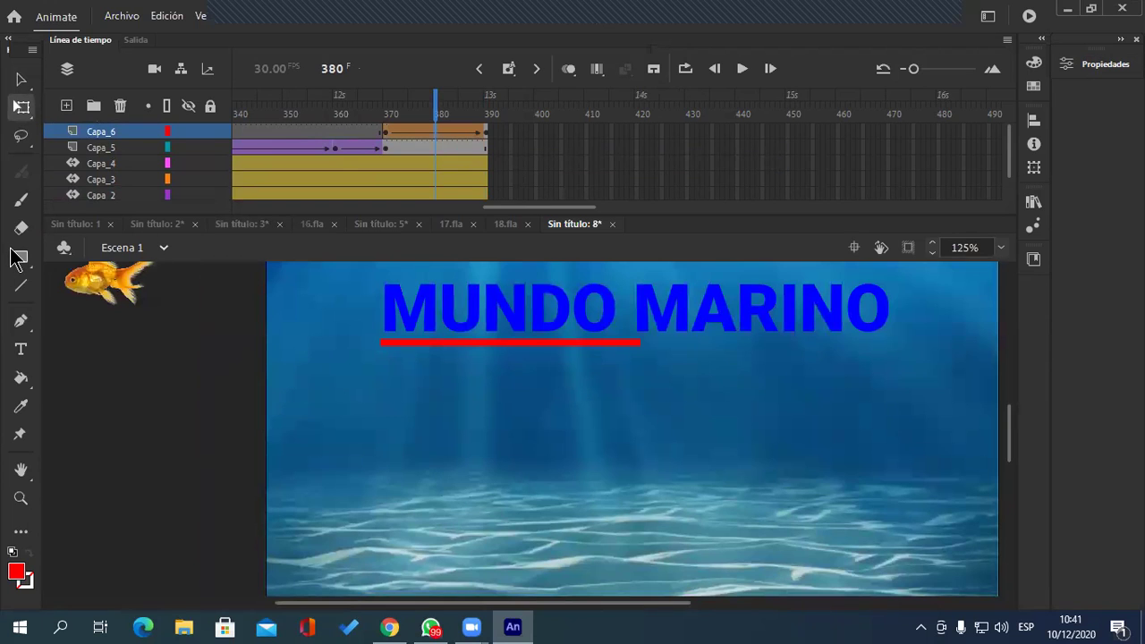
key(Return)
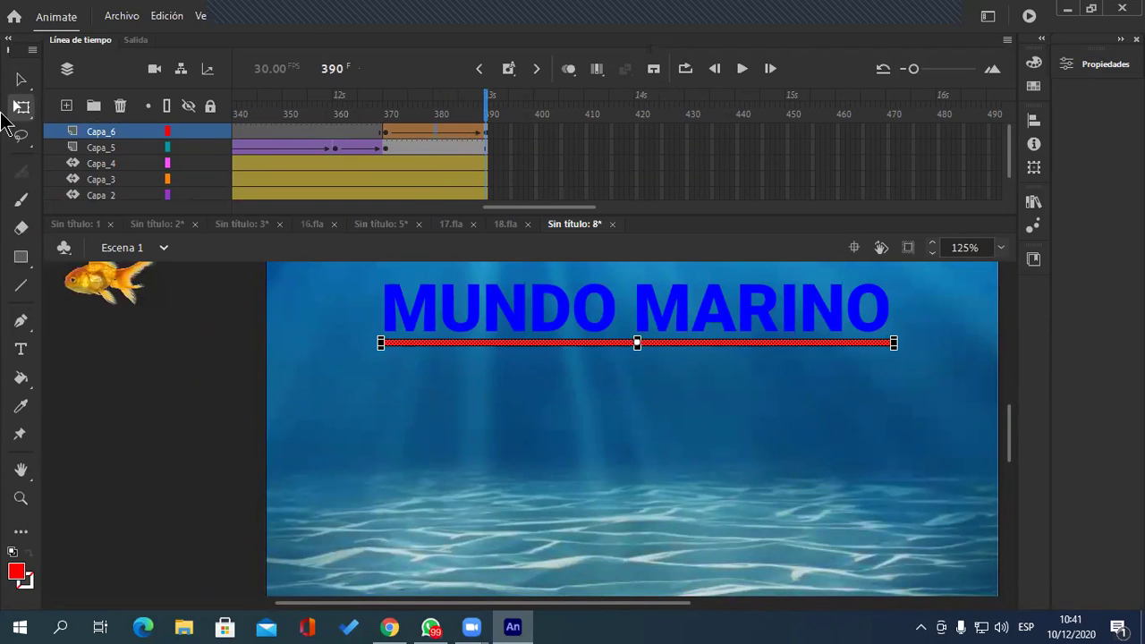
click(390, 130)
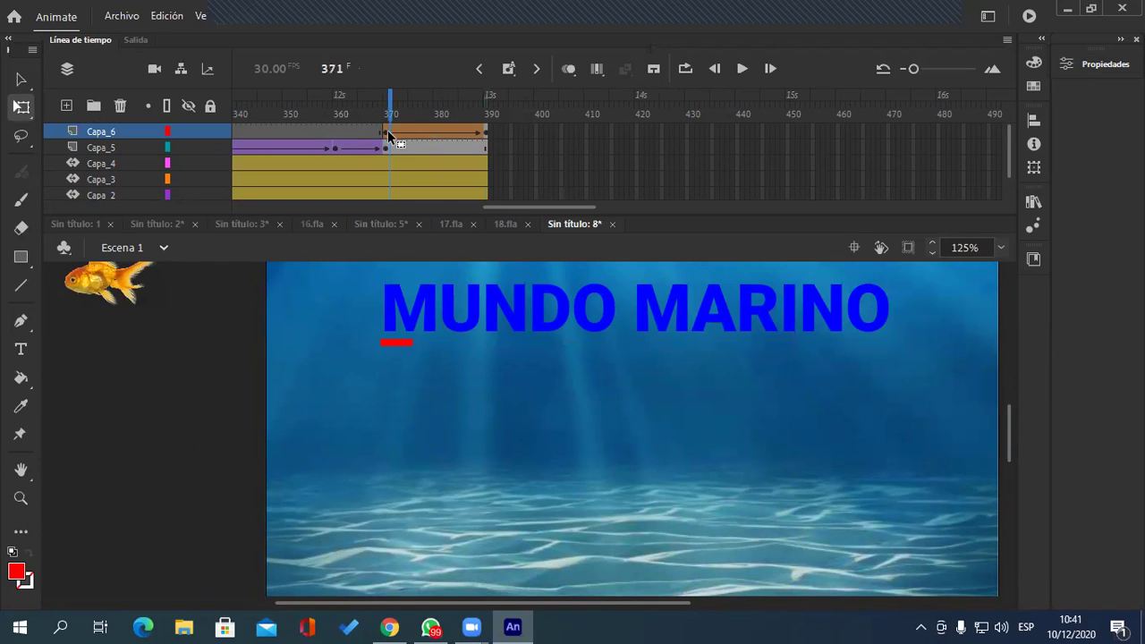
click(487, 134)
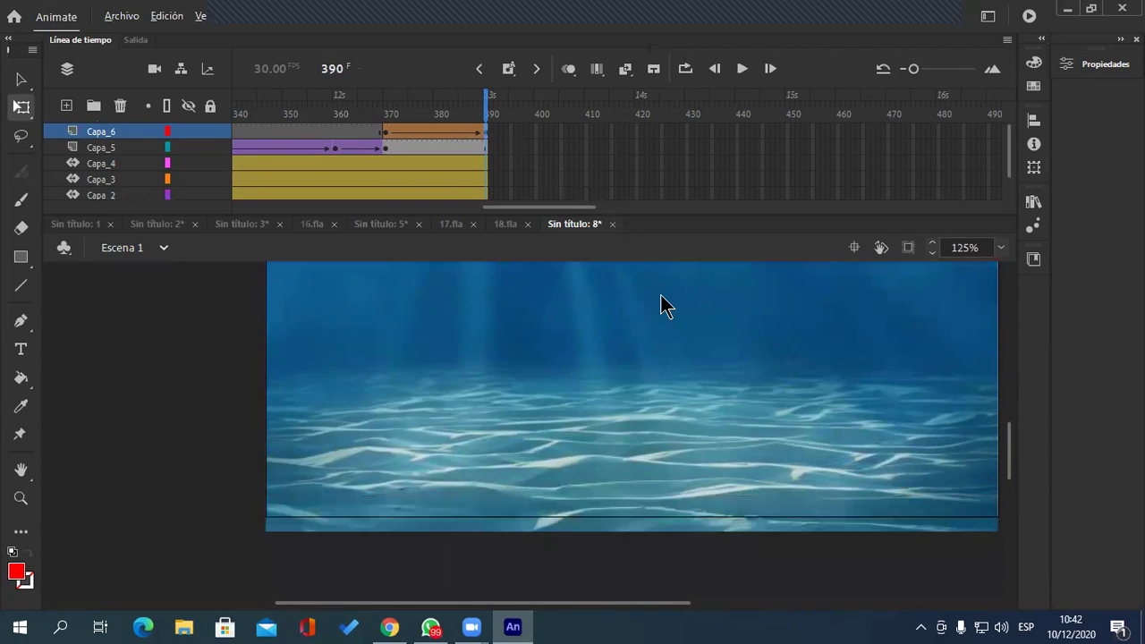
Step: Insert a keyframe for the title at frame 390 of Capa_5
key(alt)
scroll(685, 304, down, 2)
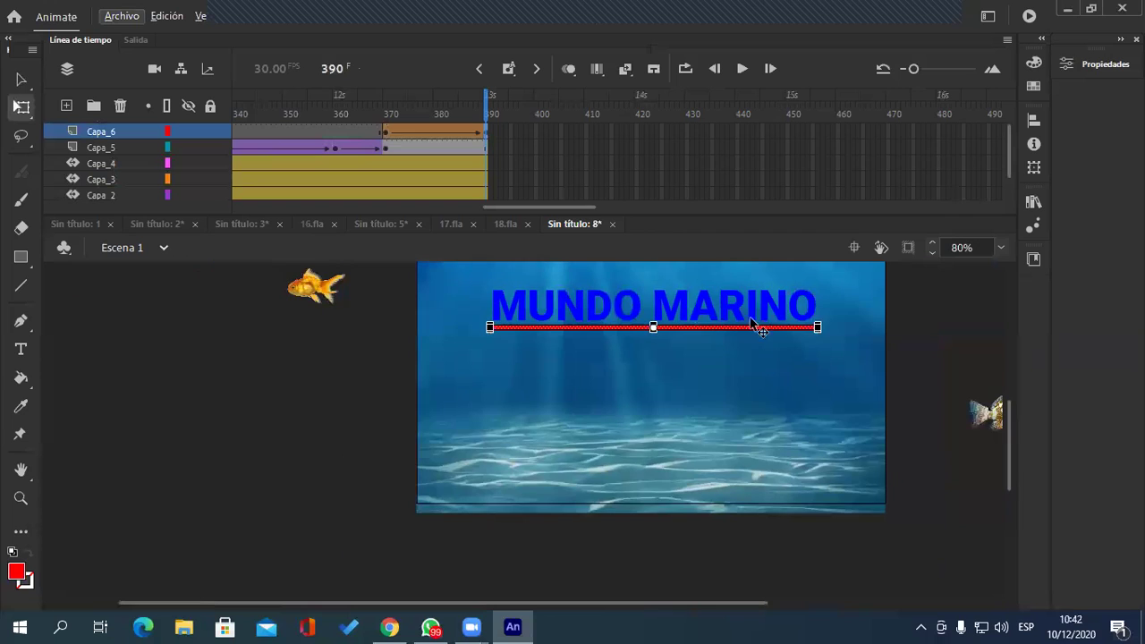
drag(762, 327, 583, 386)
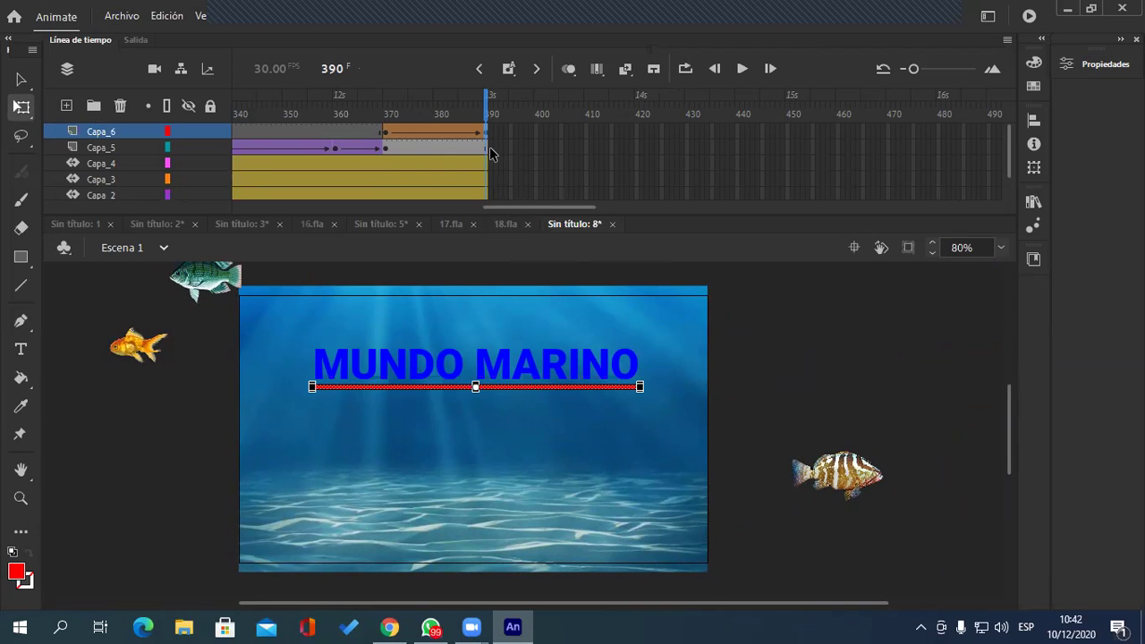
drag(487, 106, 497, 184)
click(487, 148)
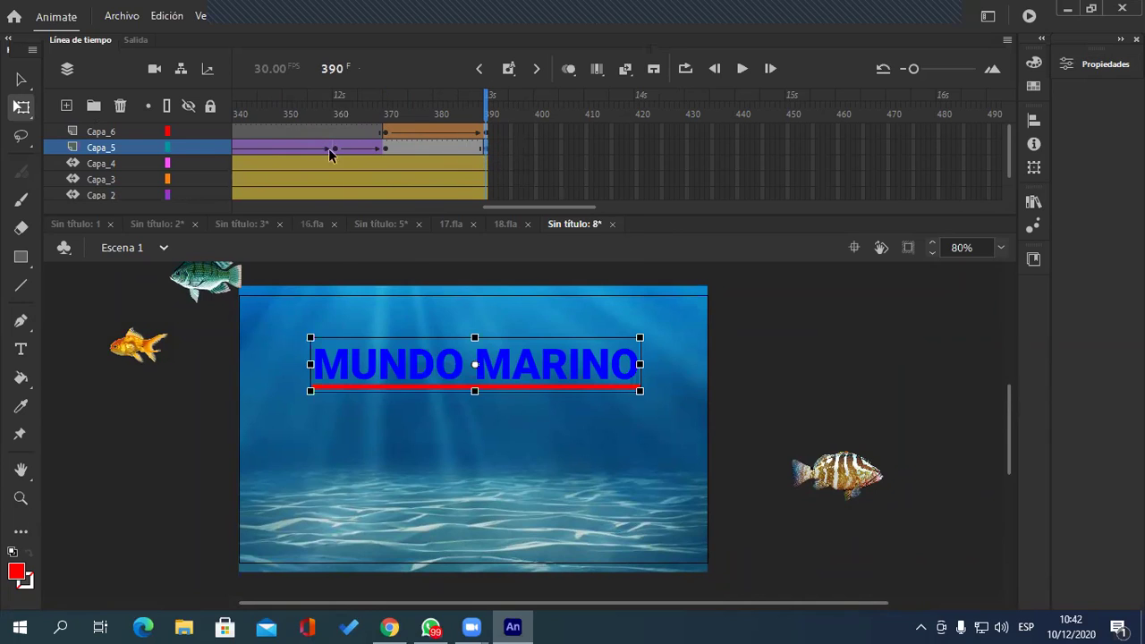
click(493, 151)
click(488, 152)
click(19, 80)
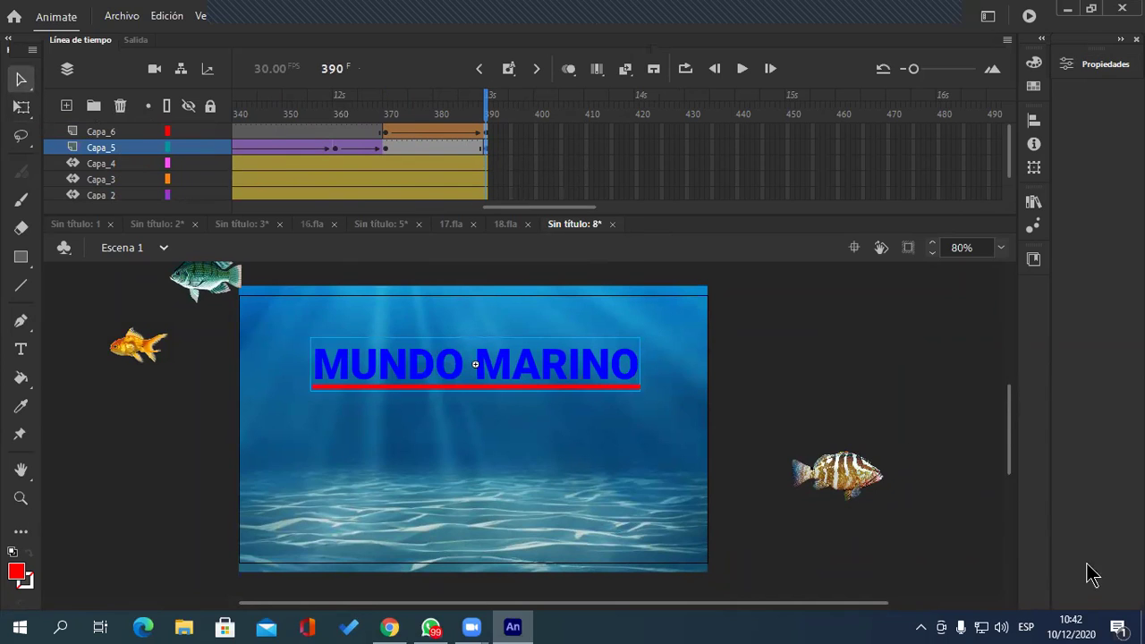
Step: Try adding a white Iluminado filter to the title's keyframe at frame 390 of Capa_5
click(1115, 72)
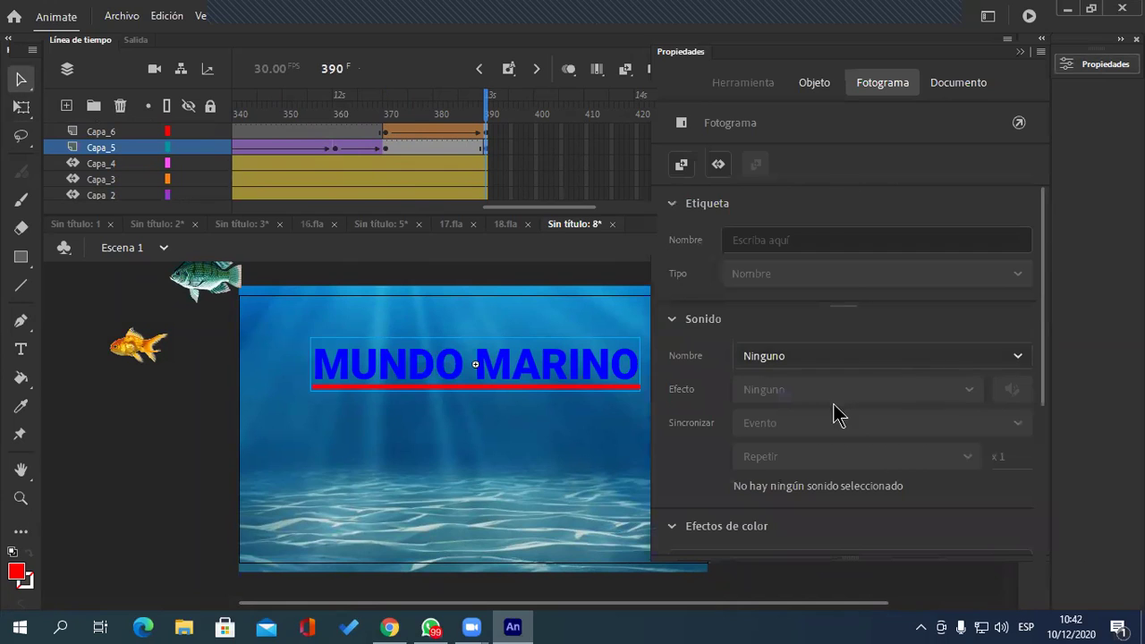
scroll(836, 418, down, 5)
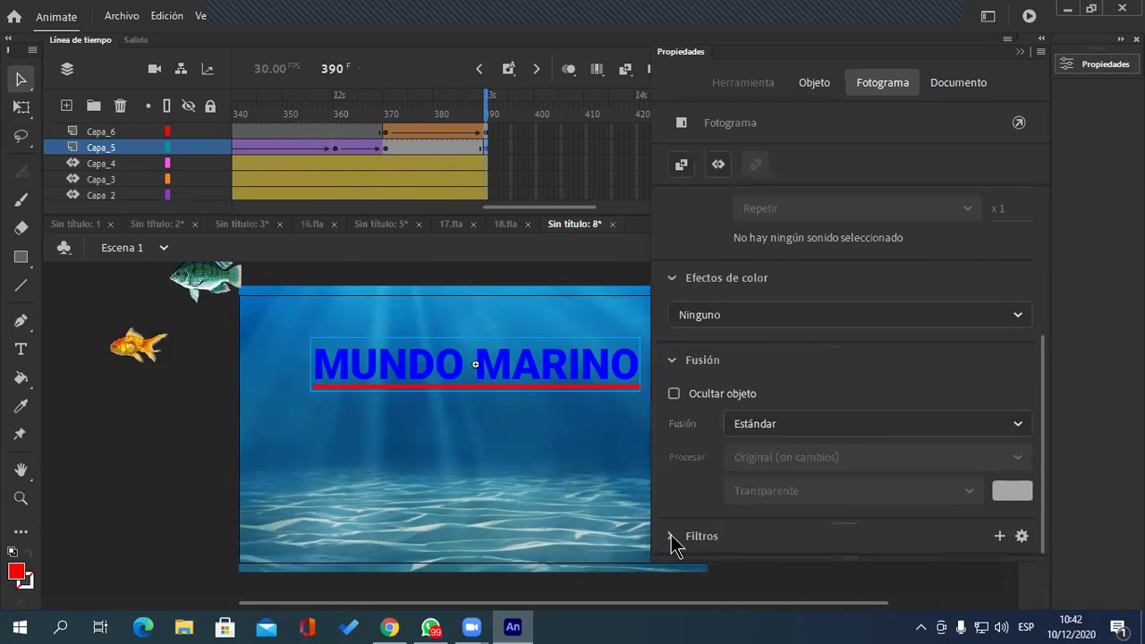
click(999, 535)
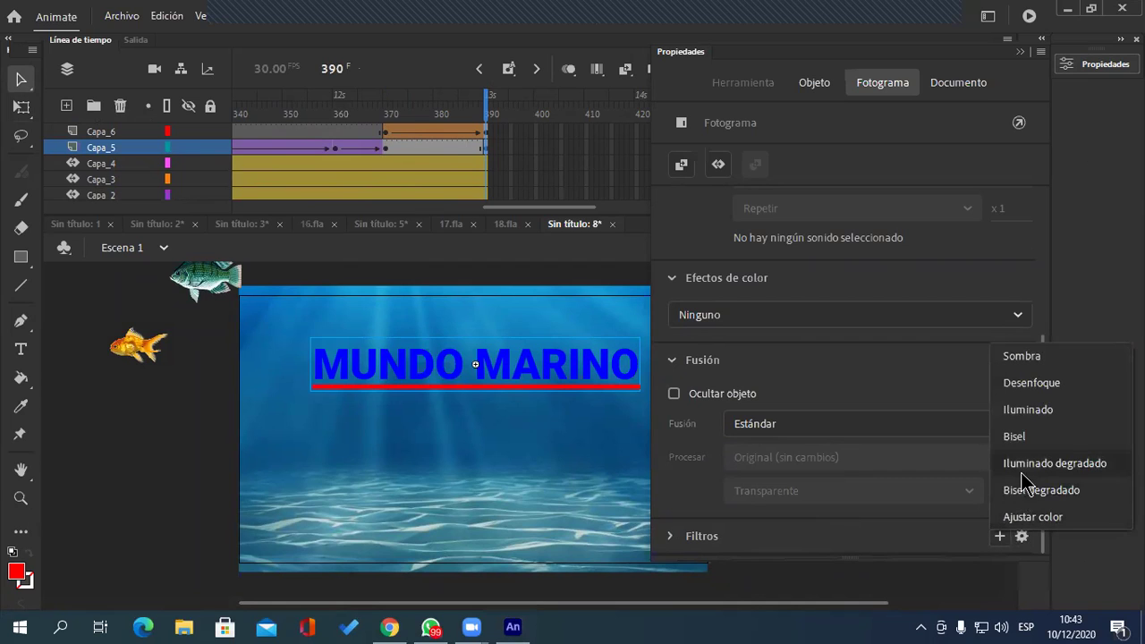
click(1045, 428)
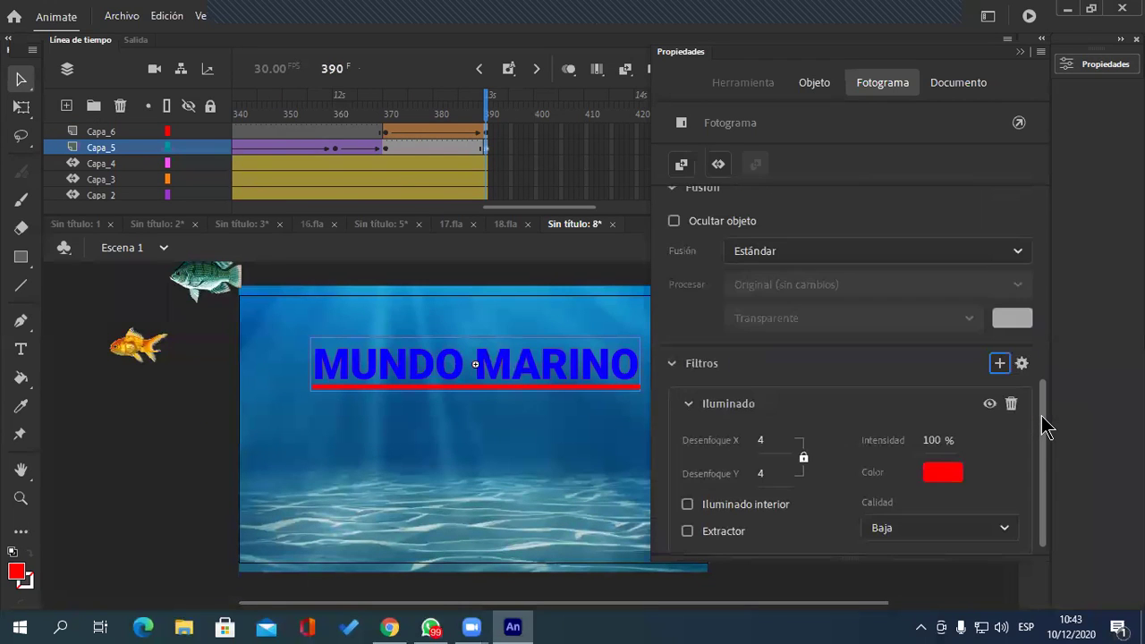
click(956, 474)
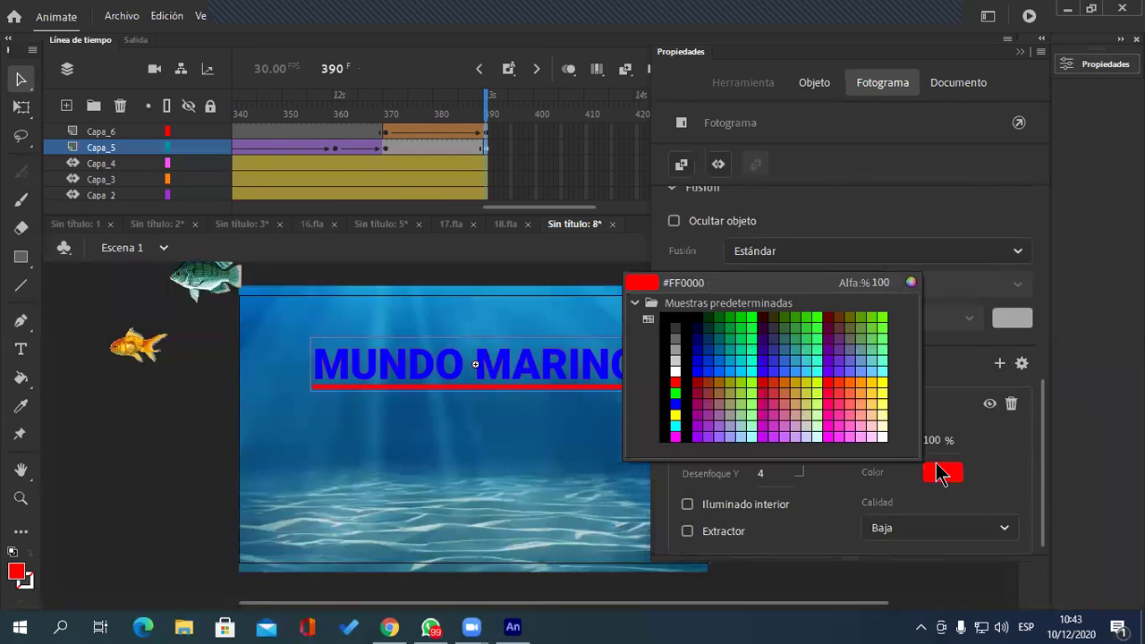
click(677, 387)
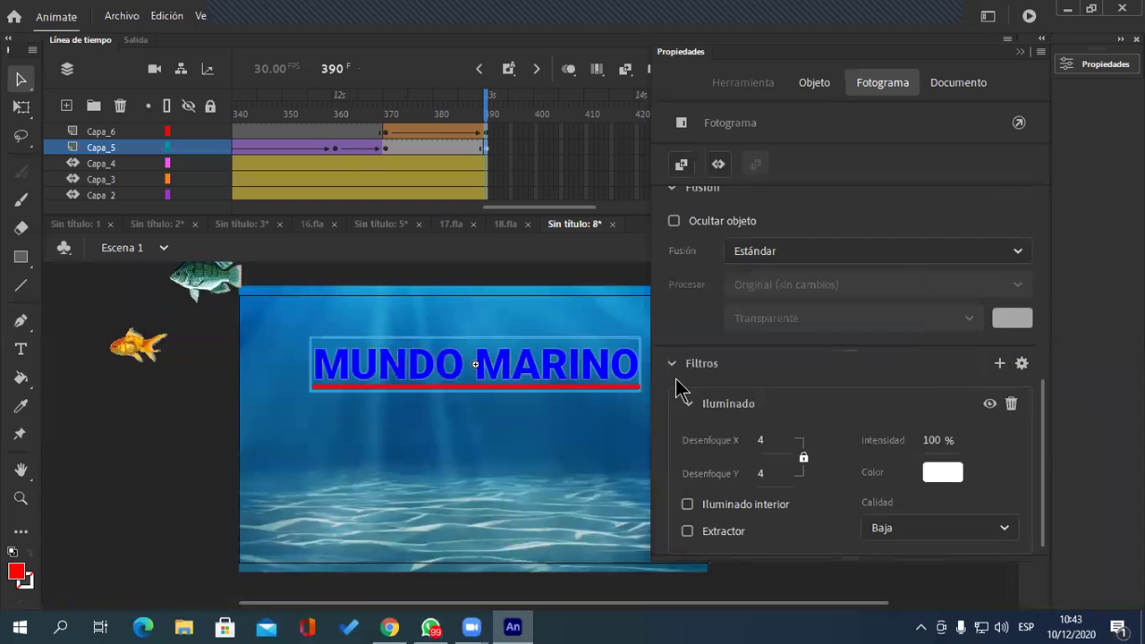
click(181, 469)
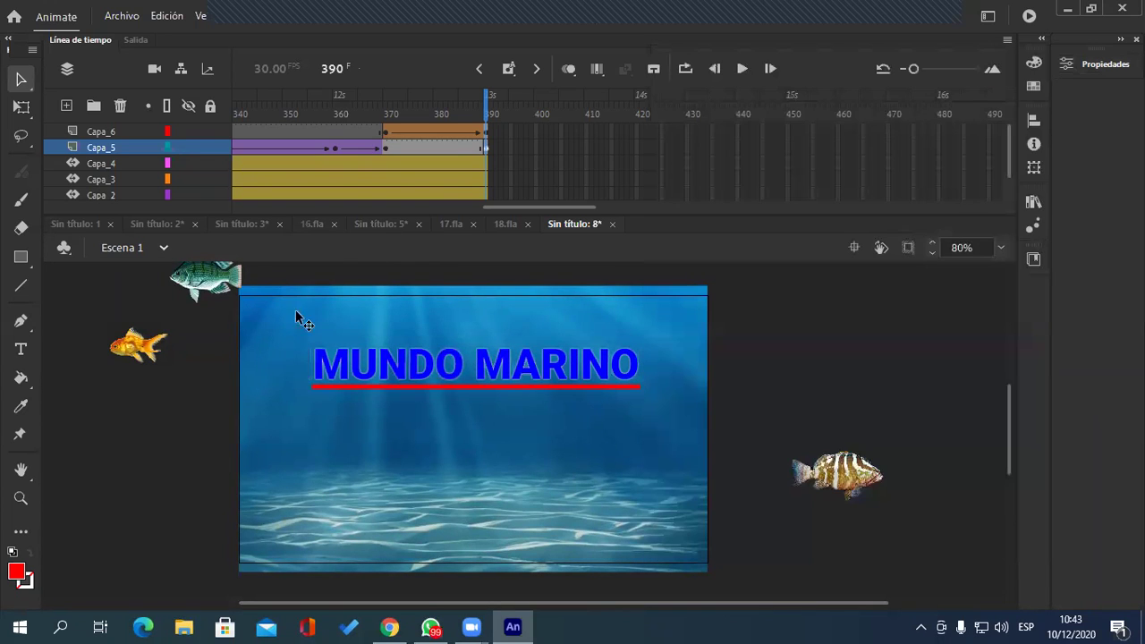
click(487, 147)
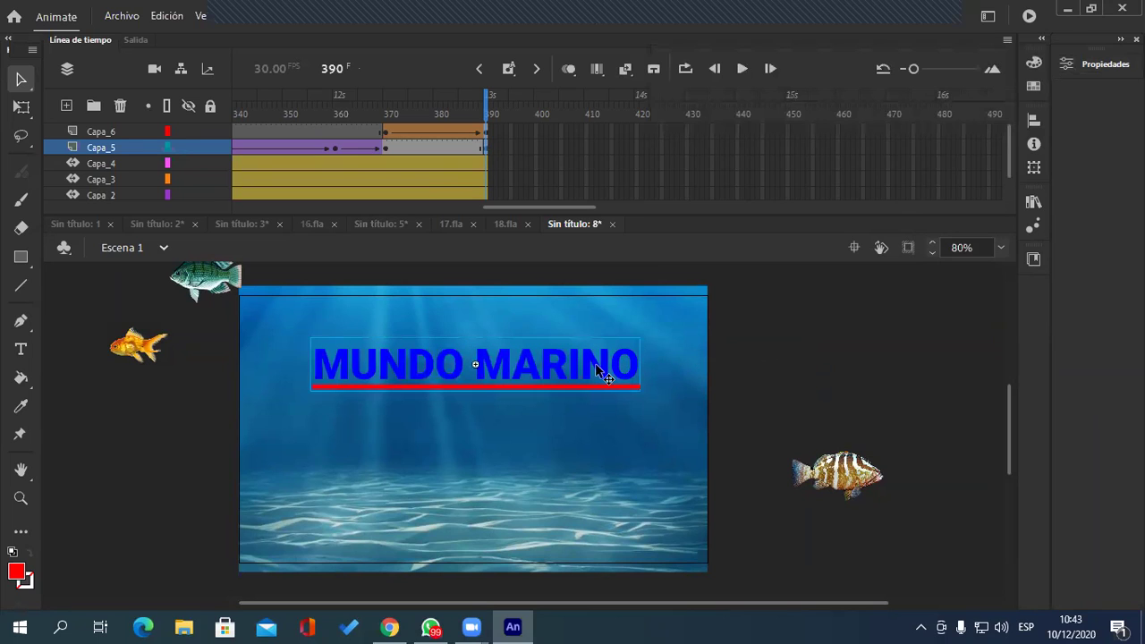
click(1103, 64)
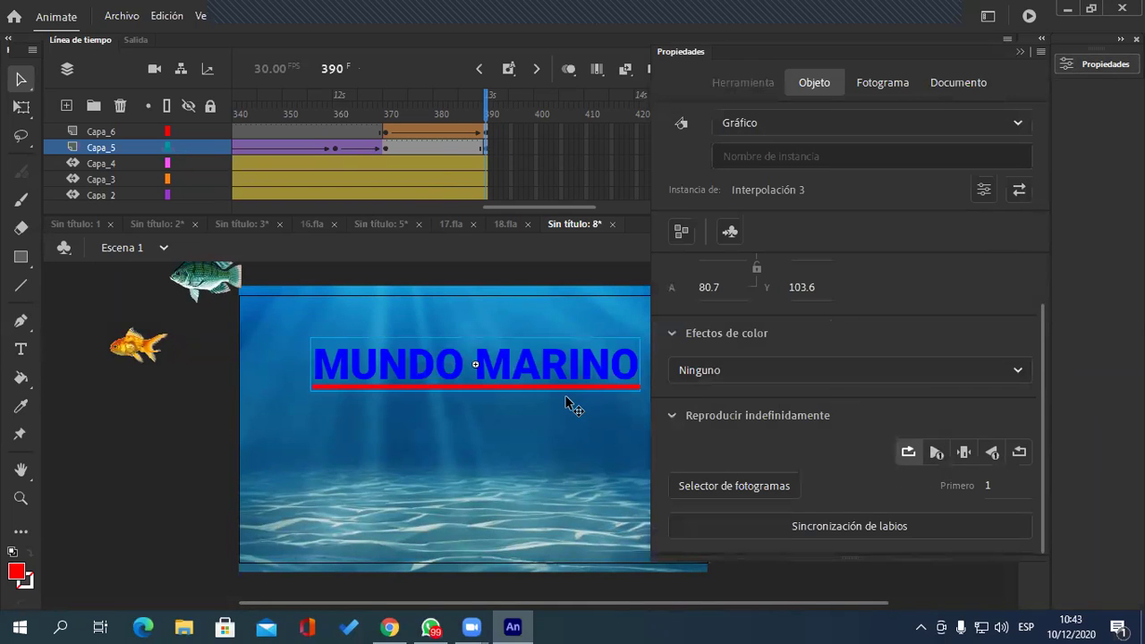
click(187, 414)
click(516, 359)
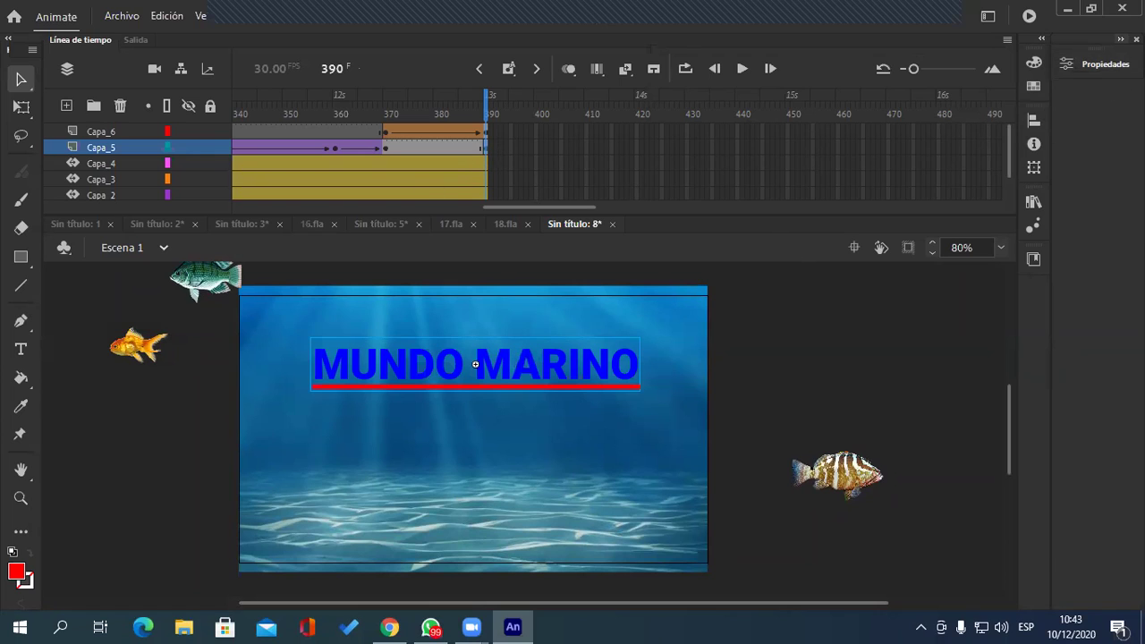
Step: Try an Iluminado filter with a changed intensity on the title keyframe at frame 390, and delete the filter
click(1107, 65)
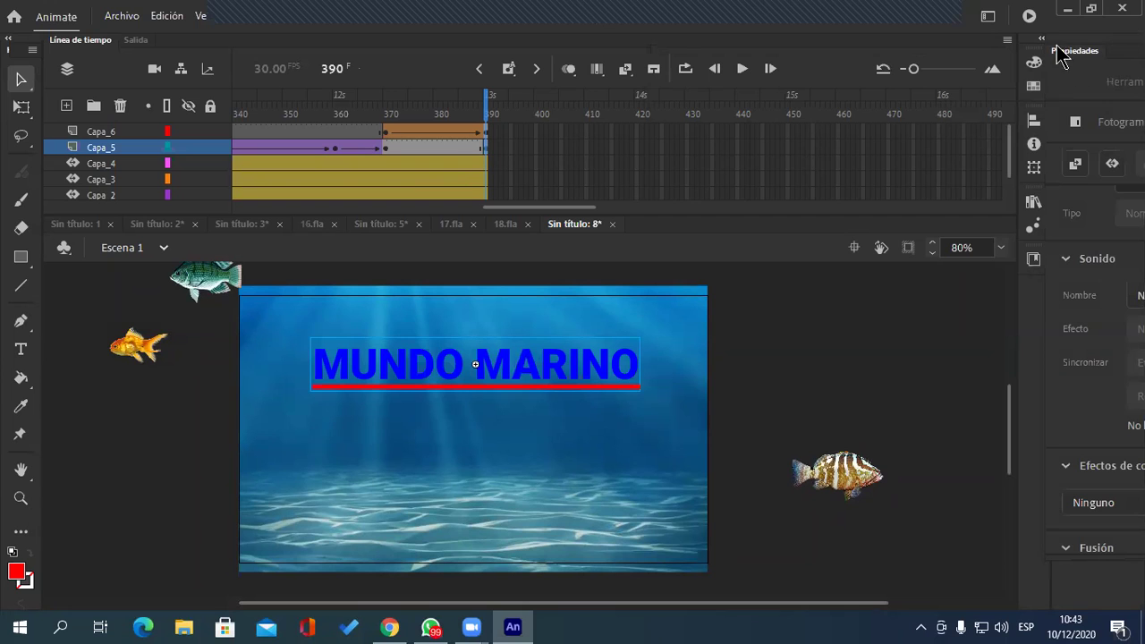
drag(1040, 46, 723, 72)
mouse_move(1085, 69)
mouse_down()
mouse_move(1055, 71)
mouse_move(1130, 67)
mouse_move(1092, 78)
mouse_up()
click(1087, 71)
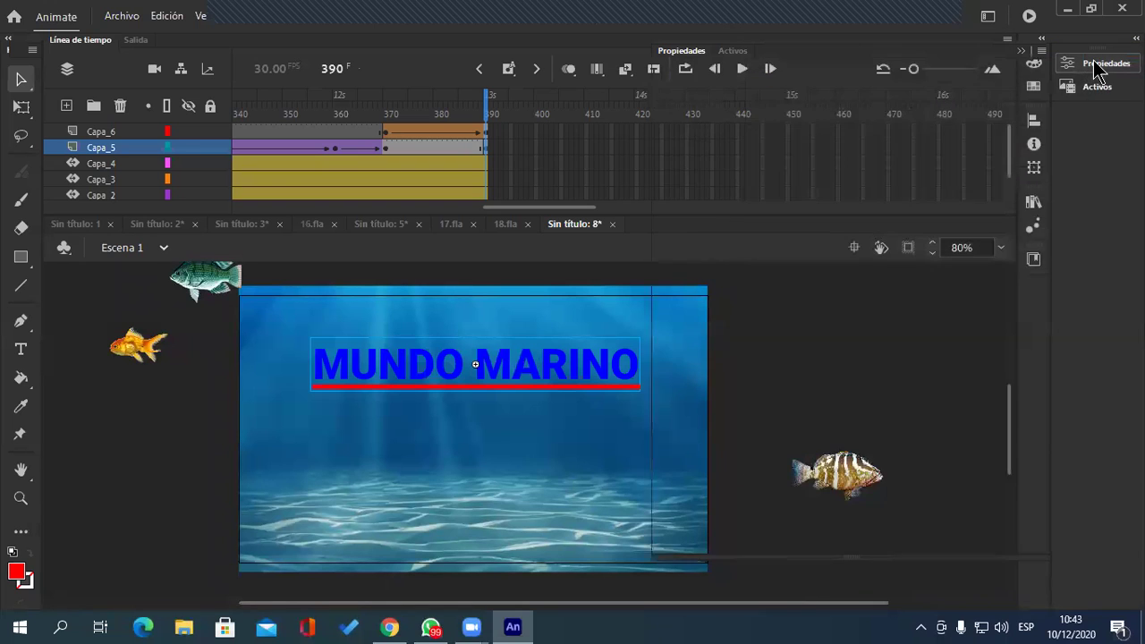
scroll(979, 366, down, 5)
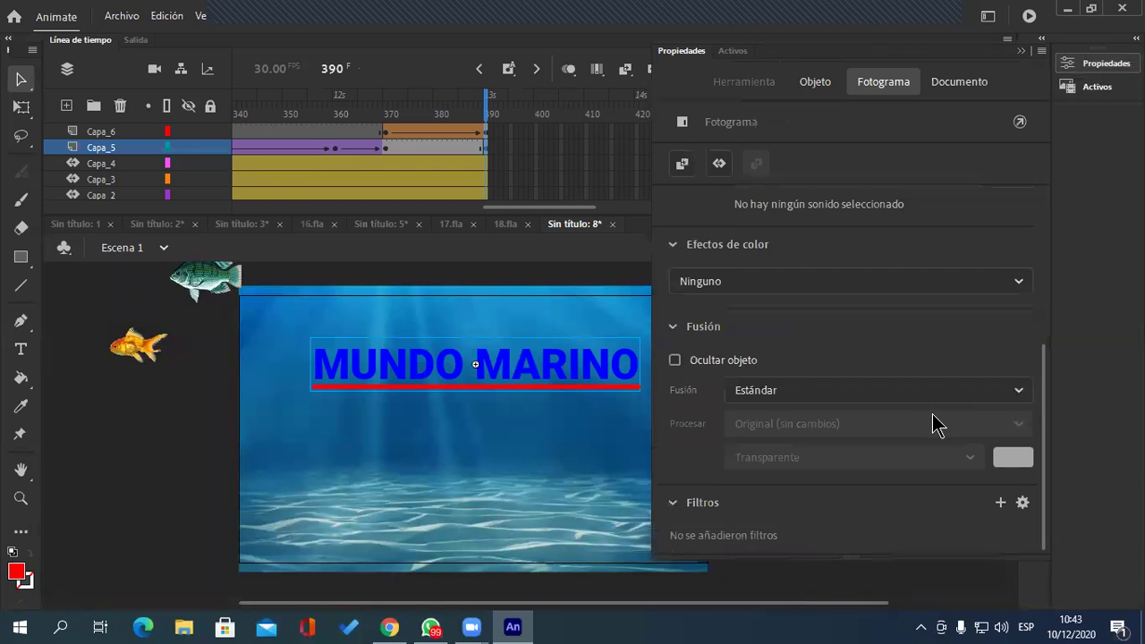
click(1000, 498)
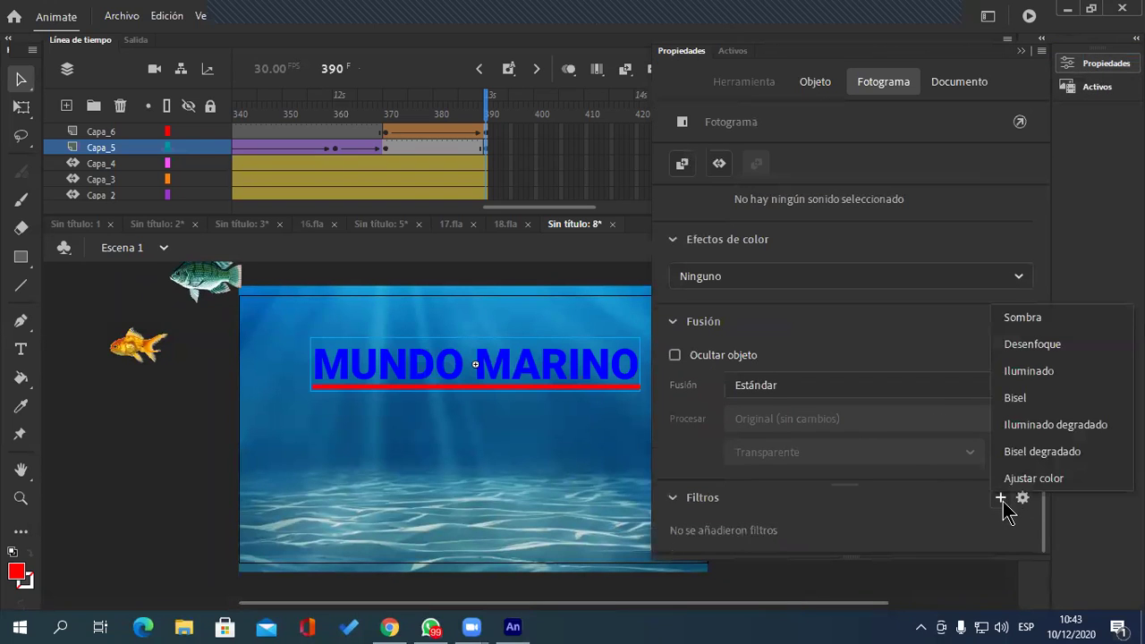
click(1052, 372)
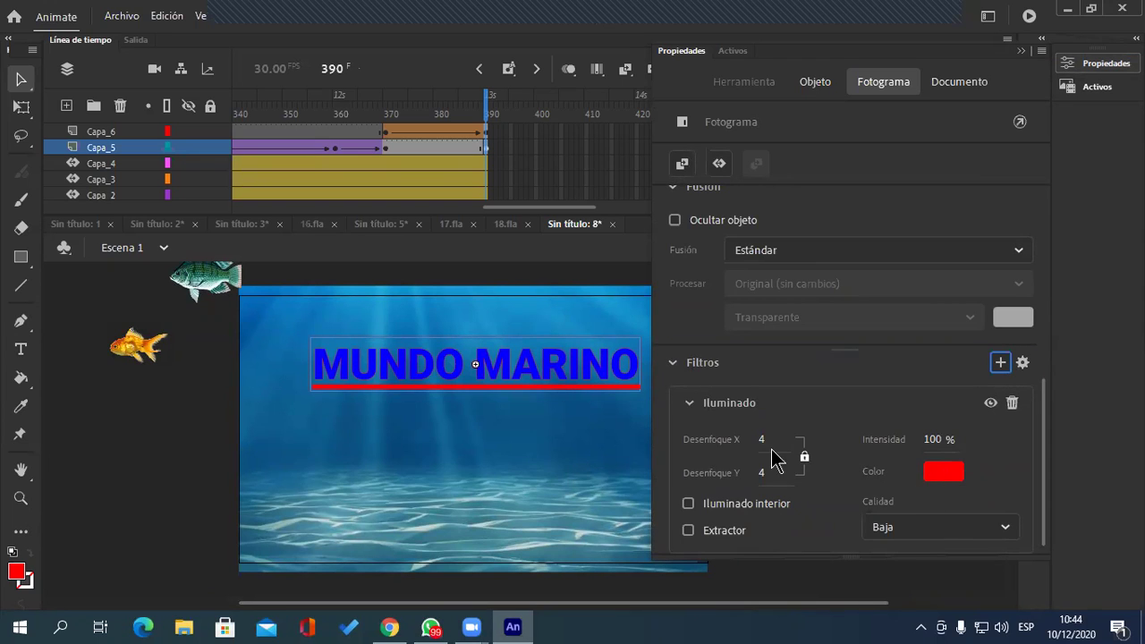
click(931, 438)
double_click(932, 439)
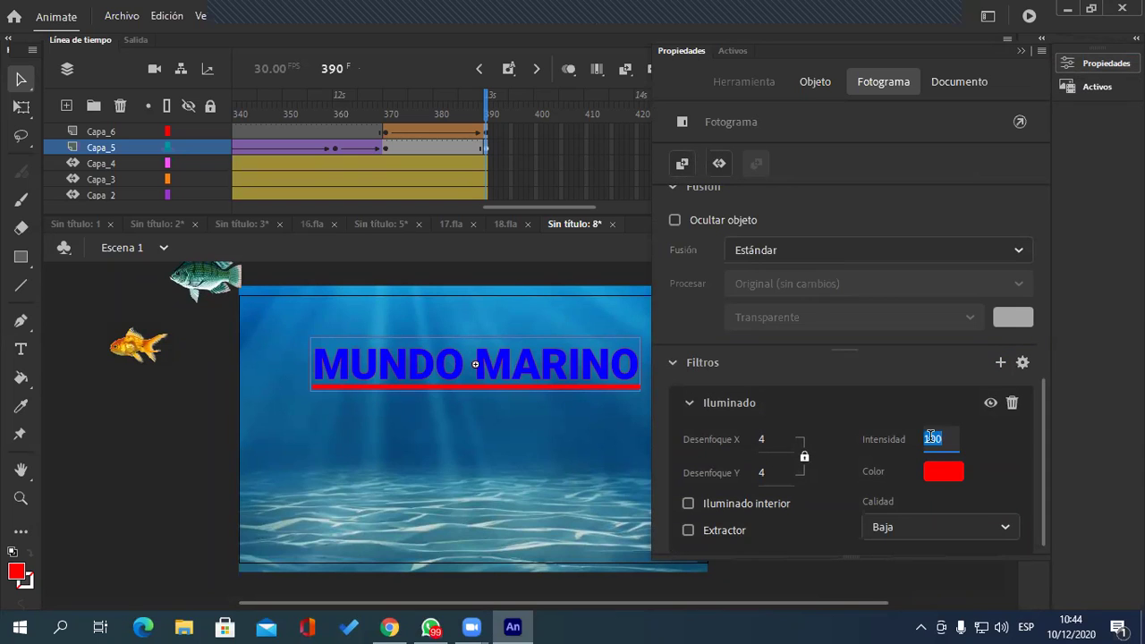
text(2)
click(1011, 402)
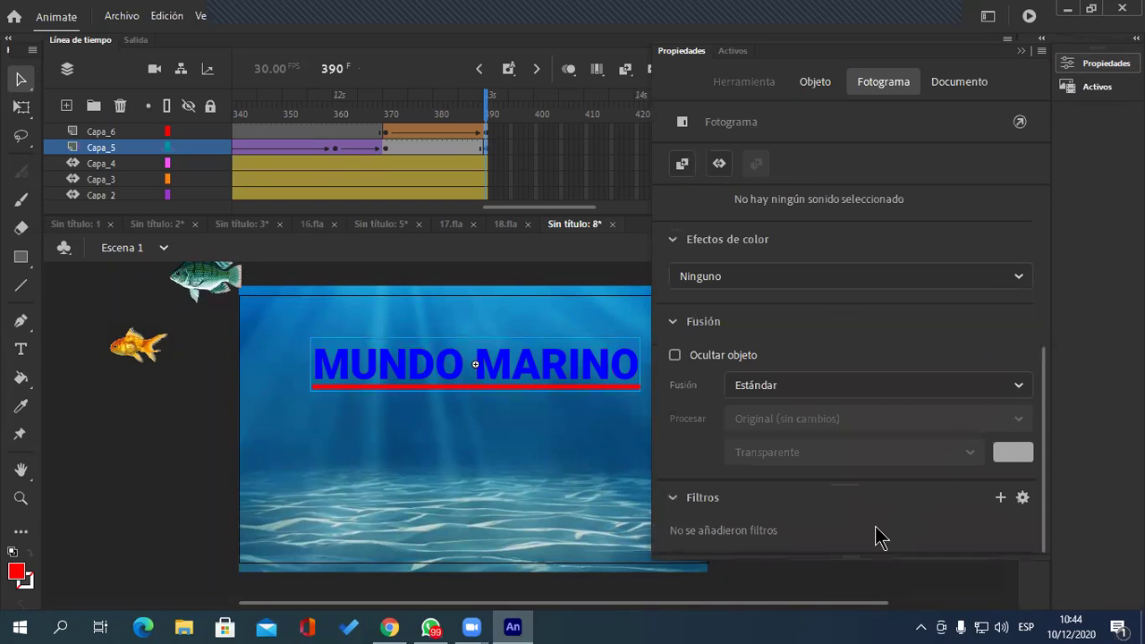
Step: Break apart the MUNDO MARINO symbol at frame 390 of Capa_5 into static text and show its object properties
click(187, 475)
click(589, 374)
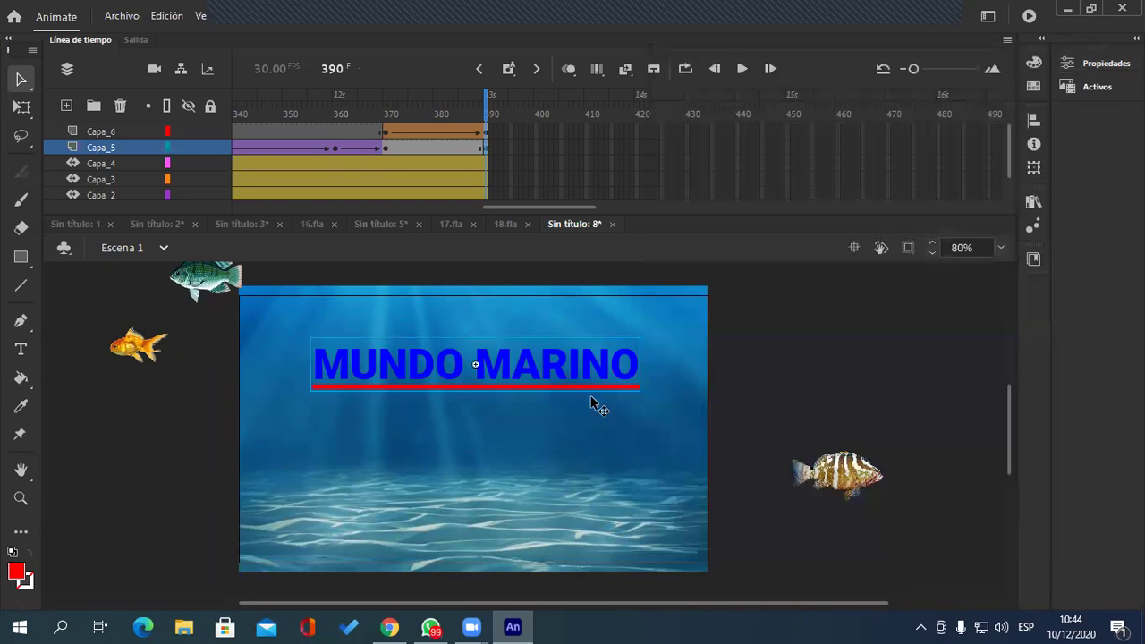
right_click(587, 367)
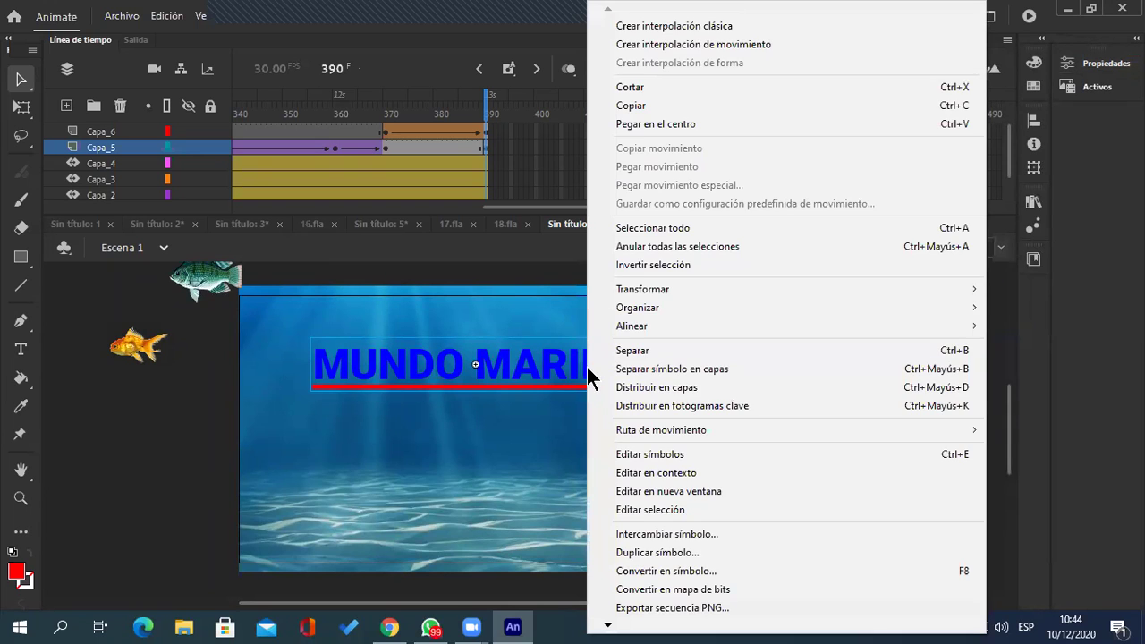
click(627, 354)
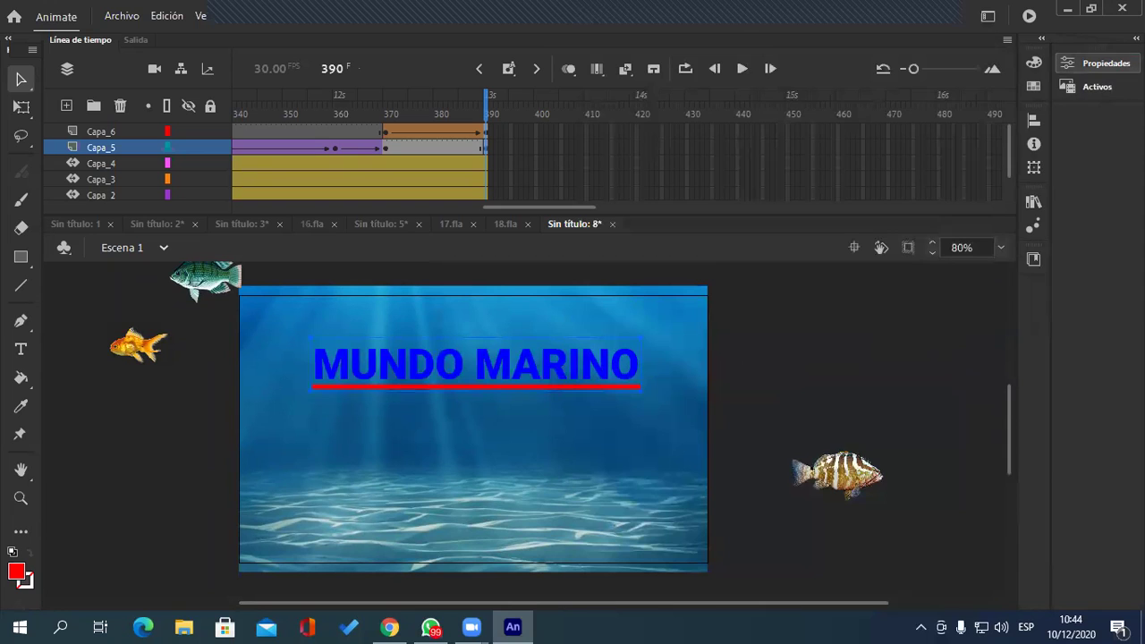
click(1104, 63)
click(901, 435)
click(913, 461)
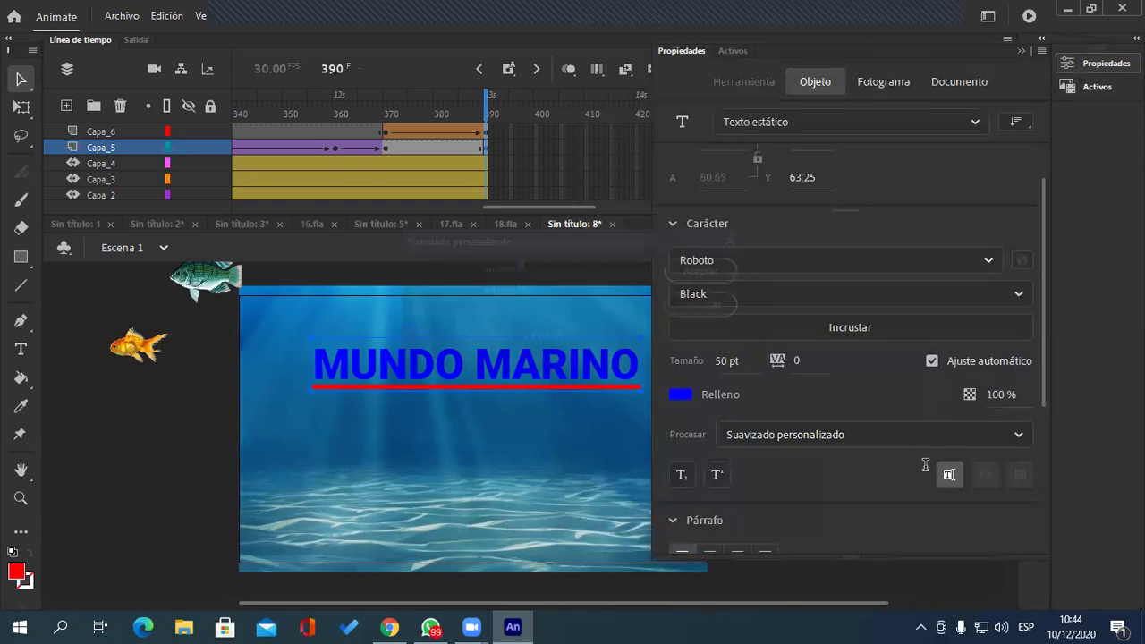
click(706, 306)
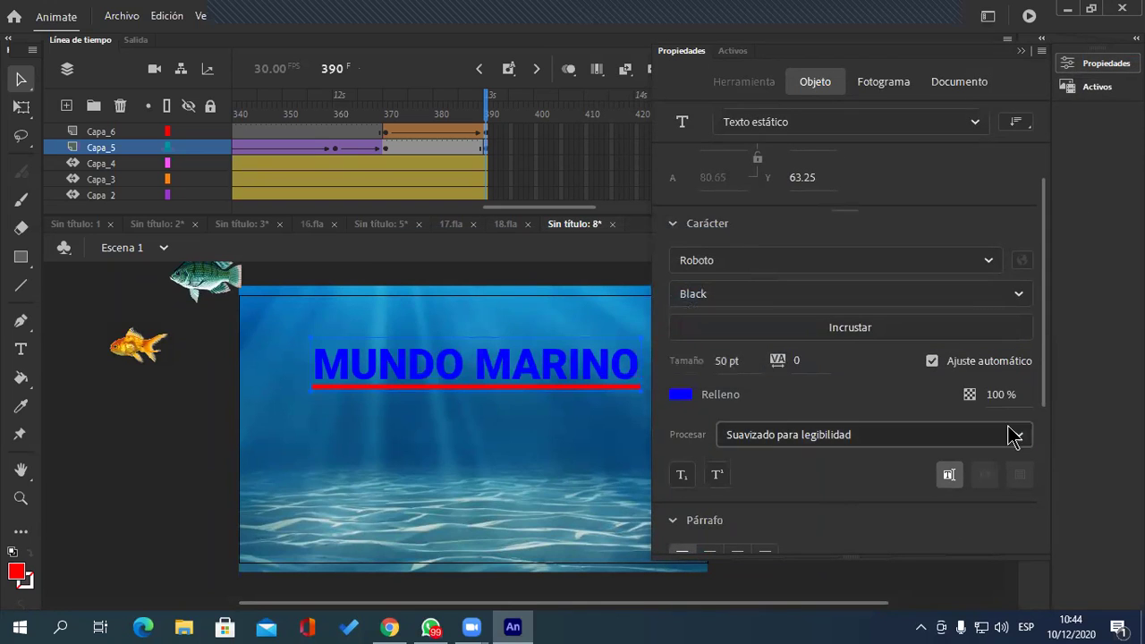
Step: Add an Iluminado filter to the title text with a 25 blur in X and Y and Alta quality
drag(1045, 386, 1025, 519)
click(1001, 505)
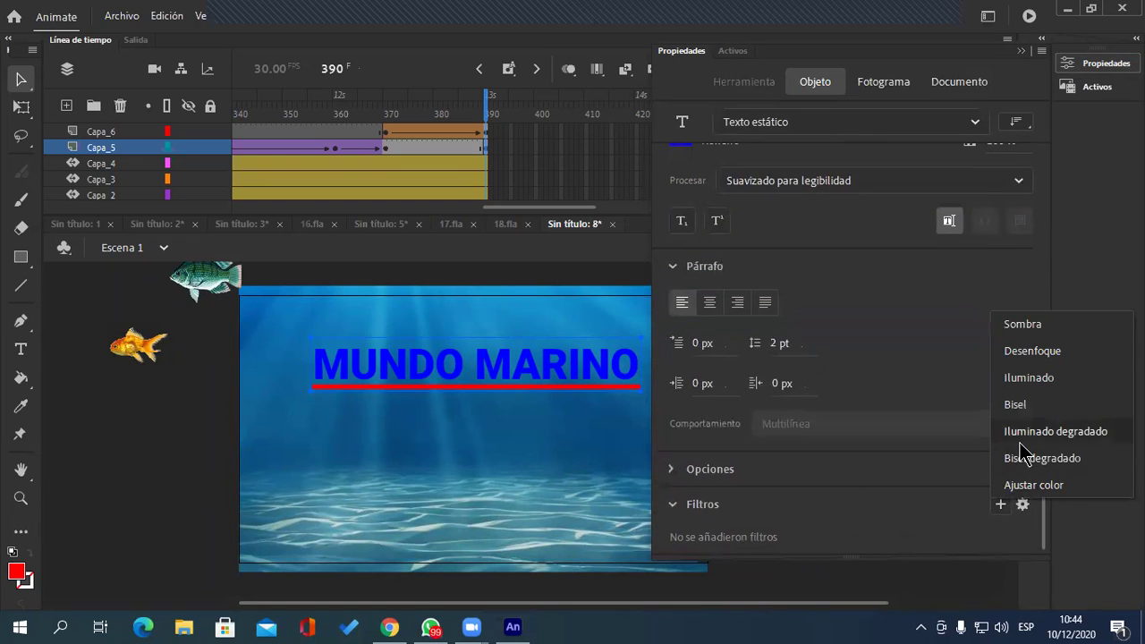
click(1041, 376)
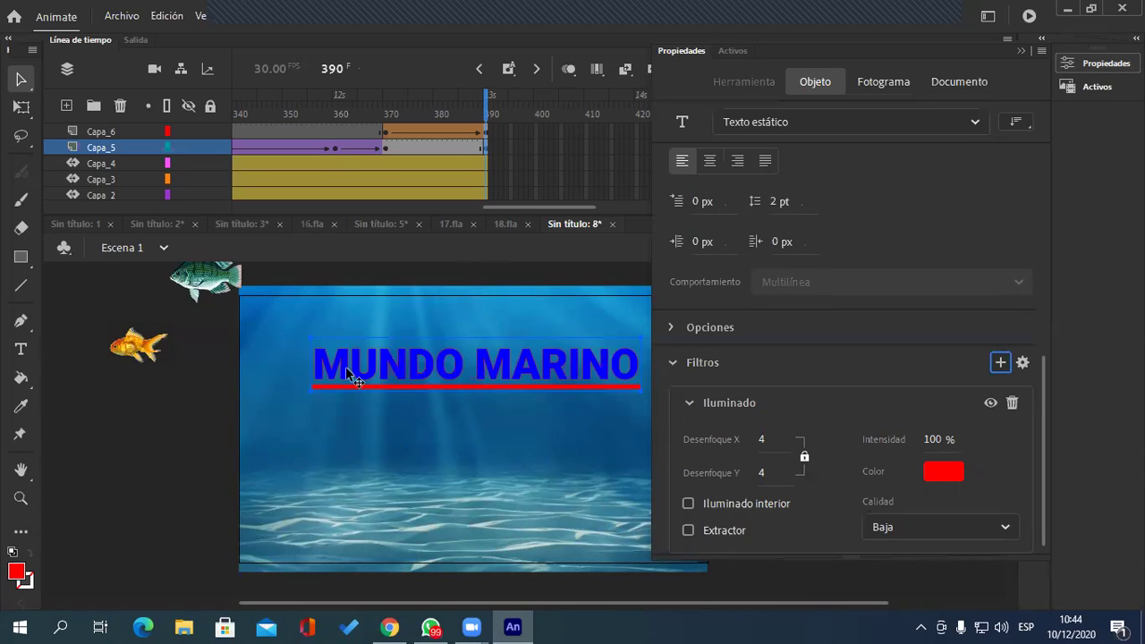
click(763, 443)
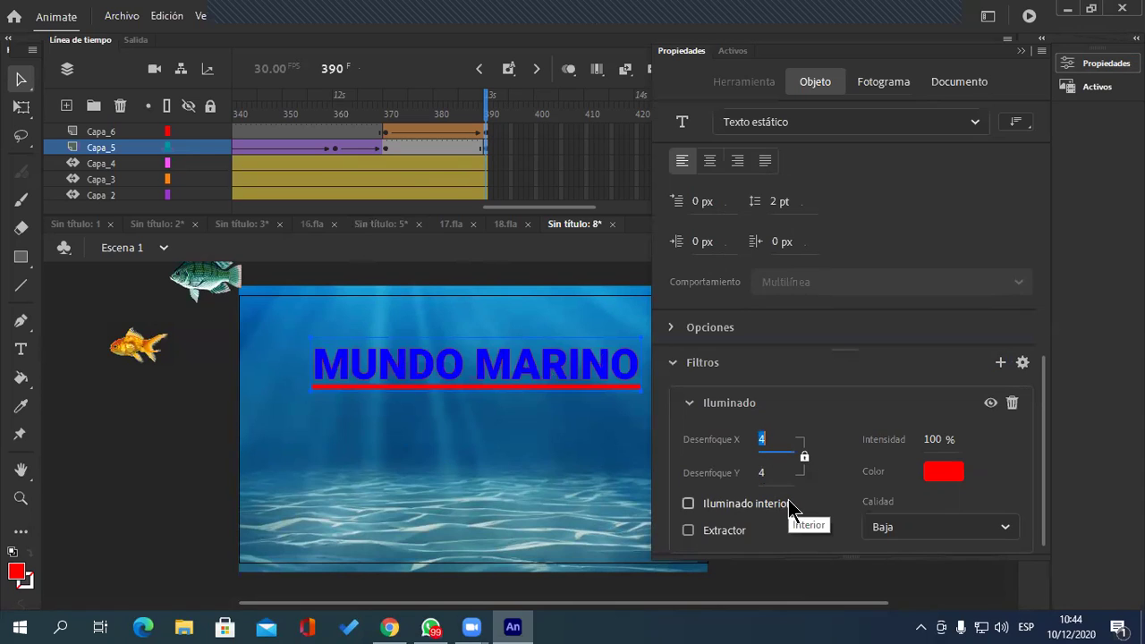
text(25)
click(1000, 529)
click(944, 507)
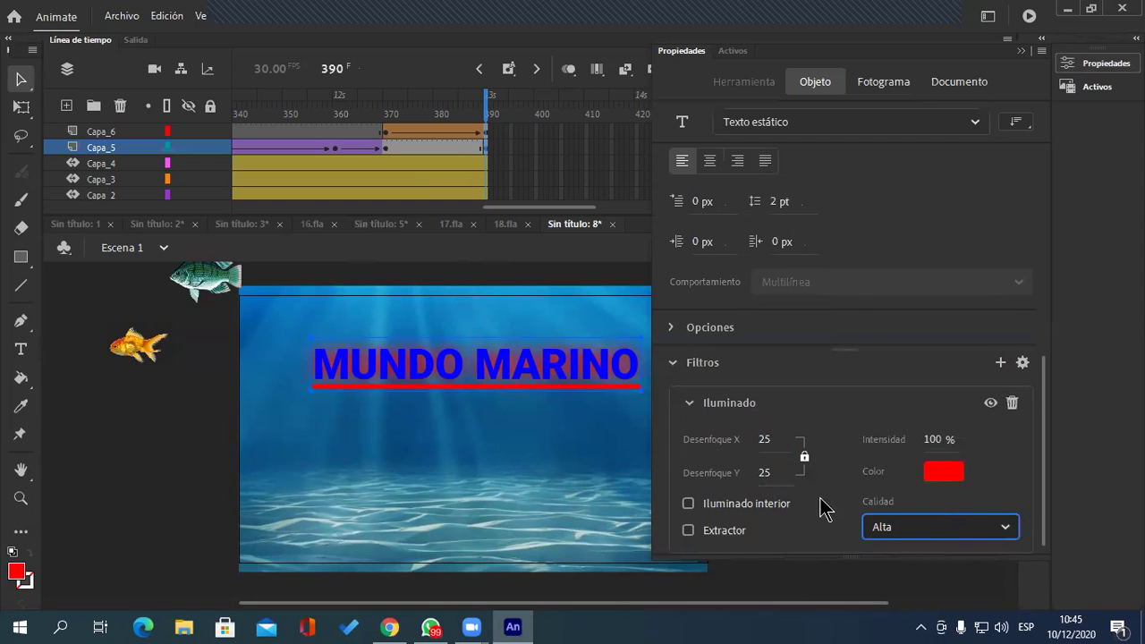
Step: Set the title's Iluminado filter to white with an intensity of 50%
click(938, 473)
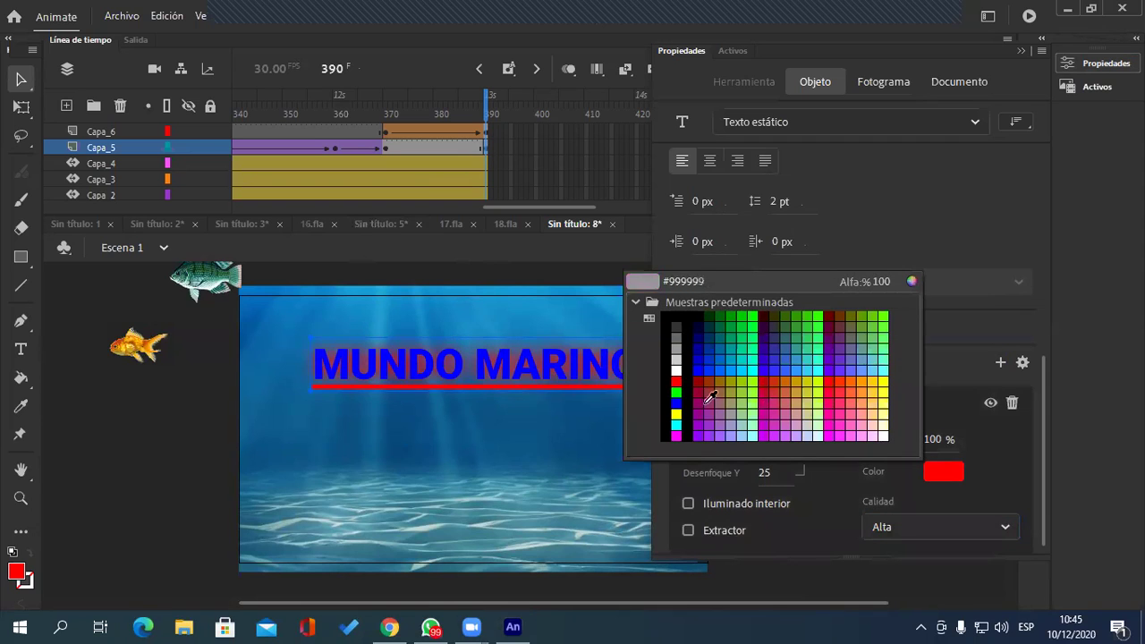
click(675, 369)
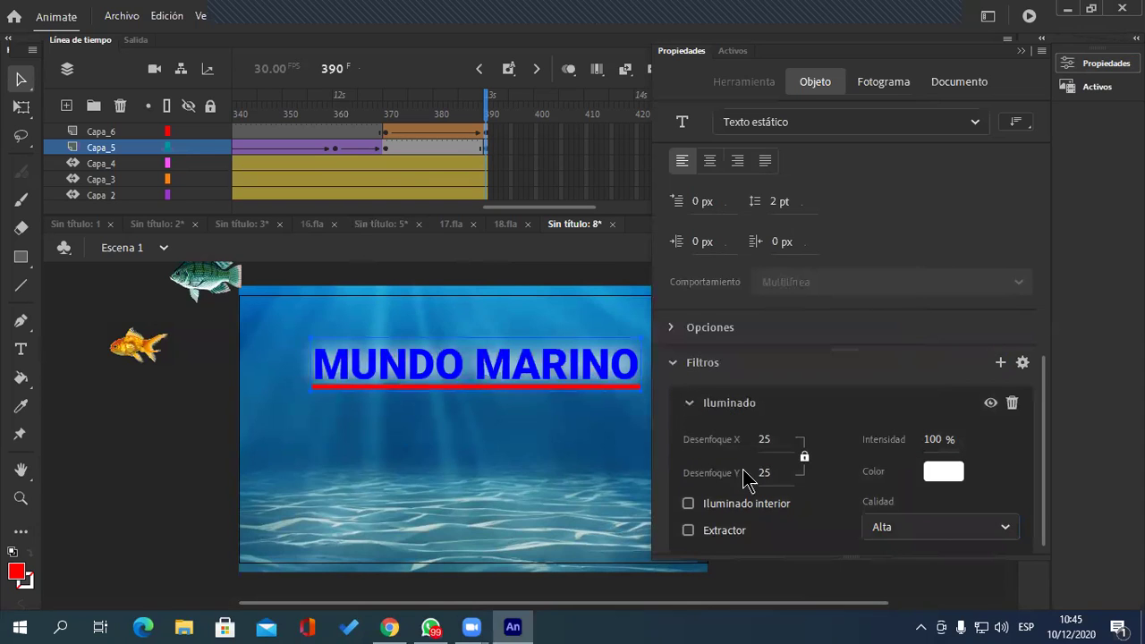
click(936, 440)
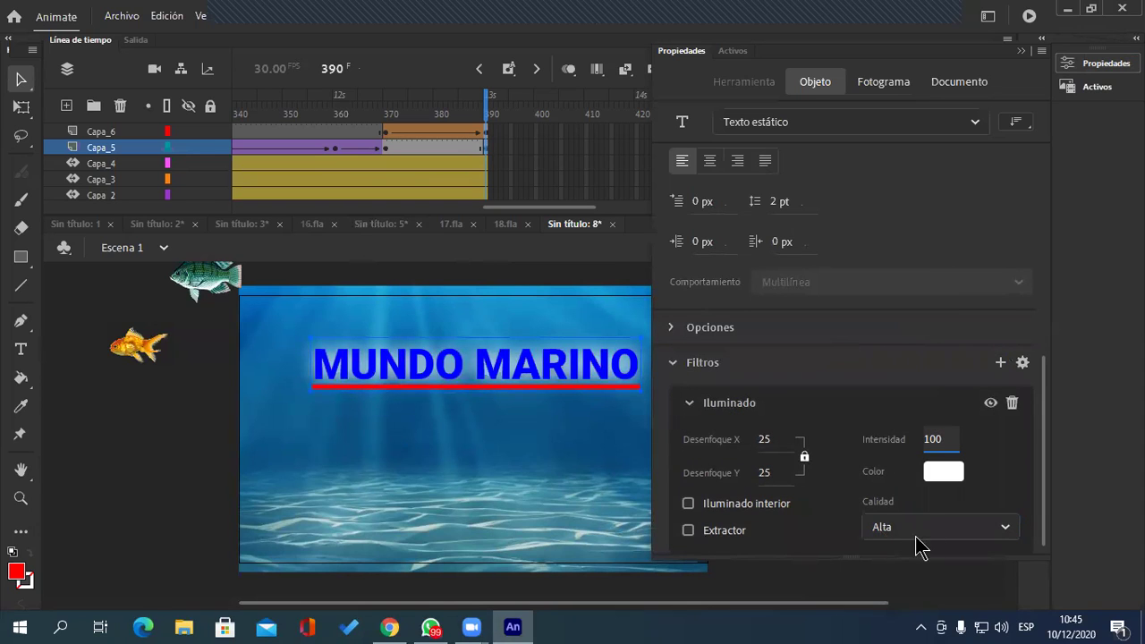
double_click(938, 438)
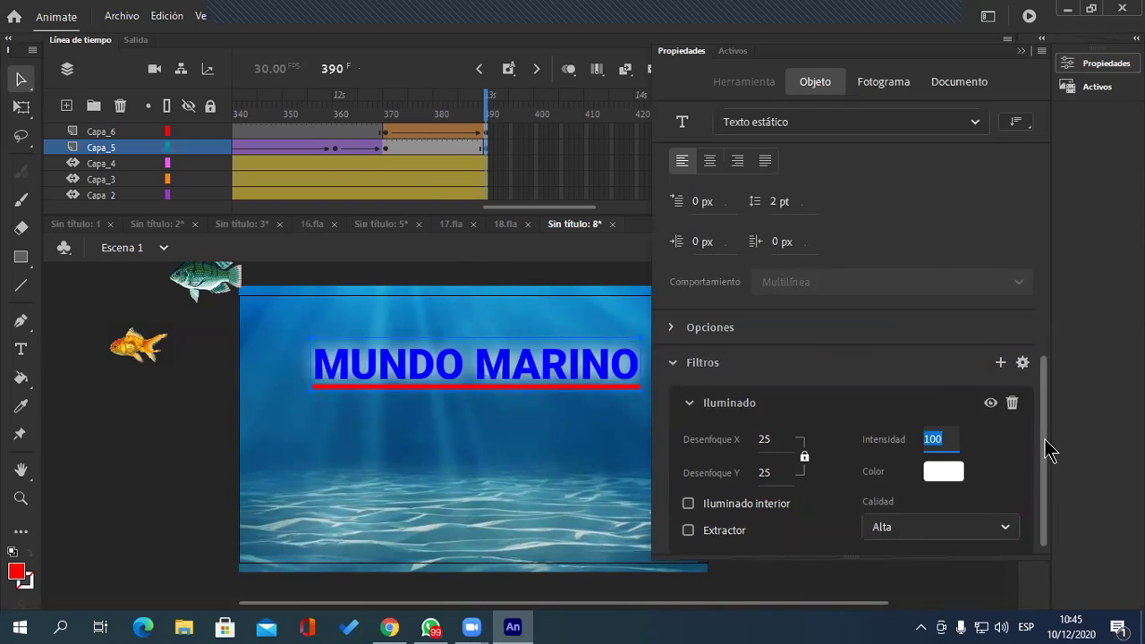
text(50)
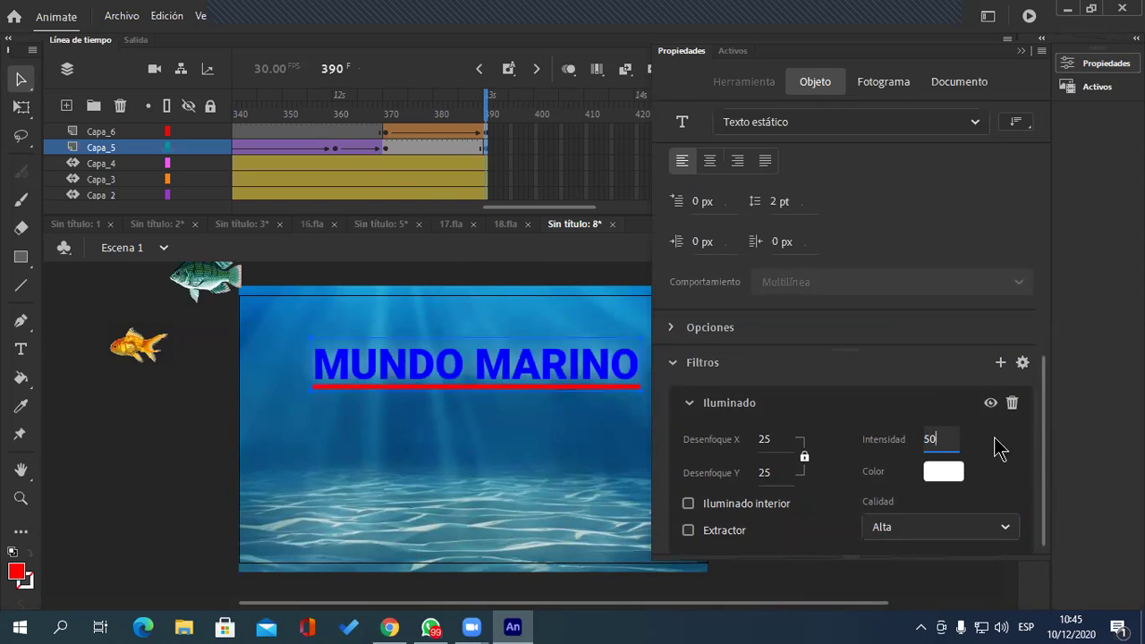
key(Return)
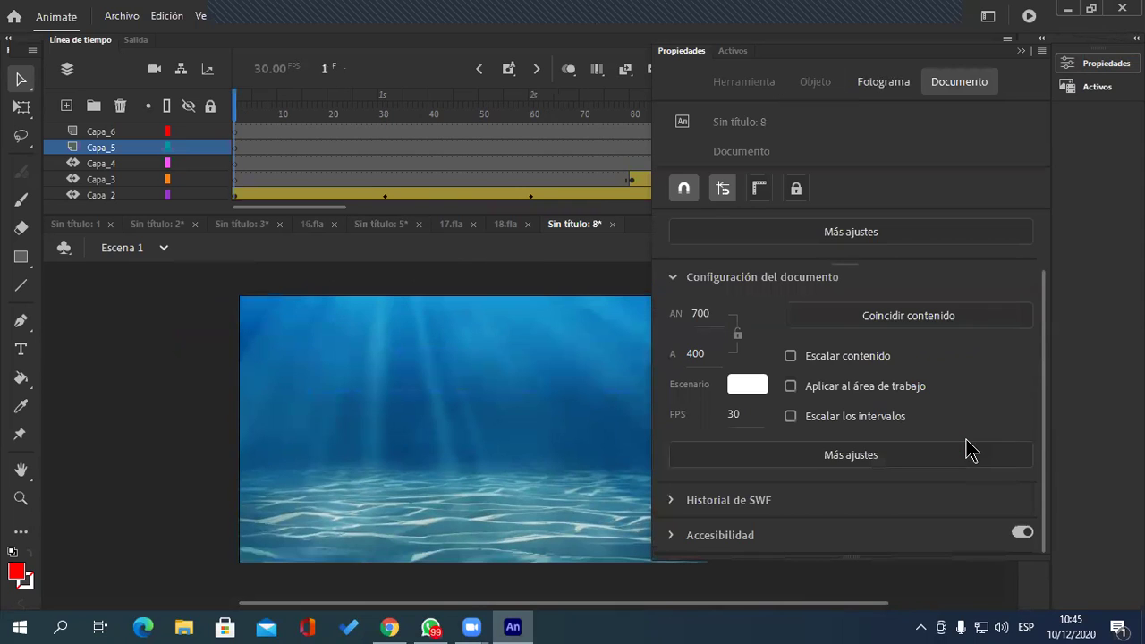
Step: Return to frame 390 of the timeline and select the title text on Capa_5
click(439, 301)
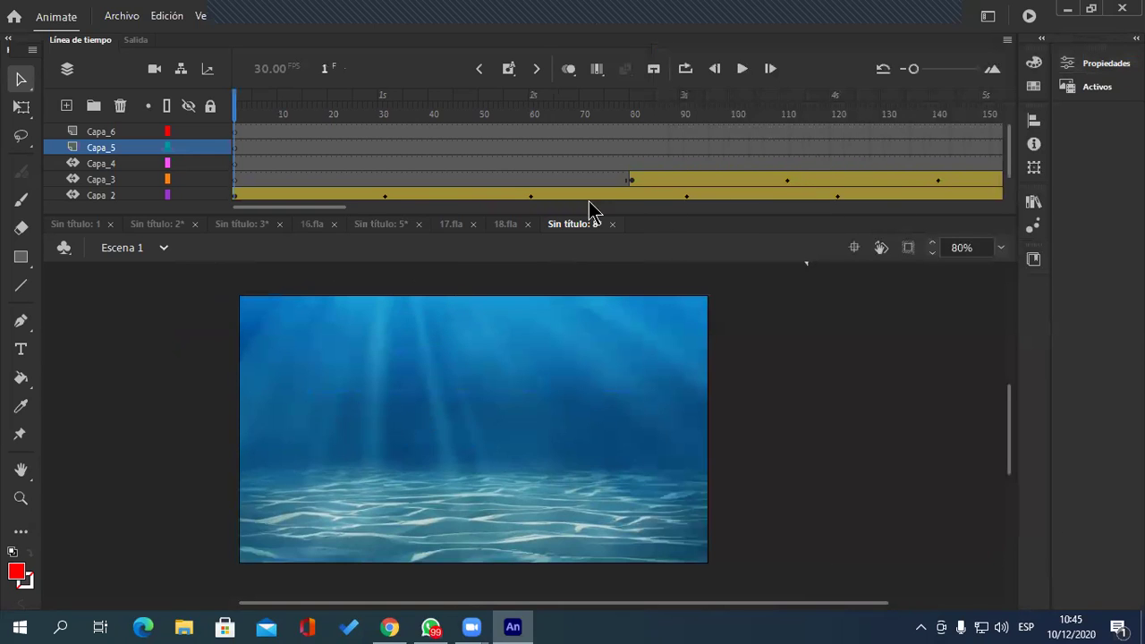
drag(324, 209, 569, 209)
click(505, 131)
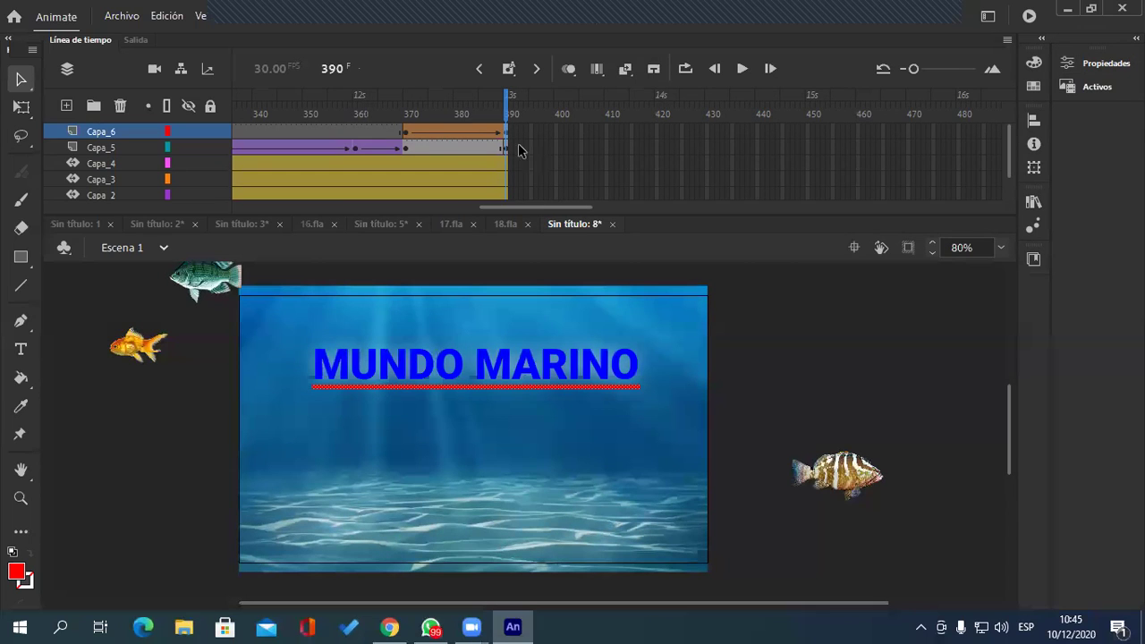
click(505, 148)
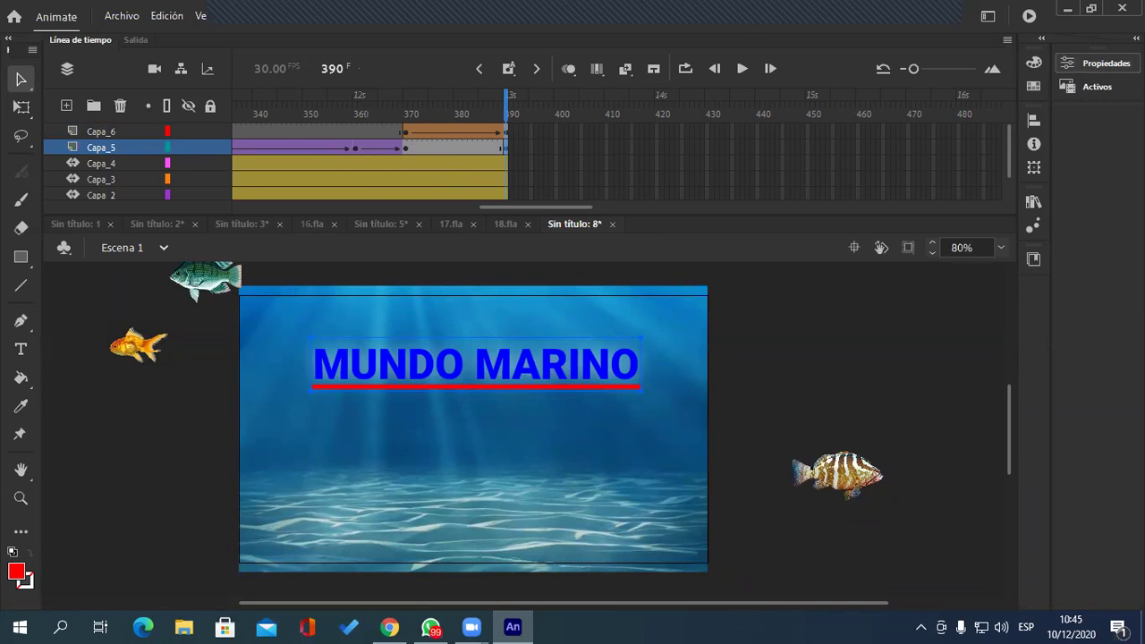
Step: Set the title's Iluminado filter at frame 390 to 0 blur in X and Y and 0% intensity
click(1103, 63)
scroll(913, 412, down, 5)
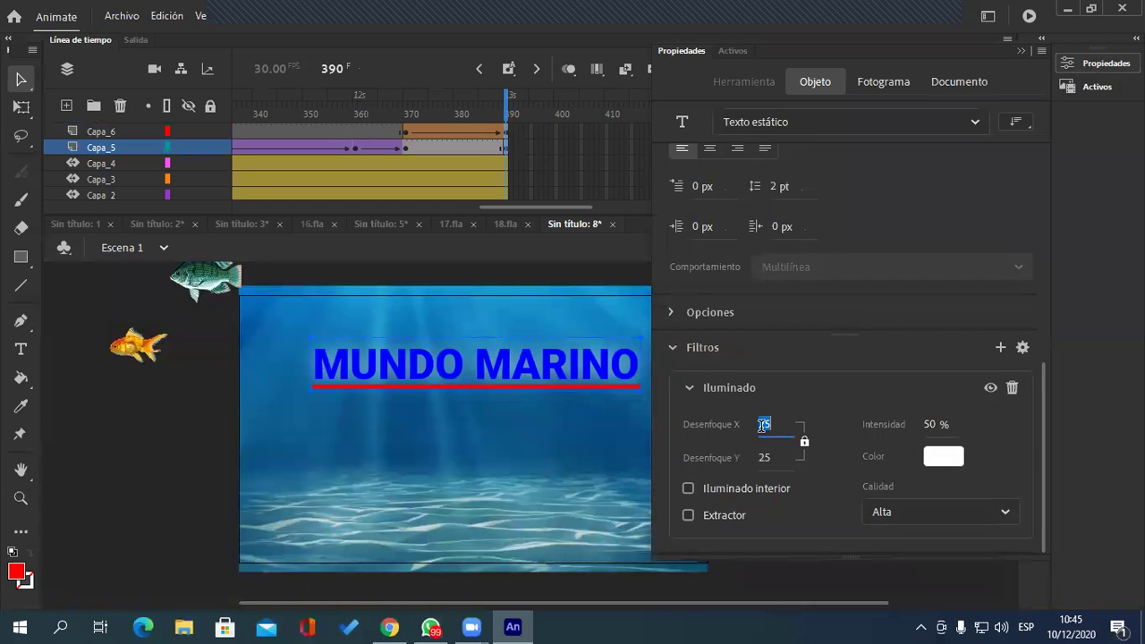
text(0)
key(Return)
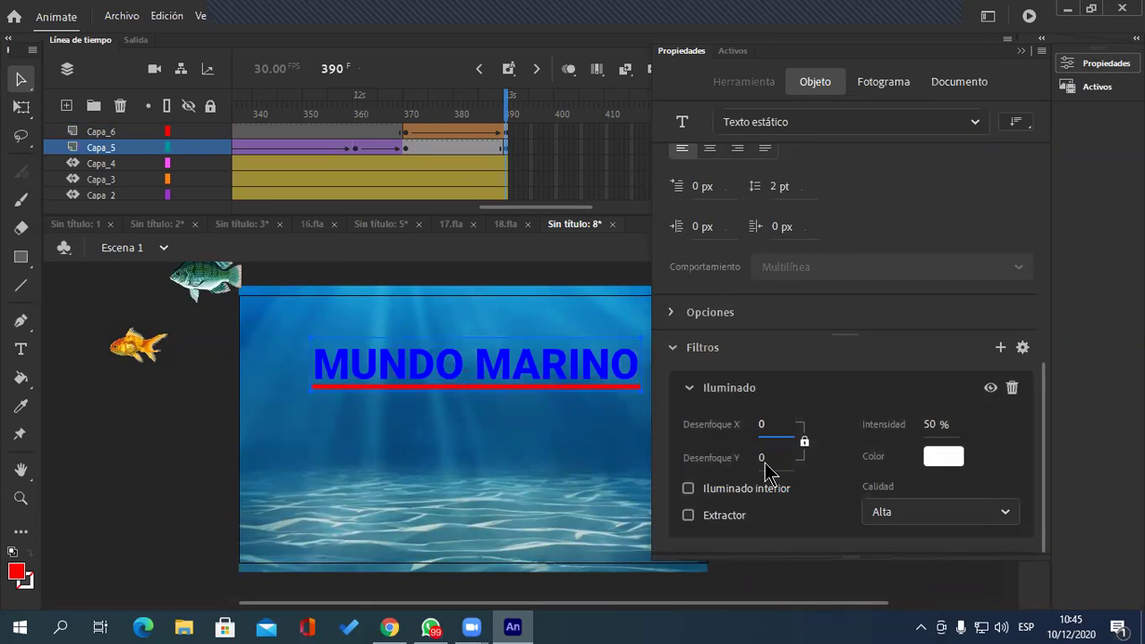
click(937, 426)
text(0)
key(Return)
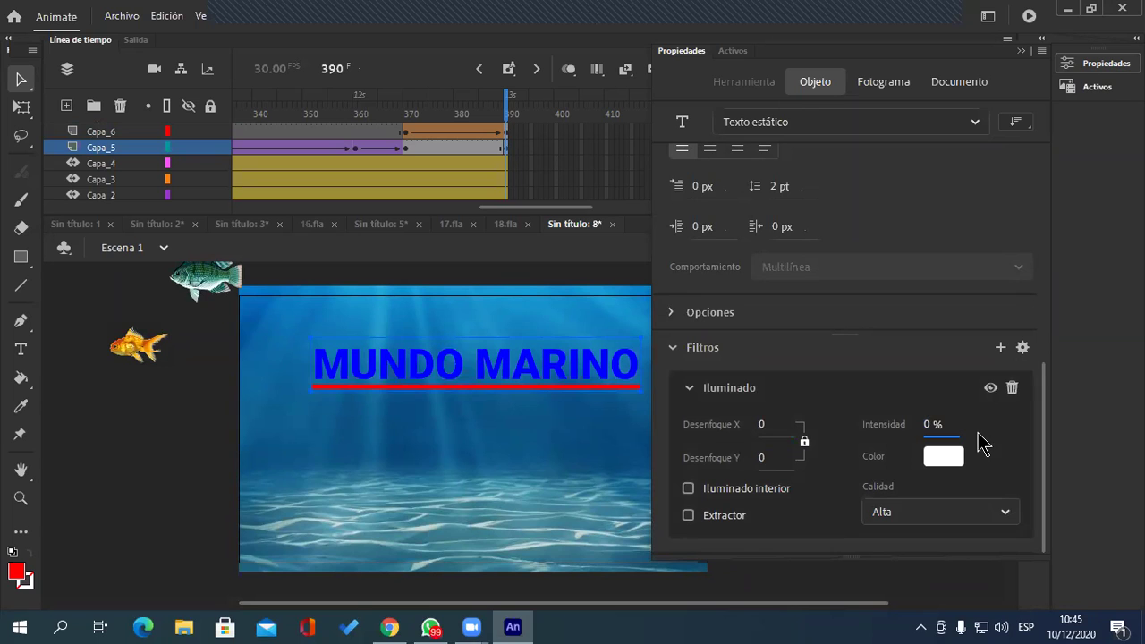
click(1020, 52)
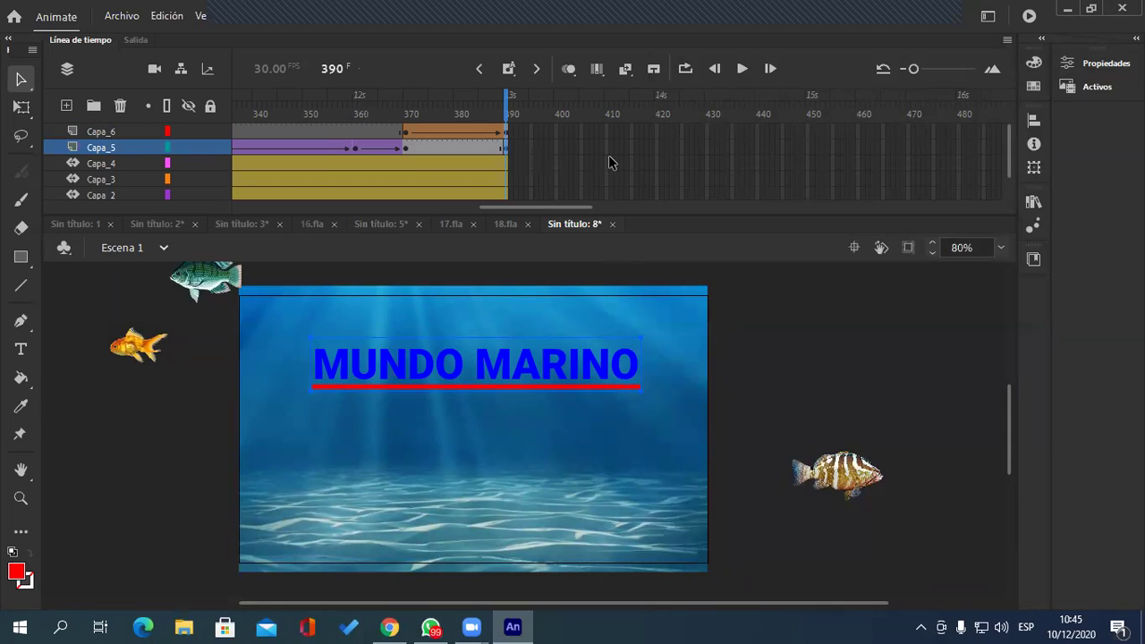
Step: Add a keyframe at frame 420 on Capa_5 and extend Capa_6 to the same frame
click(656, 150)
key(F5)
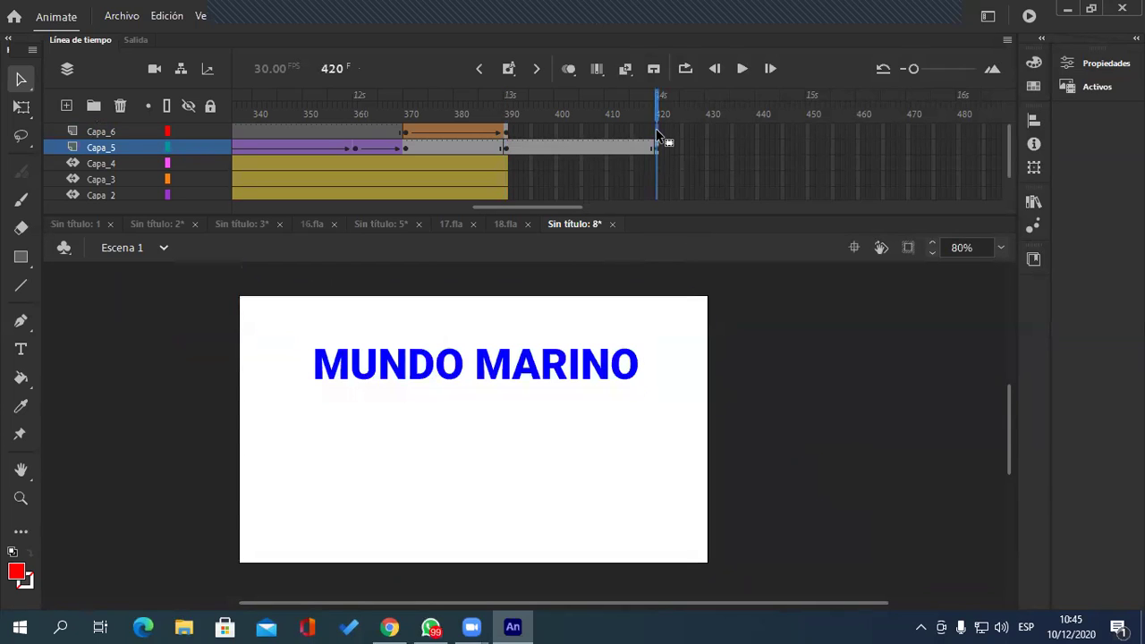
click(658, 132)
key(F5)
Step: Extend Capa_4, Capa_3, Capa_2 and Capa_1 to frame 420
click(658, 165)
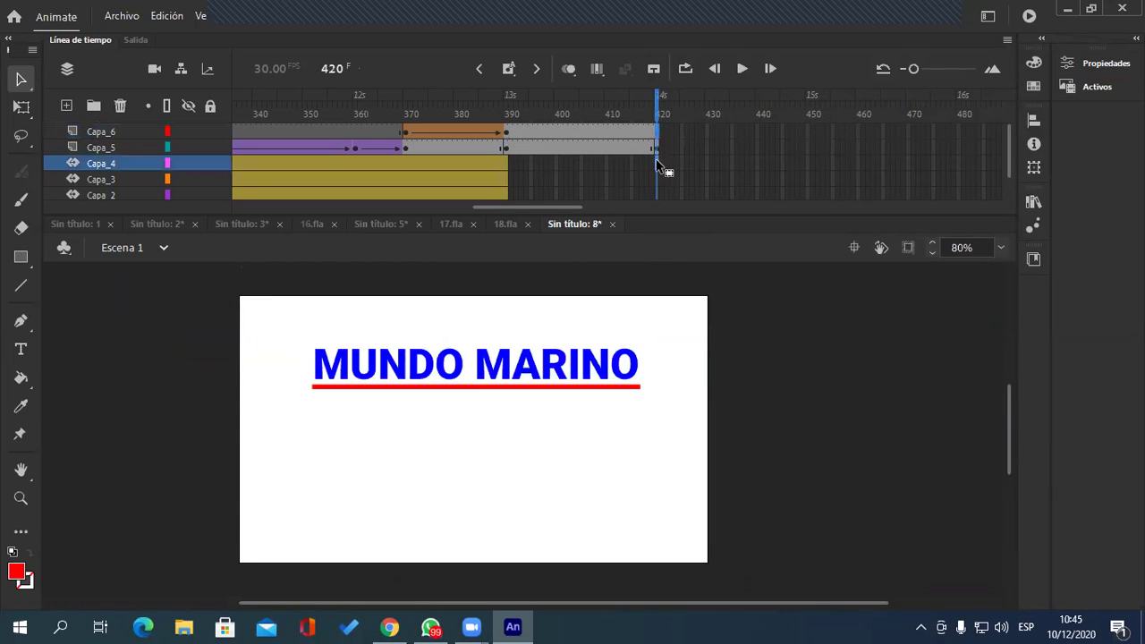
key(F5)
click(657, 180)
key(F5)
click(659, 196)
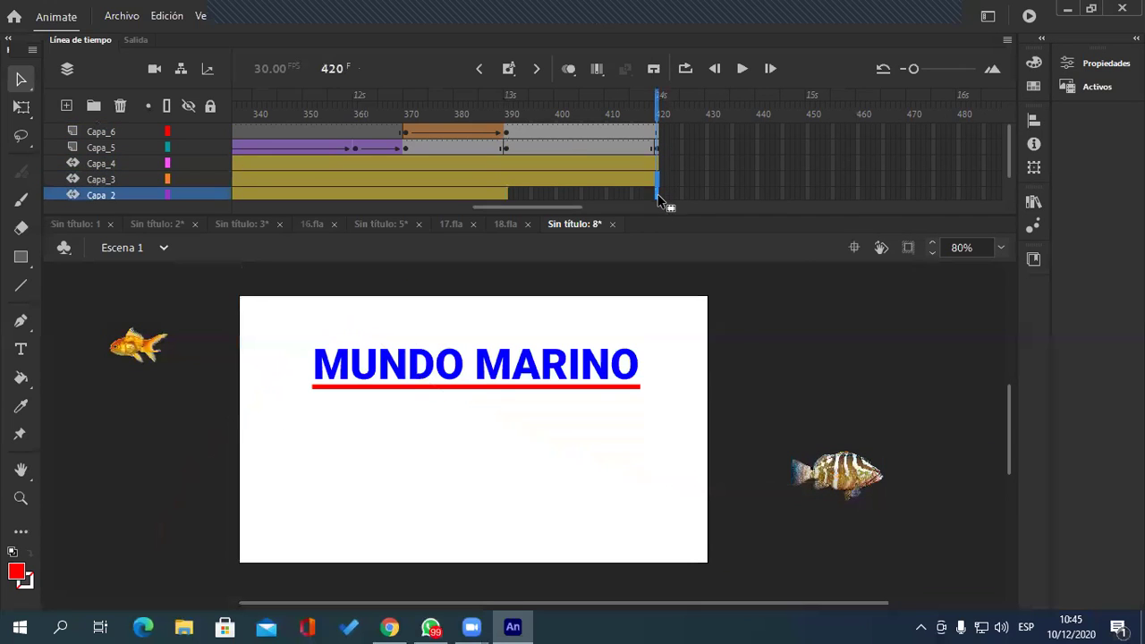
key(F5)
scroll(659, 198, down, 2)
click(657, 180)
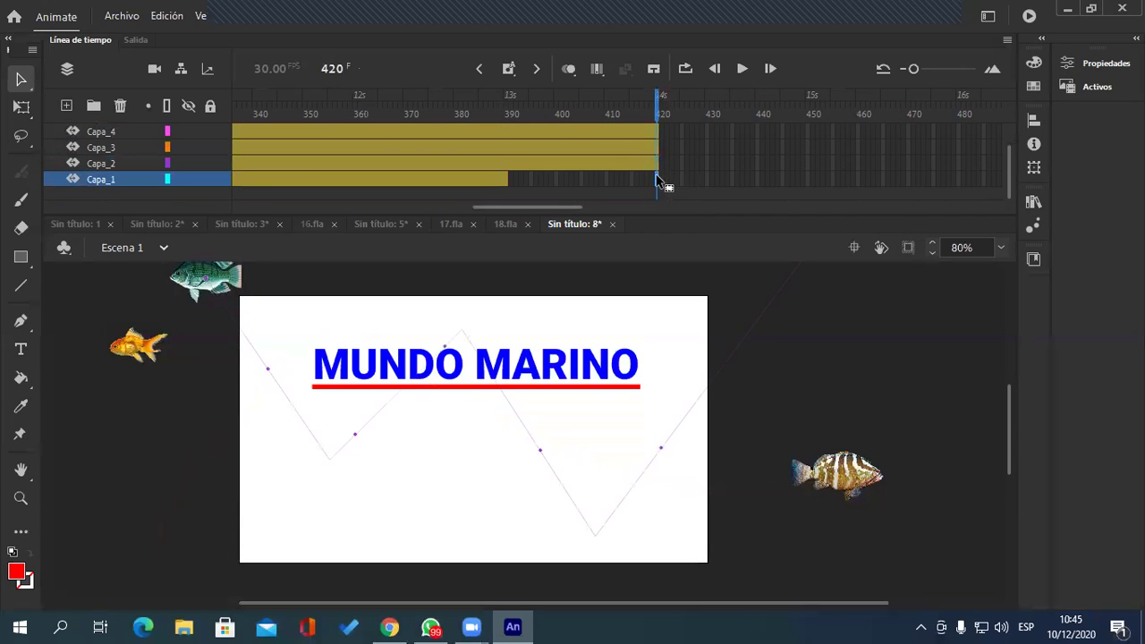
key(F5)
scroll(700, 185, up, 2)
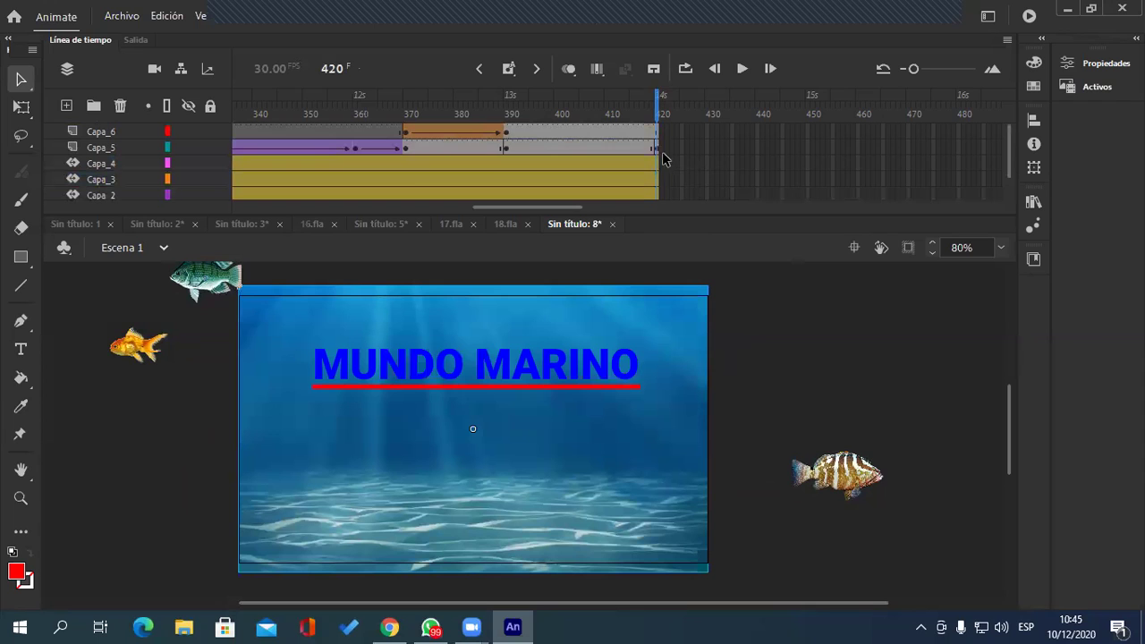
Step: Check the title at frame 390, then select it at frame 420 on Capa_5 and show its Iluminado filter settings
drag(315, 113, 506, 116)
click(503, 134)
click(506, 149)
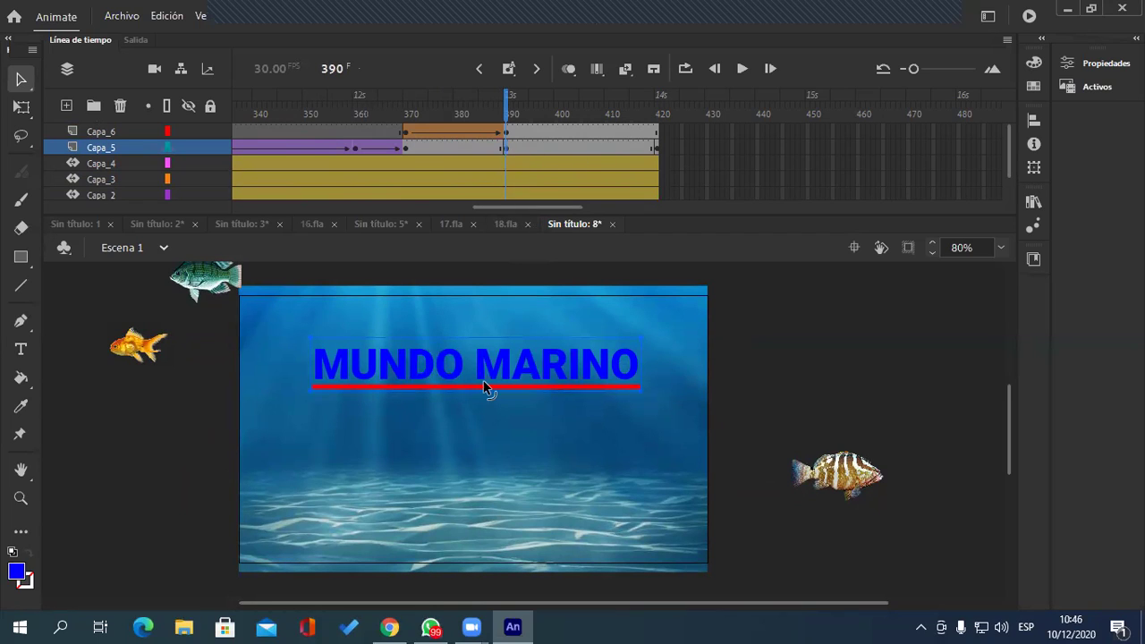
click(656, 154)
click(1102, 64)
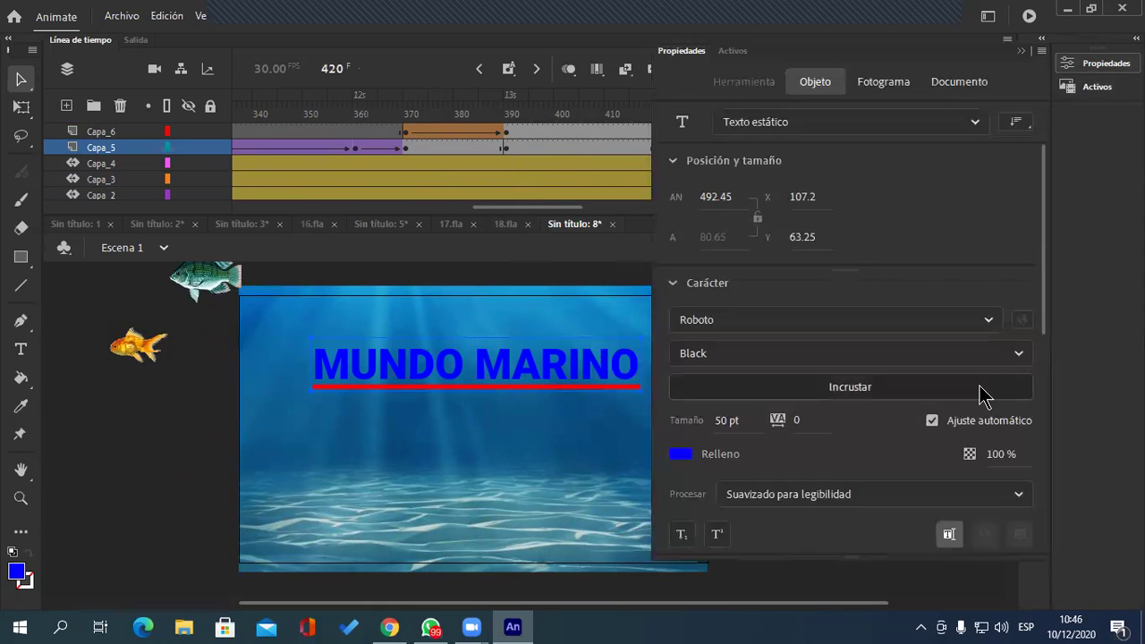
scroll(980, 394, down, 5)
scroll(976, 413, down, 2)
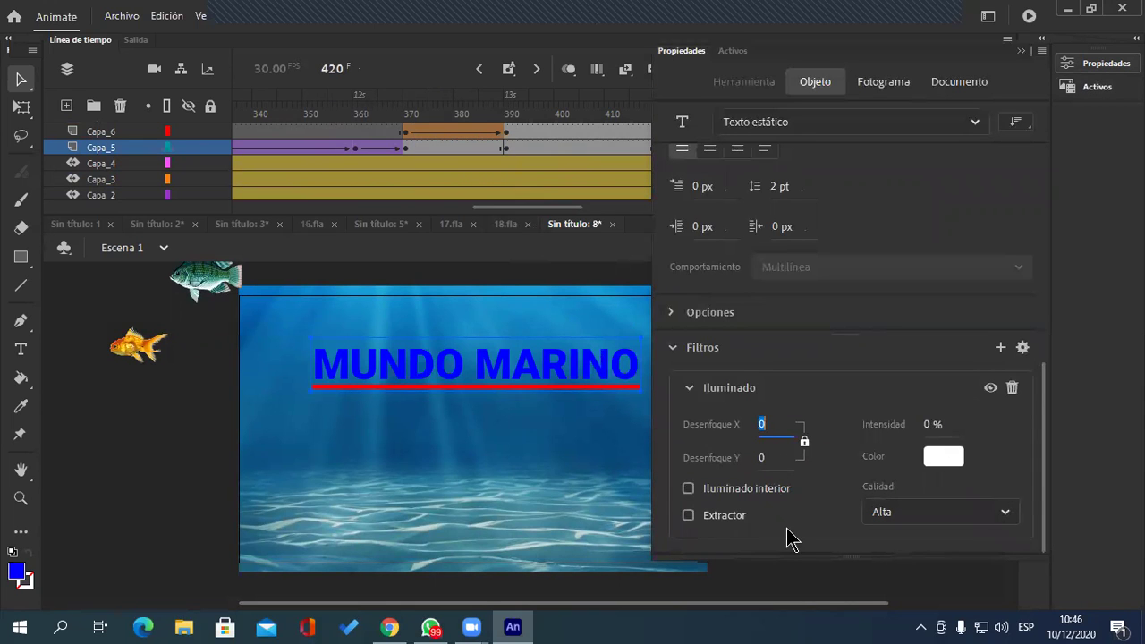
Step: Try a blur of 50 in X and Y with 150% intensity on the title's Iluminado filter
text(5)
click(764, 458)
click(924, 426)
text(150)
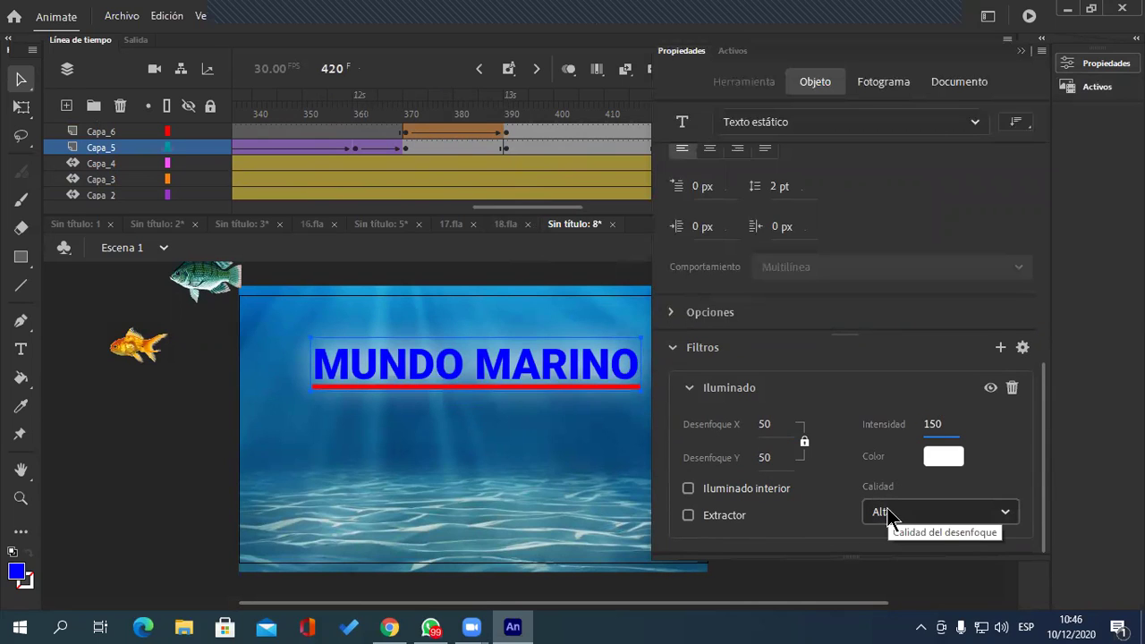
Step: Try Iluminado blurs of 20 and 10 on the title and raise the intensity to 200%
click(765, 457)
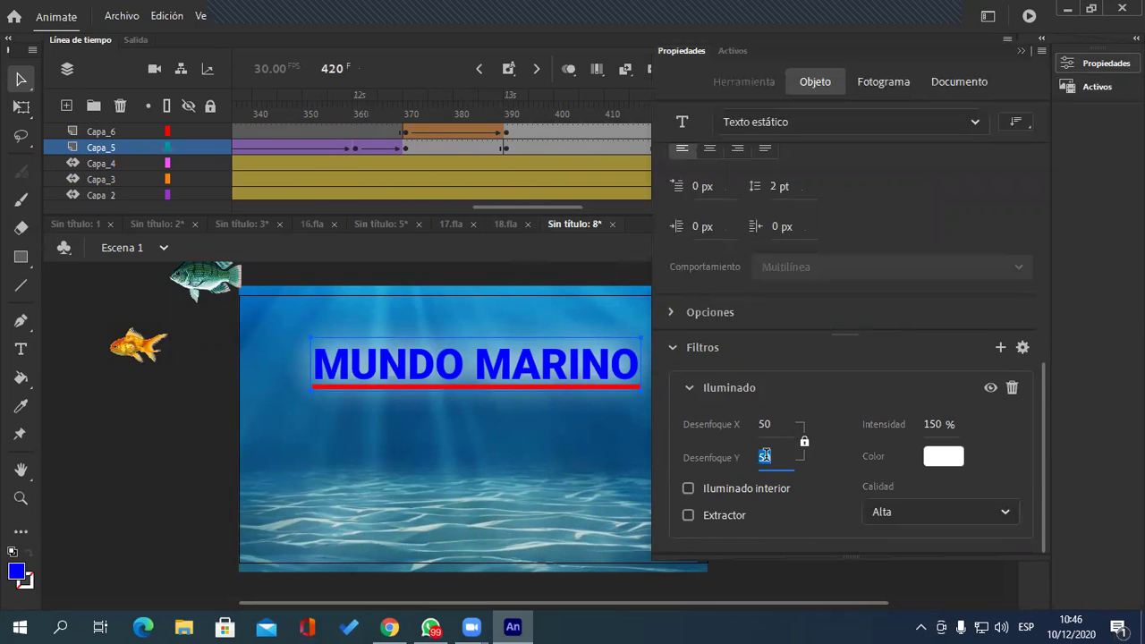
text(20)
click(765, 425)
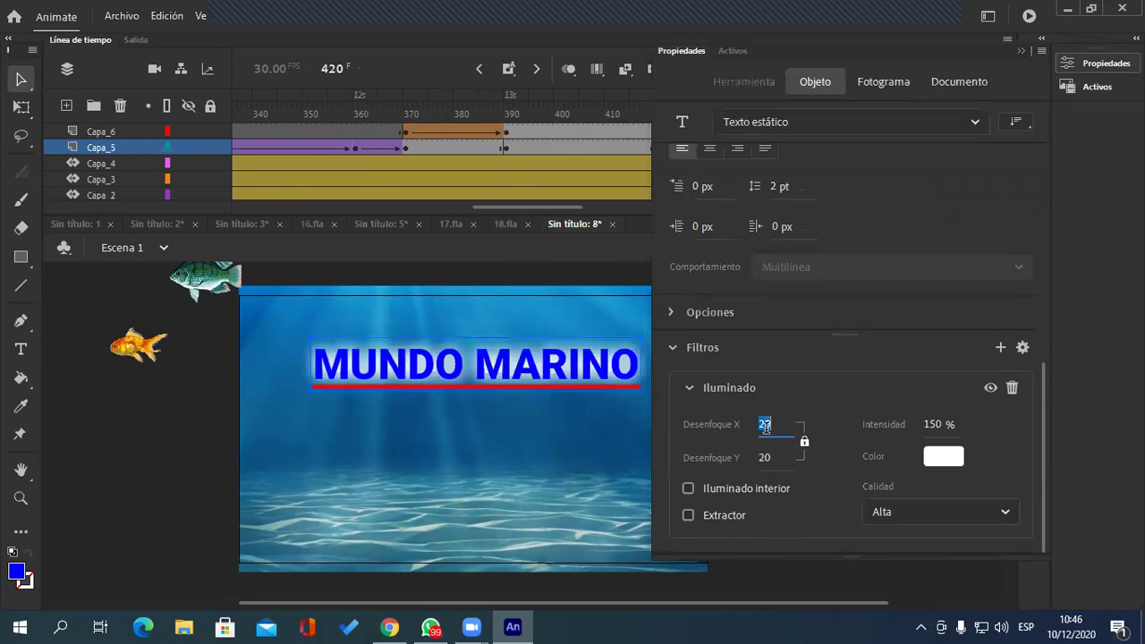
text(10)
key(Return)
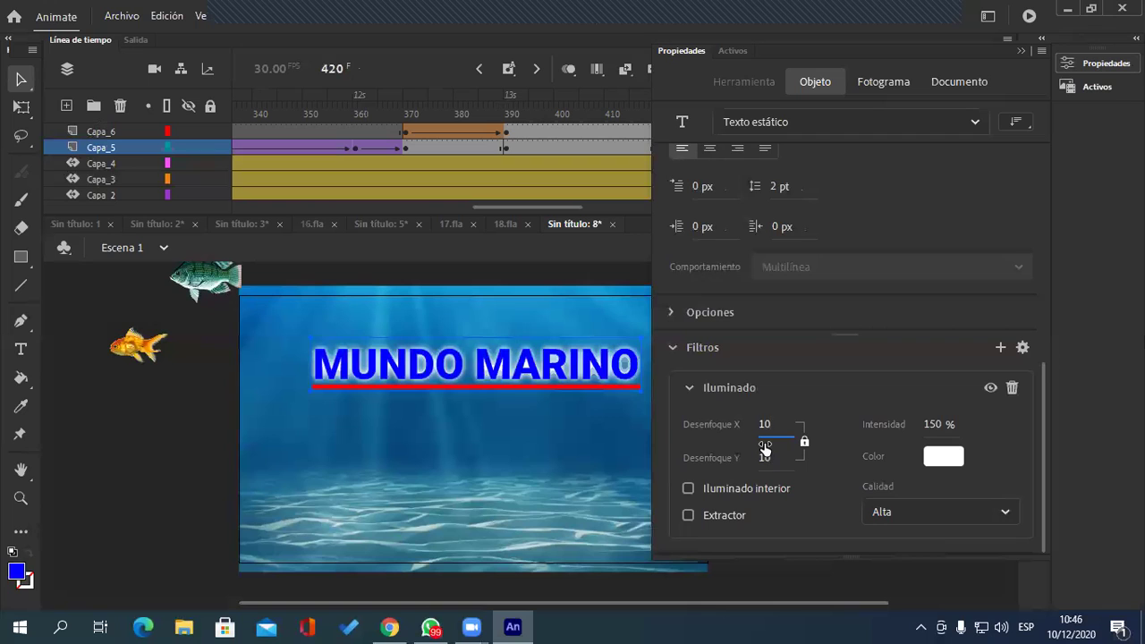
click(933, 426)
text(200)
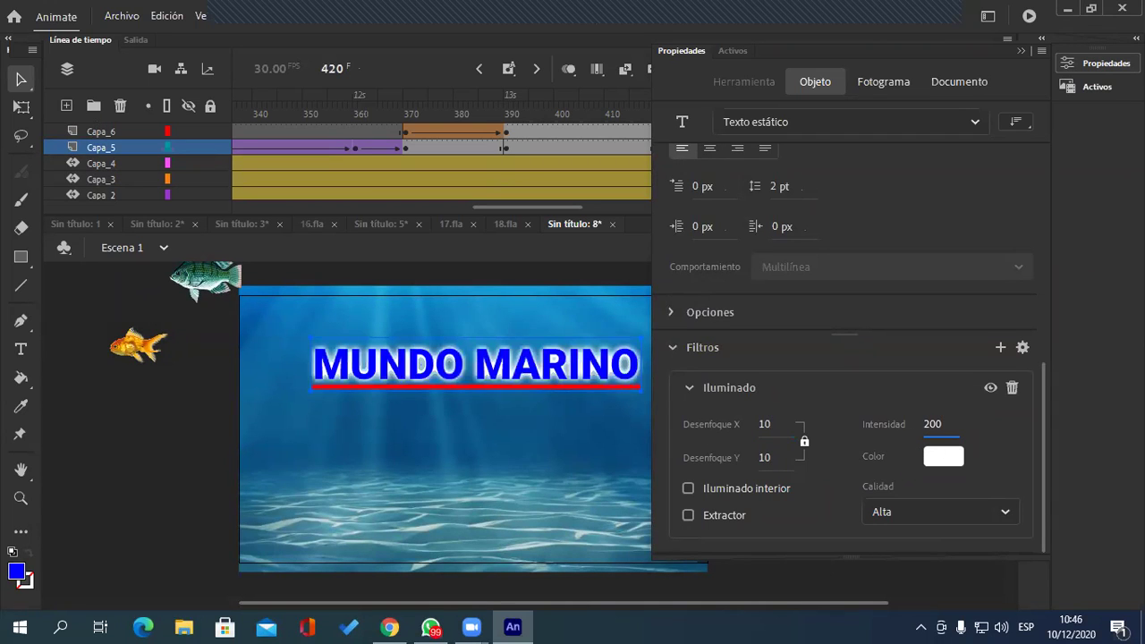
Step: Try an Iluminado intensity of 400% on the title with blurs of 20, 5 and 30
click(765, 424)
click(928, 427)
text(400)
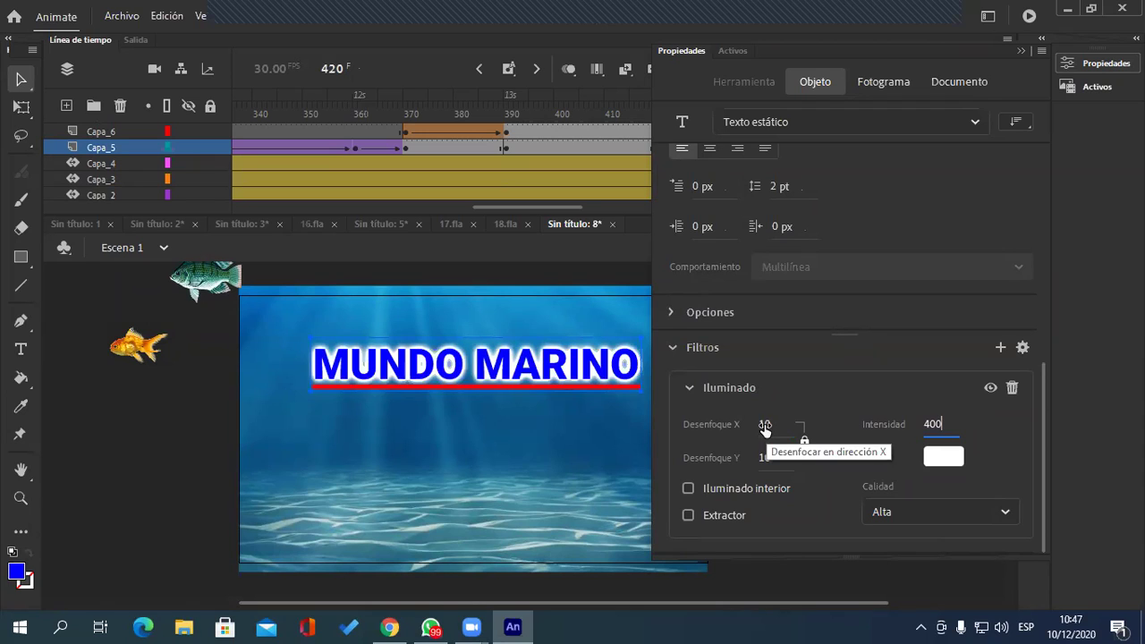
click(765, 427)
text(20)
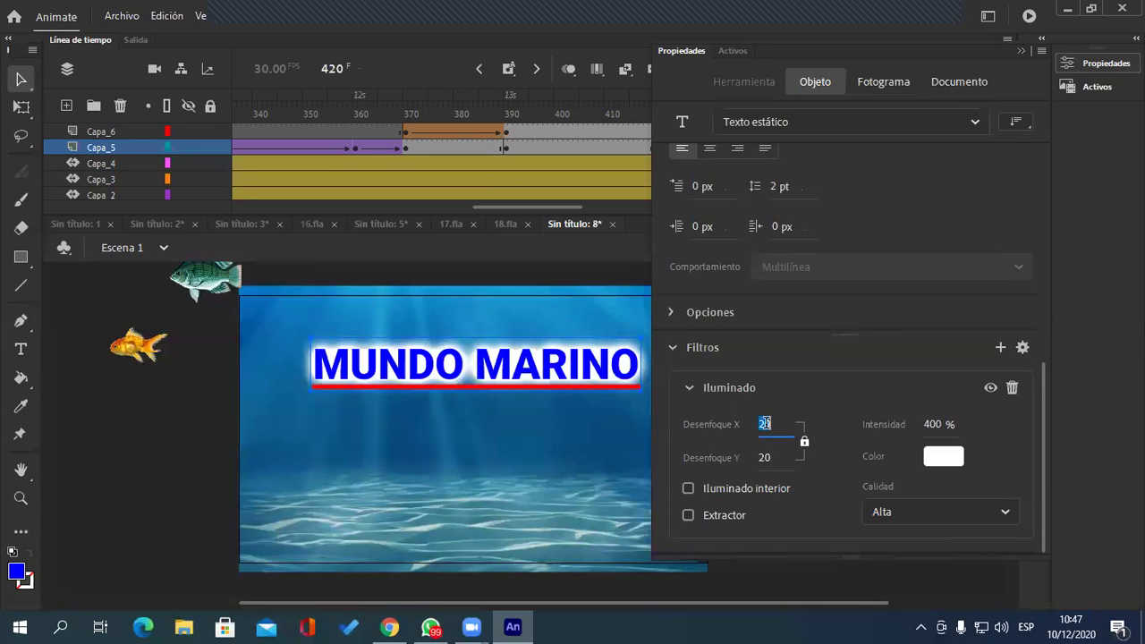
text(5)
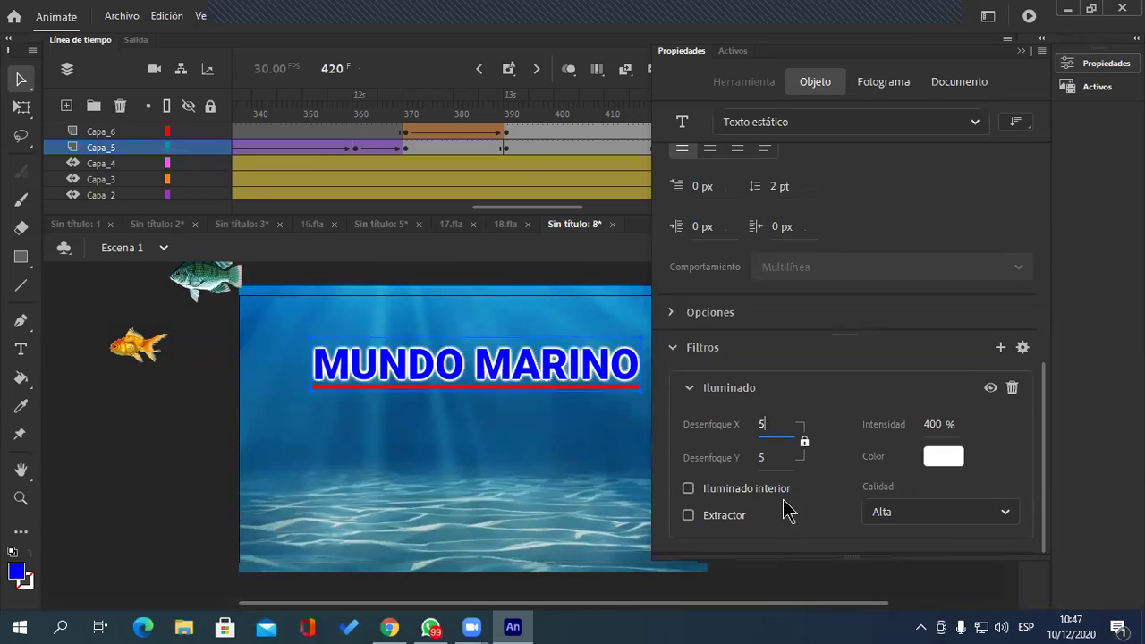
text(30)
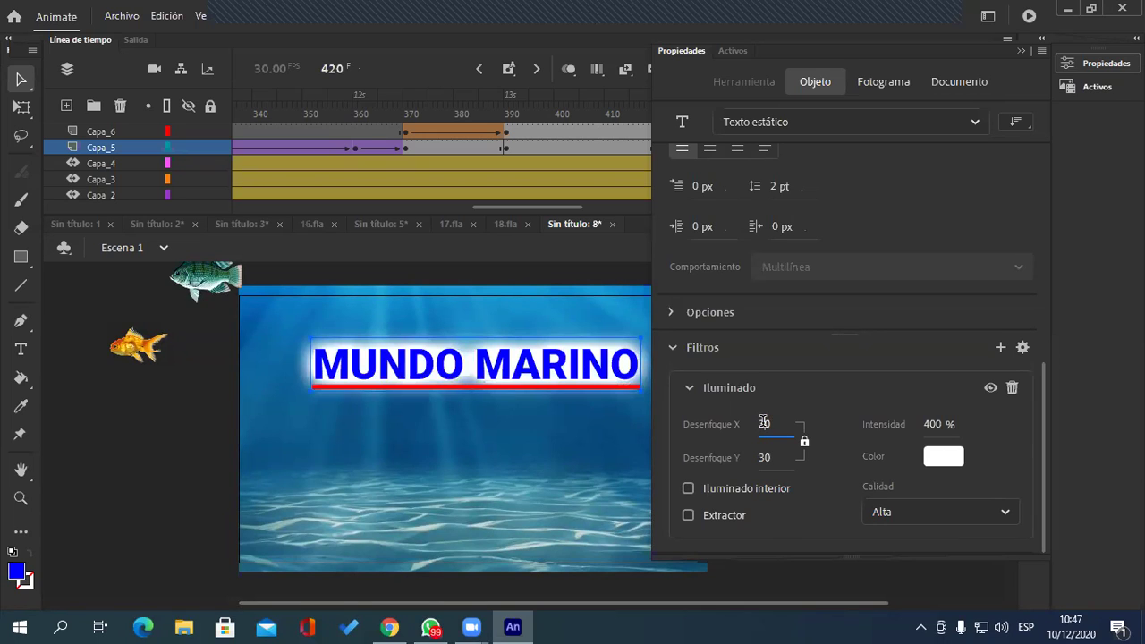
Step: Set the title's Iluminado filter at frame 420 to a blur of 20 in X and Y and 300% intensity
text(20)
click(933, 423)
text(300)
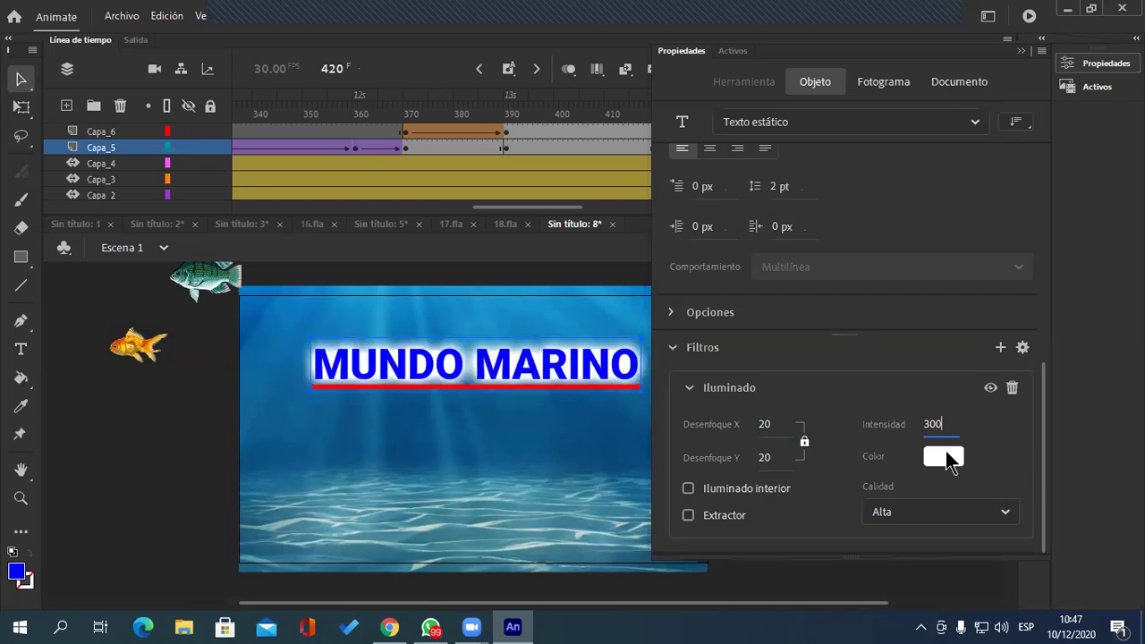
click(1022, 52)
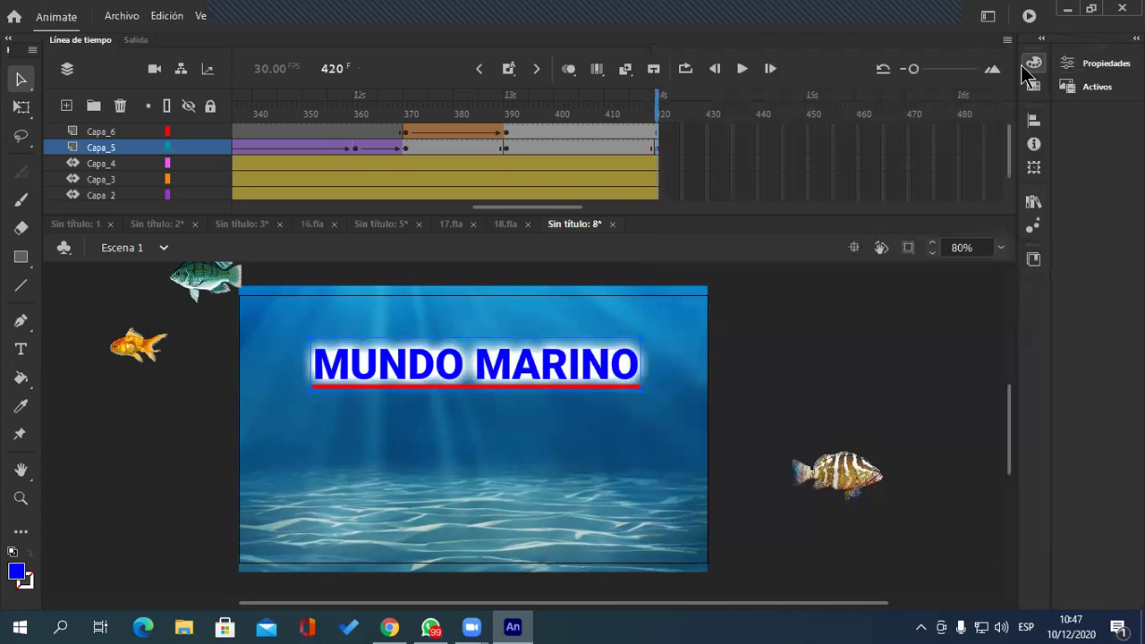
Step: Create a classic tween on Capa_5 between frames 390 and 420, compare both keyframes and play back the title glow
right_click(573, 148)
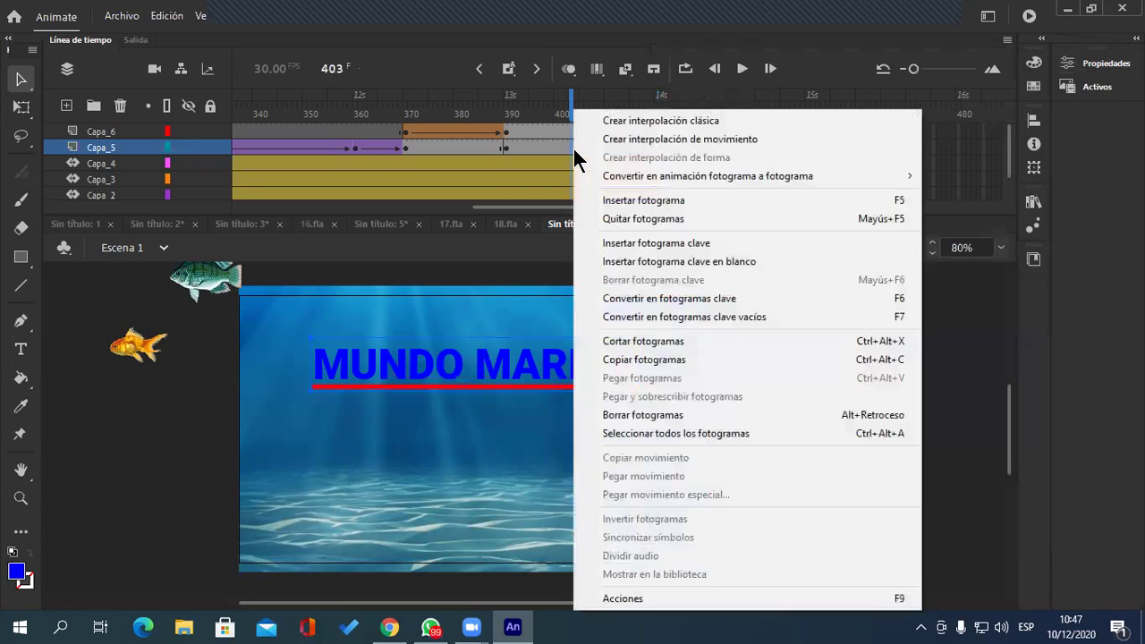
click(652, 122)
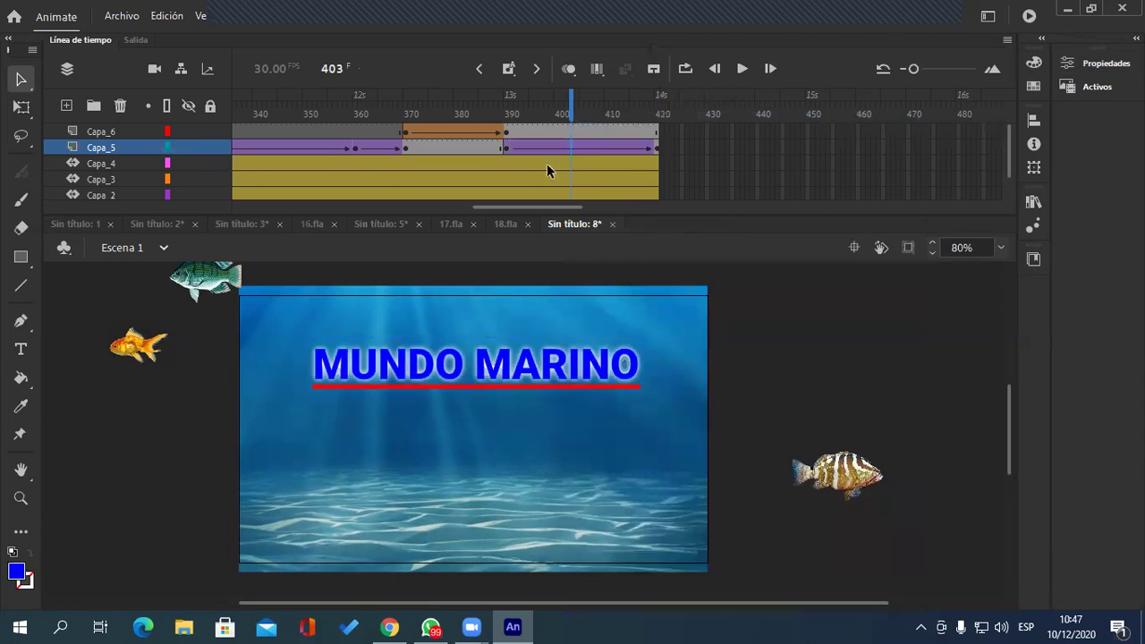
click(509, 150)
click(505, 150)
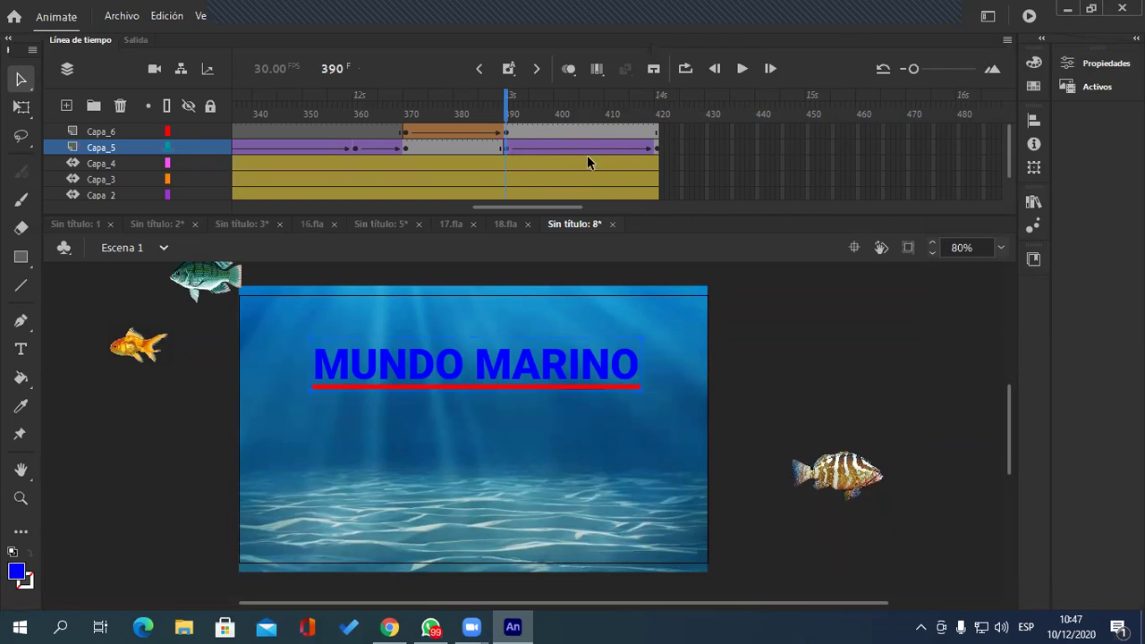
click(658, 150)
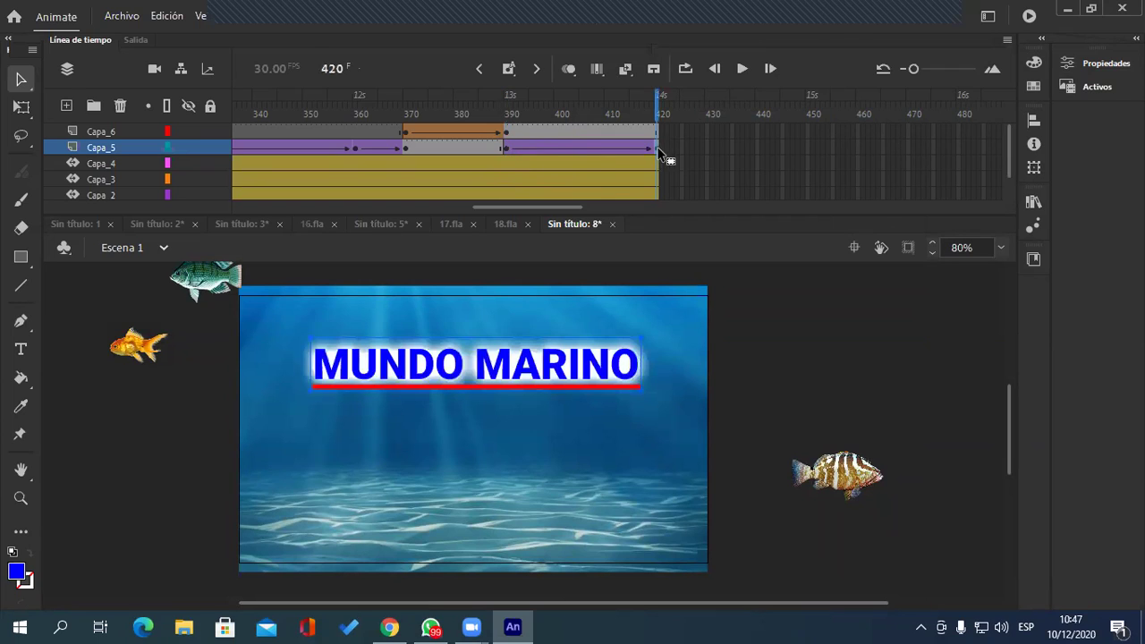
click(507, 149)
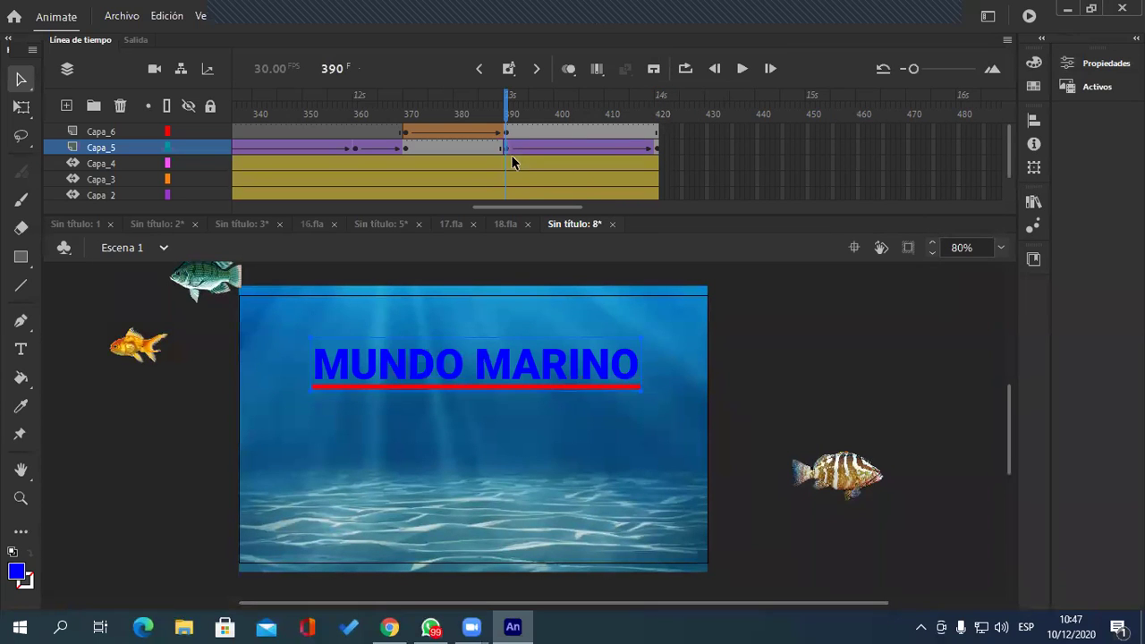
click(659, 150)
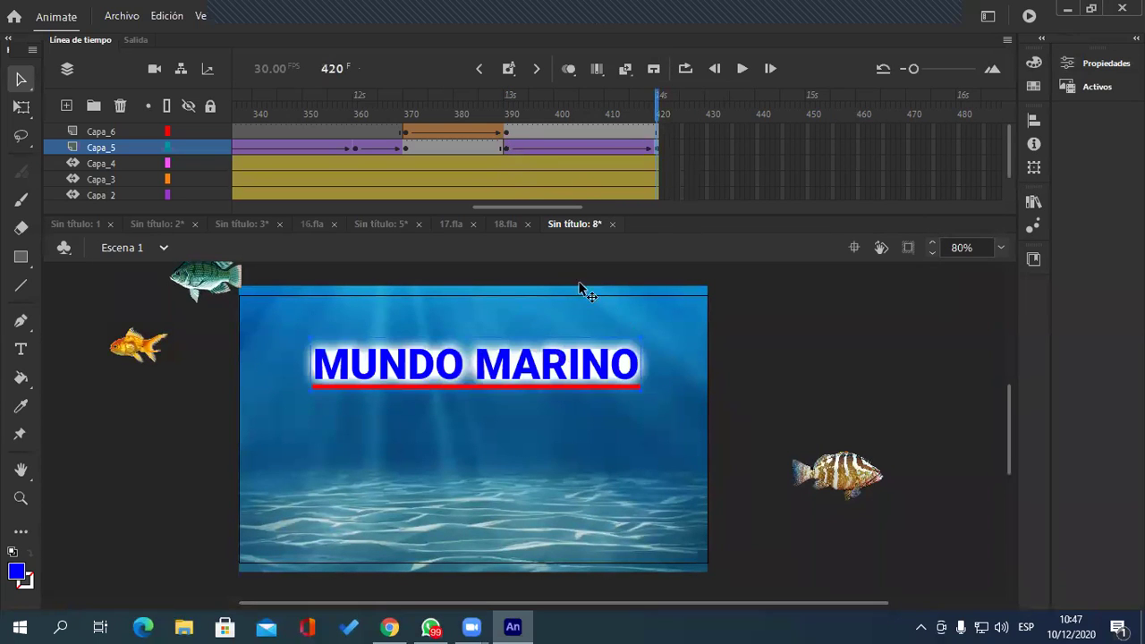
drag(662, 98, 668, 173)
key(Return)
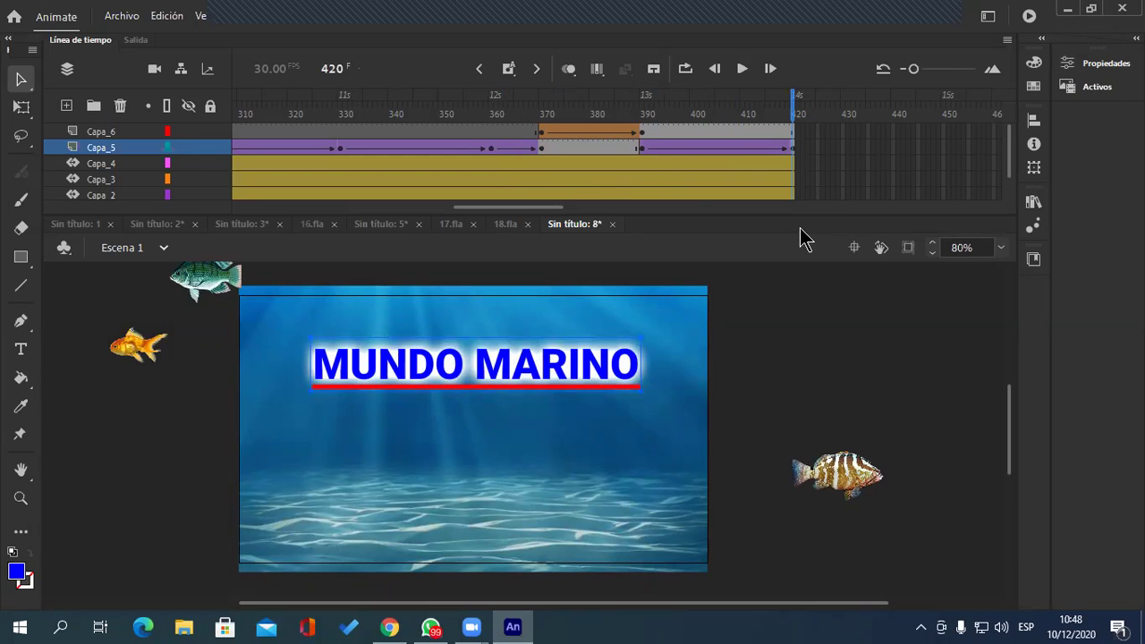
Step: Go back to frame 150 and select the sea background on Capa_1 with the Free Transform tool
drag(544, 208, 368, 221)
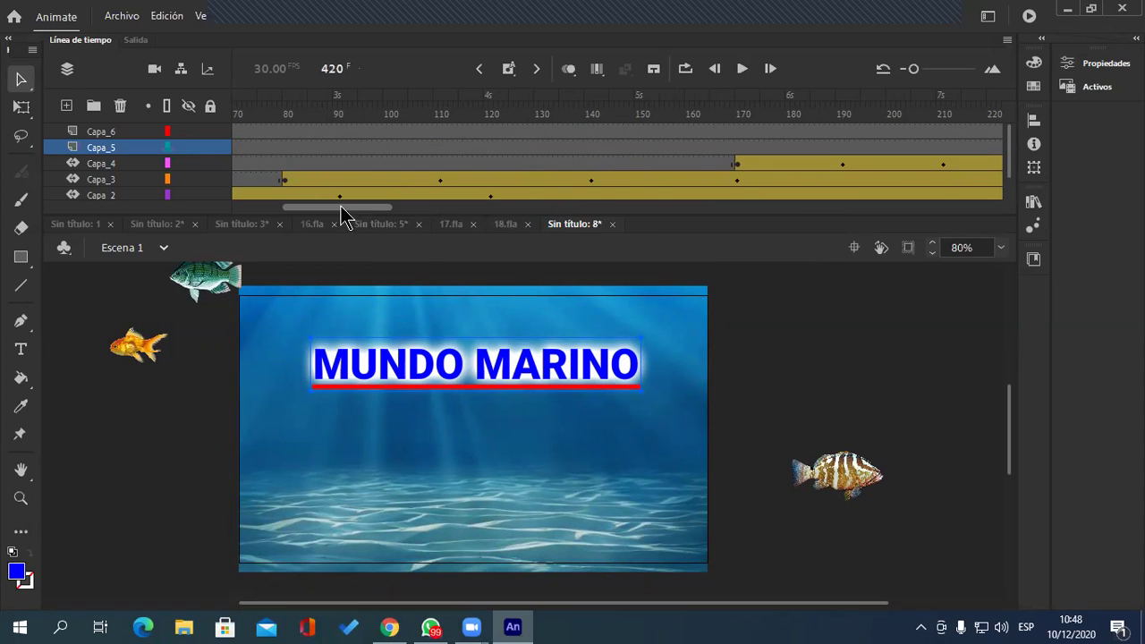
mouse_move(376, 212)
mouse_down()
mouse_move(266, 228)
mouse_move(413, 221)
mouse_move(370, 223)
mouse_move(389, 217)
mouse_up()
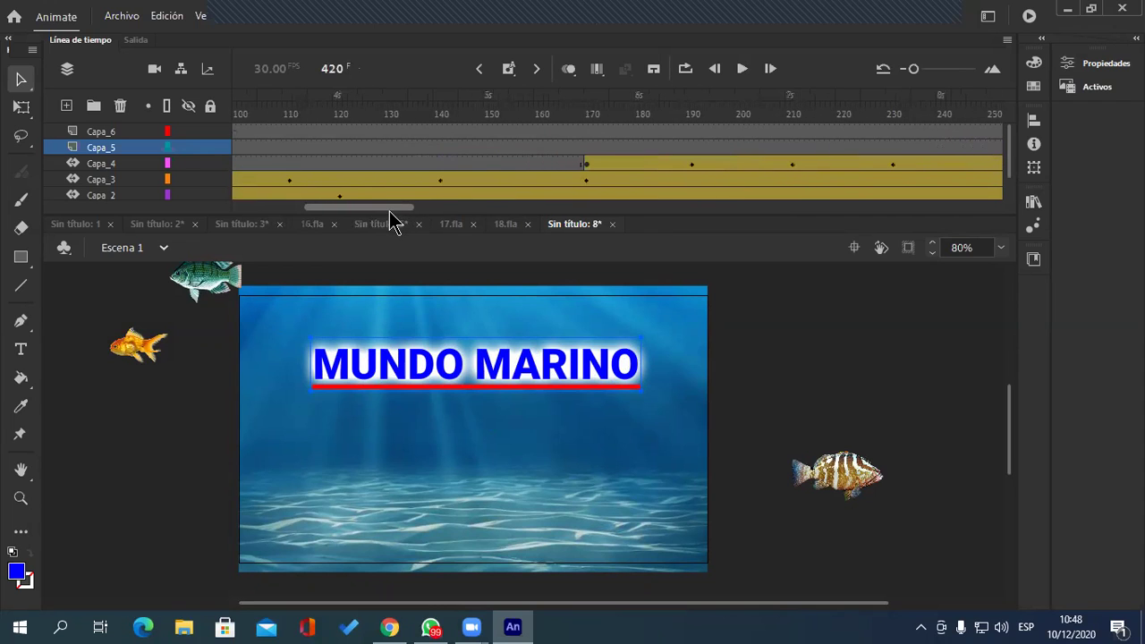
click(488, 196)
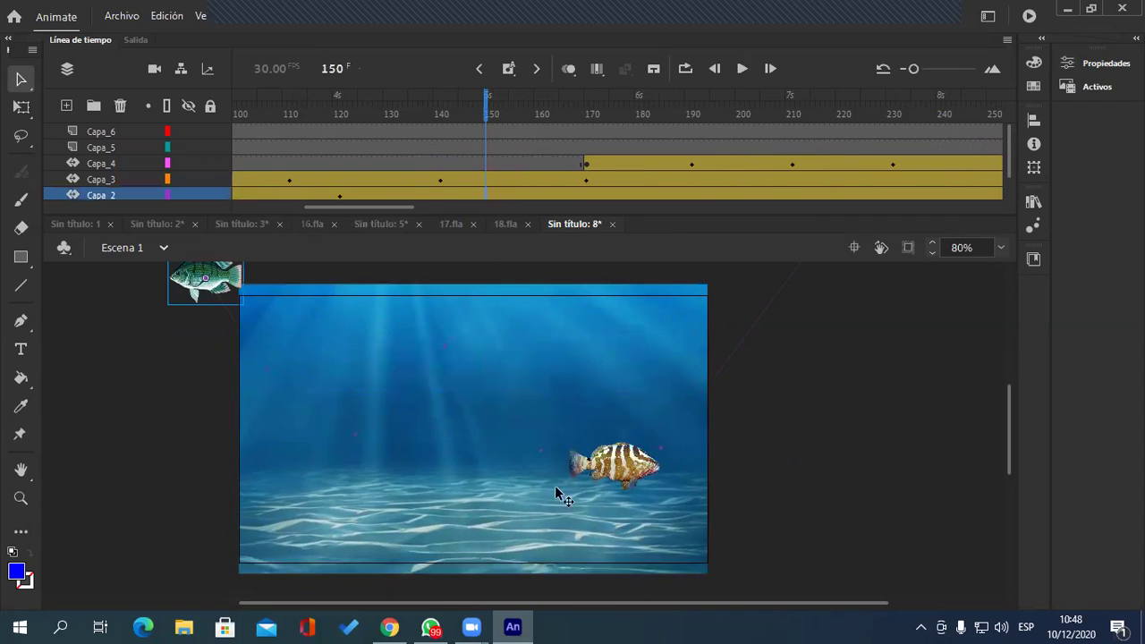
click(497, 530)
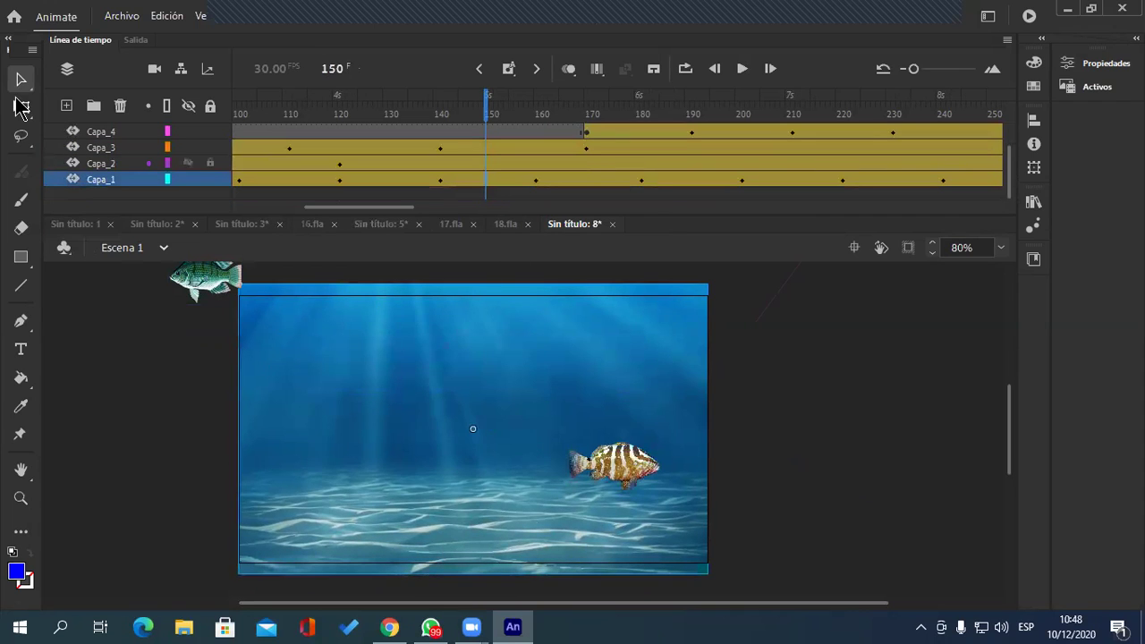
click(22, 105)
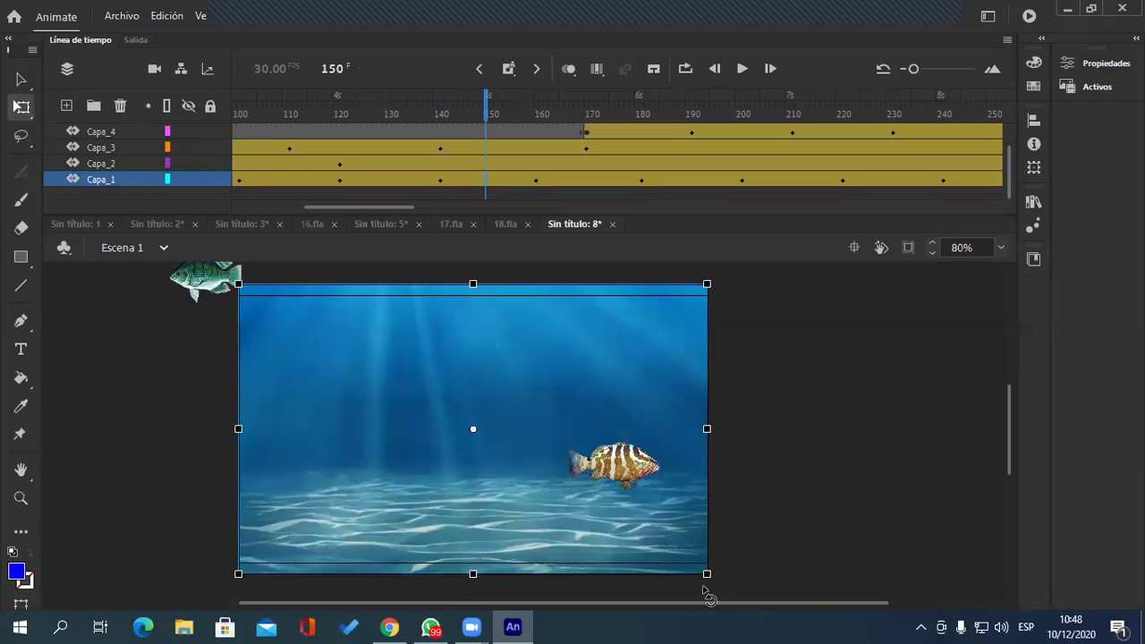
Step: Extend the underline layer Capa_6 and the title layer Capa_5 to frame 520
drag(708, 606, 782, 614)
drag(380, 209, 593, 215)
scroll(877, 148, up, 1)
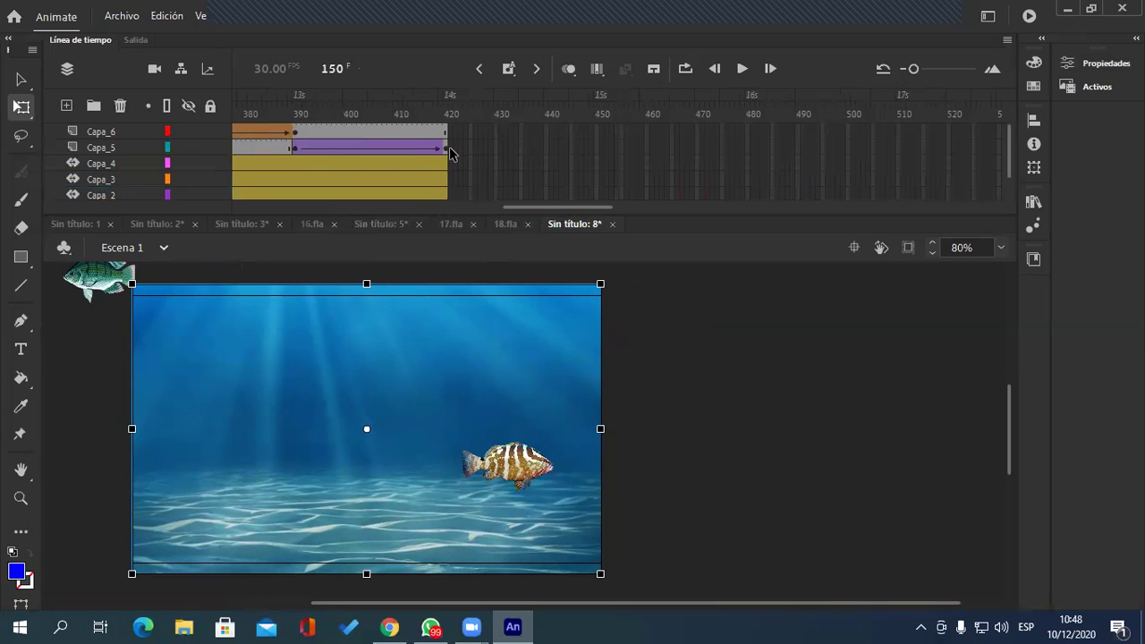
click(952, 132)
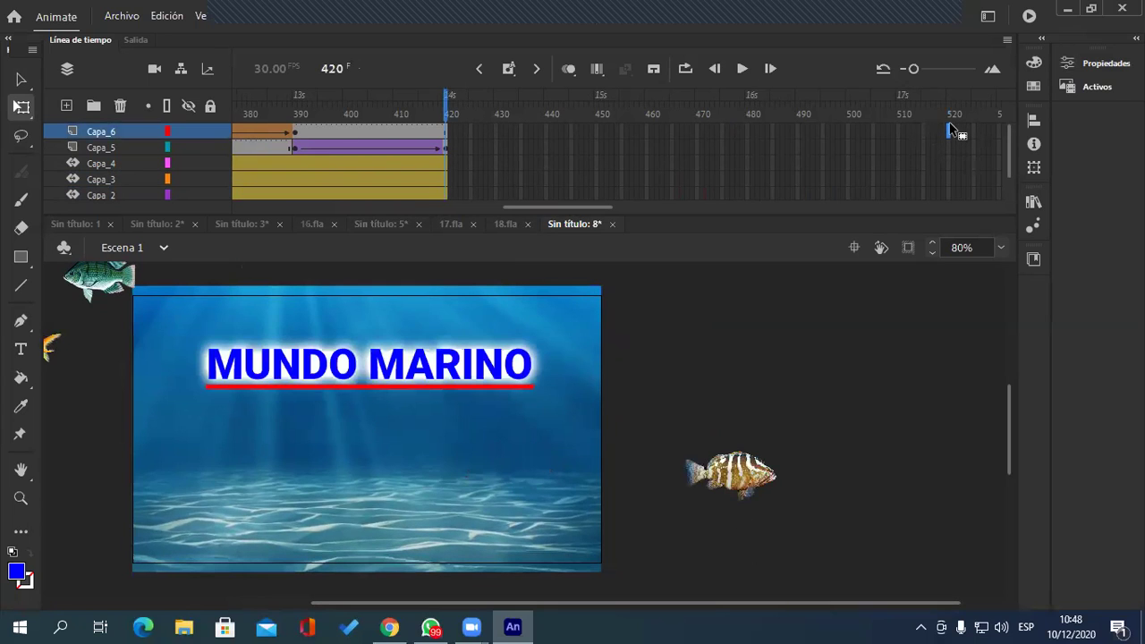
key(F5)
click(950, 147)
key(F5)
Step: Extend the fish layers Capa_4, Capa_3 and Capa_2 and the background layer Capa_1 to frame 520
click(947, 163)
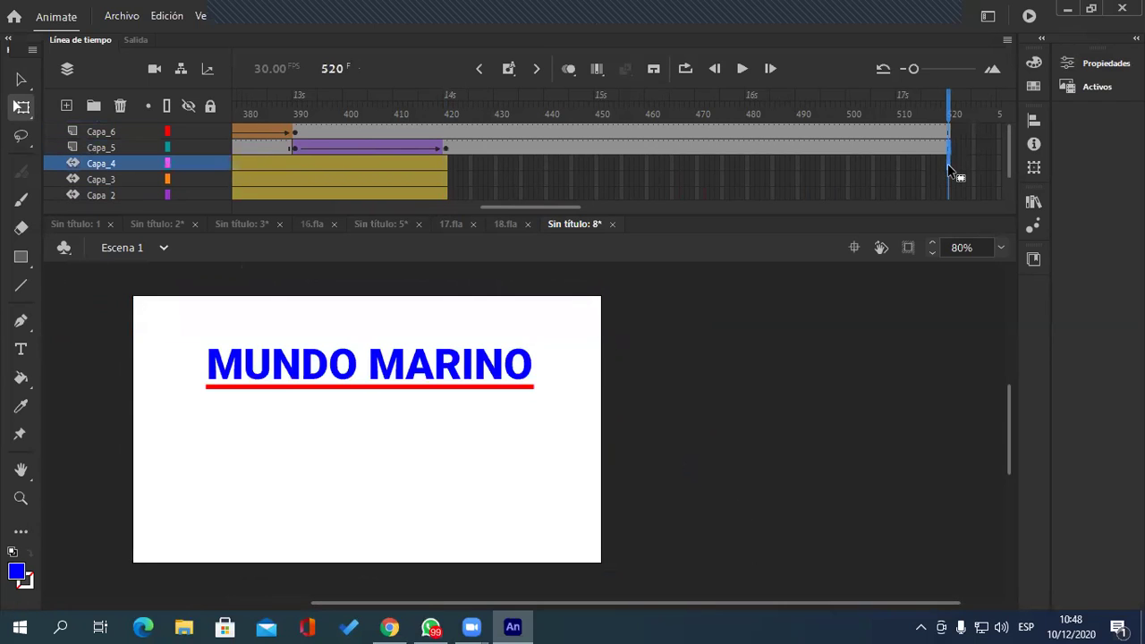
key(F5)
click(949, 179)
key(F5)
click(950, 196)
key(F5)
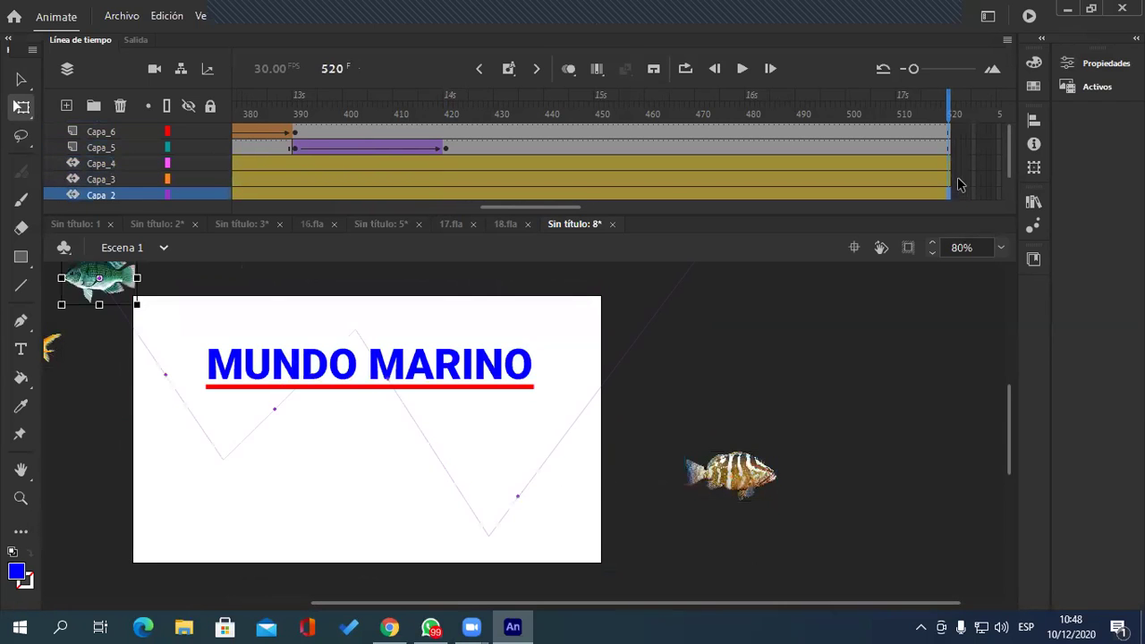
scroll(959, 185, down, 1)
click(950, 179)
key(F5)
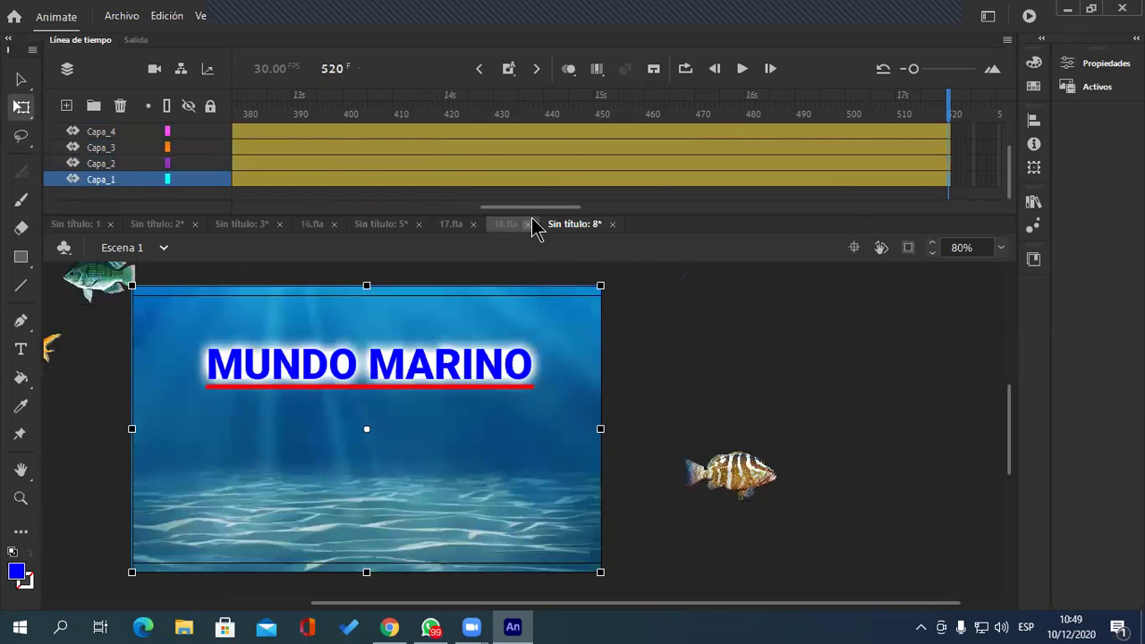
Step: Compare the sea background at frames 241 and 261 of Capa_1, and reduce its height slightly at frame 291
drag(521, 208, 431, 209)
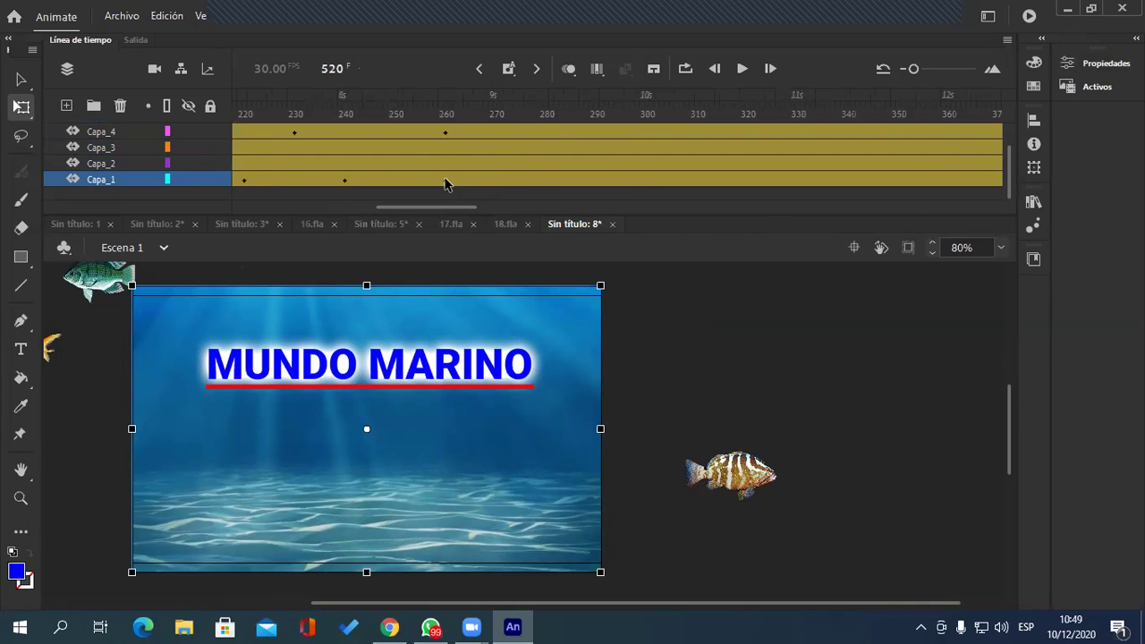
click(445, 180)
click(344, 179)
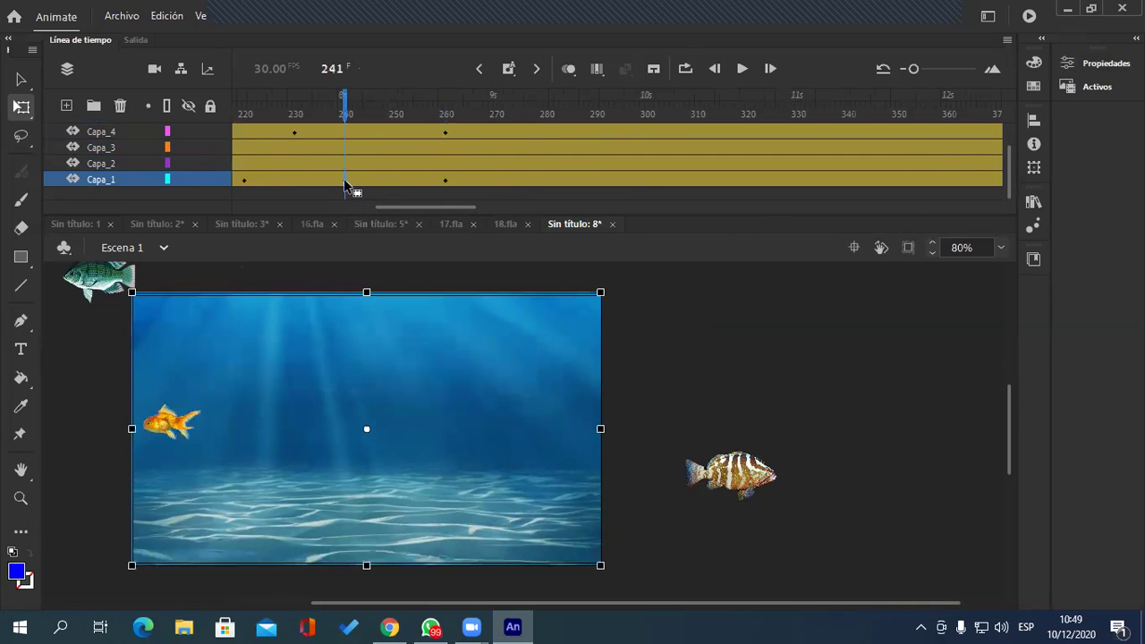
click(447, 182)
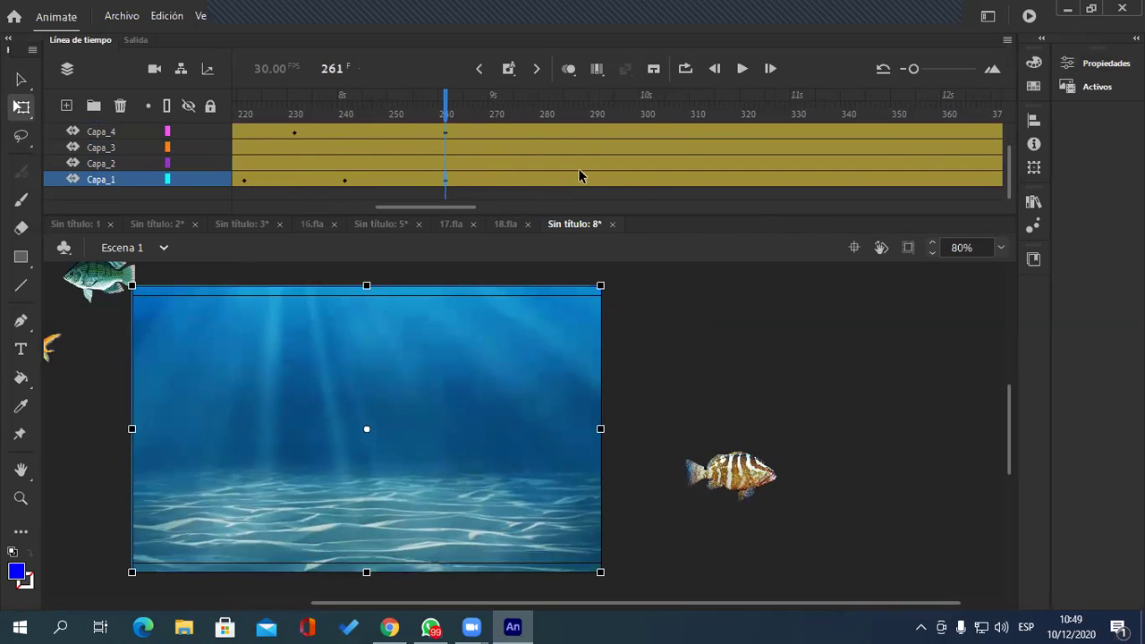
click(596, 181)
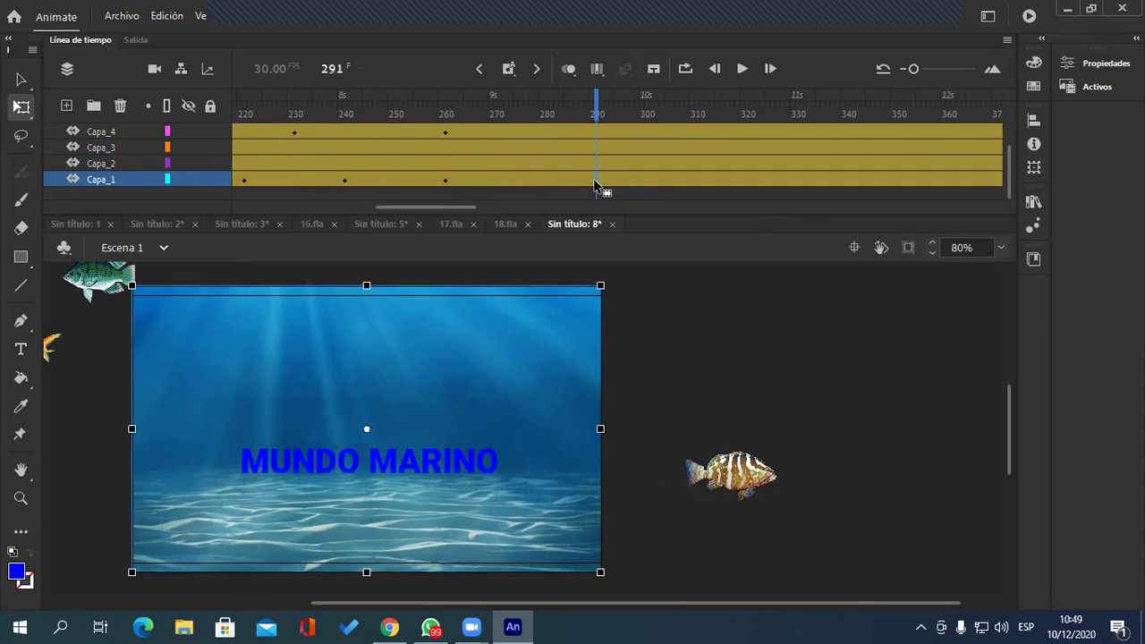
drag(367, 573, 368, 566)
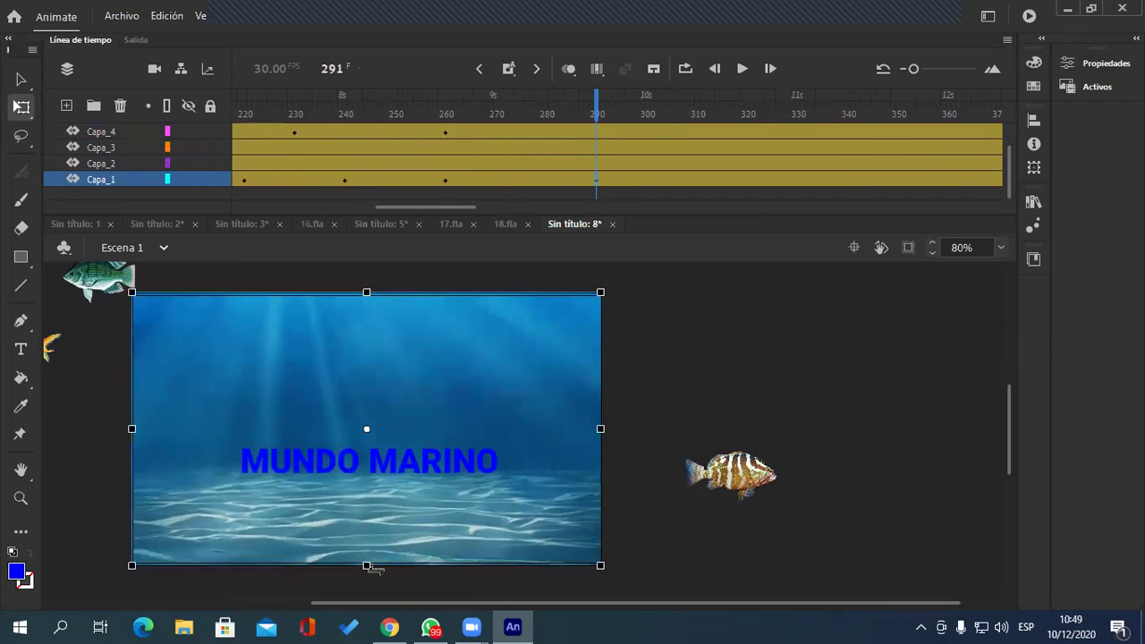
Step: Stretch the sea background vertically at frame 321 of Capa_1 and shrink it back to about the stage height at frame 351
click(747, 180)
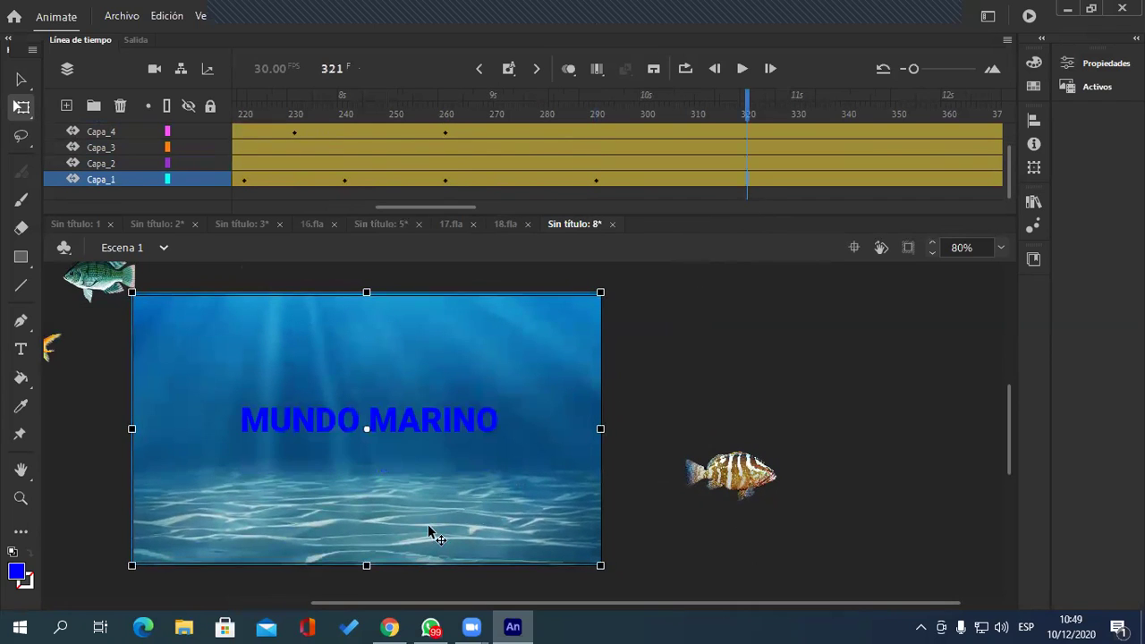
drag(365, 568, 367, 570)
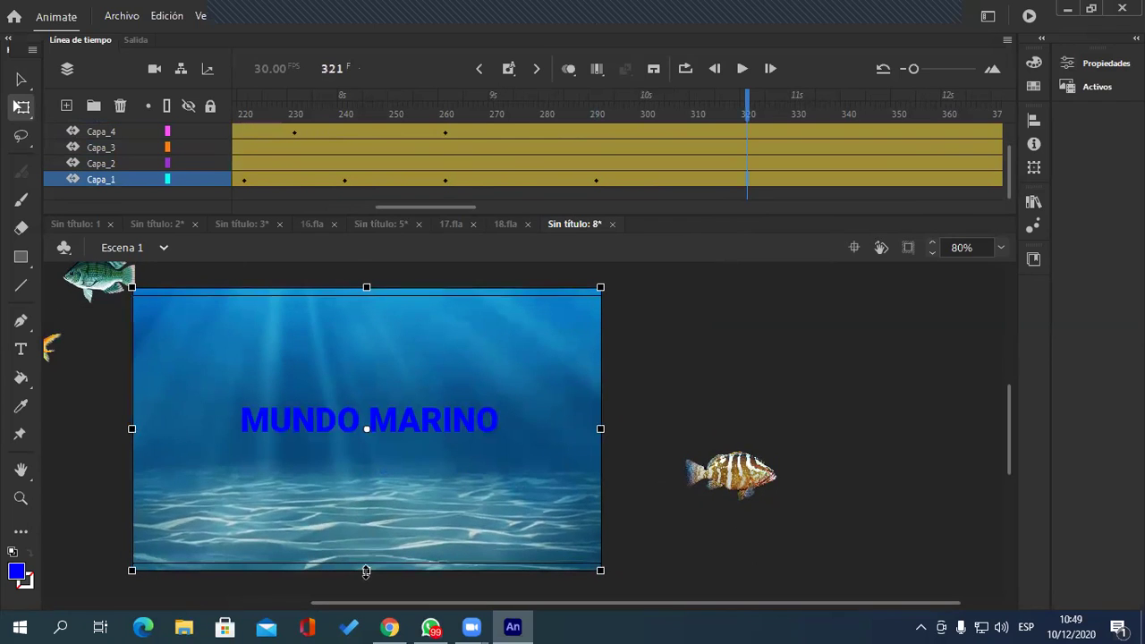
click(897, 181)
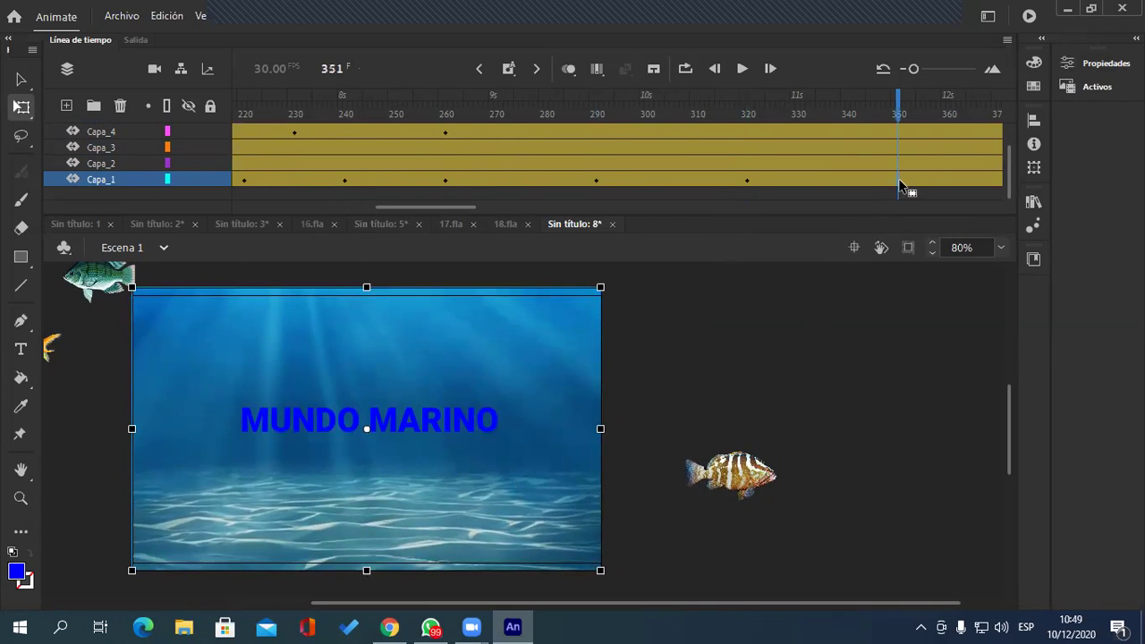
drag(366, 571, 366, 564)
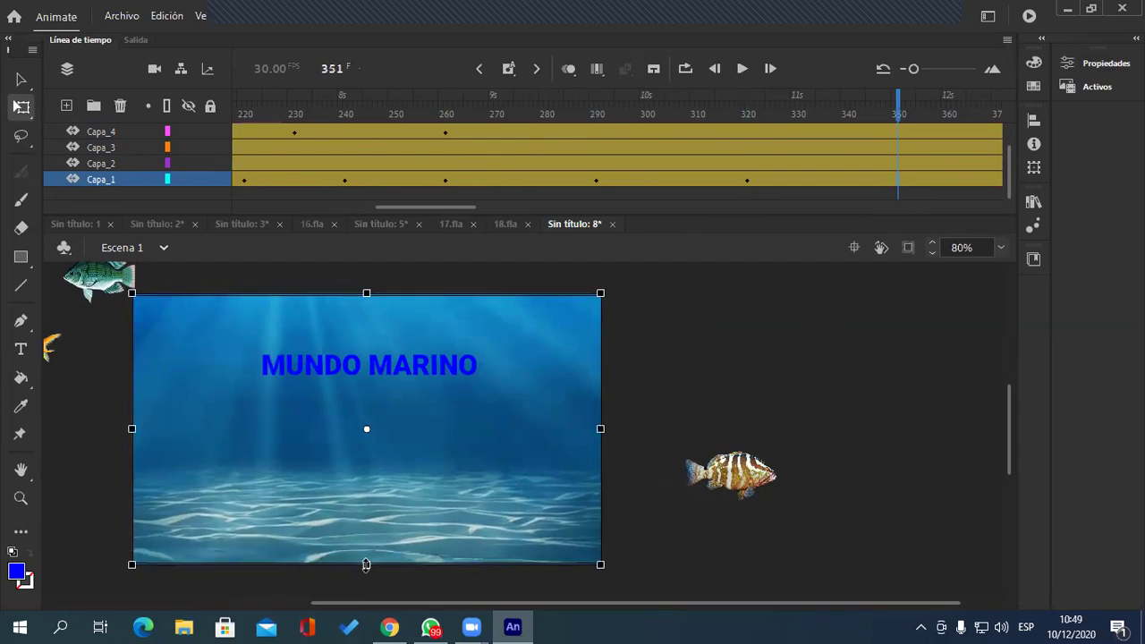
Step: Stretch the sea background vertically past the stage at frame 381 of Capa_1 and reduce its height at frame 411
drag(460, 209, 509, 220)
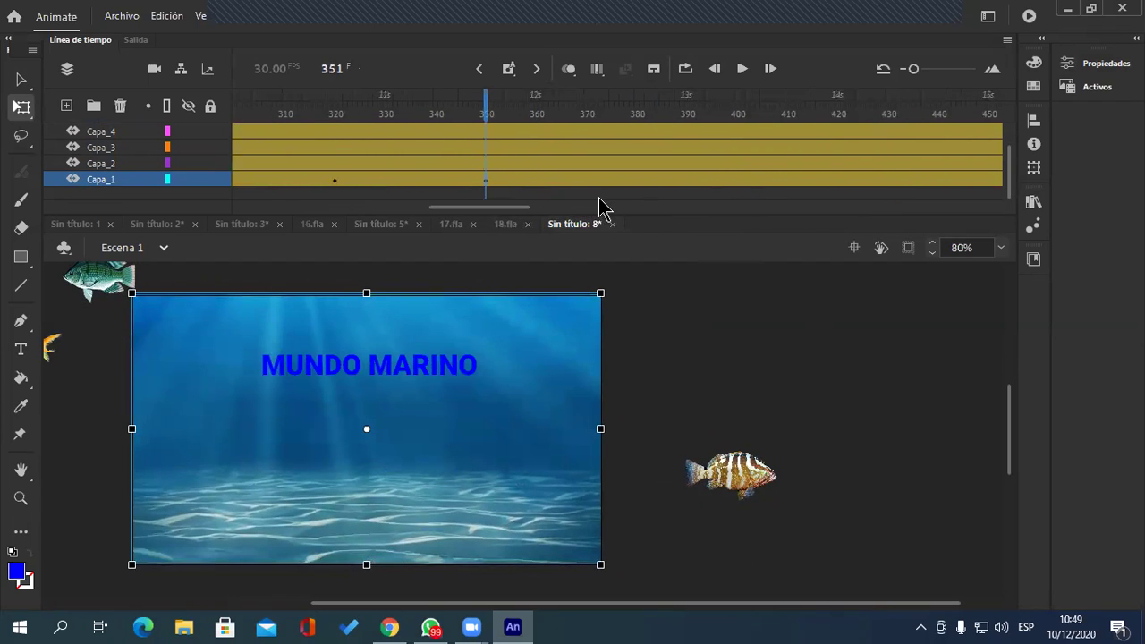
click(634, 180)
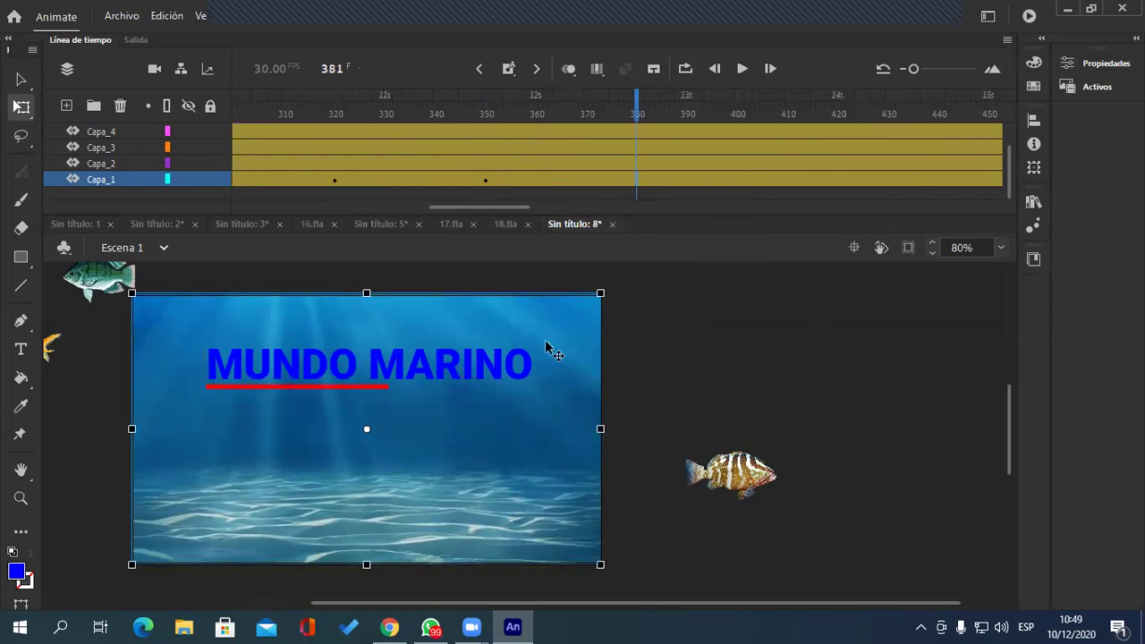
drag(367, 565, 367, 574)
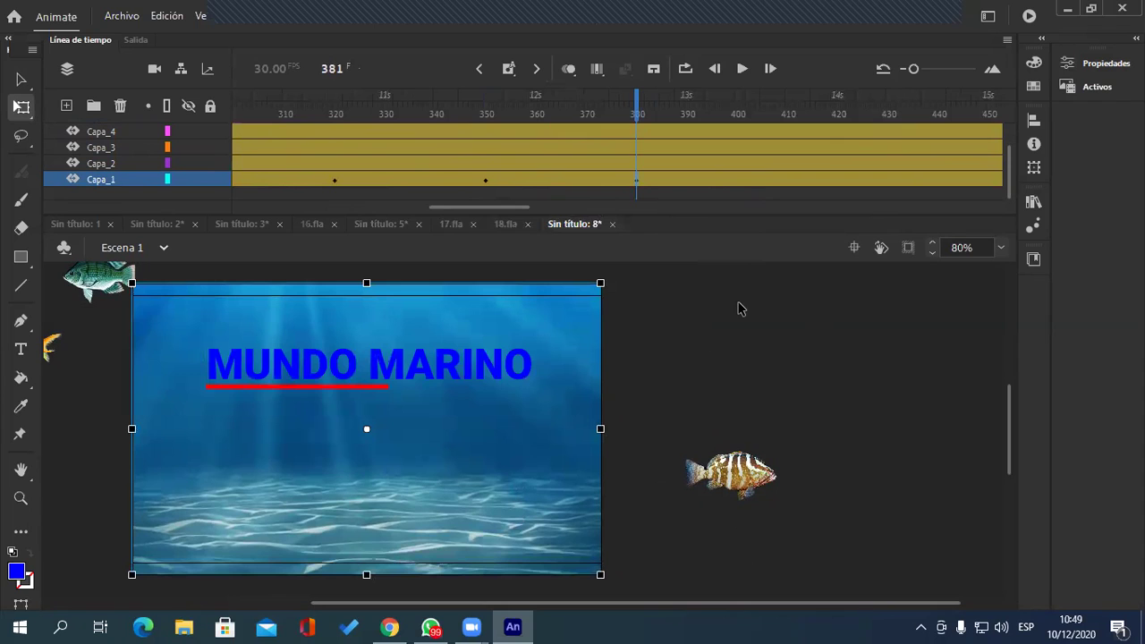
click(788, 179)
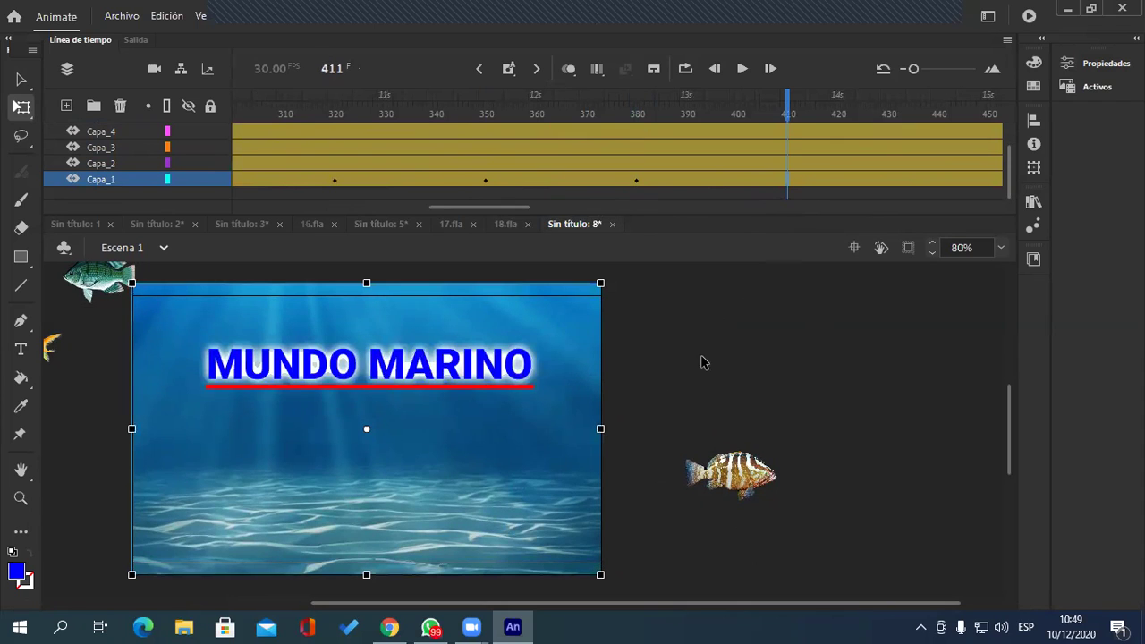
scroll(419, 539, down, 2)
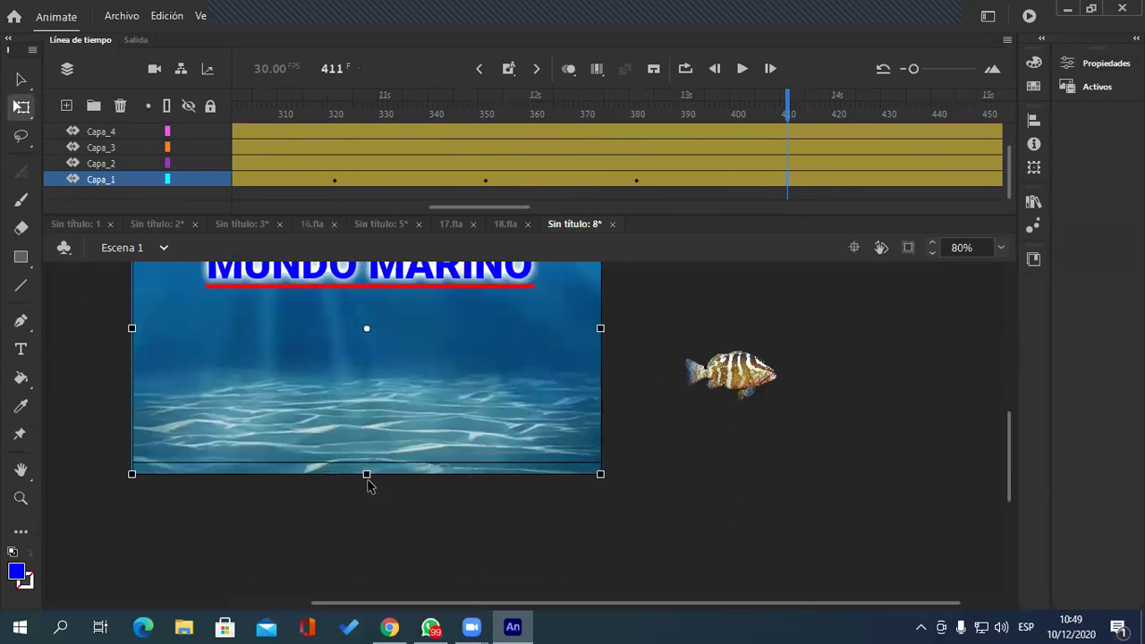
drag(374, 465, 374, 463)
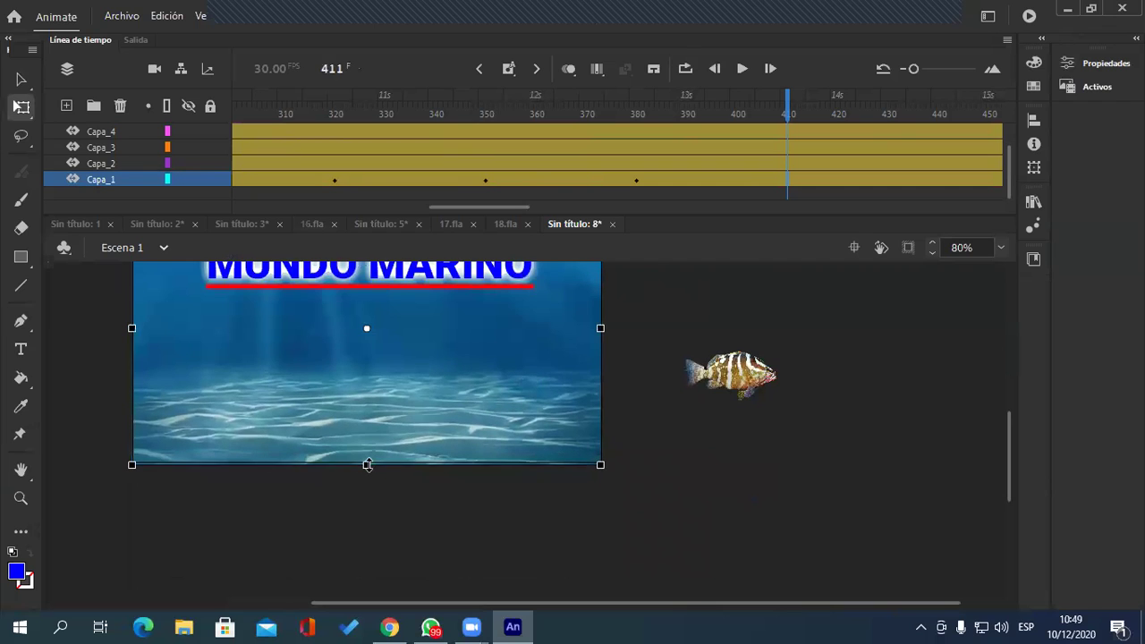
Step: Increase the sea background's height at frame 441 of Capa_1 and shrink it to the stage height at frame 471
drag(503, 207, 538, 208)
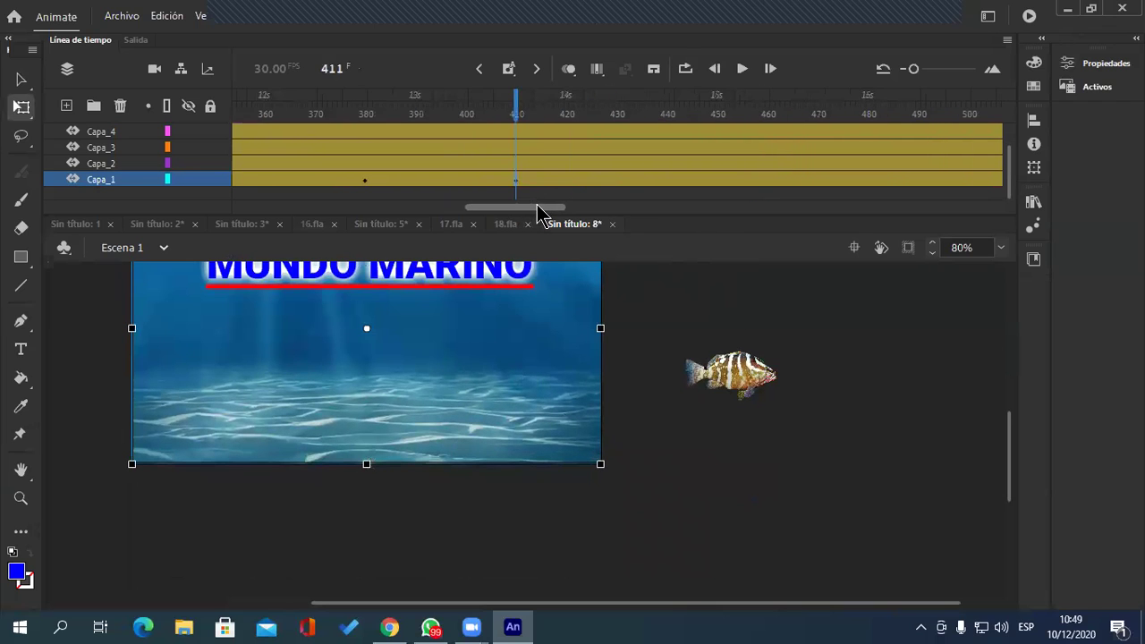
click(666, 182)
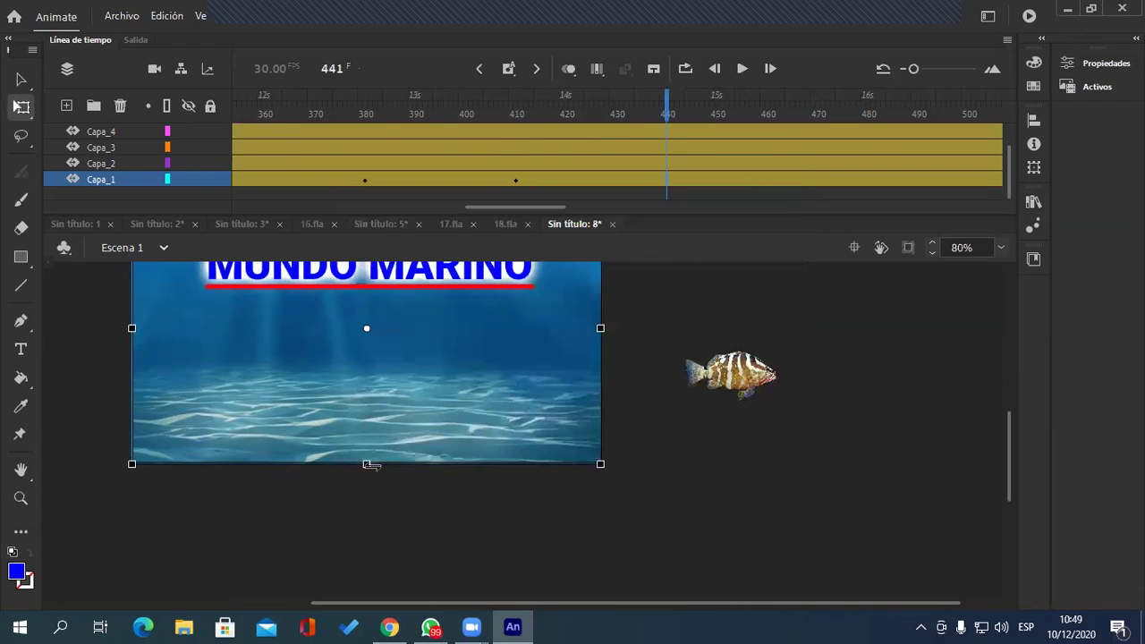
drag(365, 463, 366, 478)
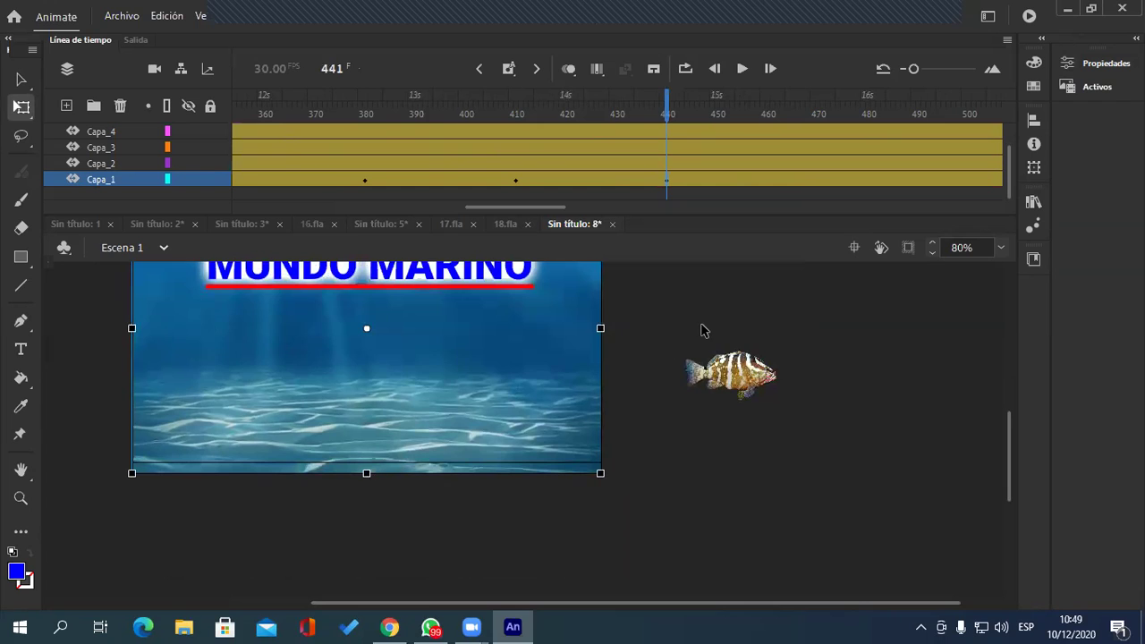
scroll(716, 313, up, 2)
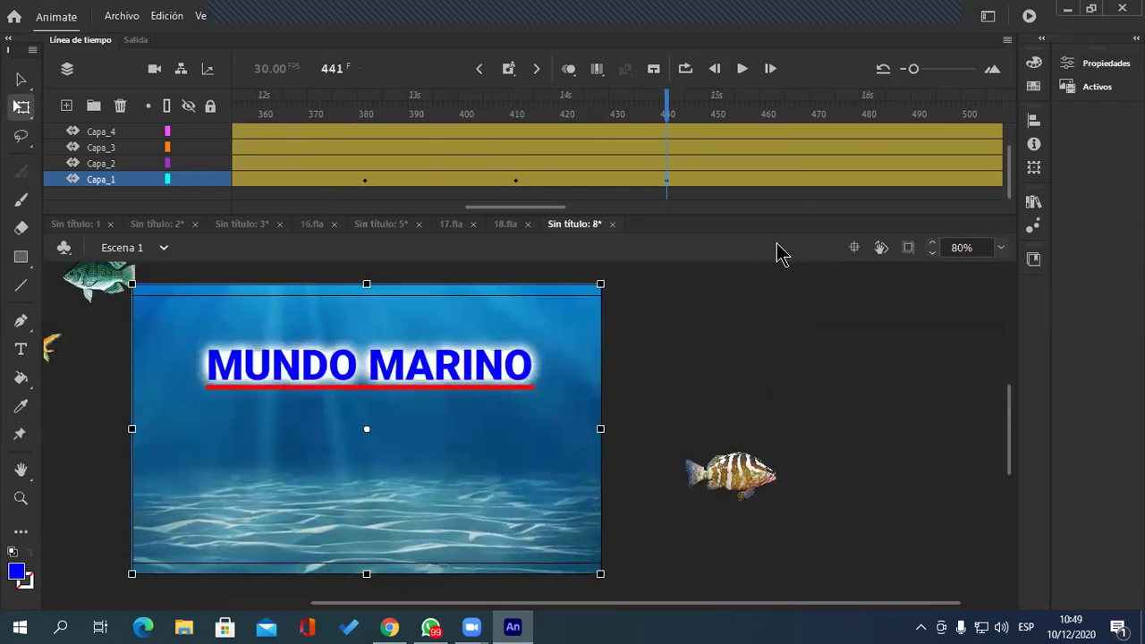
click(816, 182)
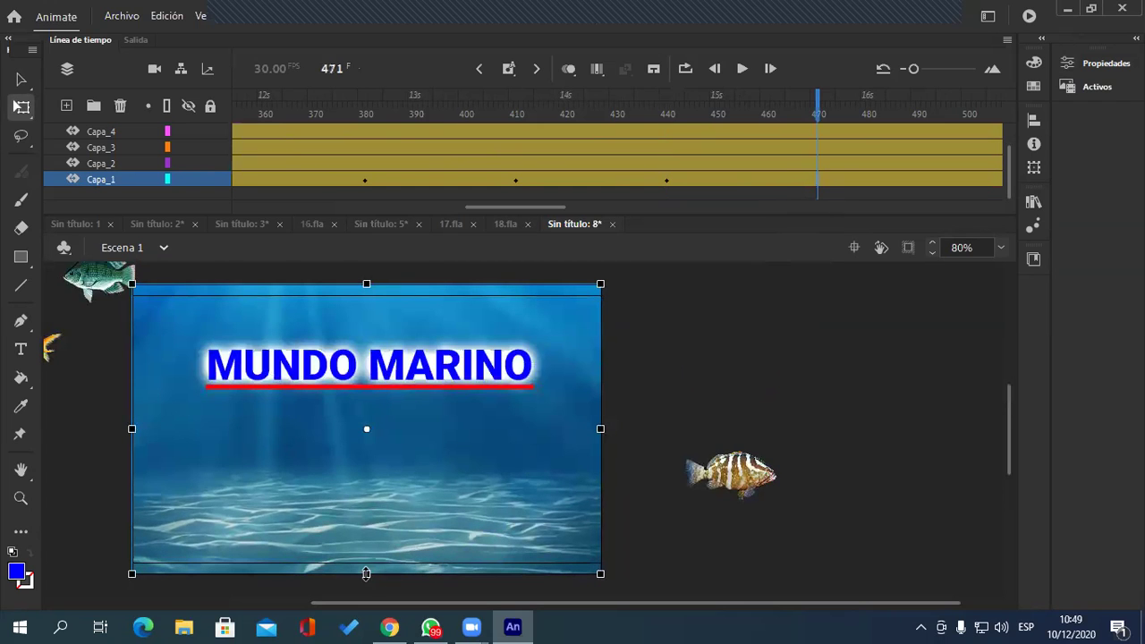
drag(366, 572, 368, 563)
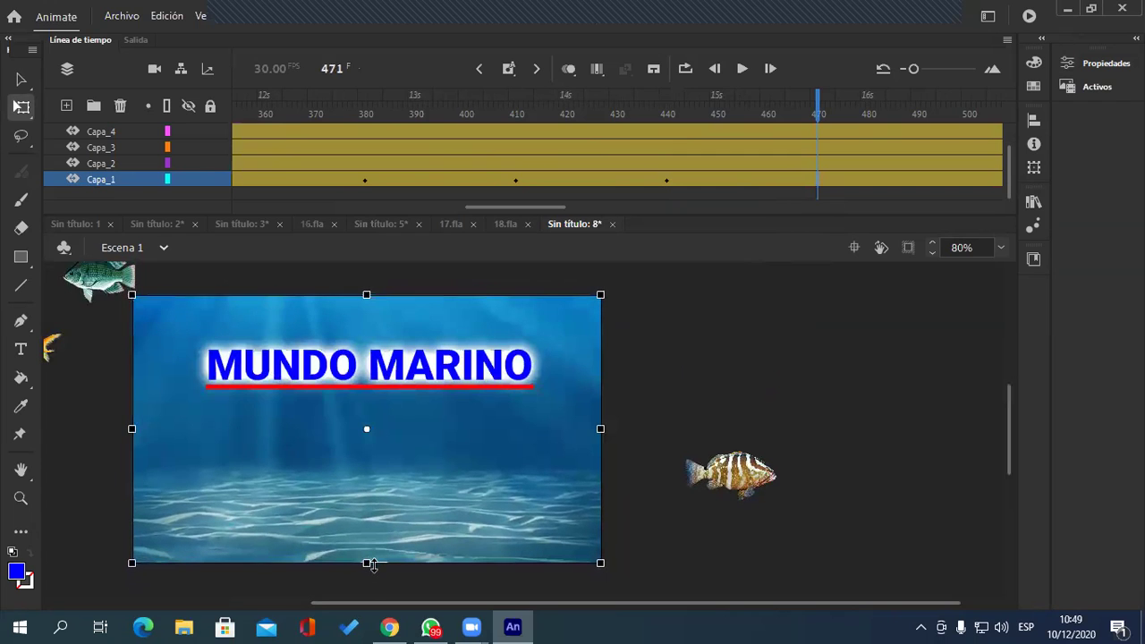
Step: Stretch the sea background slightly taller than the stage at frame 501 of Capa_1, and select frame 530 on that layer
drag(507, 209, 536, 211)
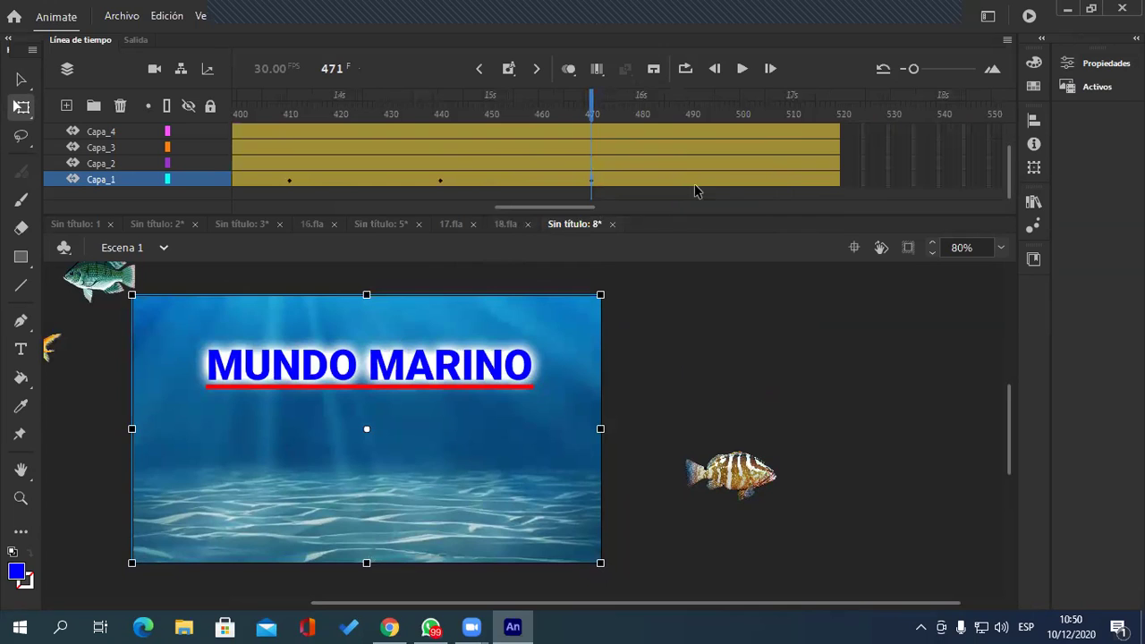
click(741, 183)
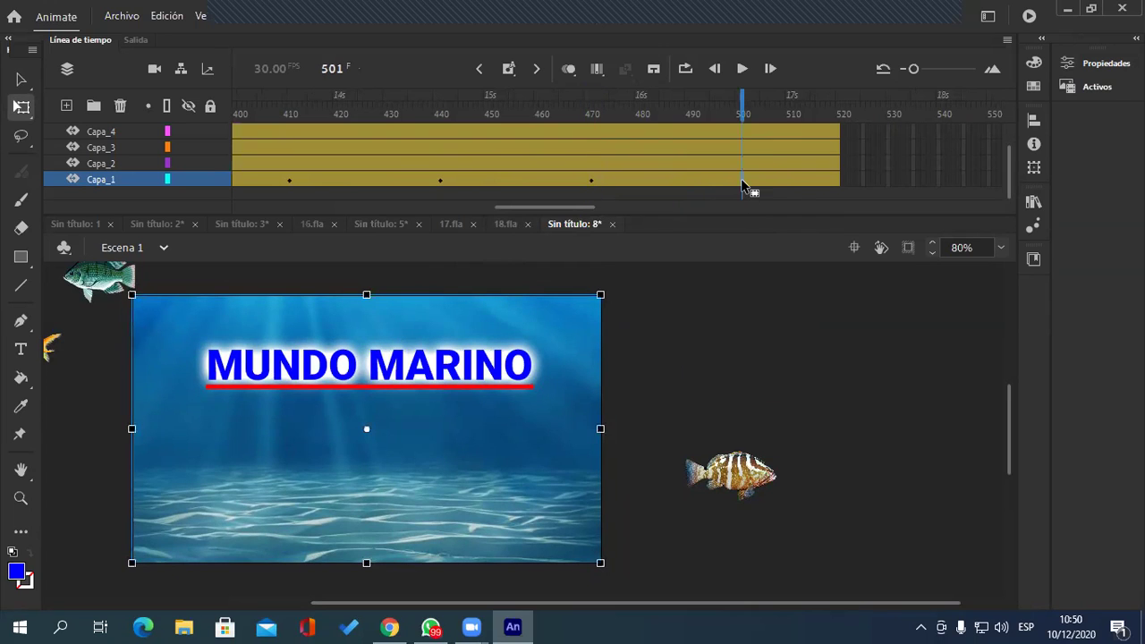
drag(366, 563, 368, 569)
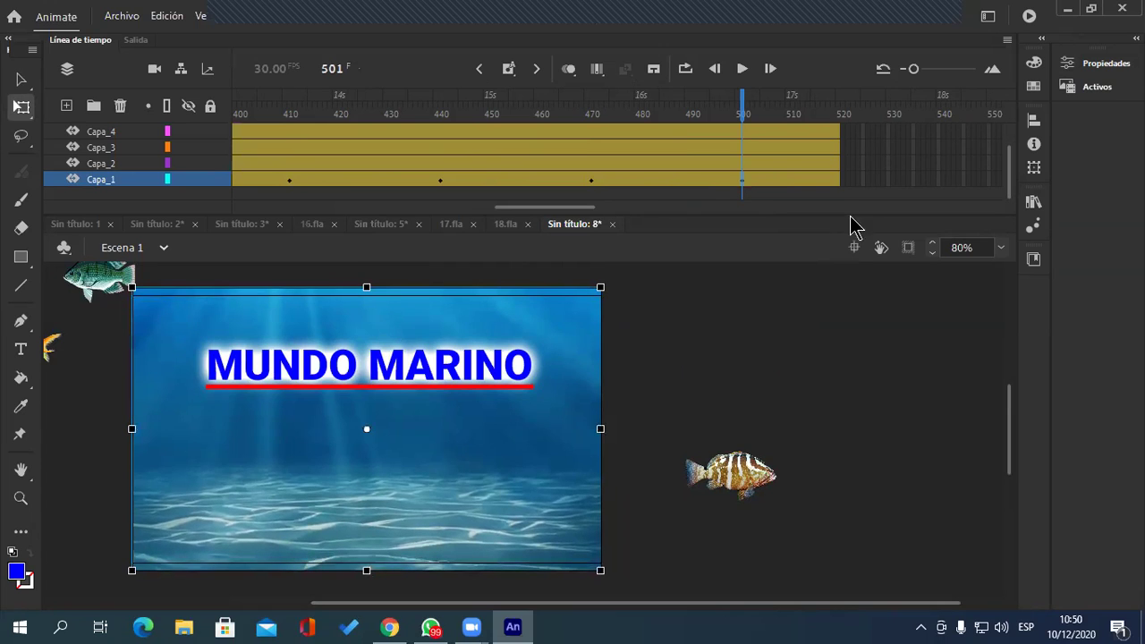
click(890, 183)
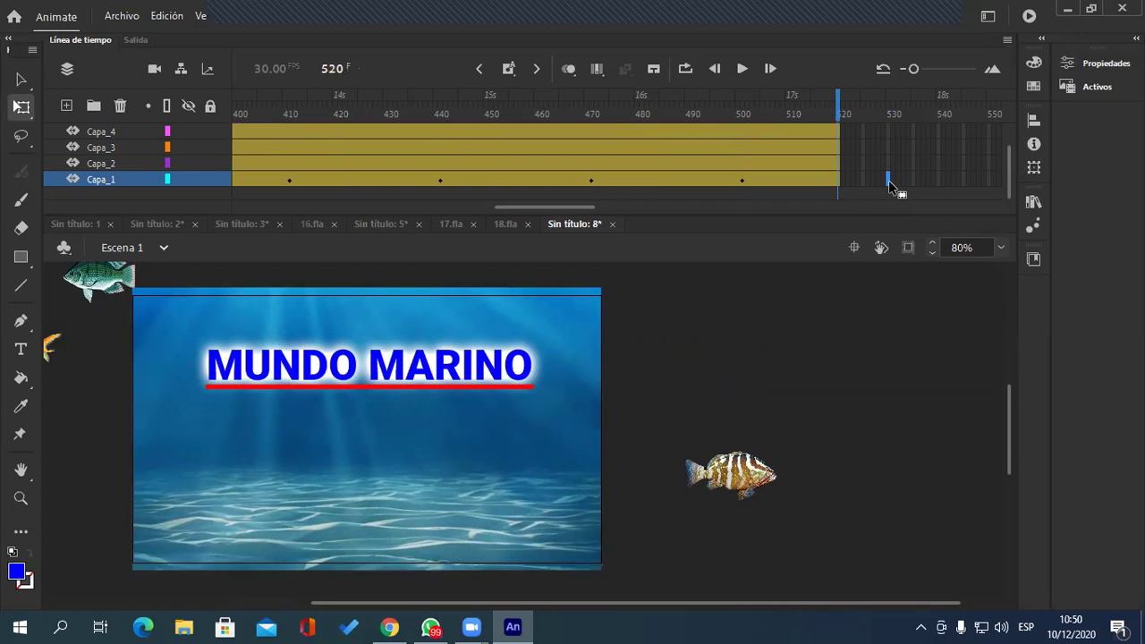
Step: Extend Capa_1 to frame 530 and shrink the sea background to the stage height at that frame
key(F5)
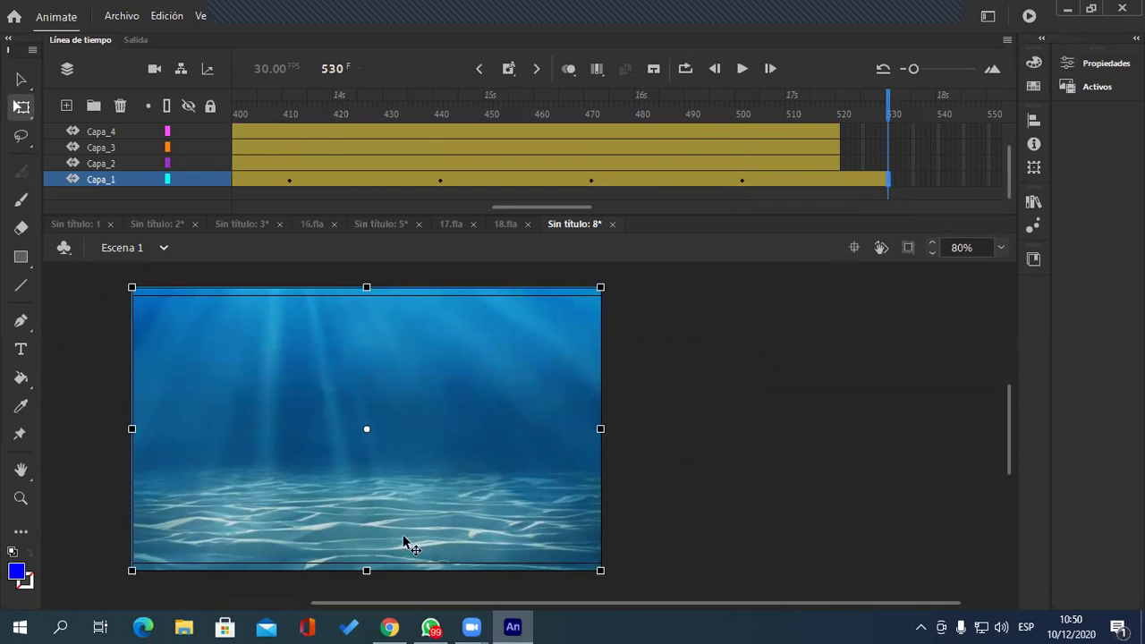
drag(368, 568, 366, 564)
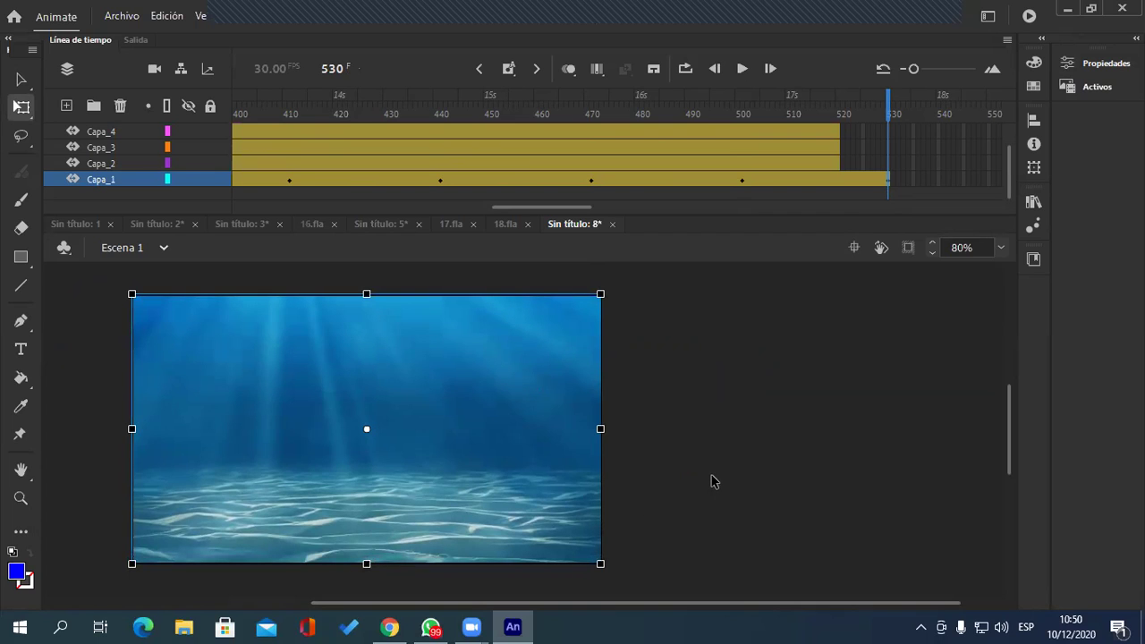
Step: Extend Capa_4, Capa_3 and Capa_2 to frame 530, and preview the animation as a test movie
click(888, 133)
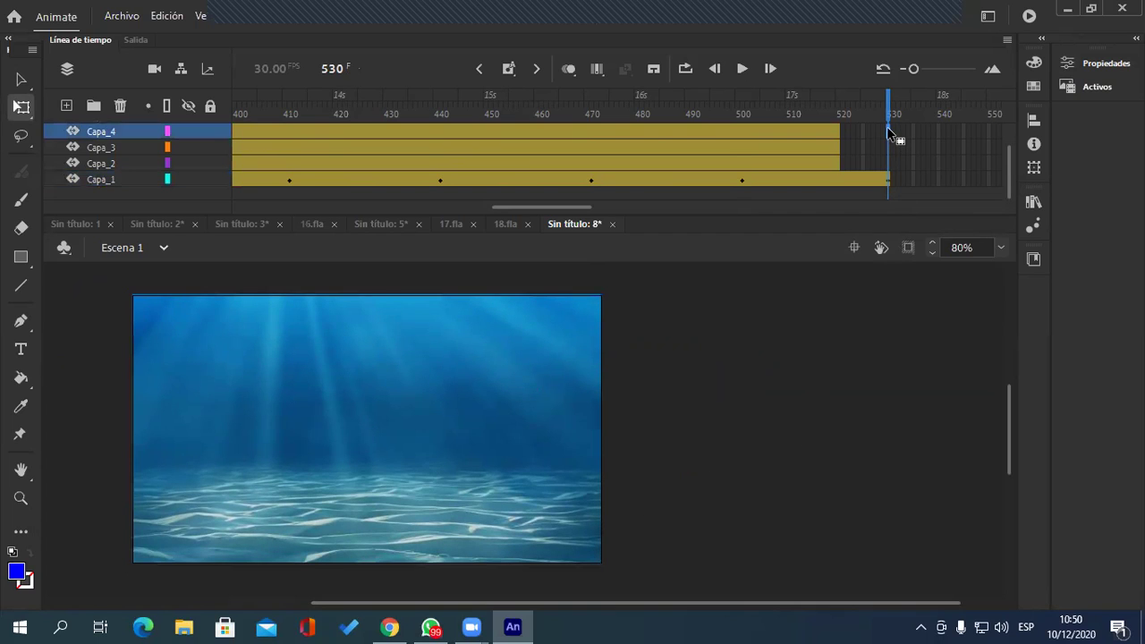
key(F5)
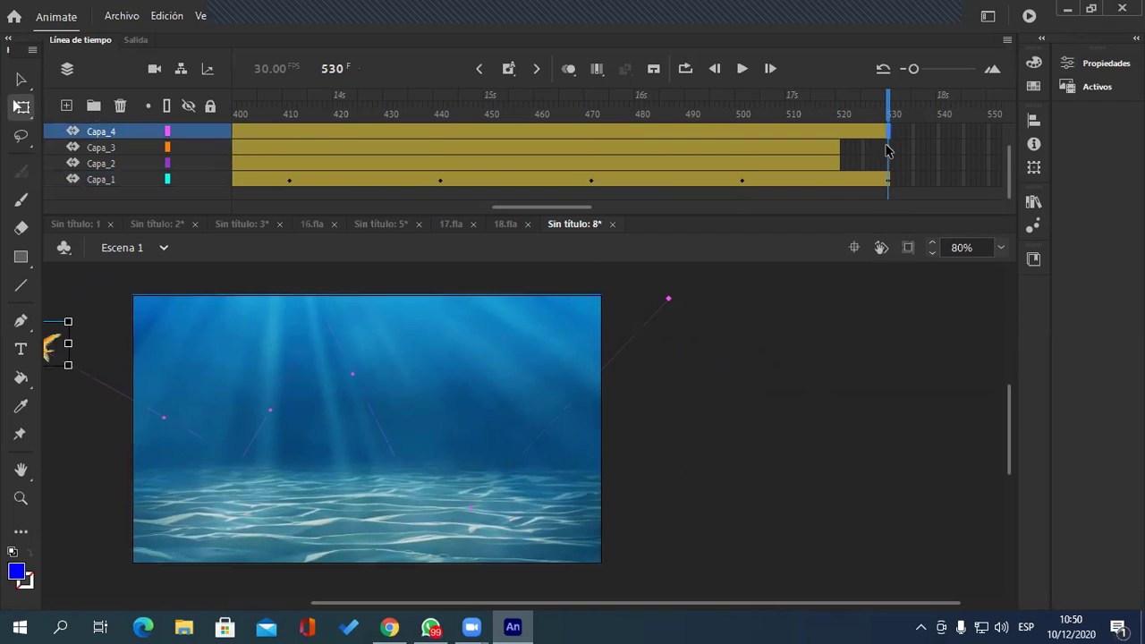
click(889, 147)
key(F5)
click(889, 164)
key(F5)
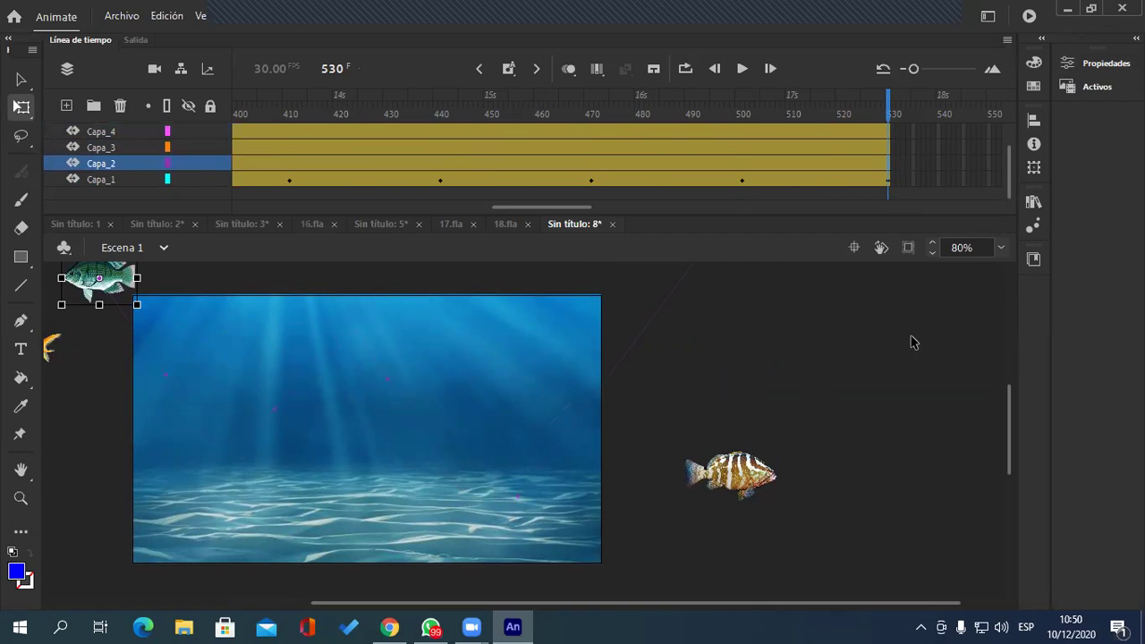
key(ctrl+Return)
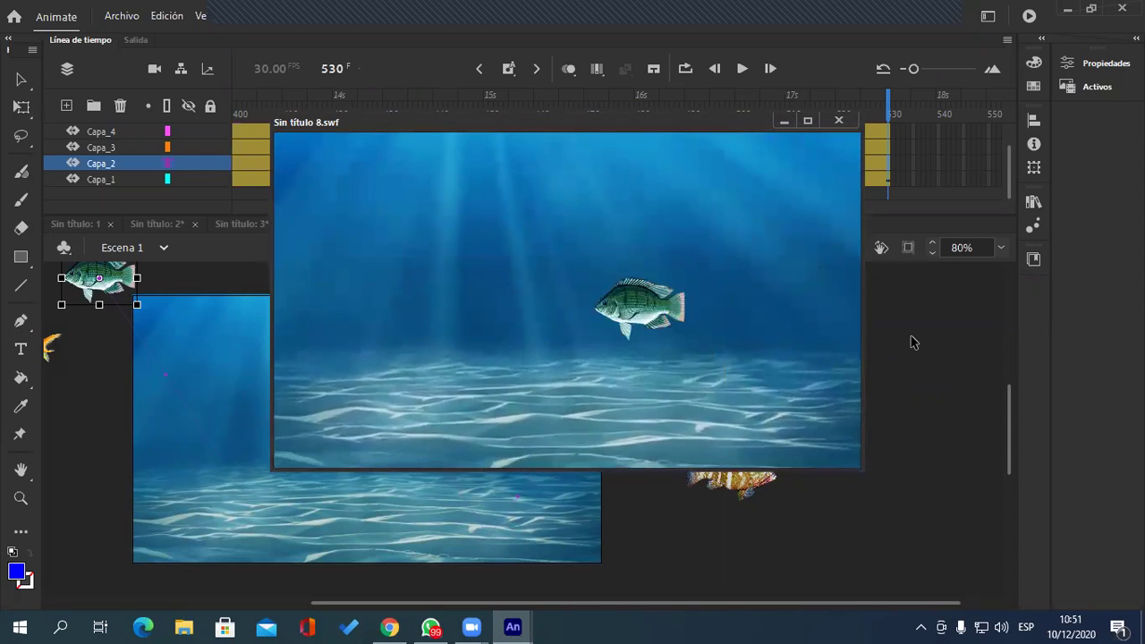
click(848, 123)
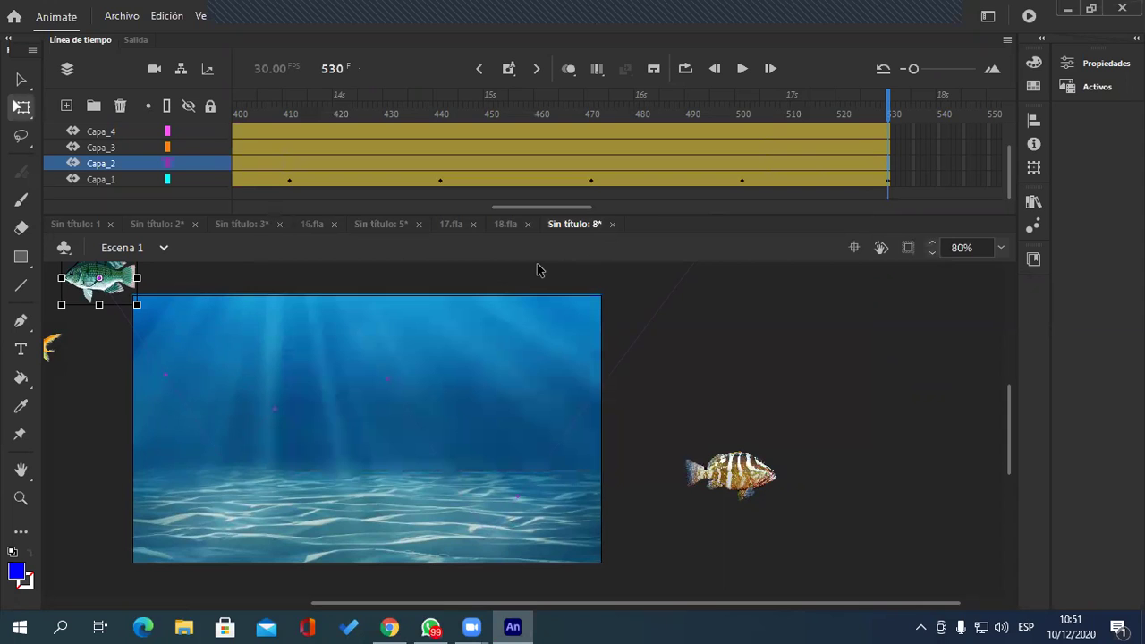
Step: Enlarge the timeline to show all six layers and review the animation at frames 80, 170, 270, 370 and 390
drag(539, 217, 273, 283)
drag(237, 114, 273, 225)
drag(267, 123, 634, 217)
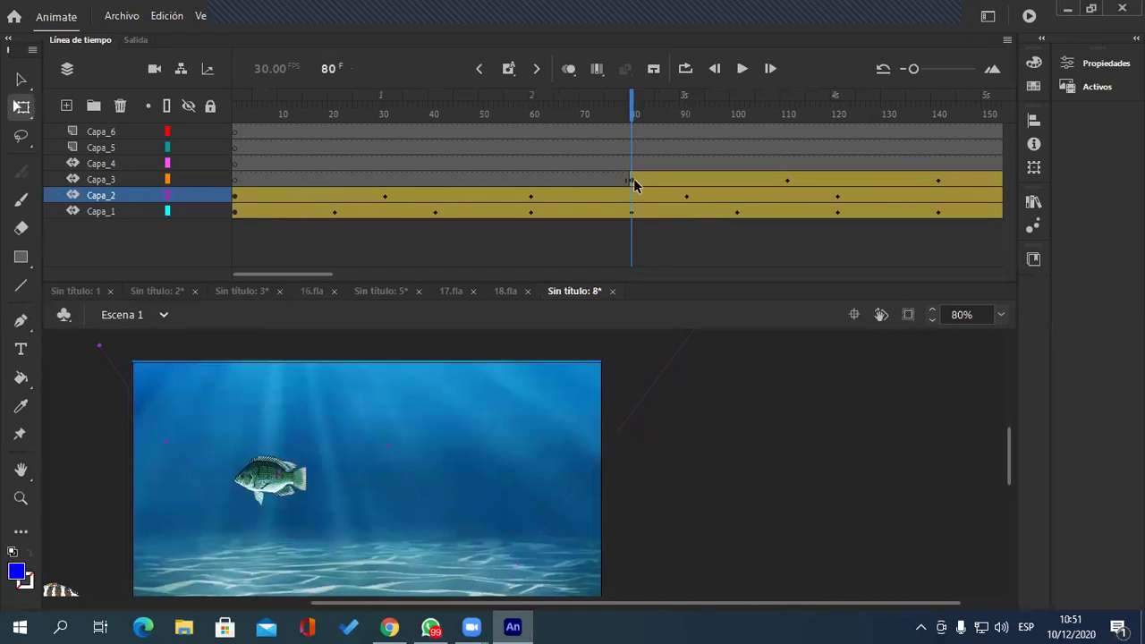
drag(325, 275, 368, 275)
drag(263, 103, 710, 199)
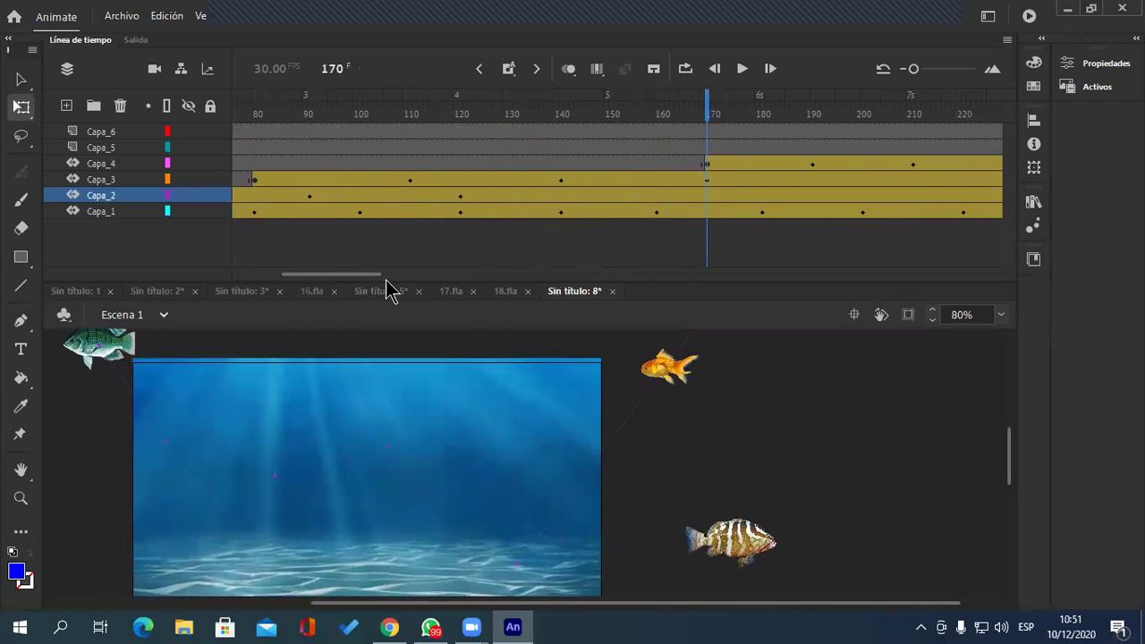
drag(372, 276, 423, 275)
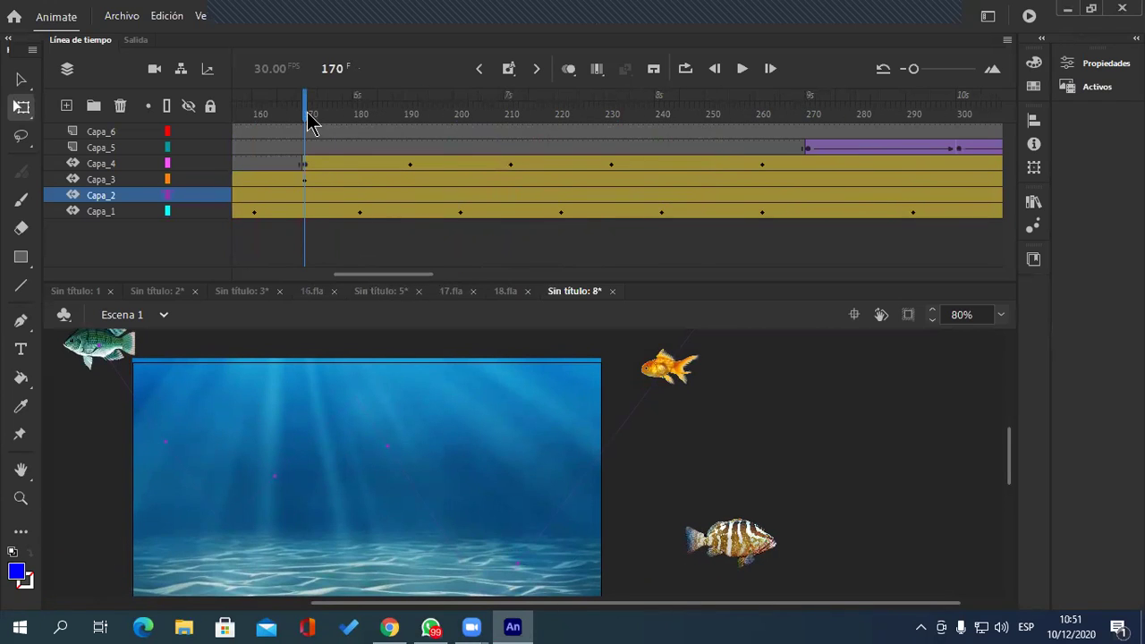
drag(318, 108, 807, 212)
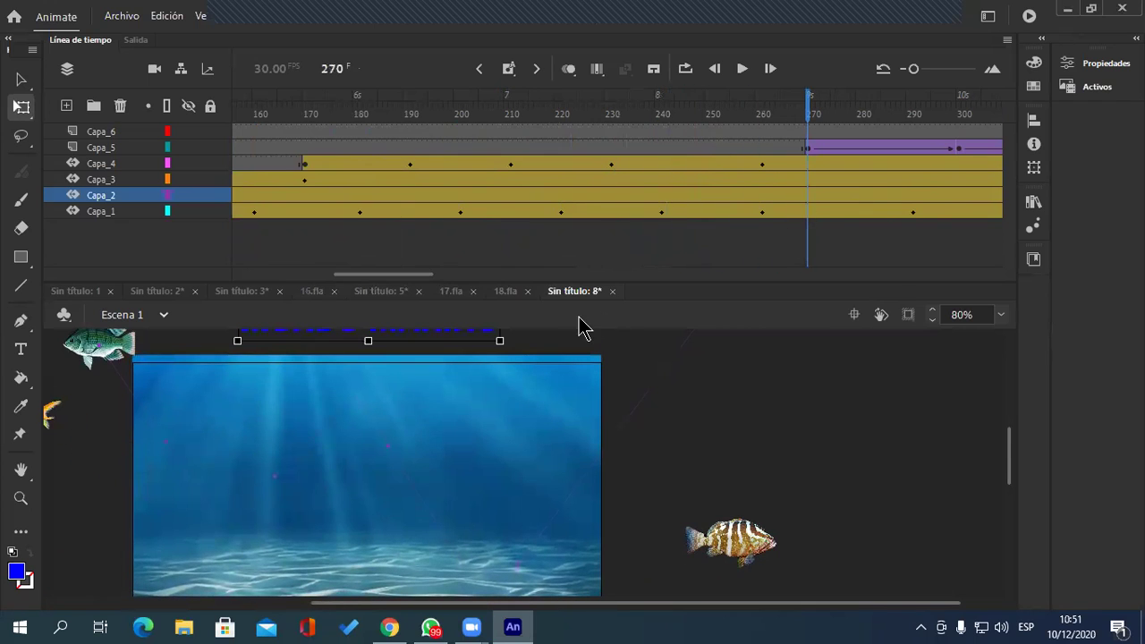
drag(424, 276, 491, 286)
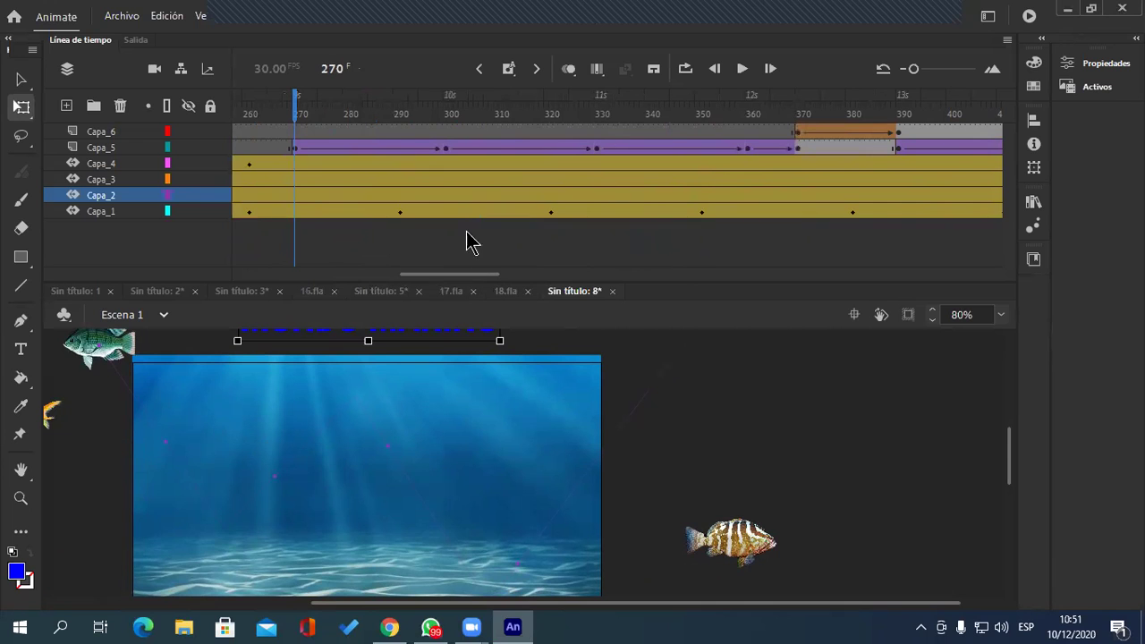
drag(297, 111, 797, 178)
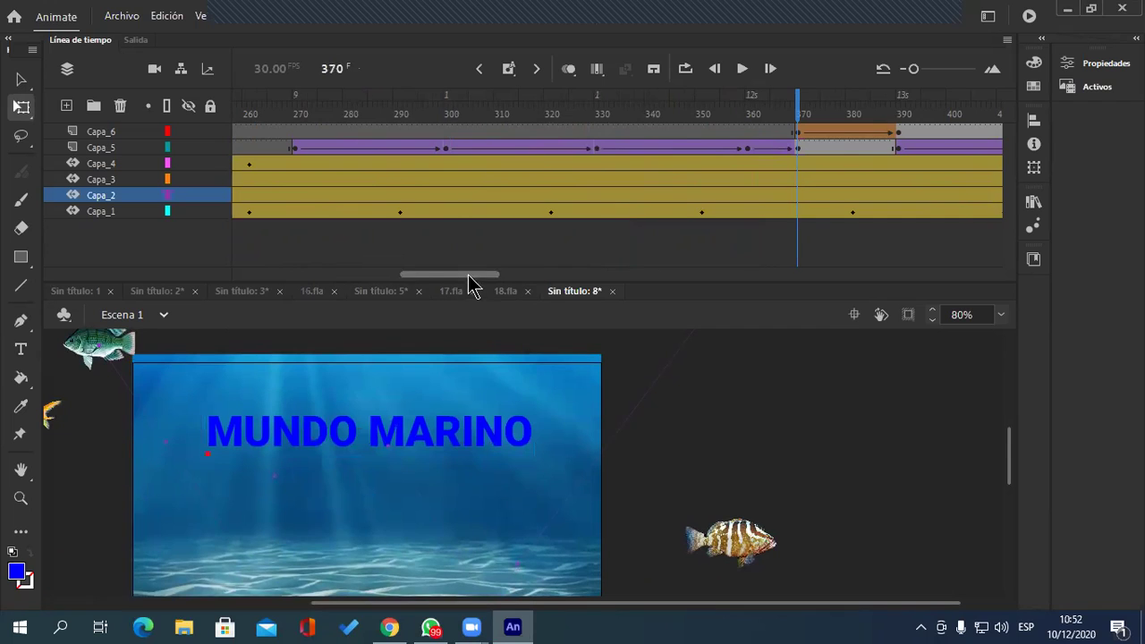
drag(471, 275, 498, 275)
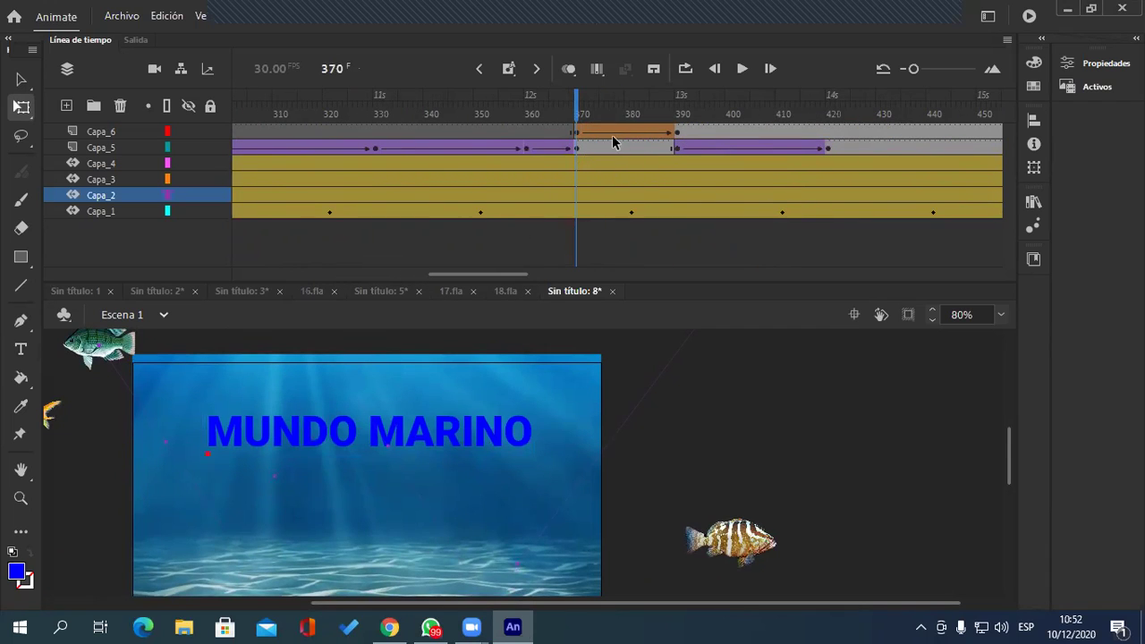
drag(577, 114, 682, 113)
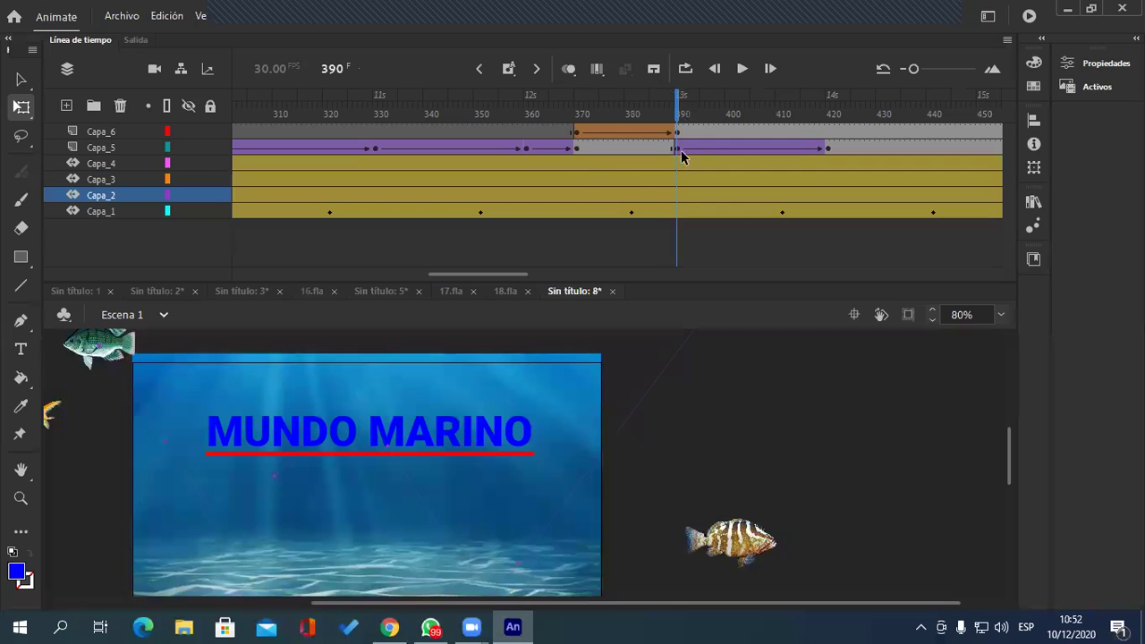
Step: Examine the glow filter settings of the MUNDO MARINO title at frame 390 of Capa_5
drag(489, 275, 504, 275)
click(550, 151)
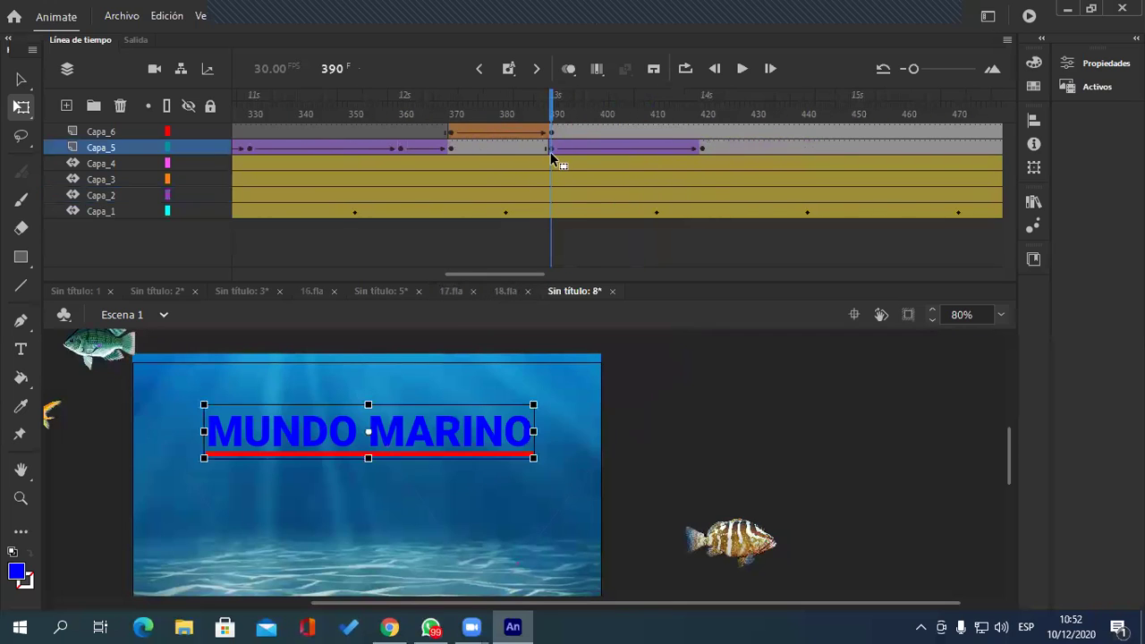
right_click(460, 420)
key(Escape)
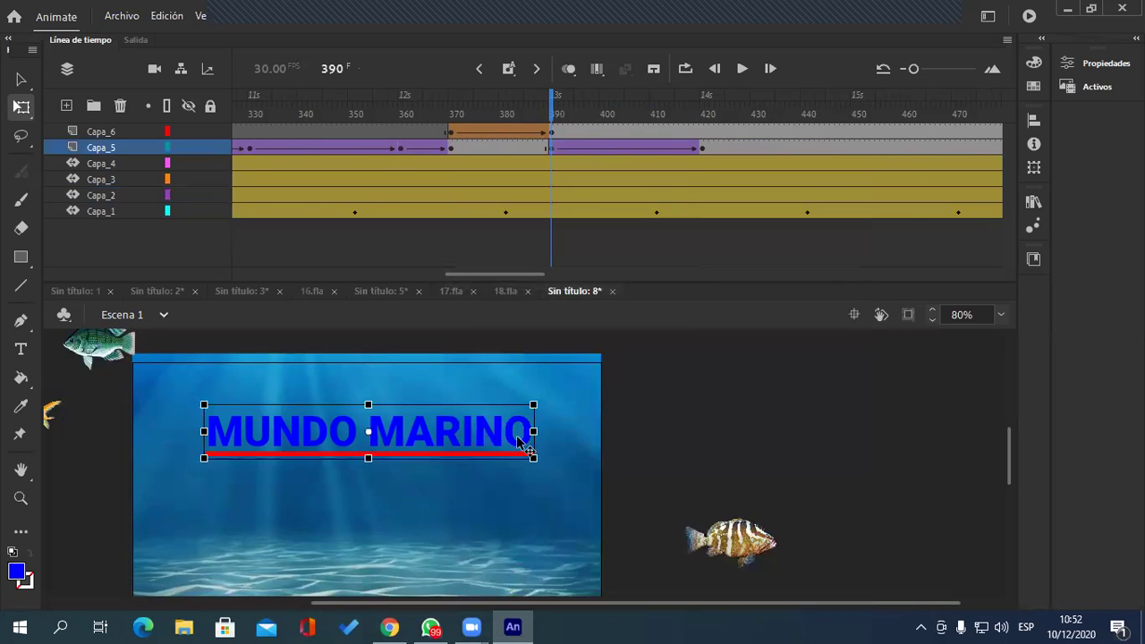
right_click(524, 444)
click(947, 342)
click(946, 342)
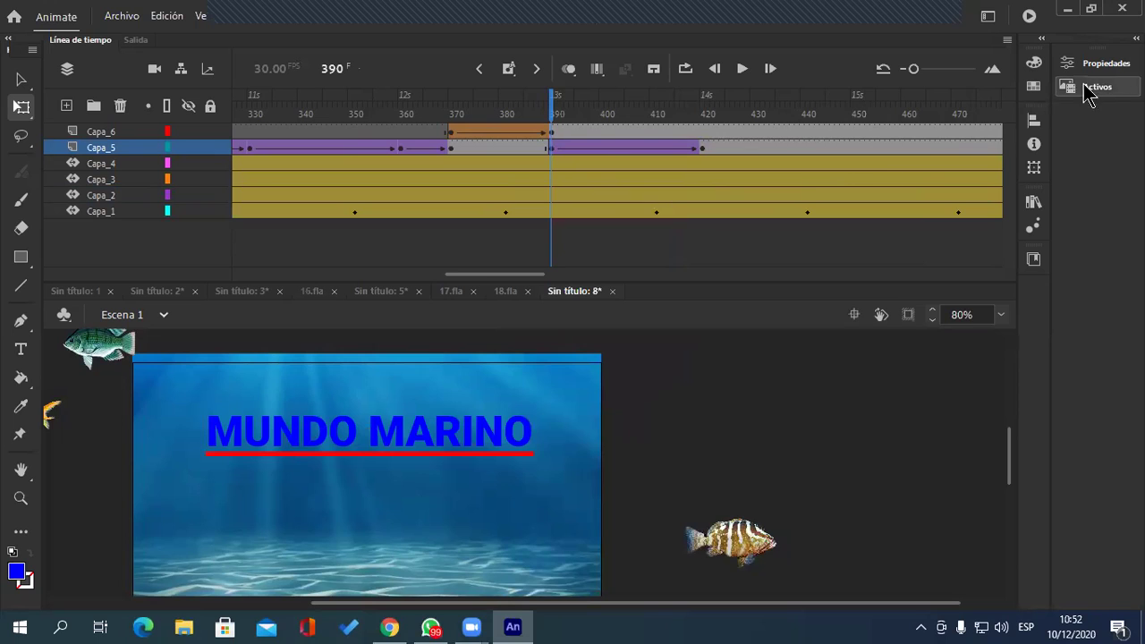
click(1102, 63)
scroll(979, 452, down, 1)
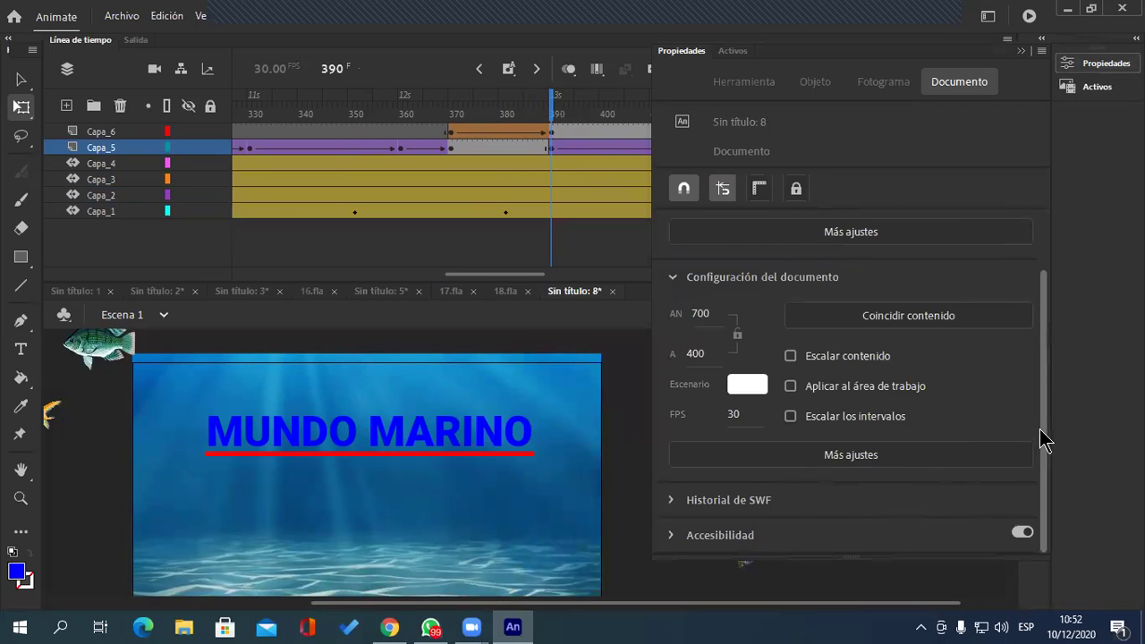
click(506, 447)
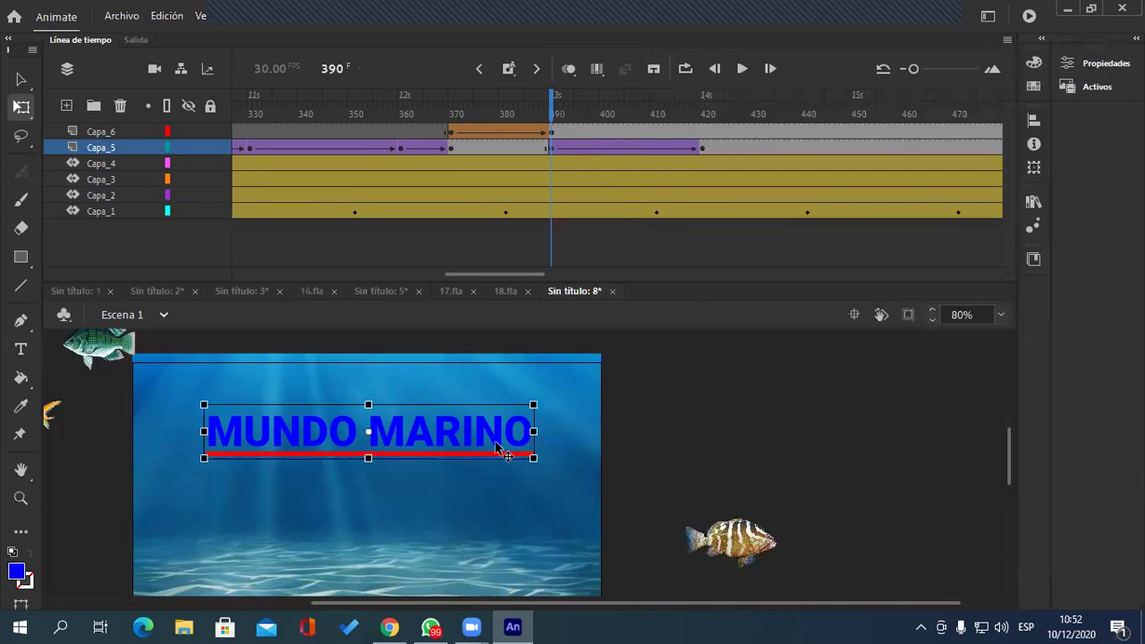
click(1099, 62)
drag(1045, 304, 1045, 493)
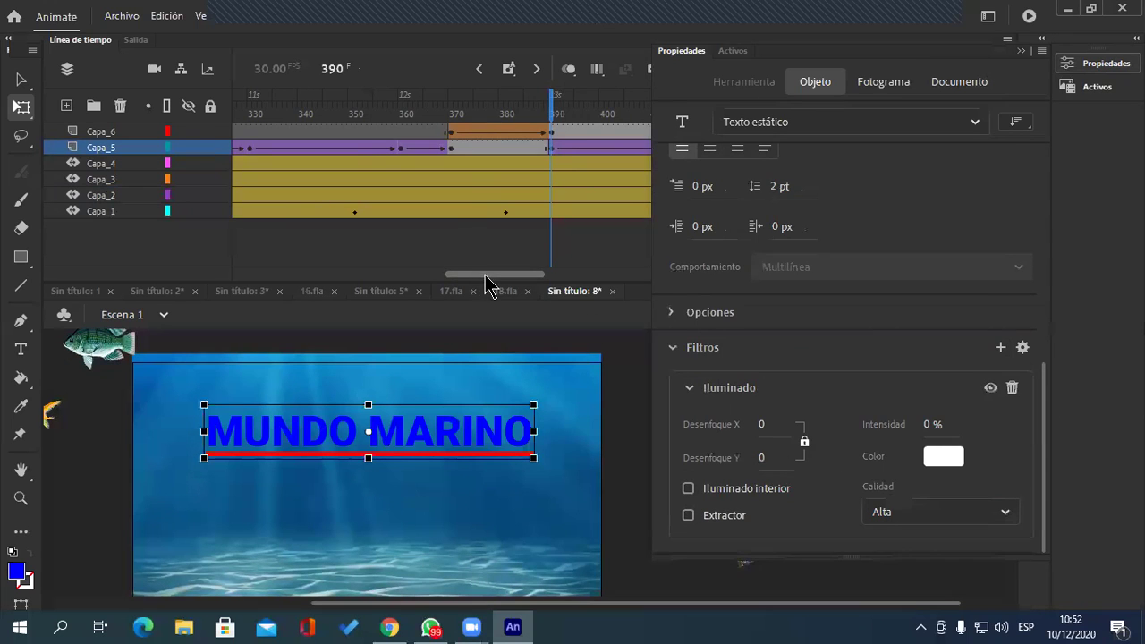
Step: Examine the title's glow filter blur, intensity and color at frame 420 of Capa_5
drag(485, 277, 504, 276)
click(595, 147)
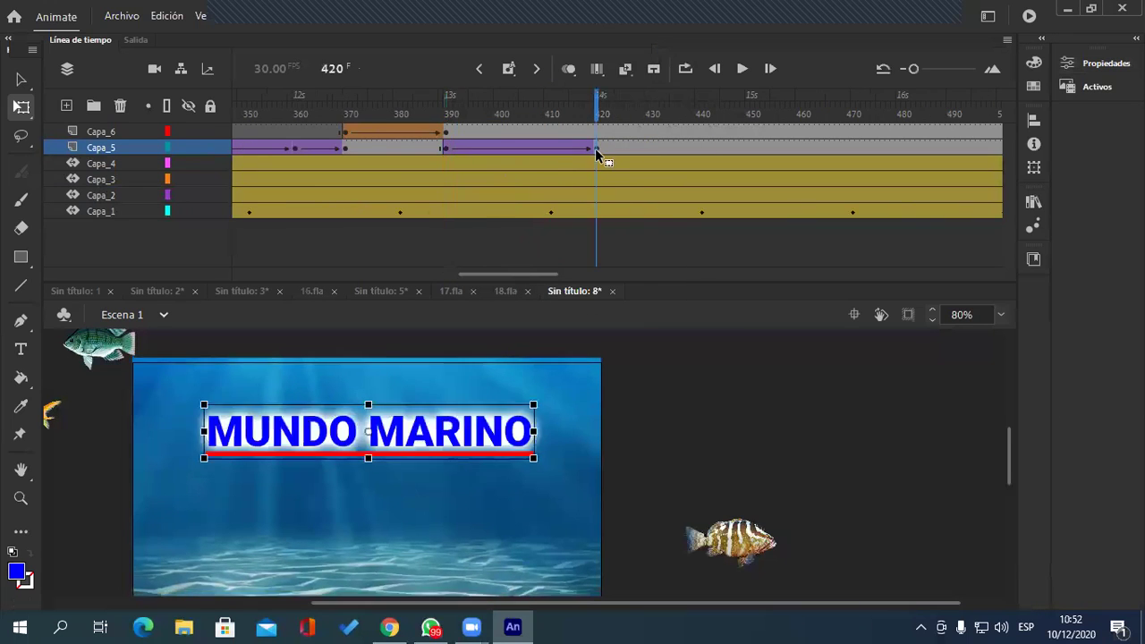
click(1107, 62)
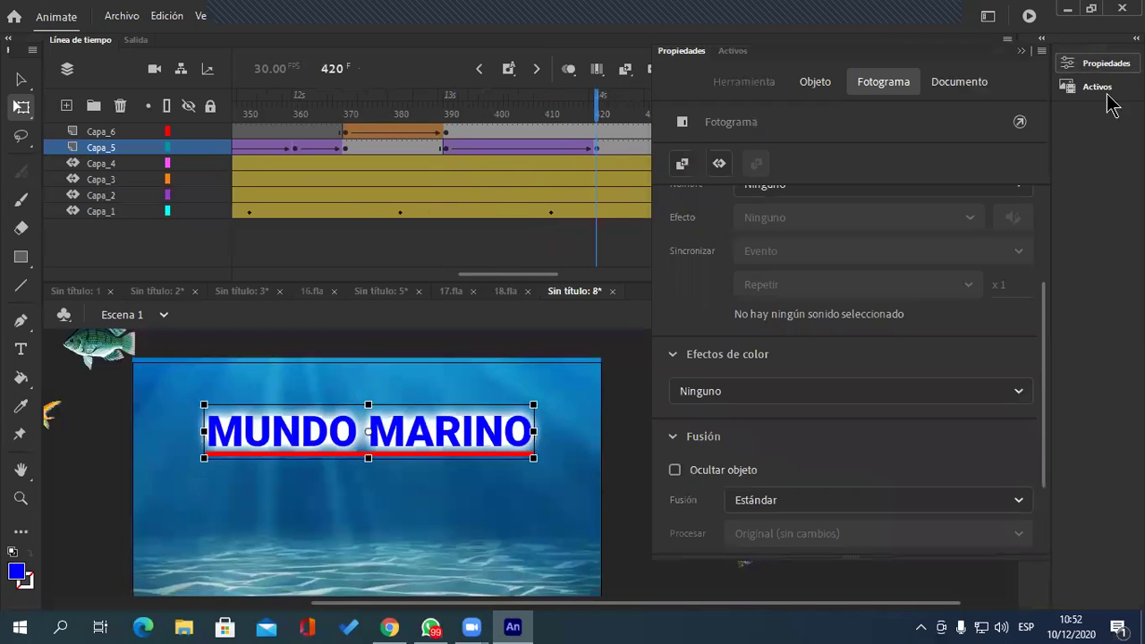
scroll(1047, 358, down, 3)
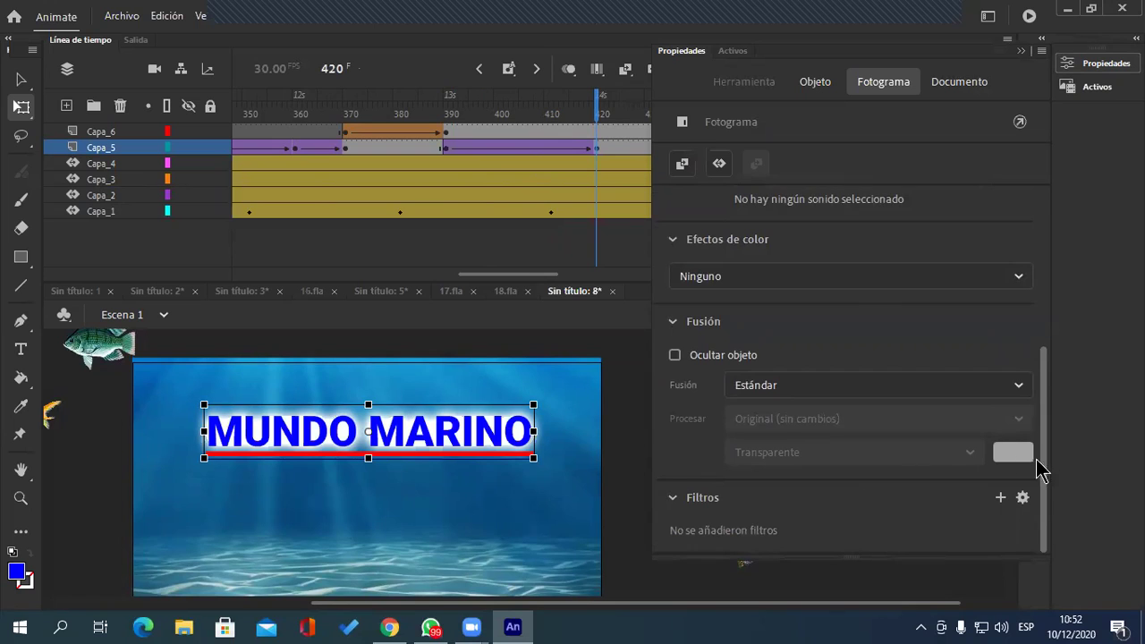
click(506, 428)
click(1106, 62)
scroll(1051, 398, down, 3)
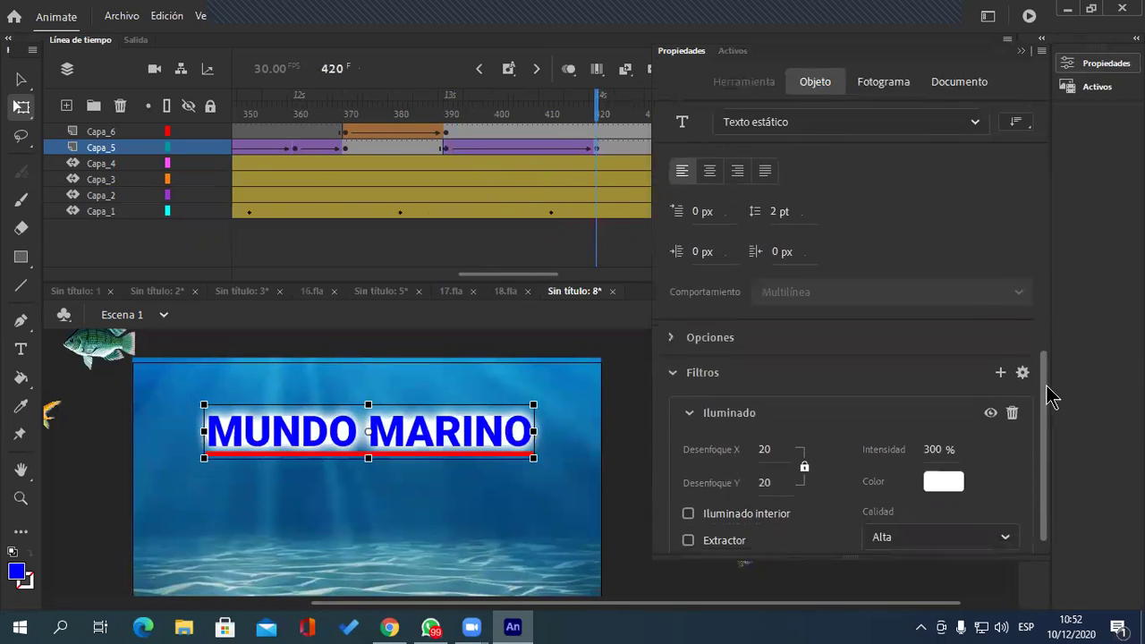
scroll(1026, 424, down, 1)
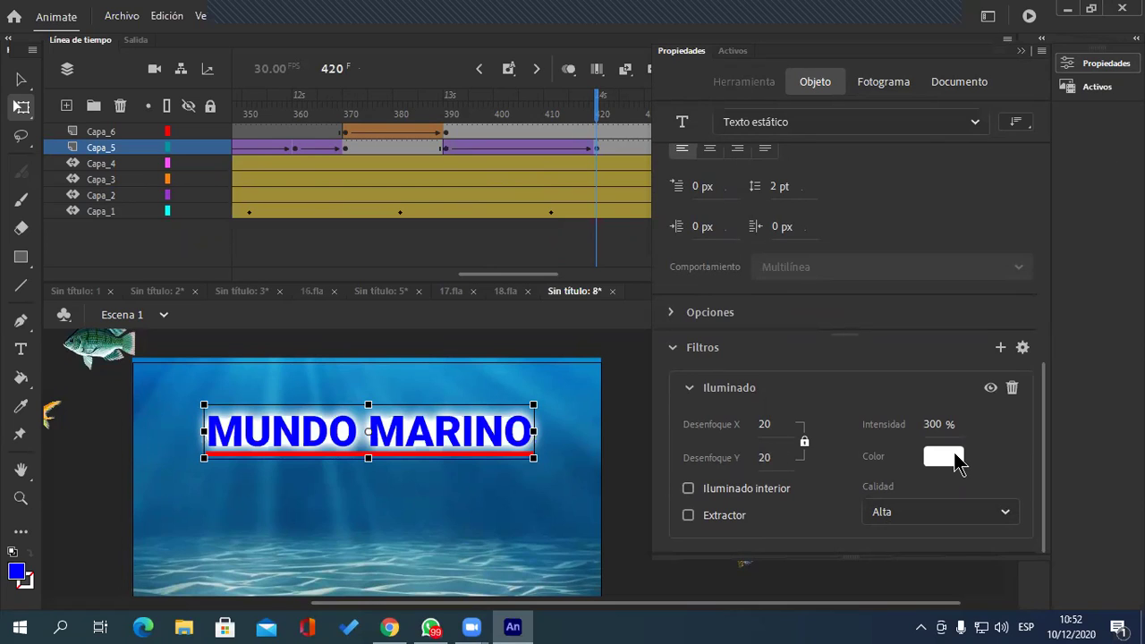
click(1023, 52)
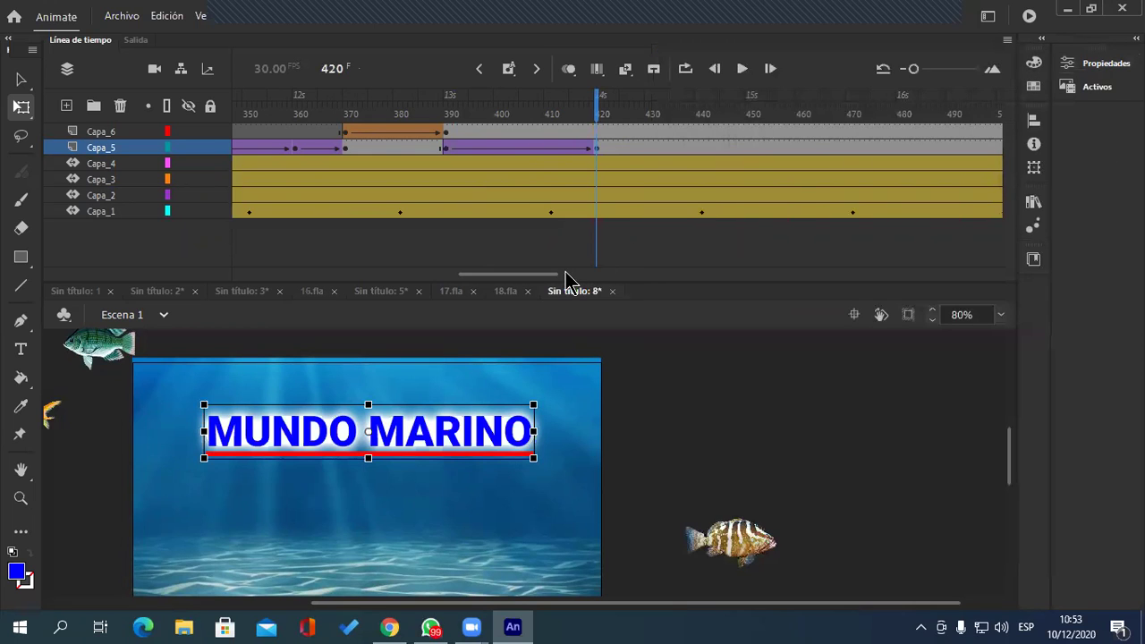
Step: Extend Capa_6 and Capa_5 to frame 530 and preview the whole animation as a test movie
drag(537, 275, 569, 273)
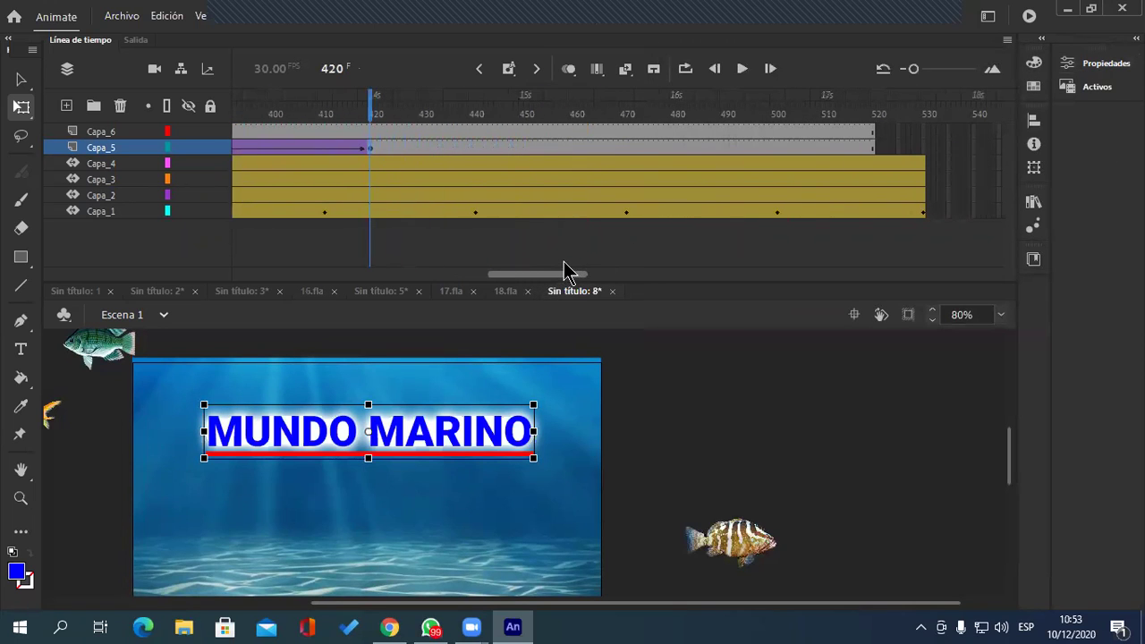
click(926, 130)
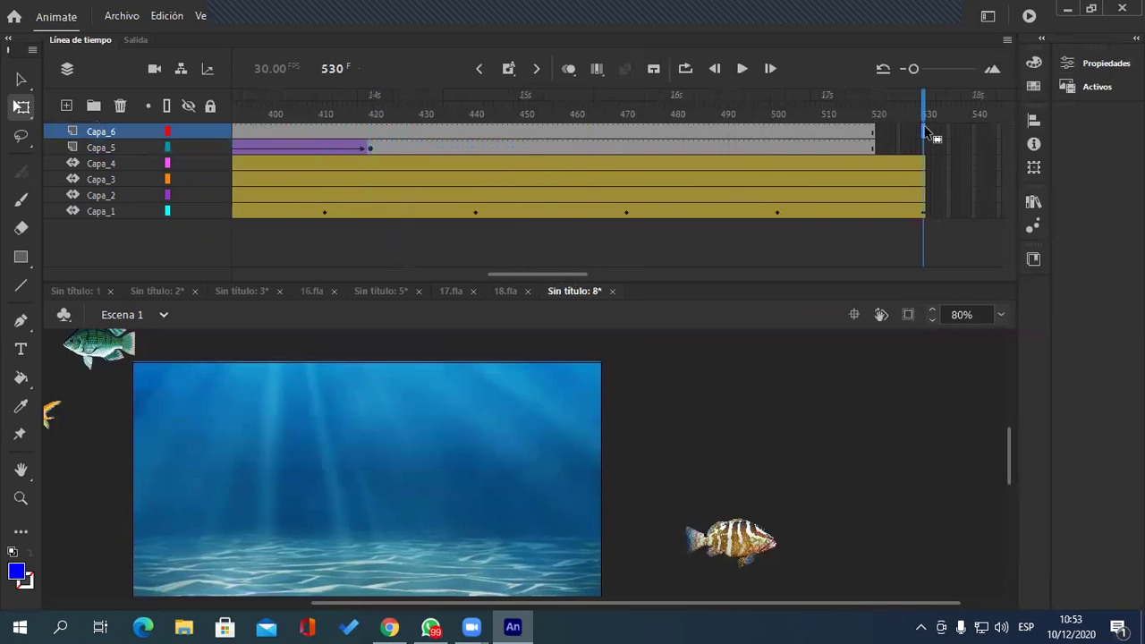
key(F5)
click(926, 146)
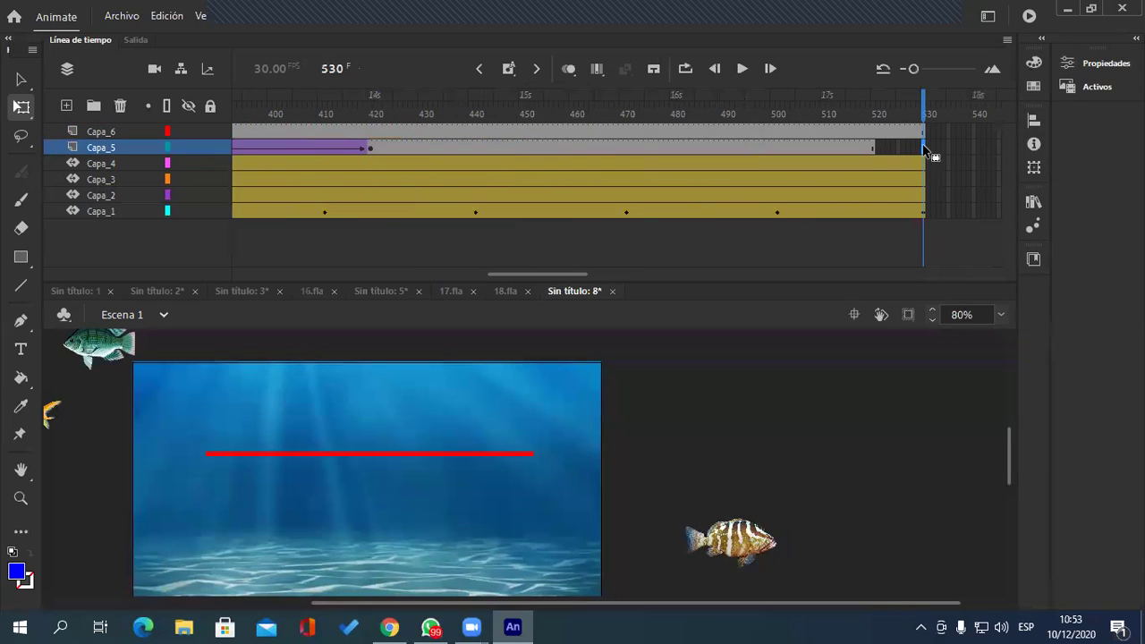
key(F5)
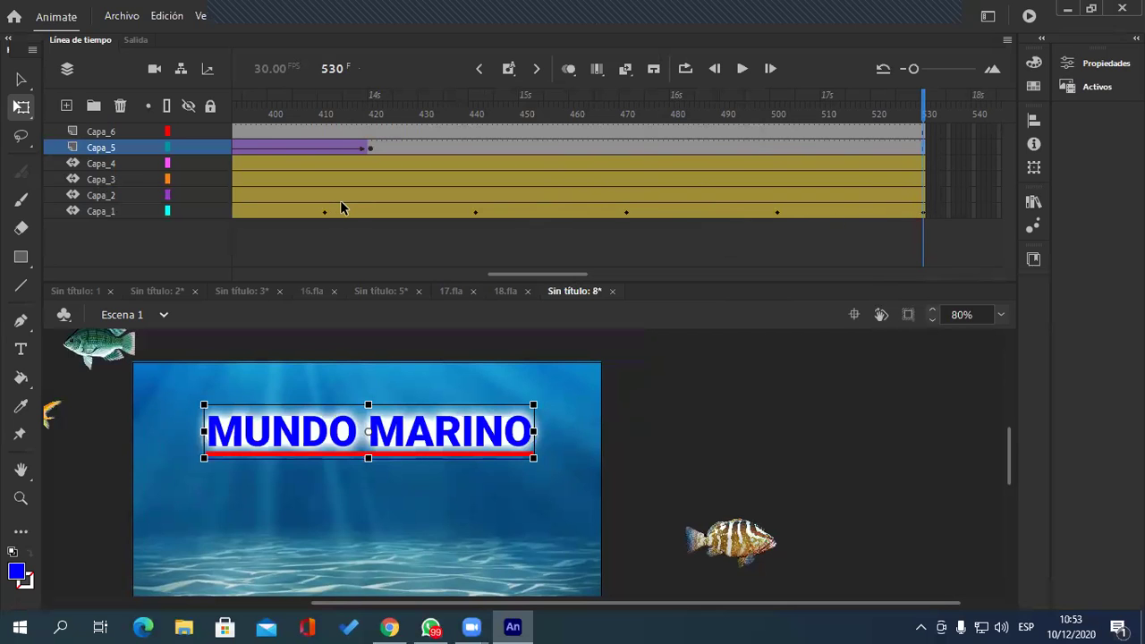
key(ctrl+Return)
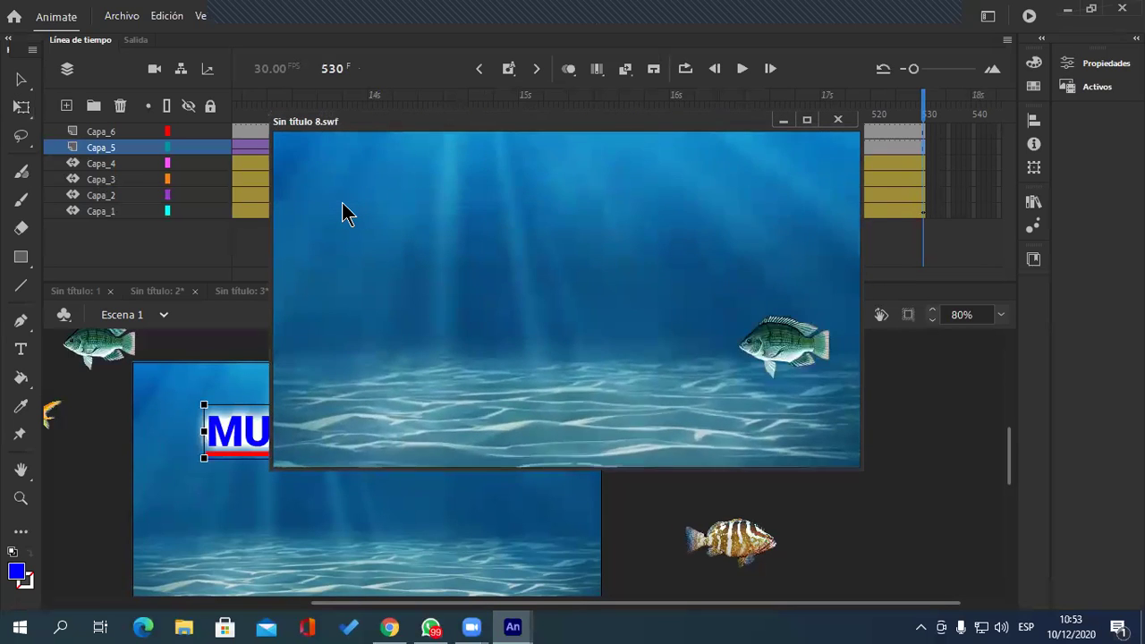